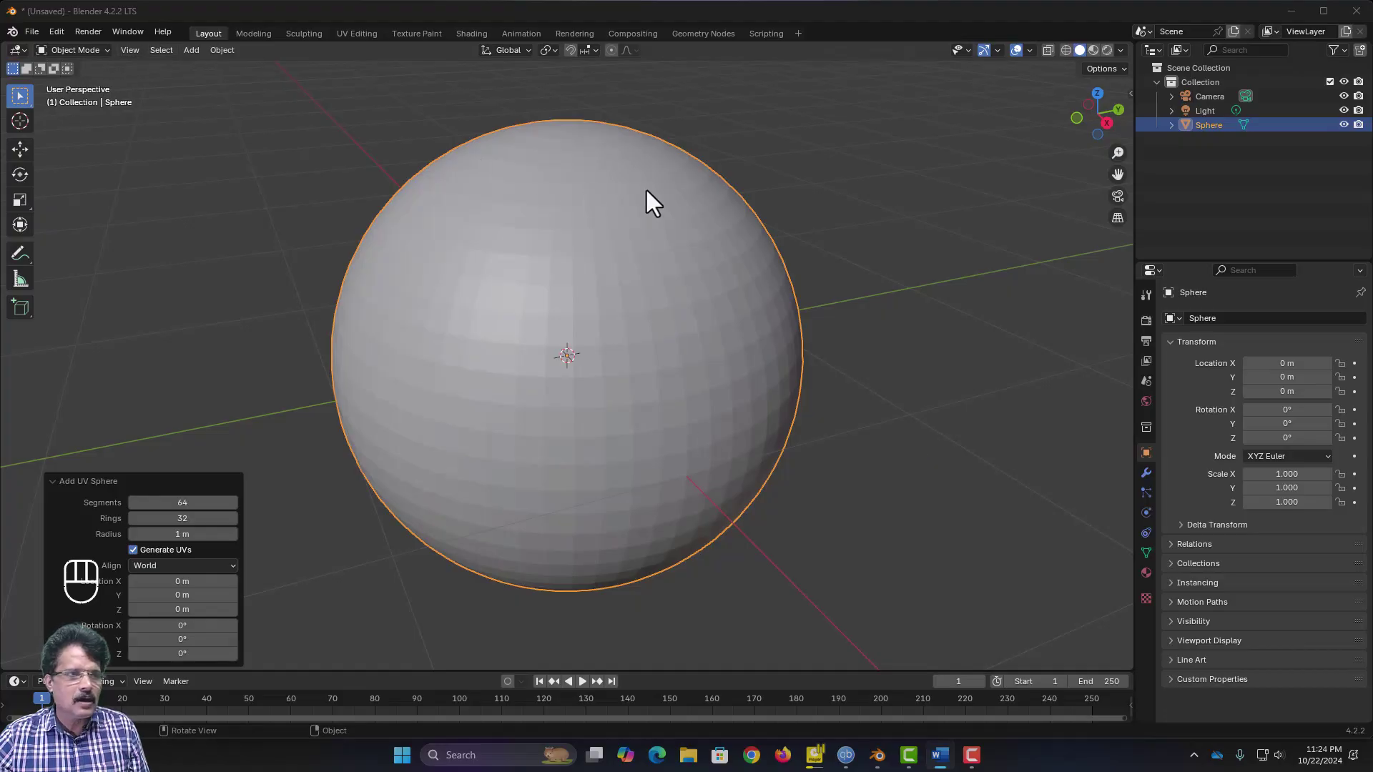
- Start a new General file without saving the current scene and delete the default cube
left_click(647, 192)
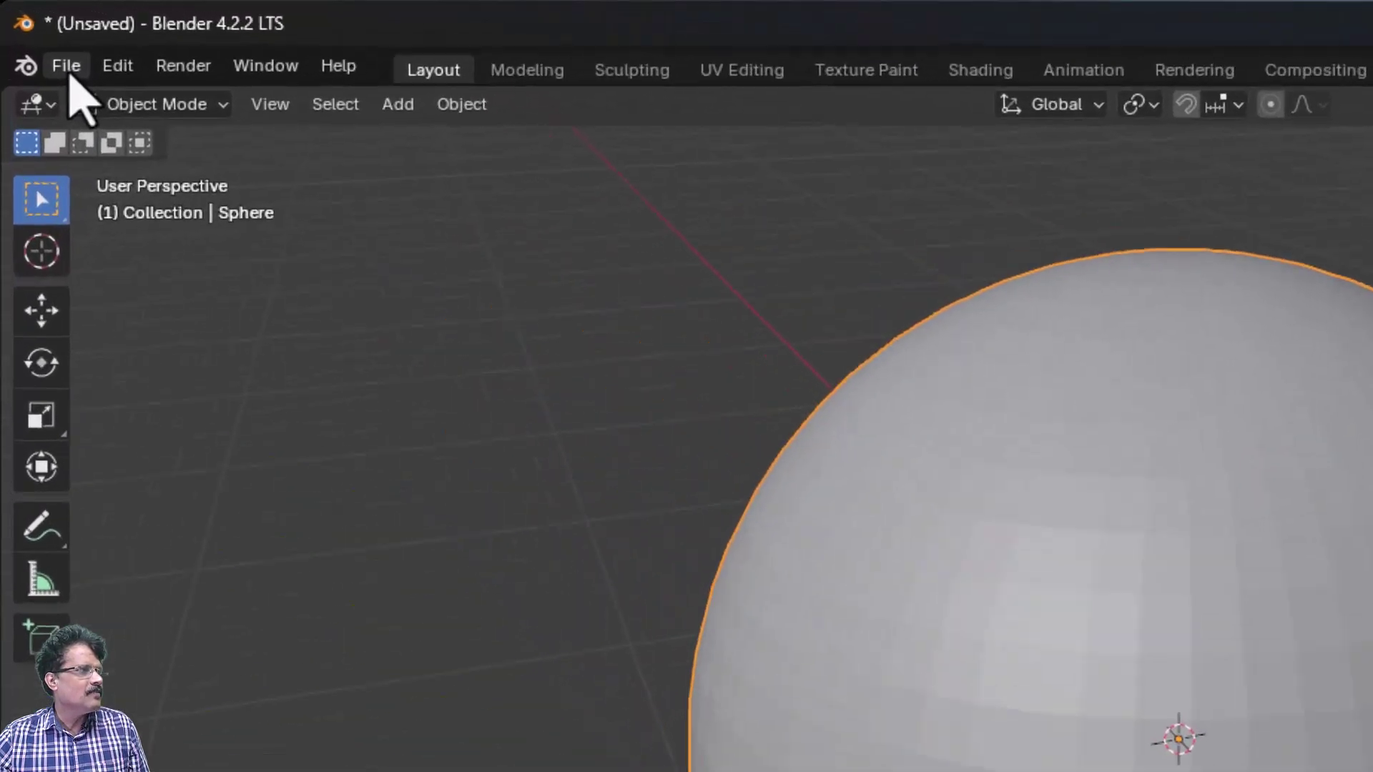
left_click(32, 32)
mouse_move(44, 49)
left_click(1040, 211)
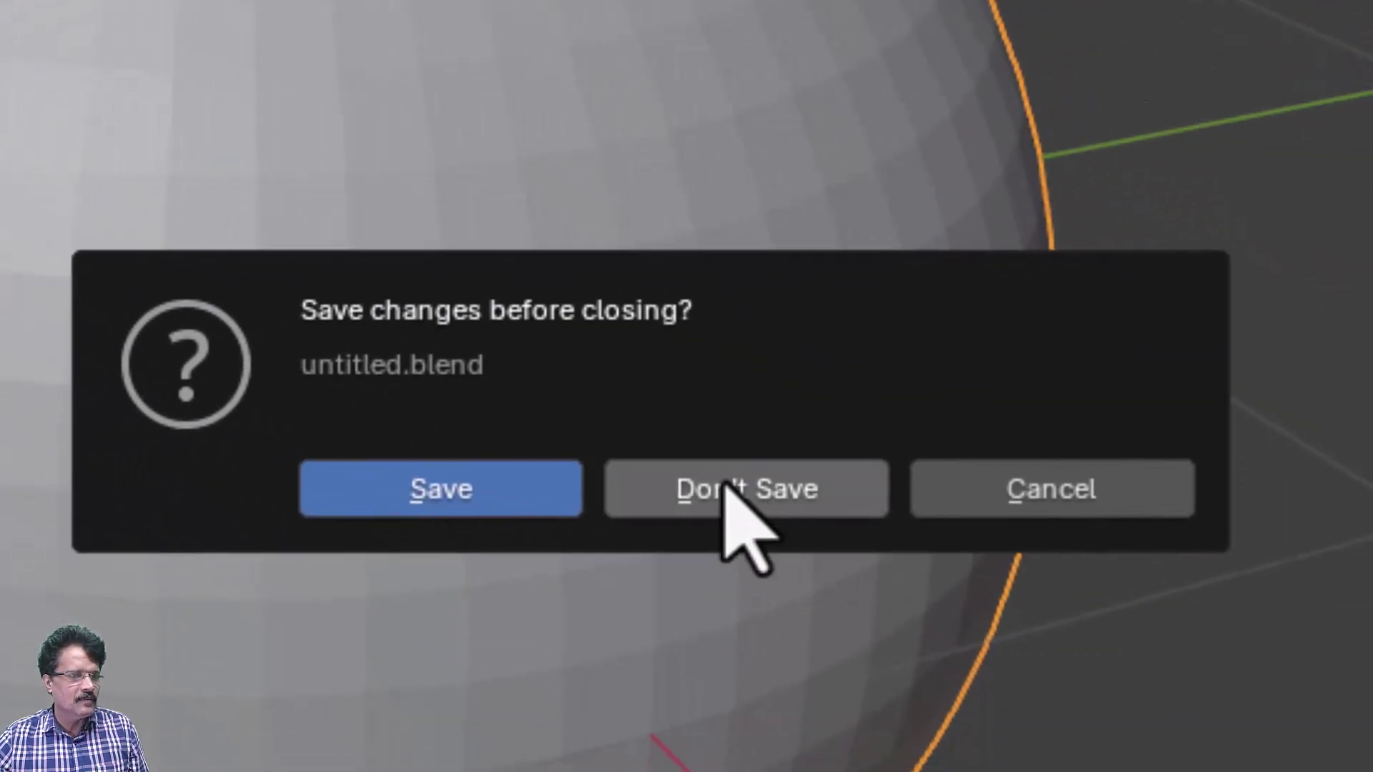
left_click(745, 488)
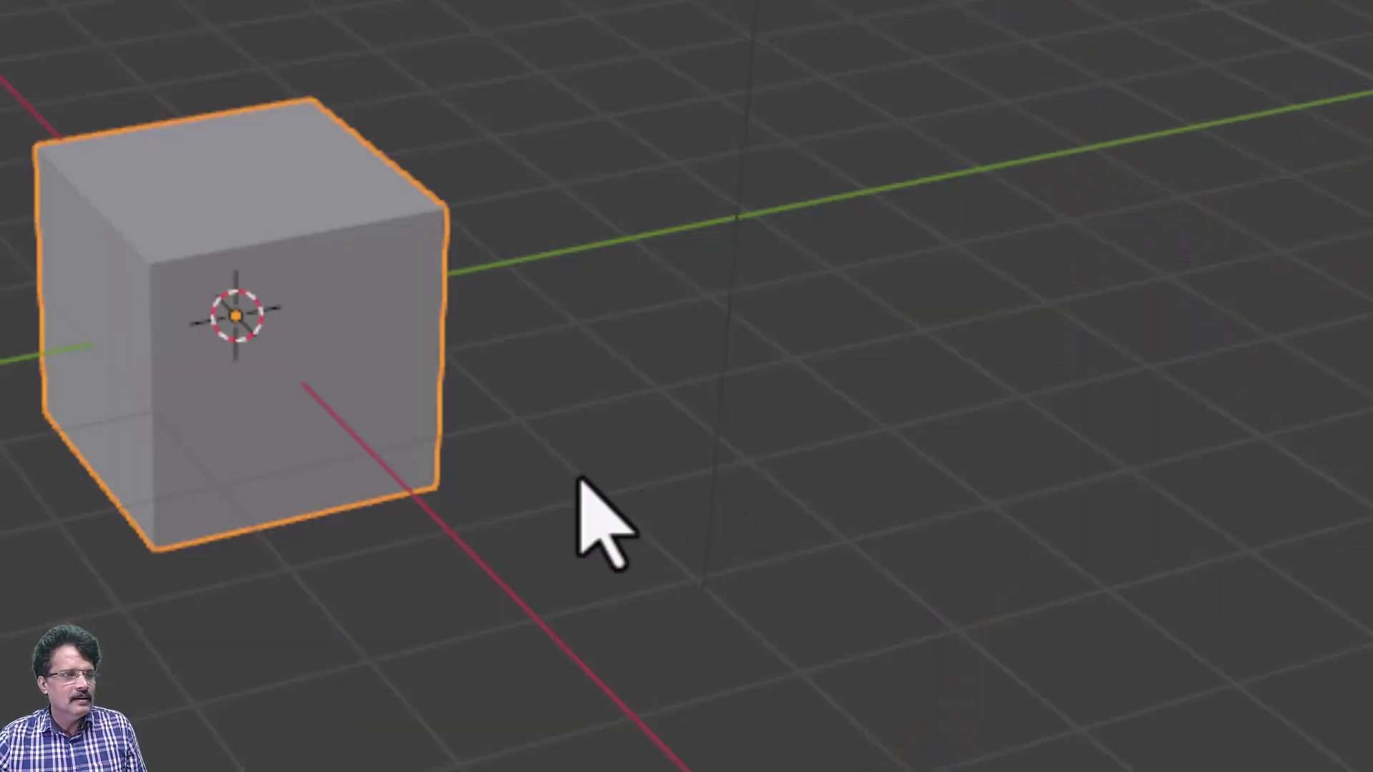
key("x")
left_click(273, 449)
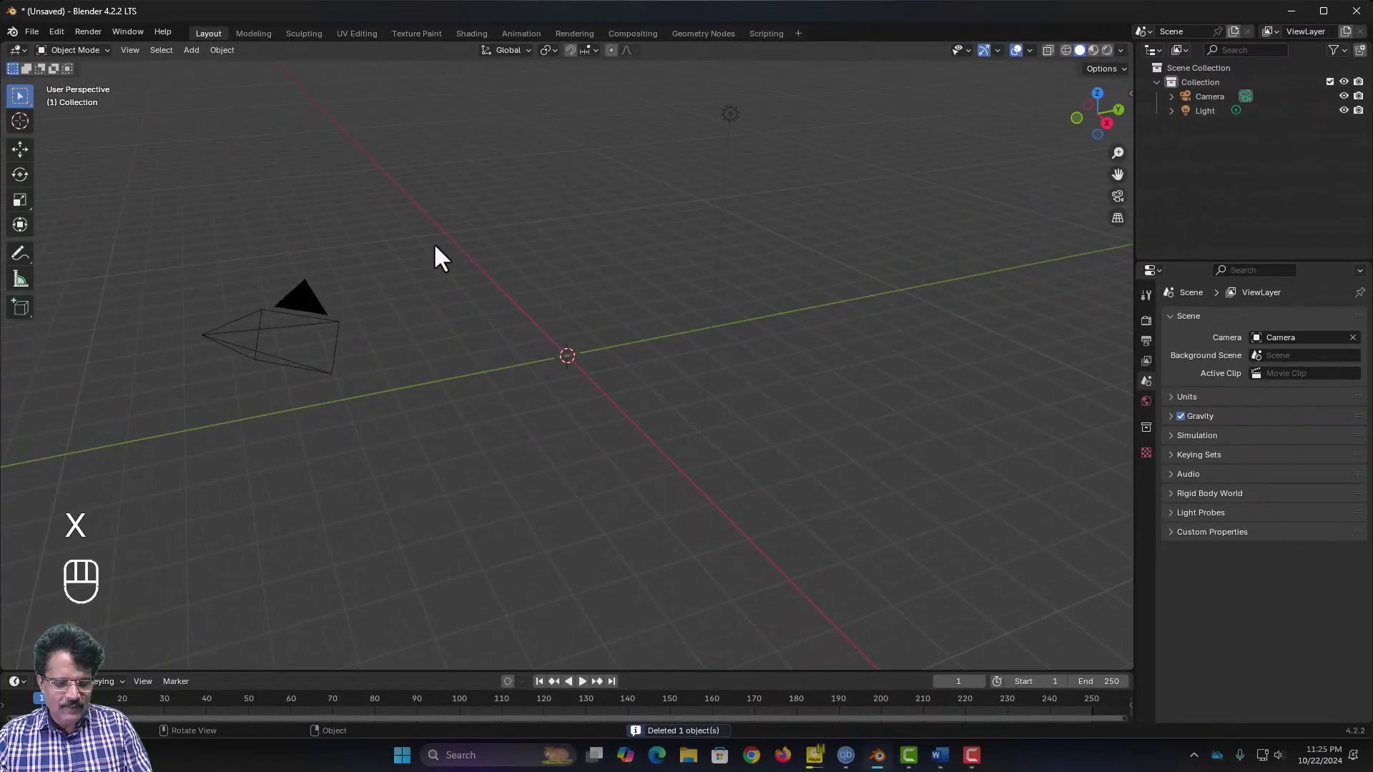
- Add a Bézier curve at the origin and frame it in the top orthographic view
key("shift+a")
mouse_move(422, 258)
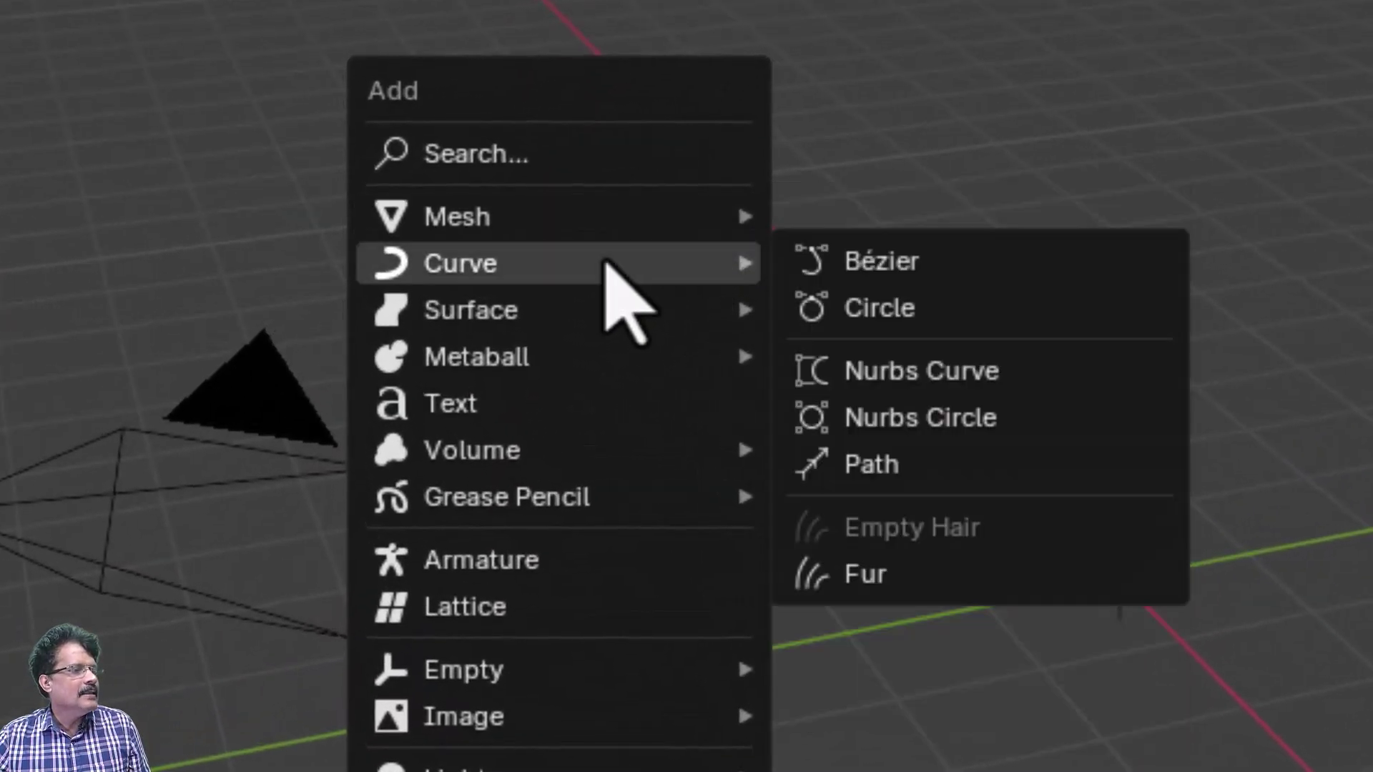
left_click(888, 280)
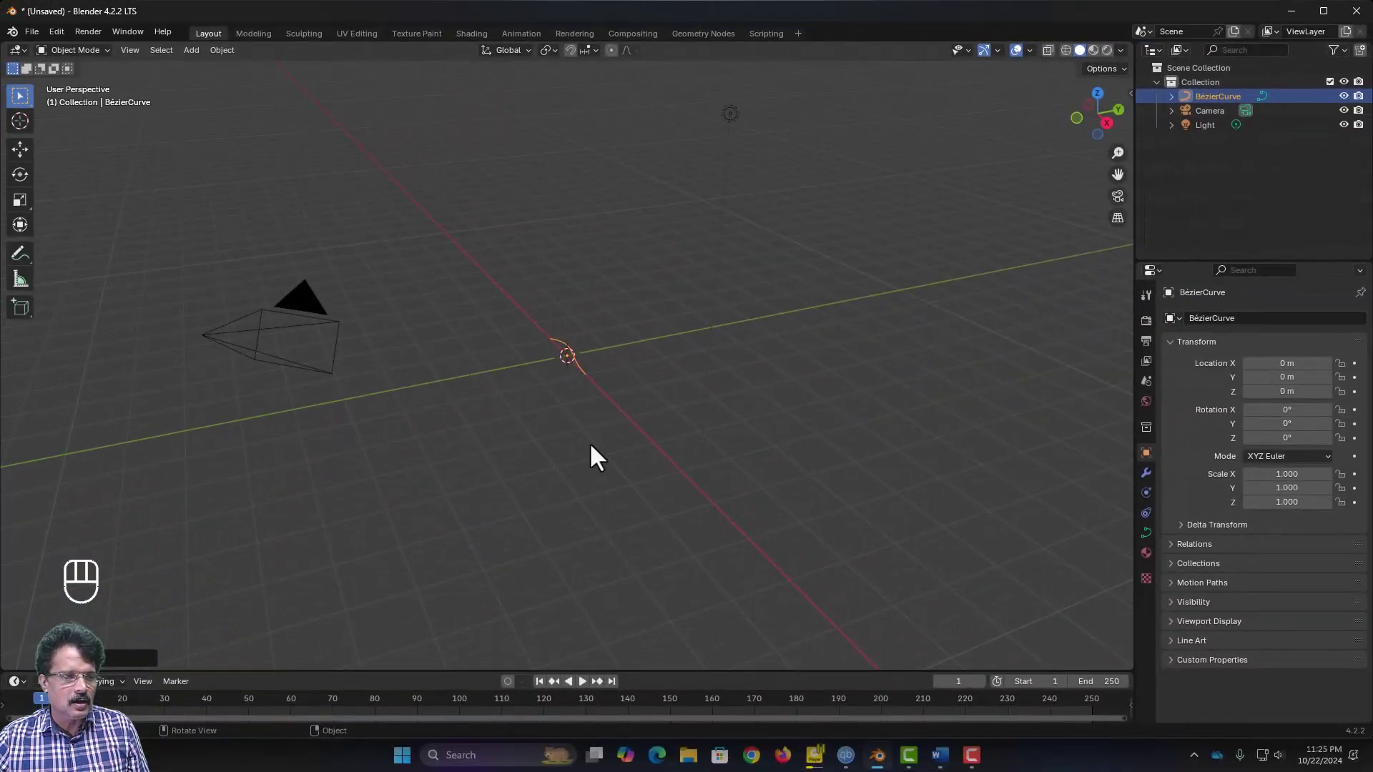
key("KP_7")
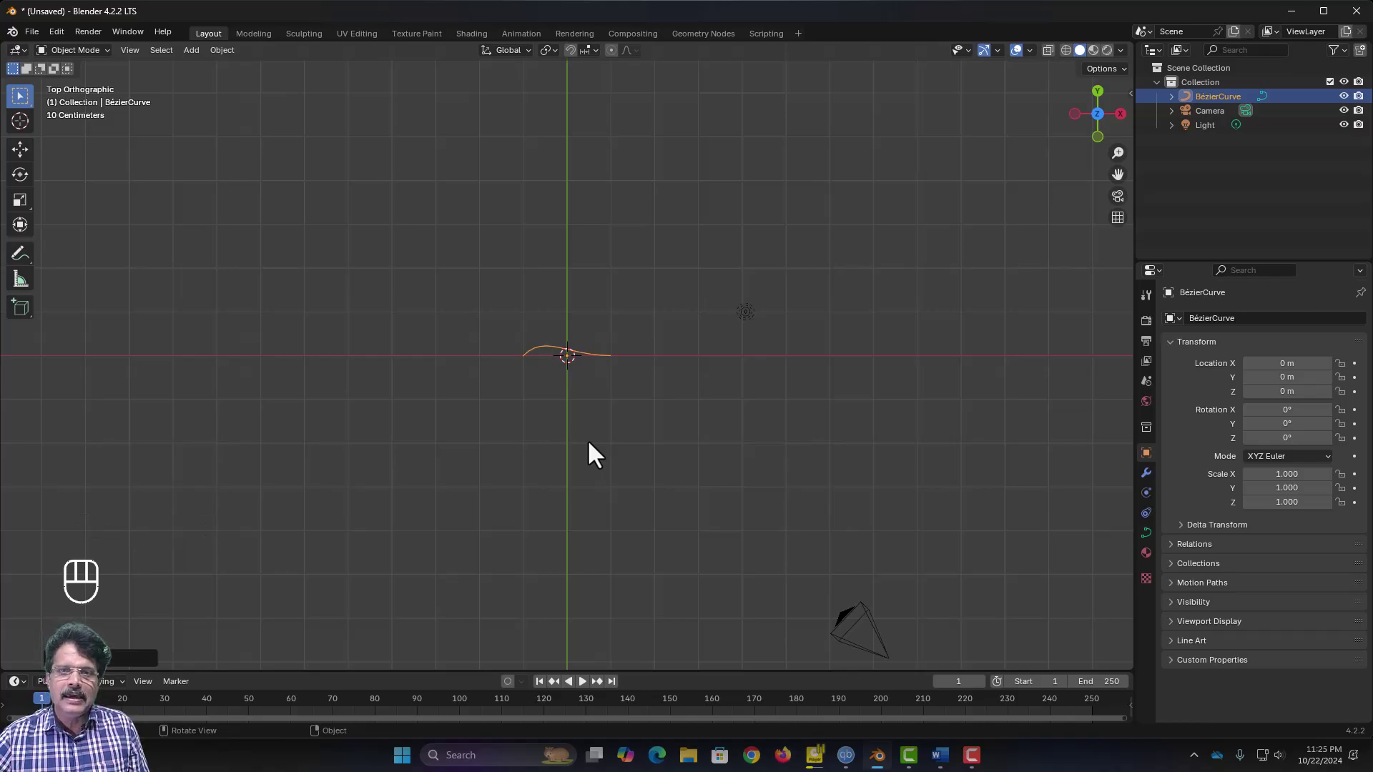
key("KP_Decimal")
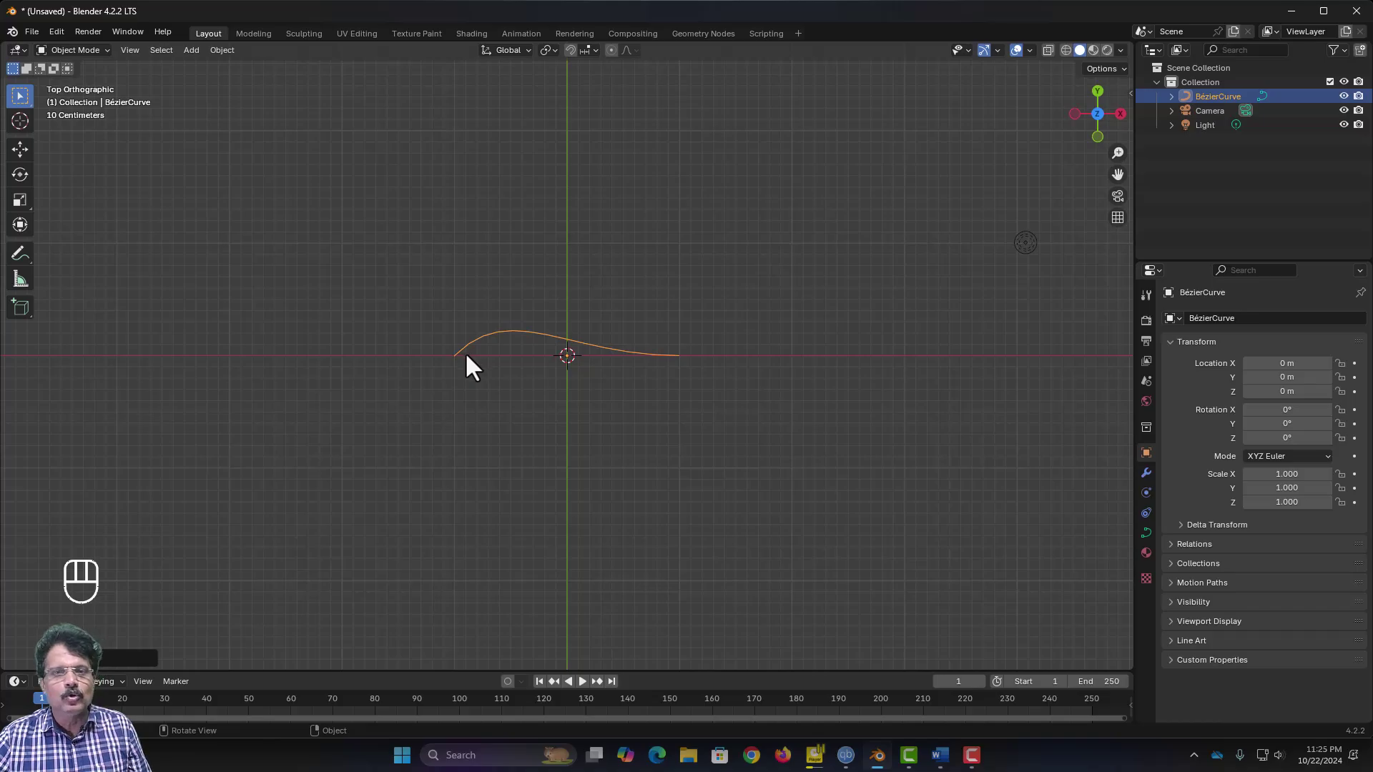
- Put the Bézier curve into Edit Mode and select its left and right end control points in turn
left_click(80, 50)
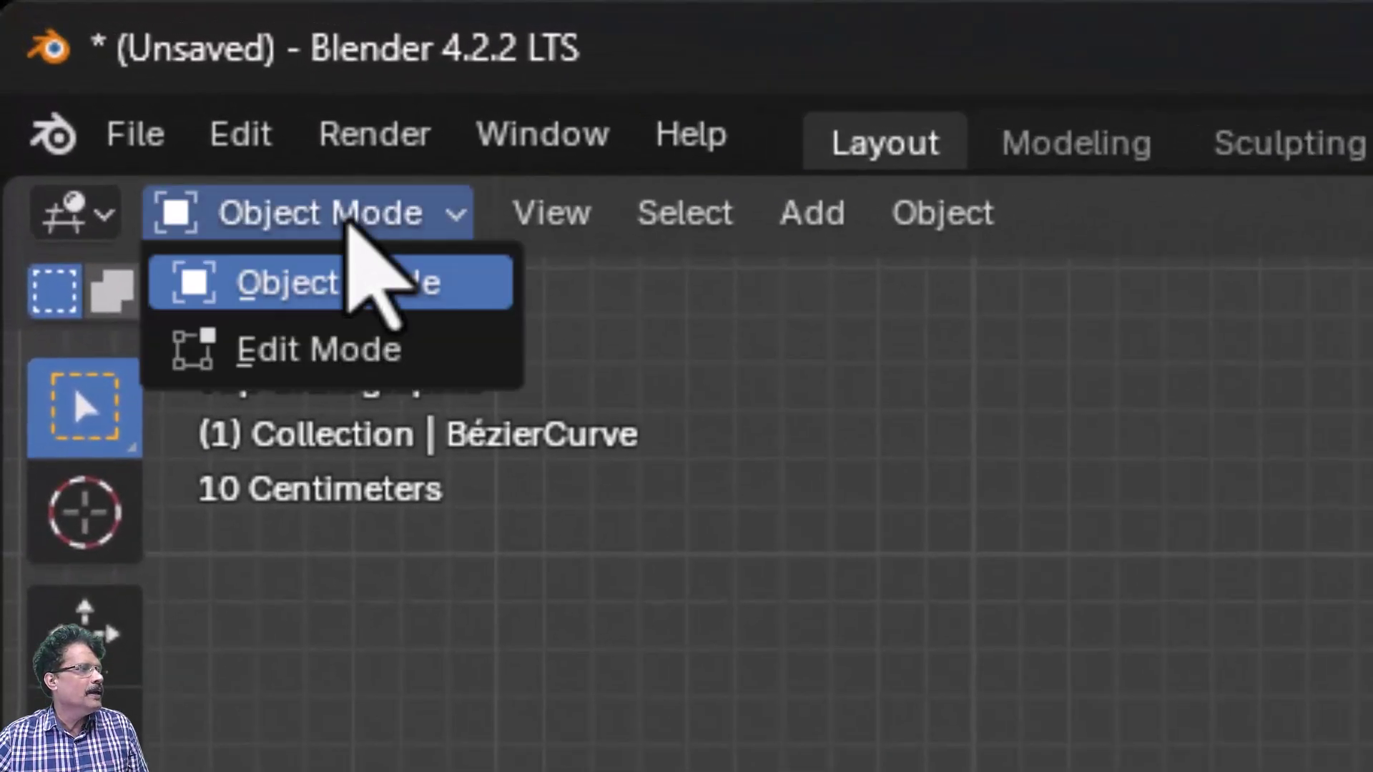
left_click(340, 361)
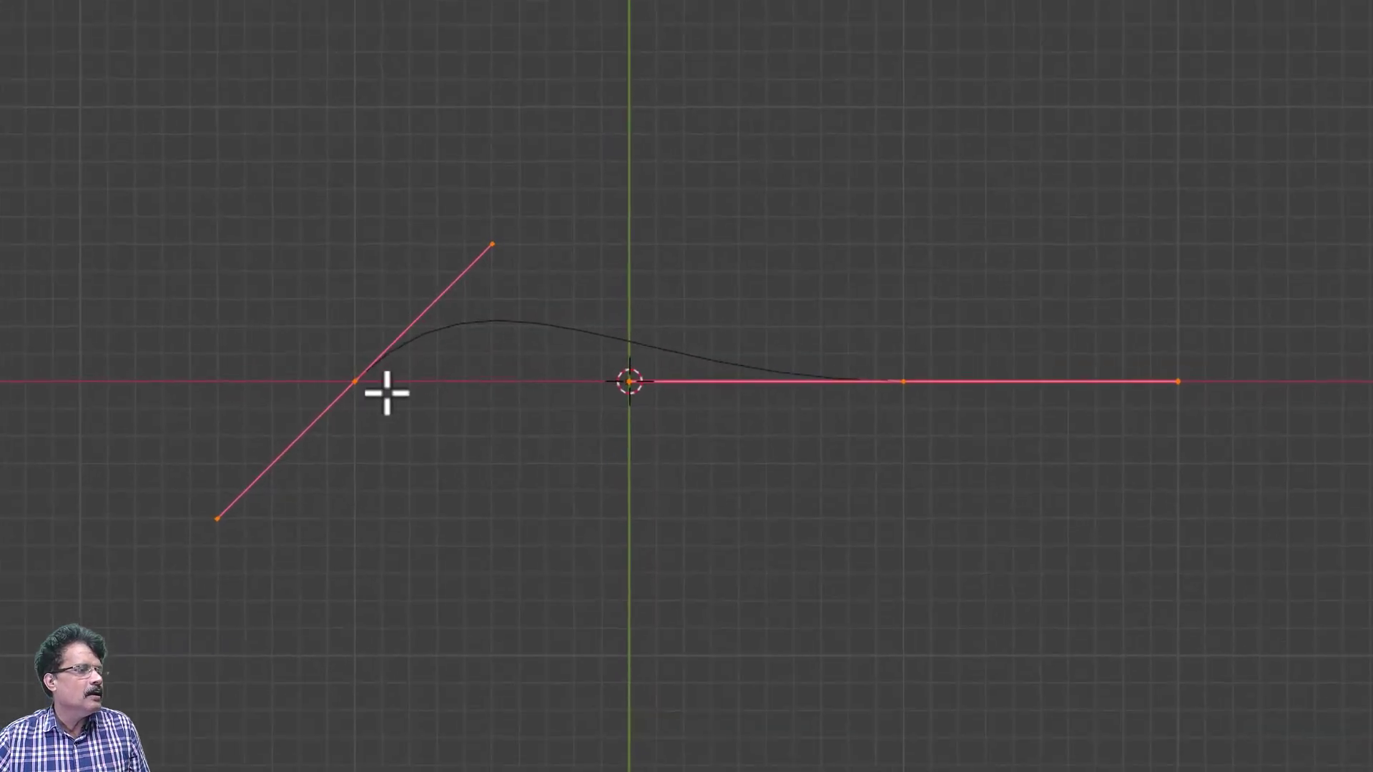
left_click(349, 384)
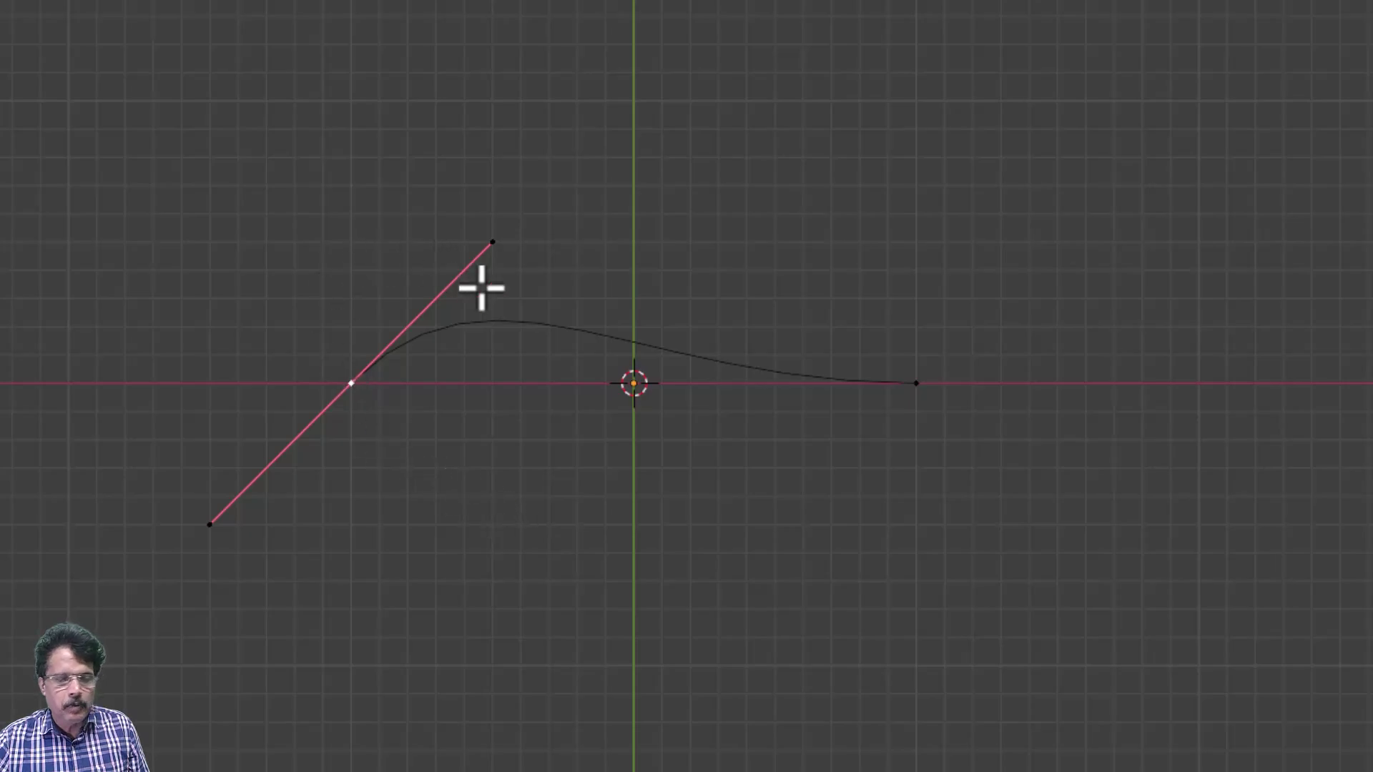
left_click(918, 384)
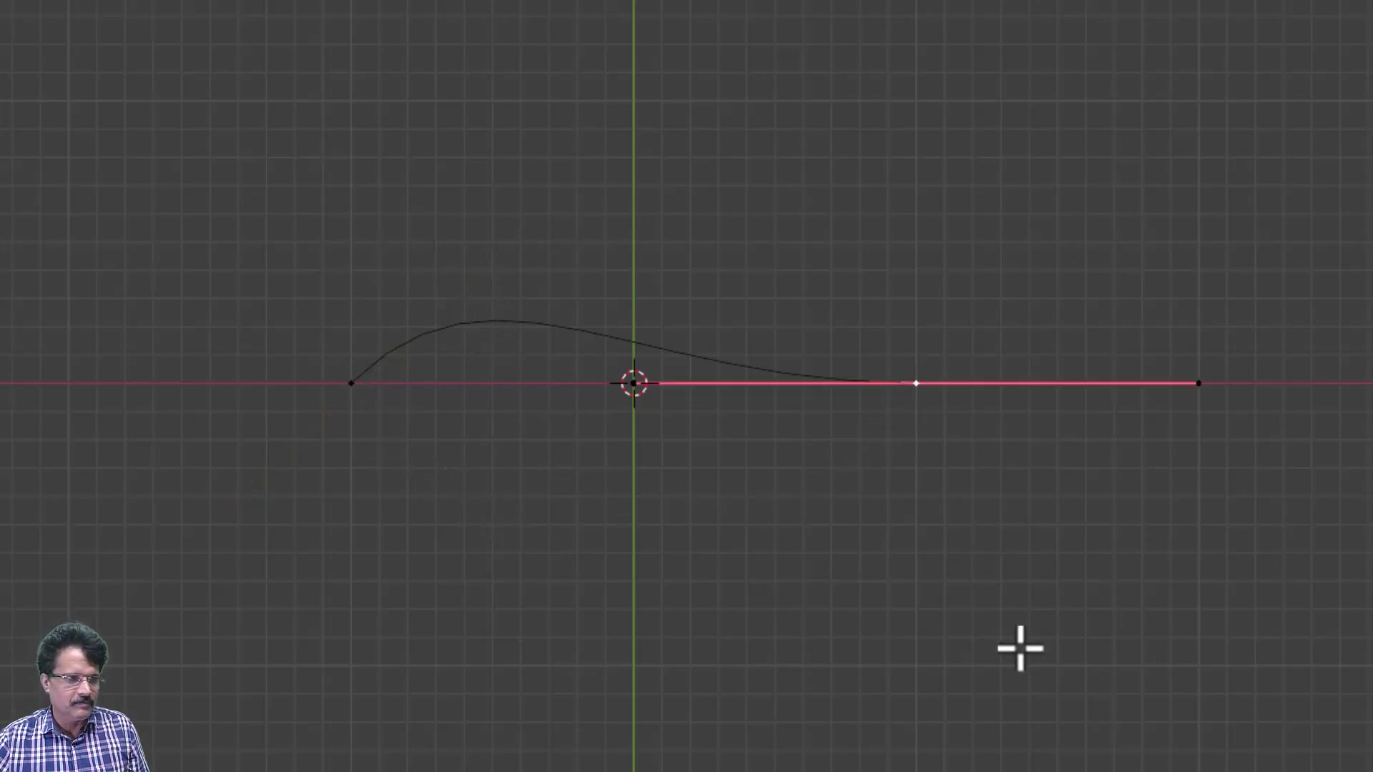
- Move the curve's left end point slightly outward along X and rotate its handles until they lie nearly along the X axis
left_click(351, 386)
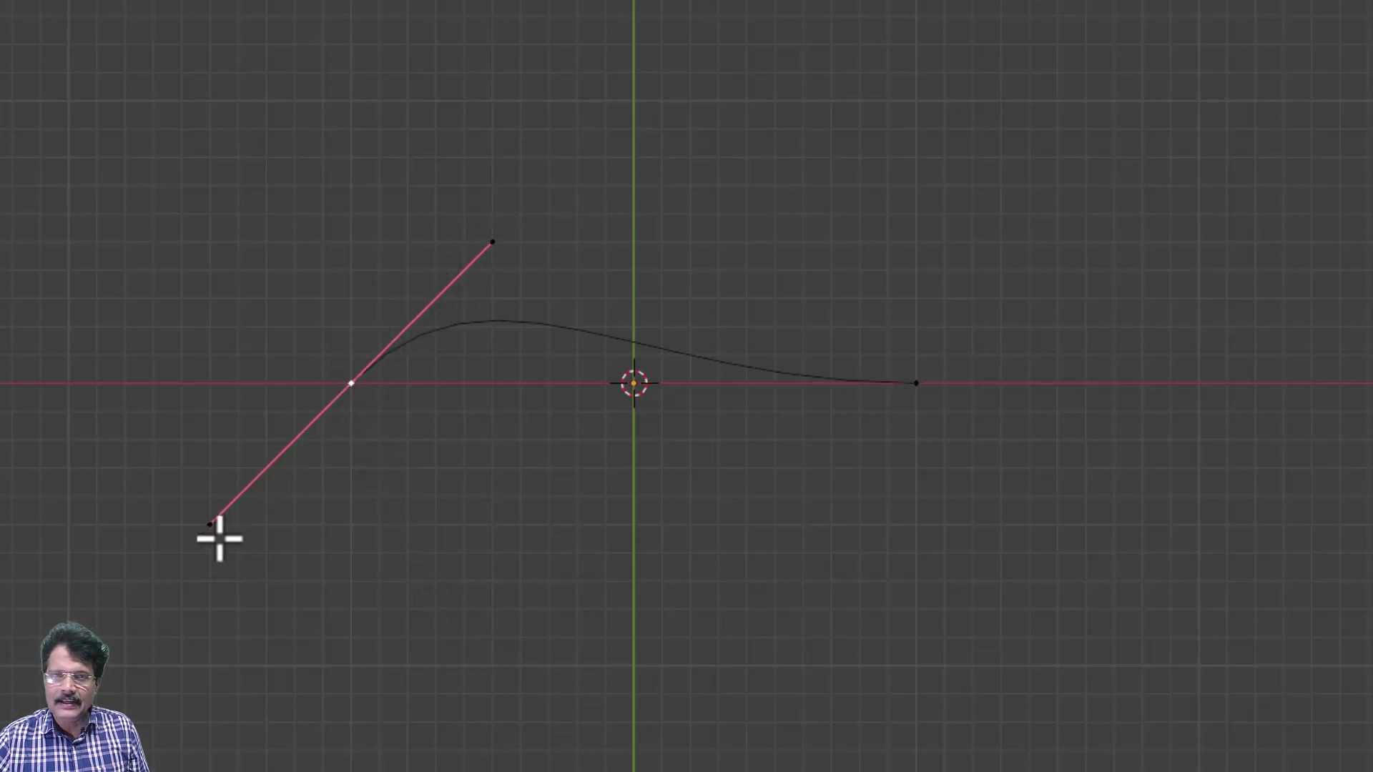
left_click_drag(215, 516, 208, 524)
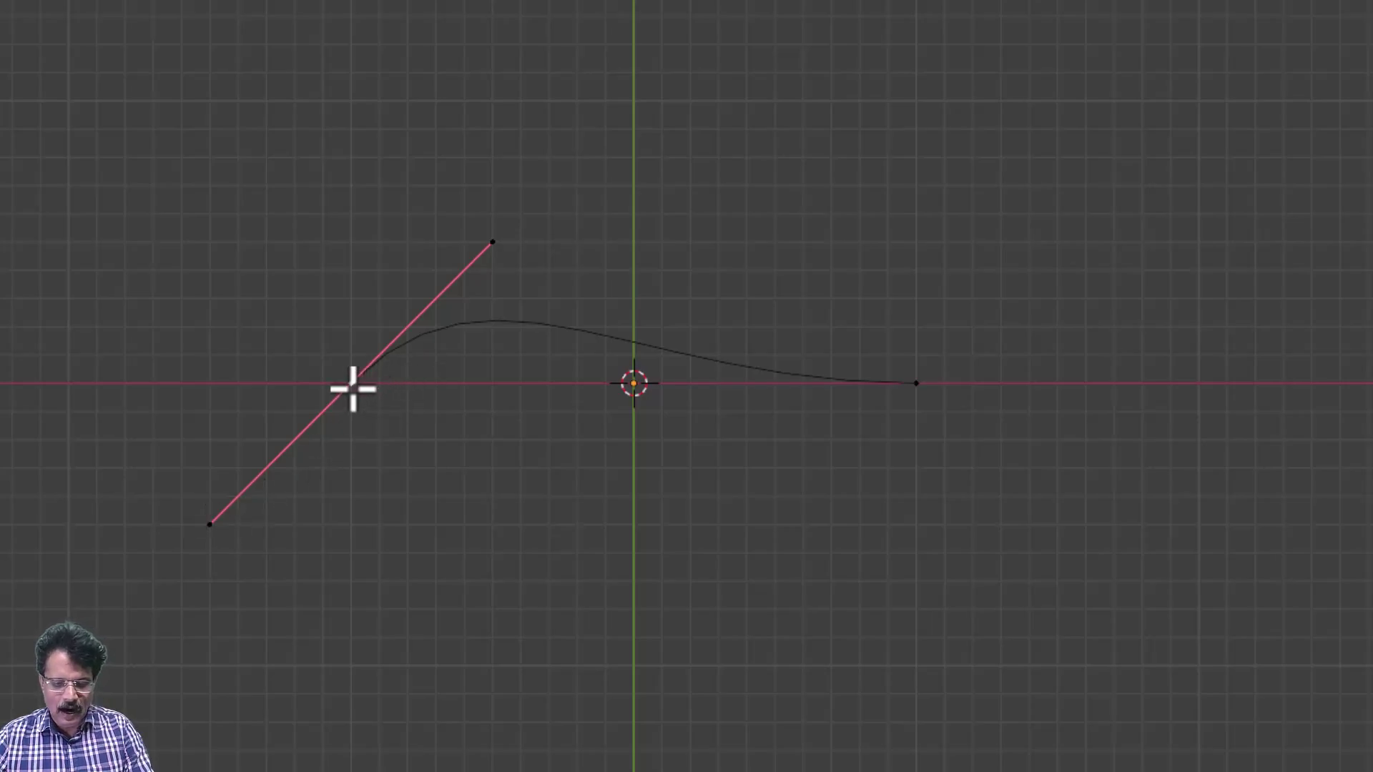
mouse_move(352, 388)
left_mouse_down()
mouse_move(267, 355)
mouse_move(276, 245)
mouse_move(346, 415)
mouse_move(355, 376)
mouse_move(329, 388)
left_mouse_up()
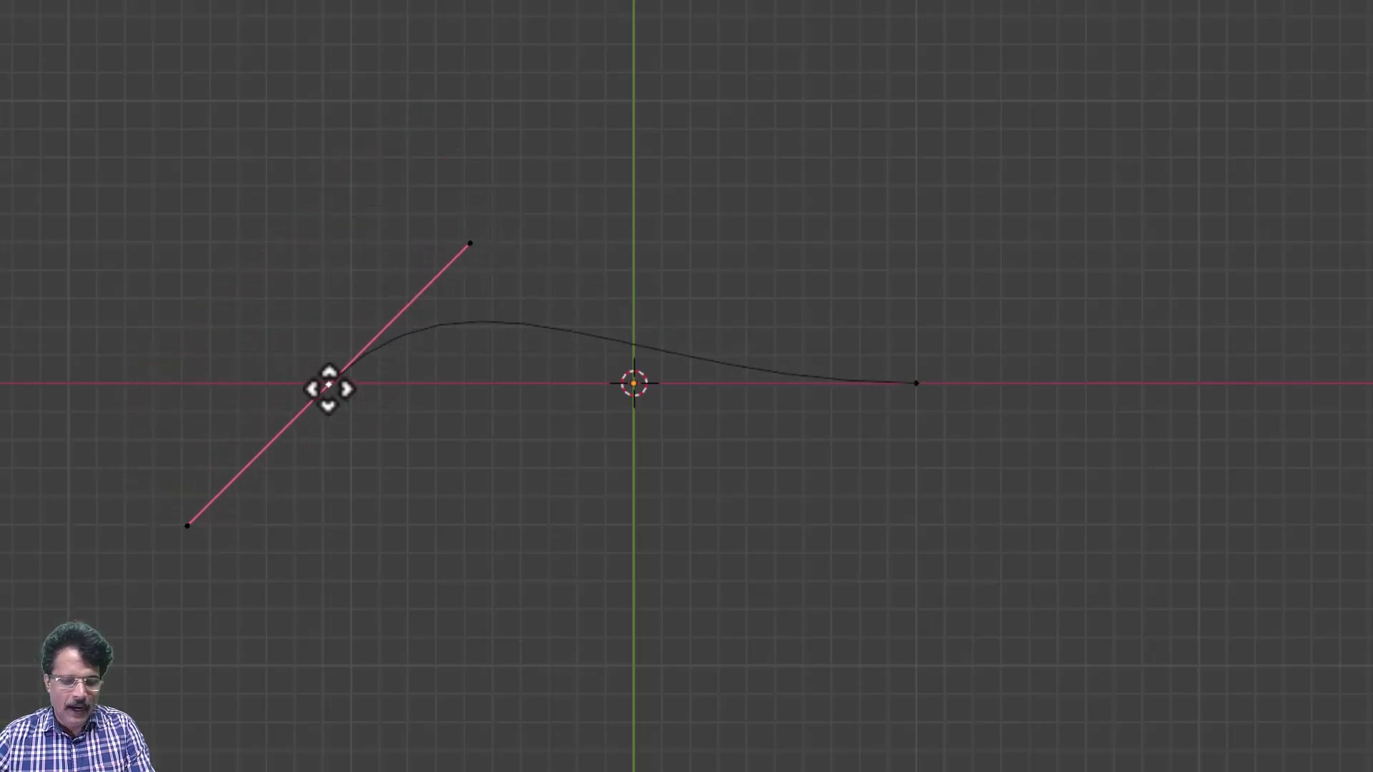
key("r")
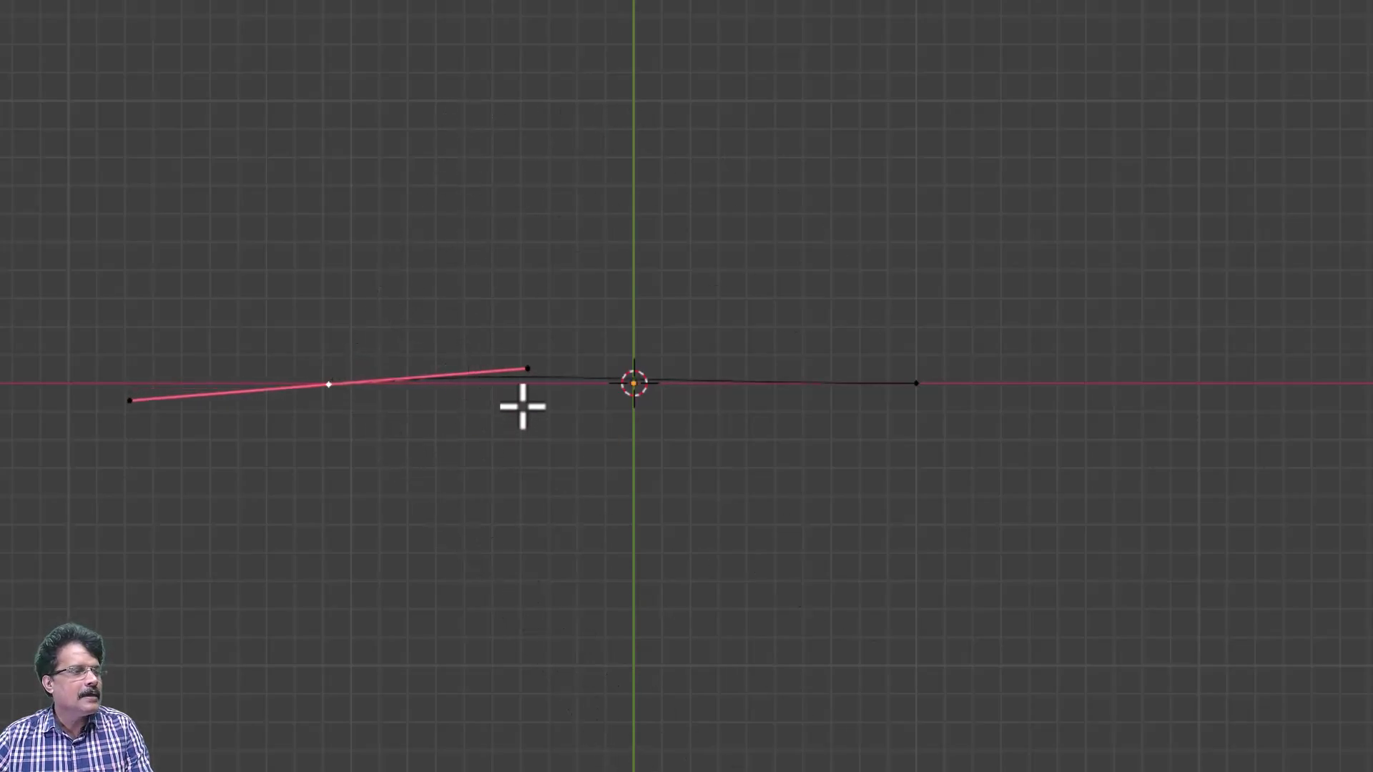
- Reposition both handle ends of the left control point so its handles stand nearly vertical and the curve arches above the X axis
left_click(528, 369)
key("g")
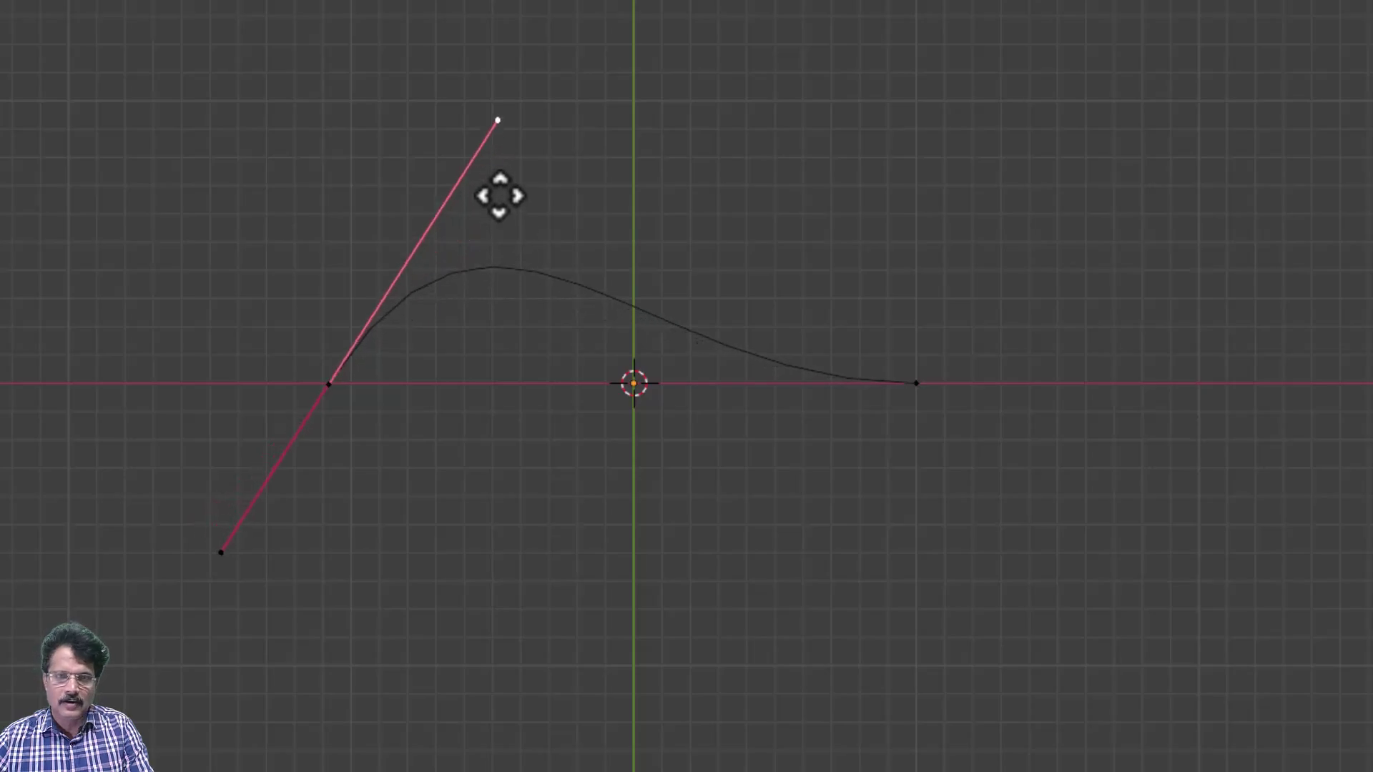
left_click(499, 195)
left_click(221, 552)
key("g")
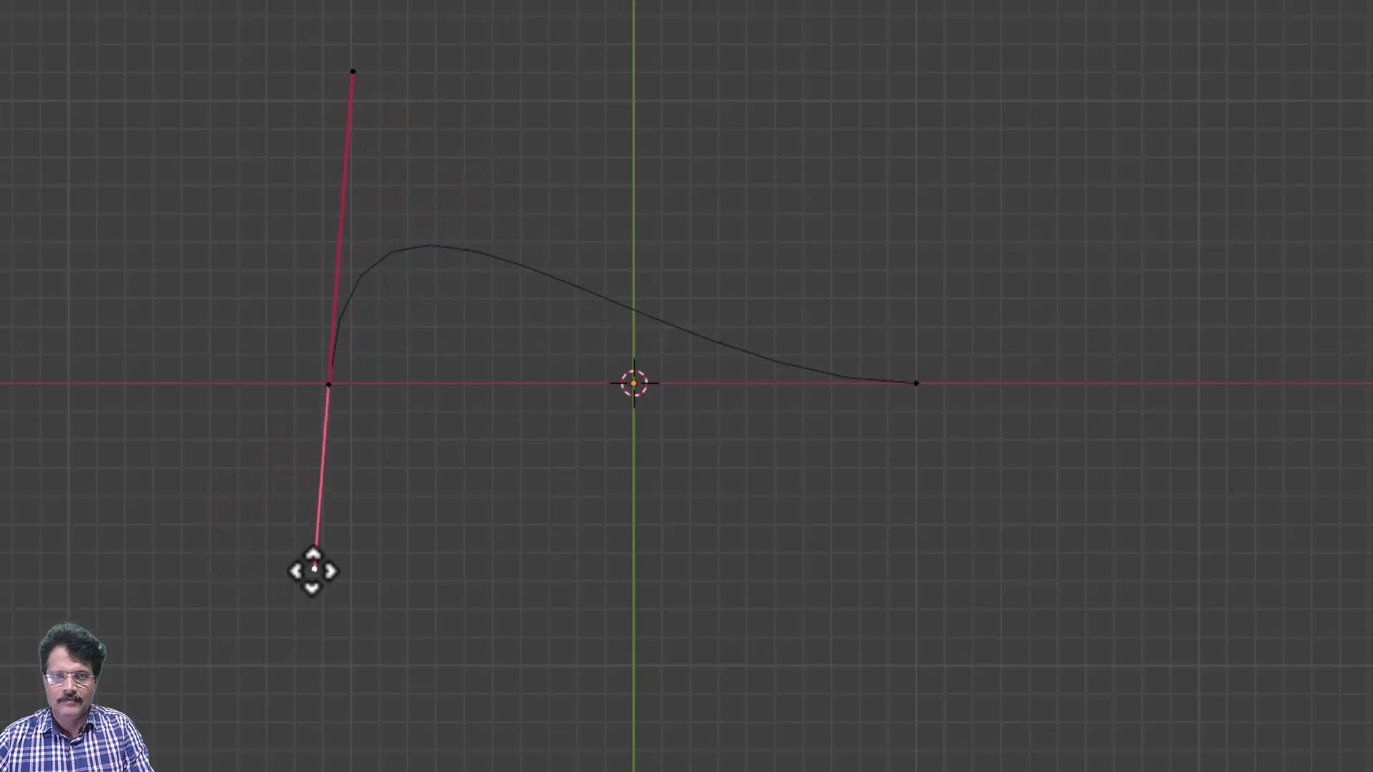
left_click(317, 570)
- Tilt the right end point's handles by raising the outer one, so the curve dips below the X axis before that point
left_click(915, 386)
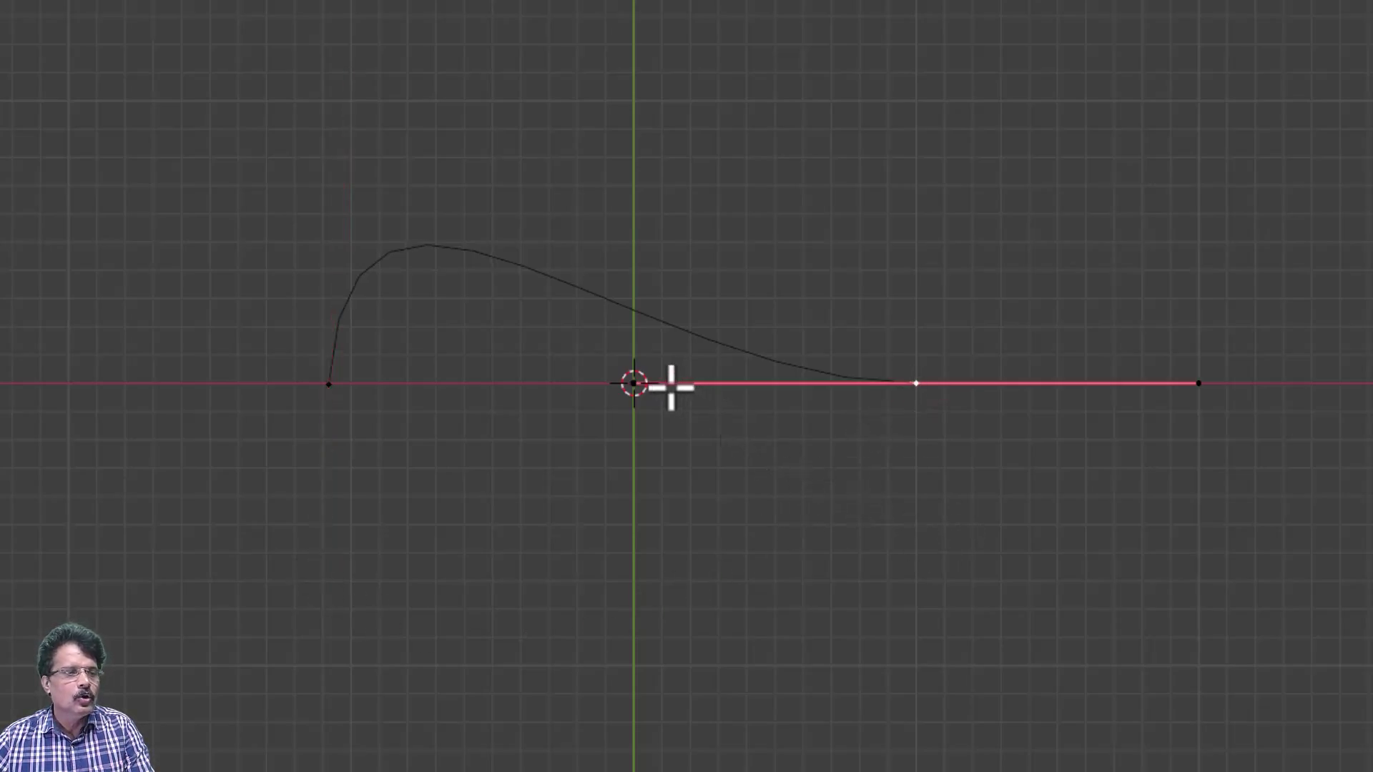
left_click_drag(1198, 387, 1054, 265)
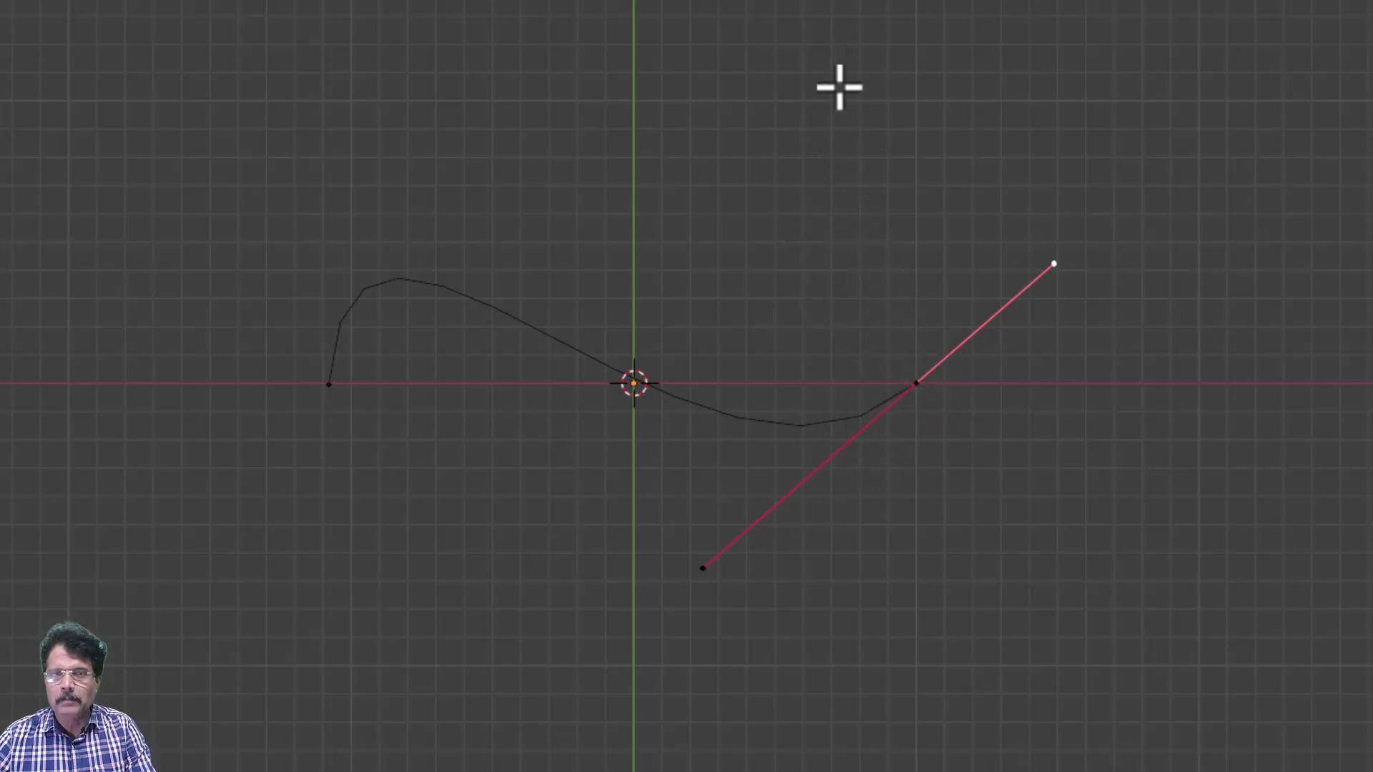
- Extrude a new control point from the right end, well above the X axis, and swing its handles nearly horizontal to form a wide bulge
left_click(915, 384)
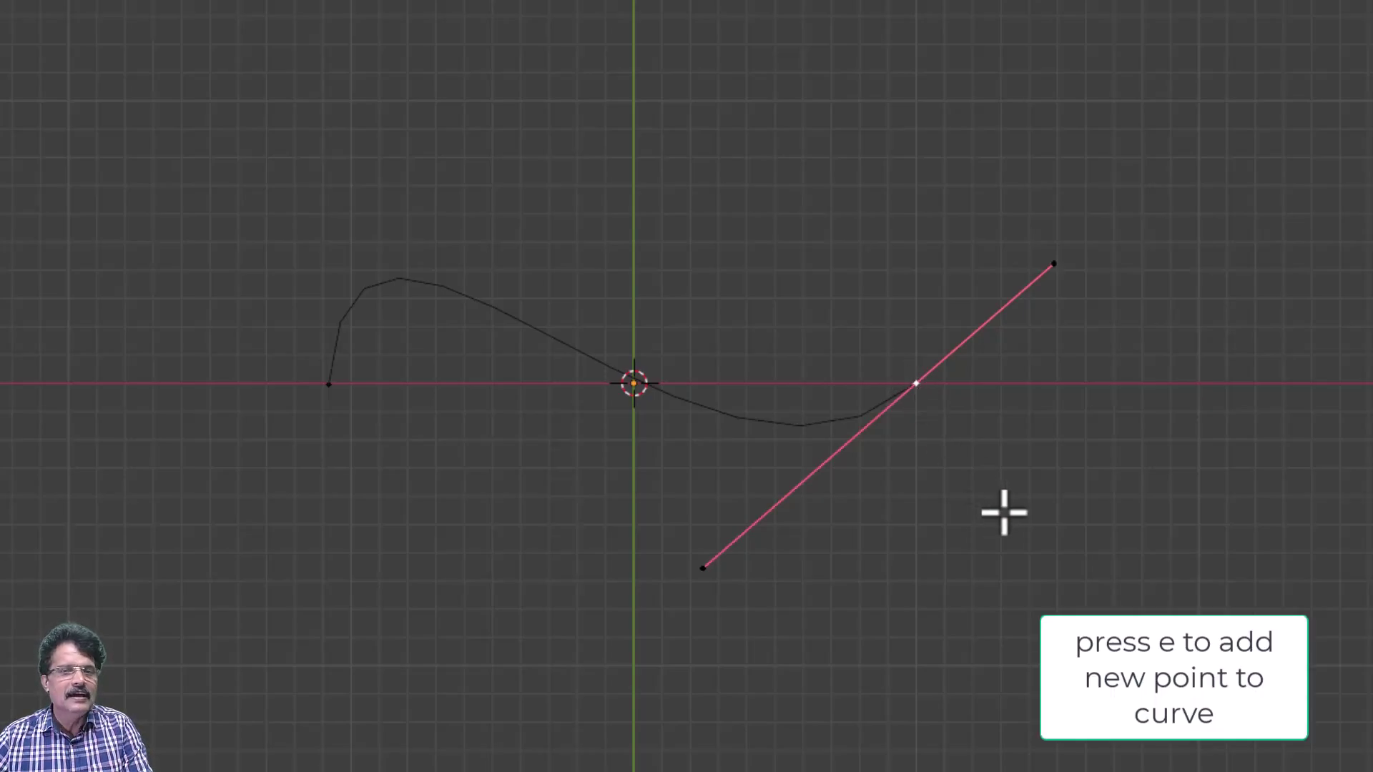
key("e")
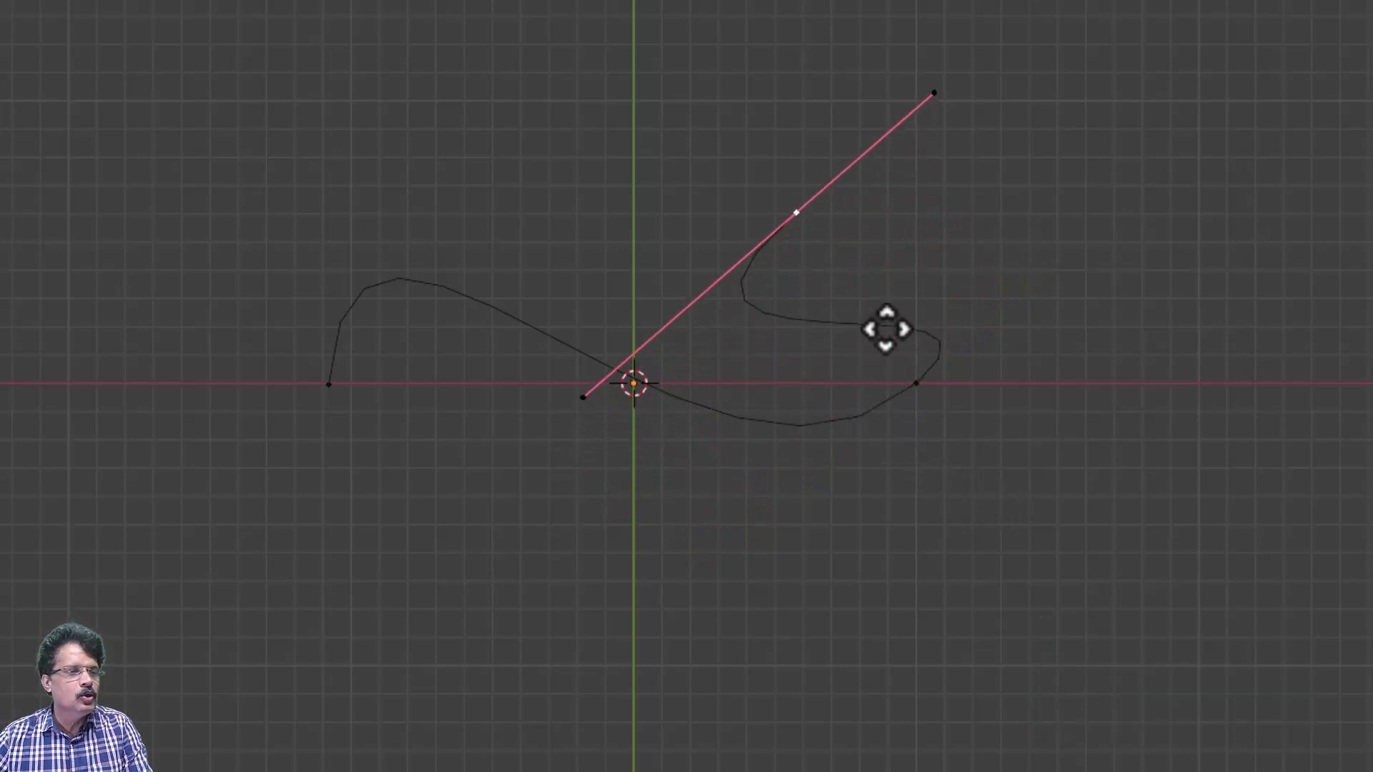
left_click(835, 127)
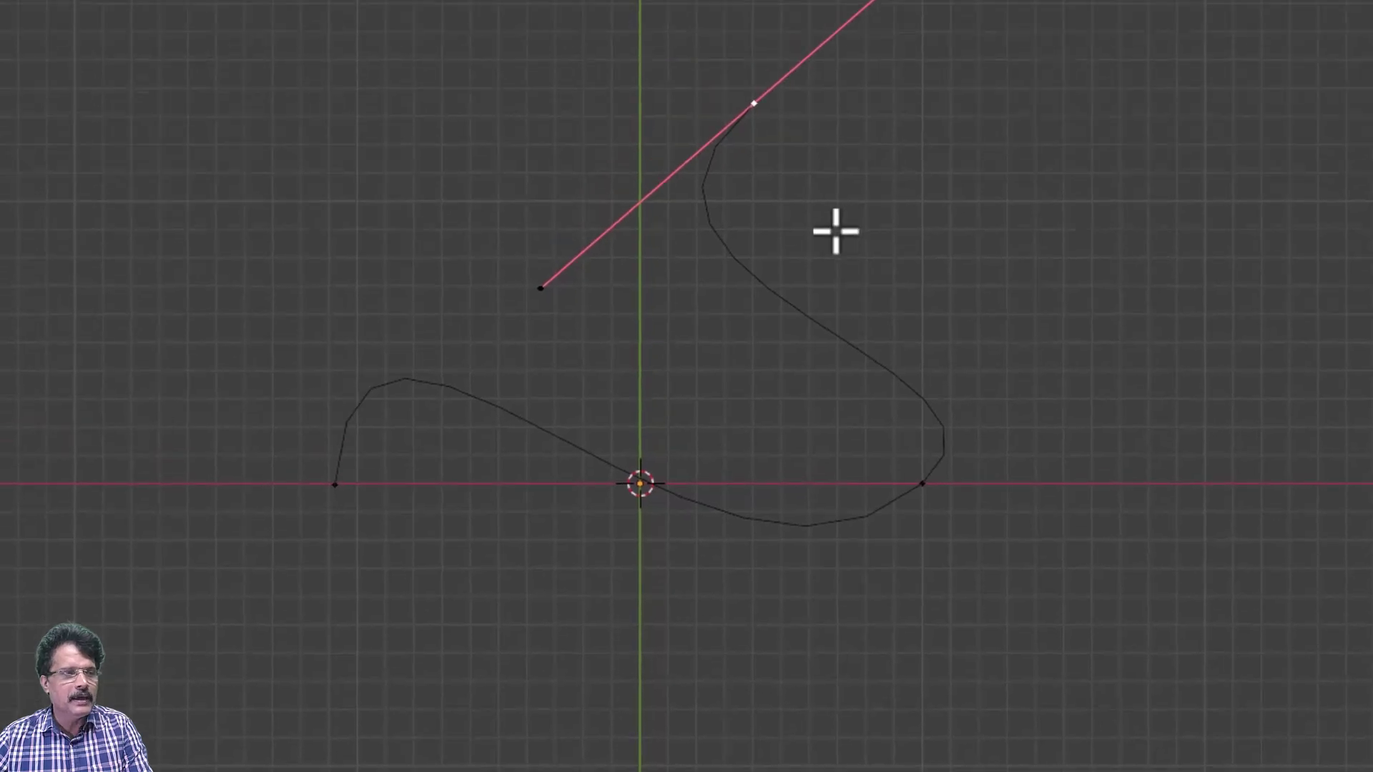
left_click(544, 331)
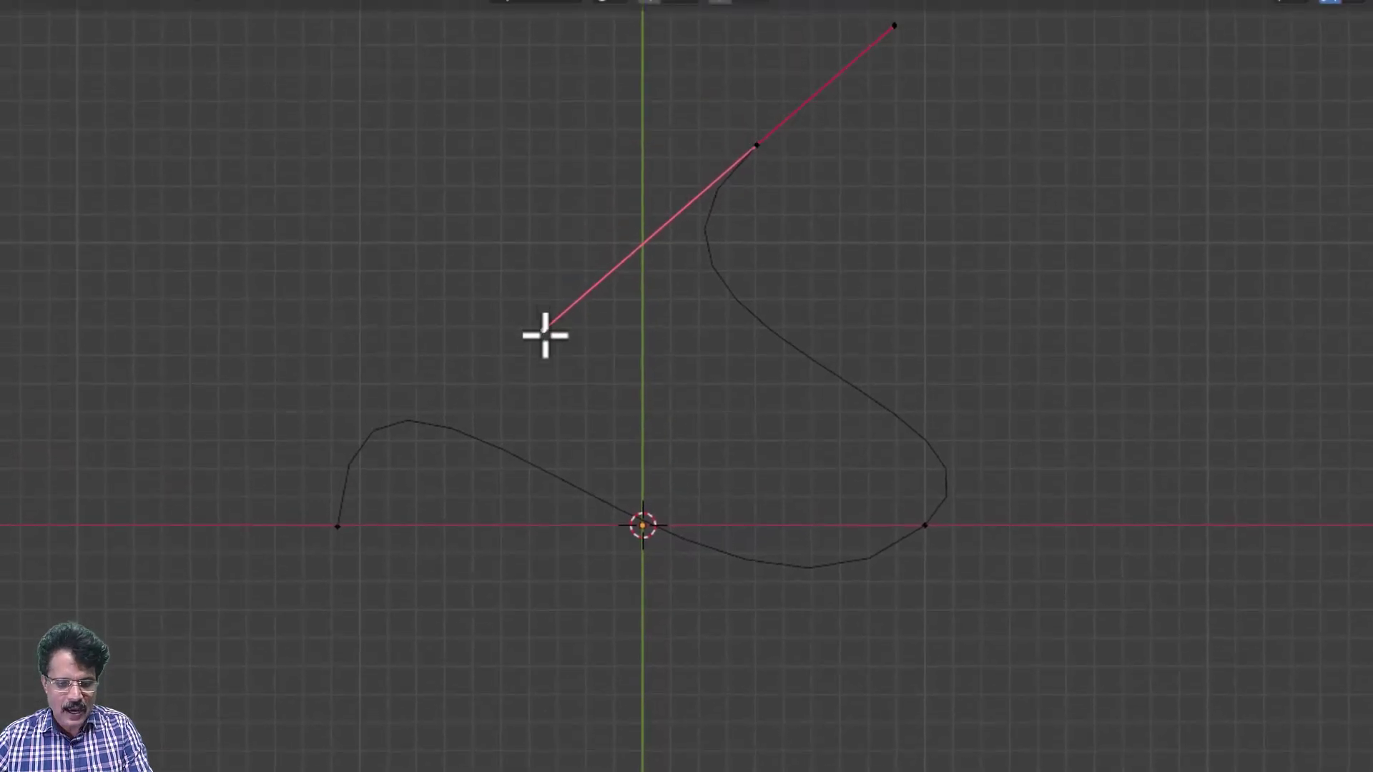
key("g")
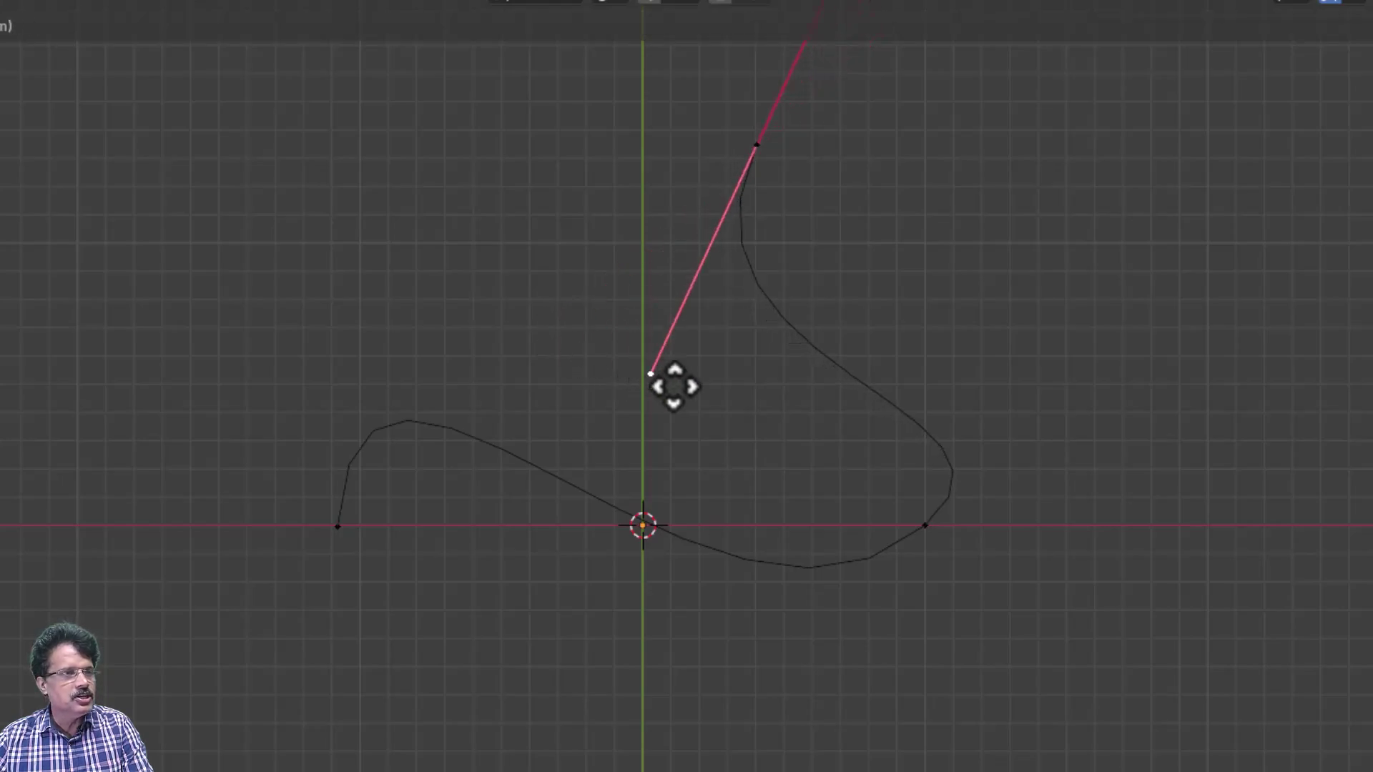
left_click(1069, 139)
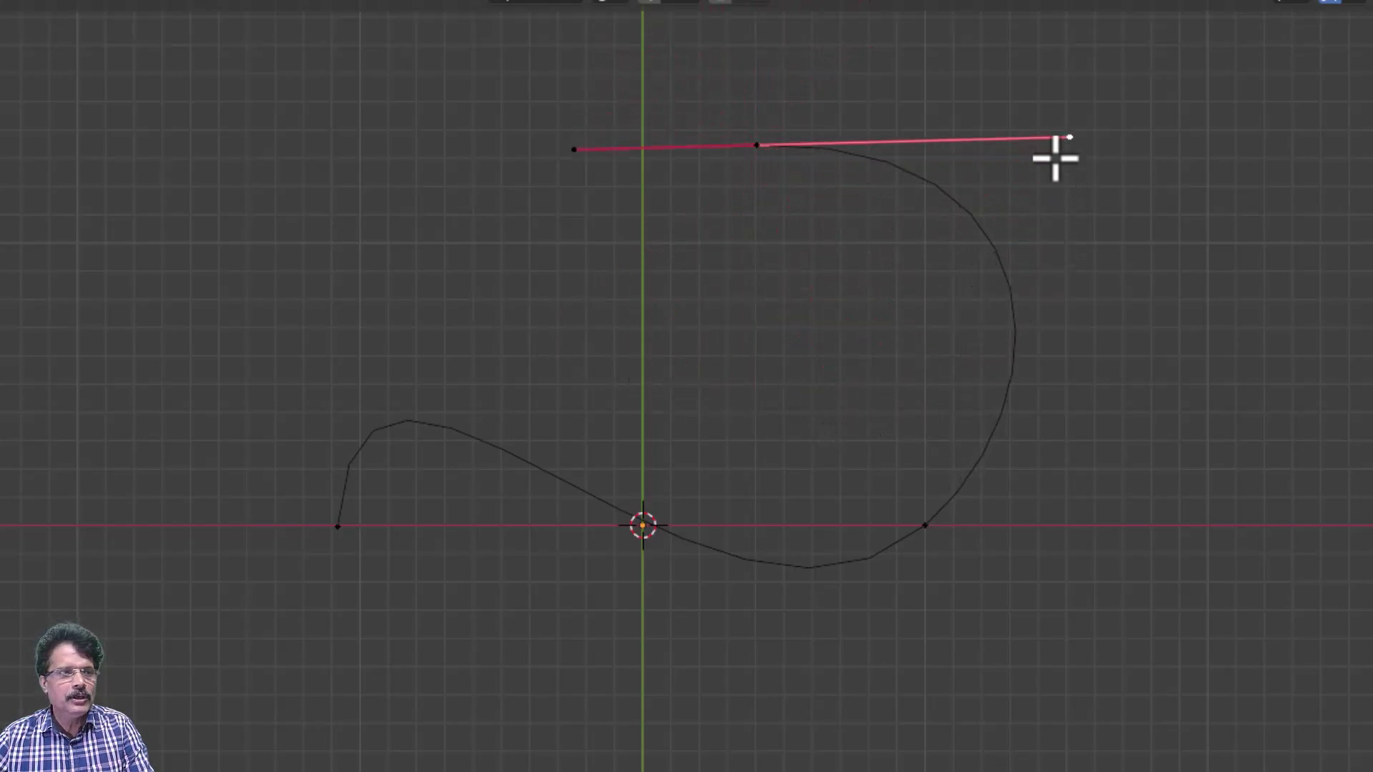
- Extrude another control point from the upper end of the curve, placing it below and to the right, inside the bulge
left_click(757, 147)
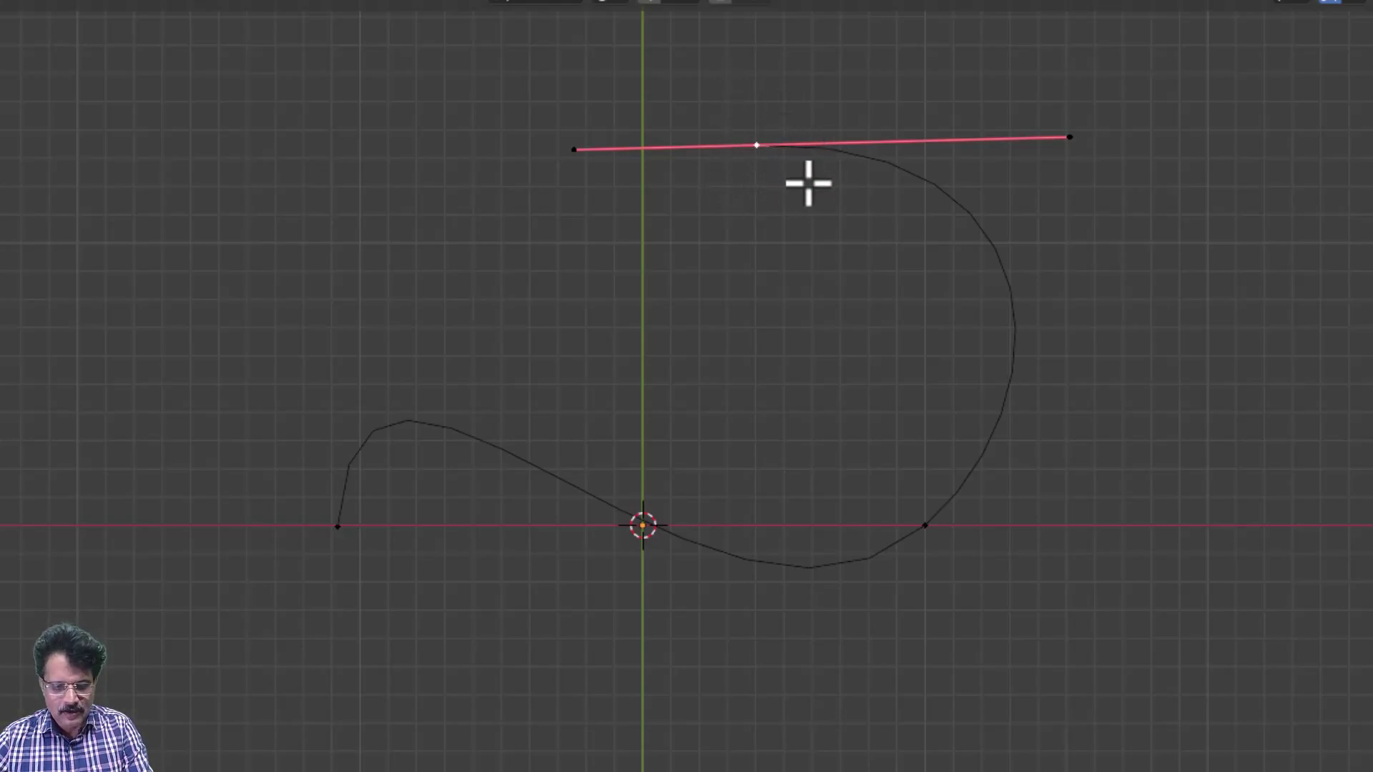
key("g")
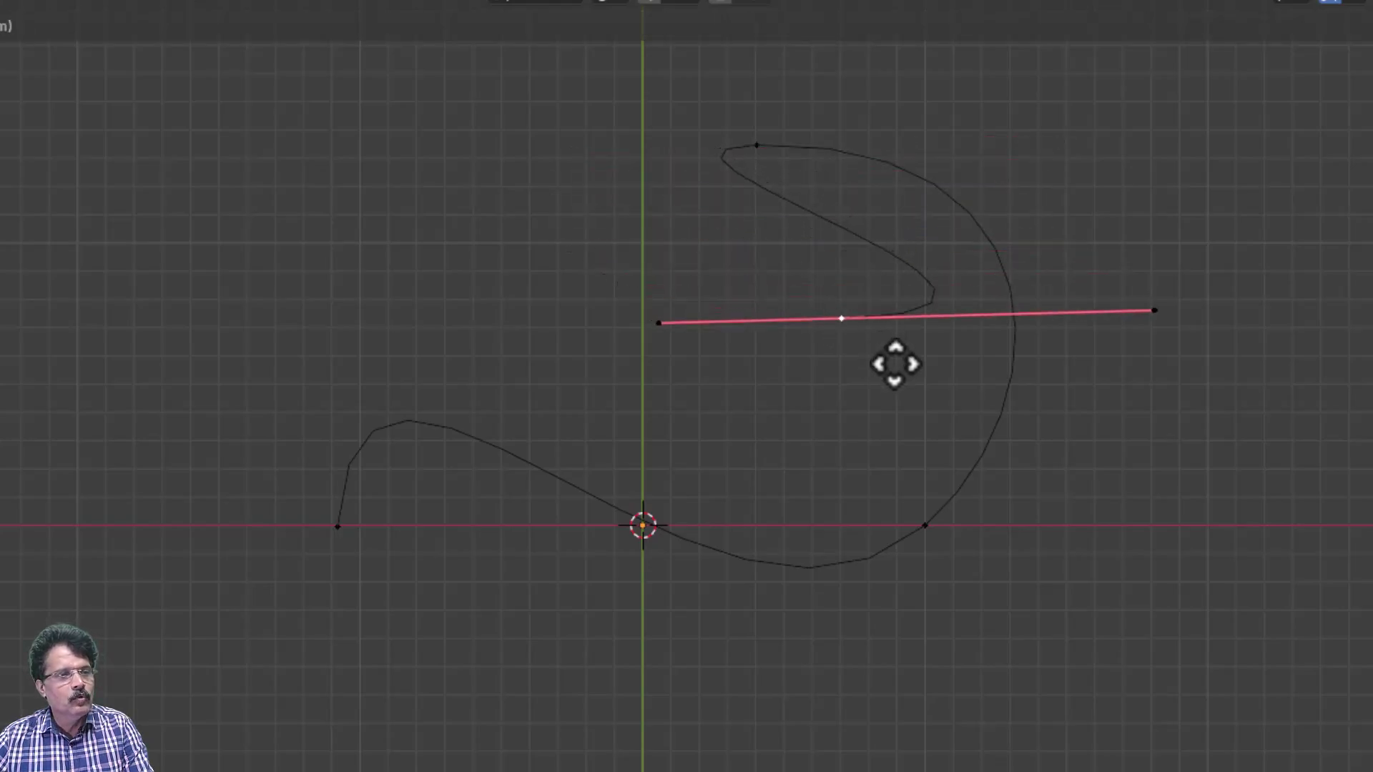
left_click(906, 361)
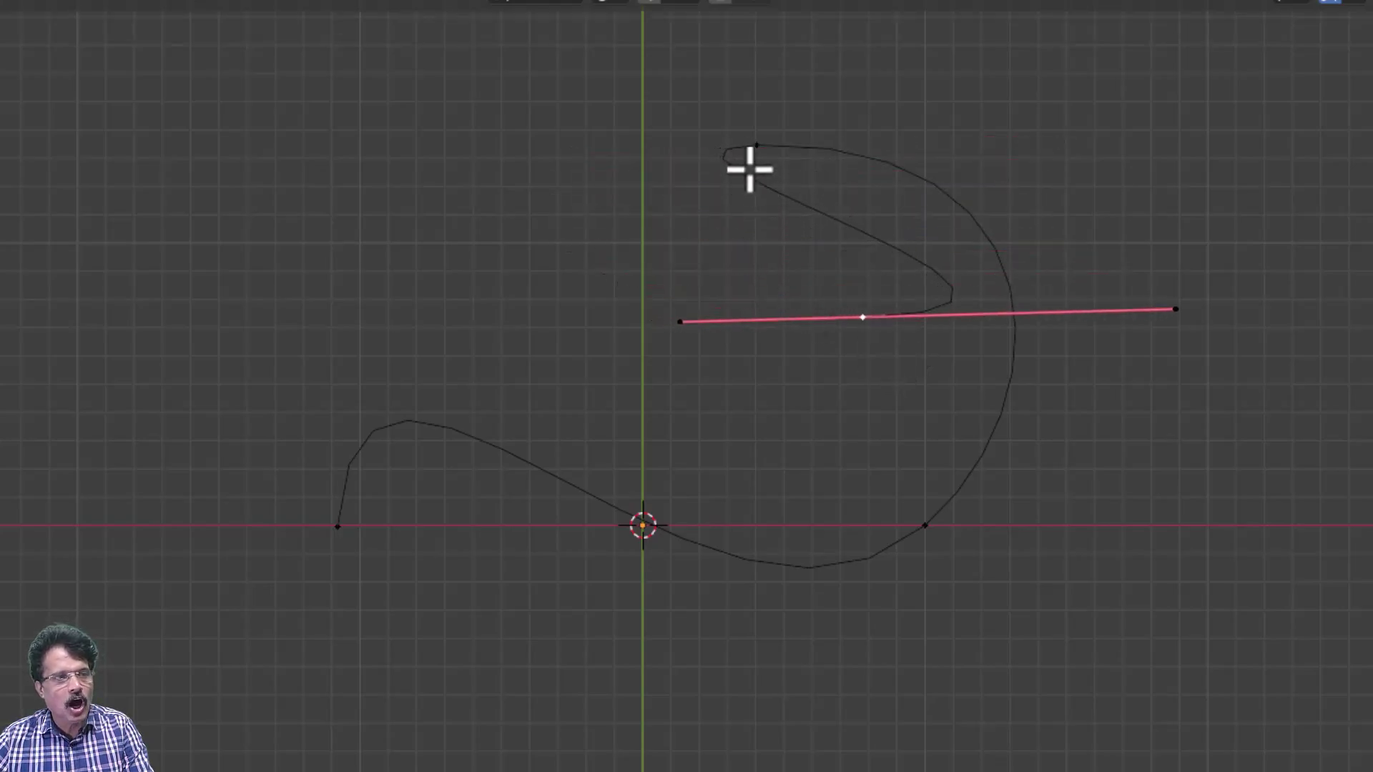
- Set the handle type of the topmost control point to Vector
left_click(756, 147)
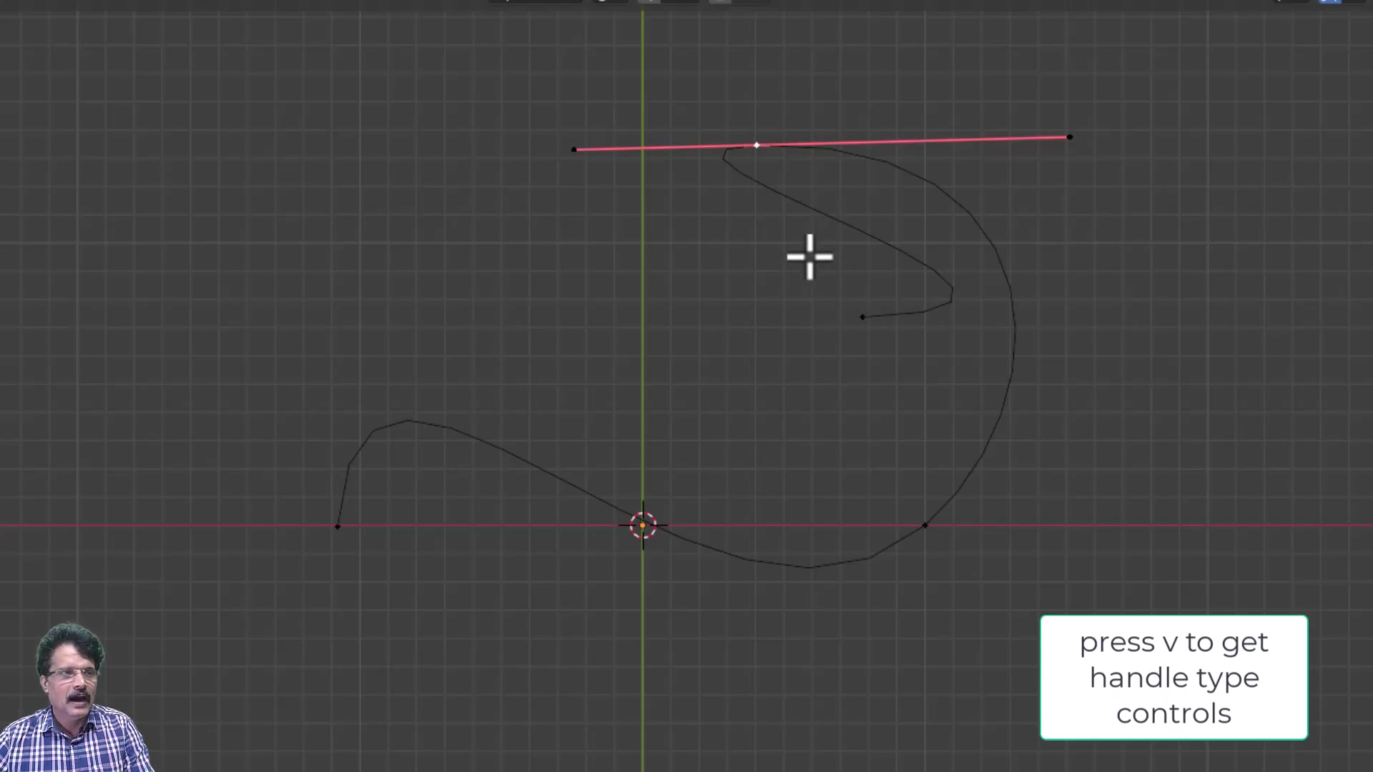
key("v")
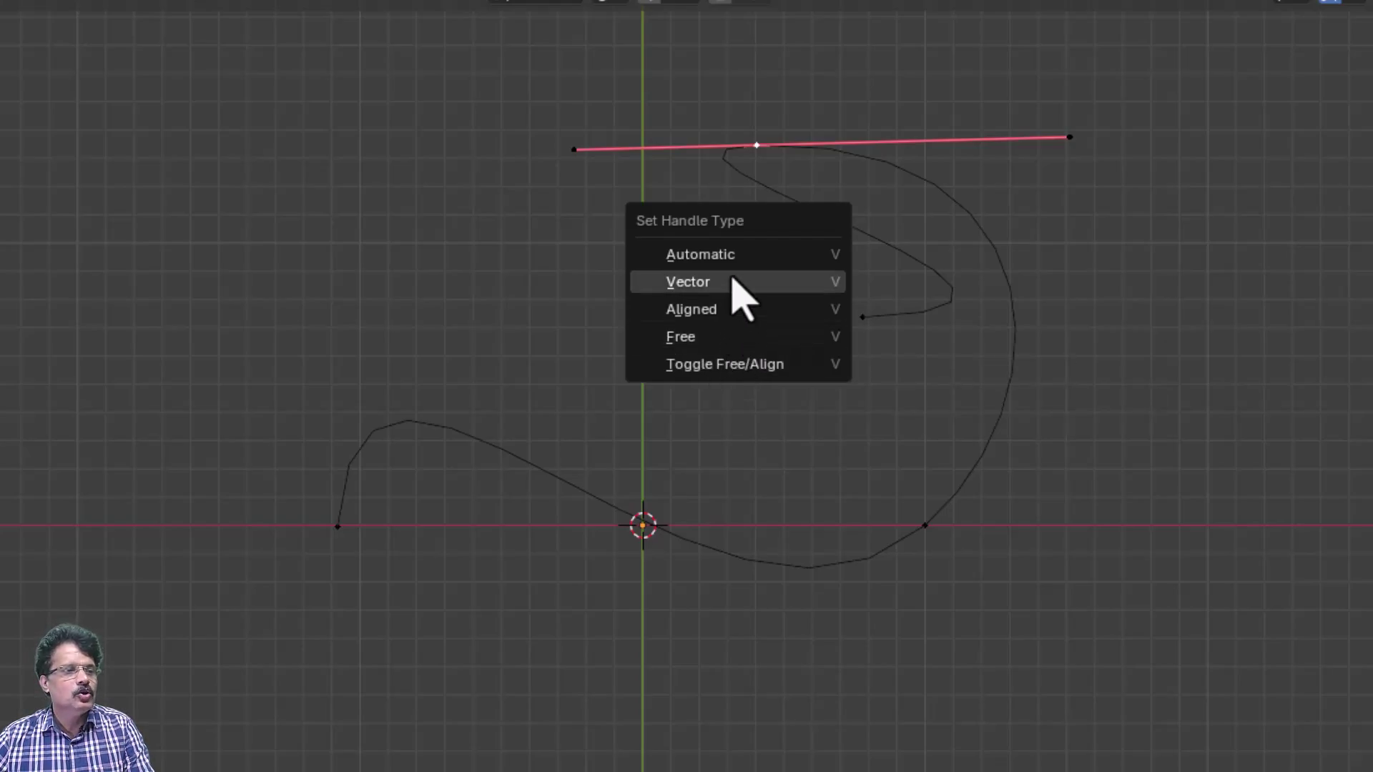
left_click(708, 283)
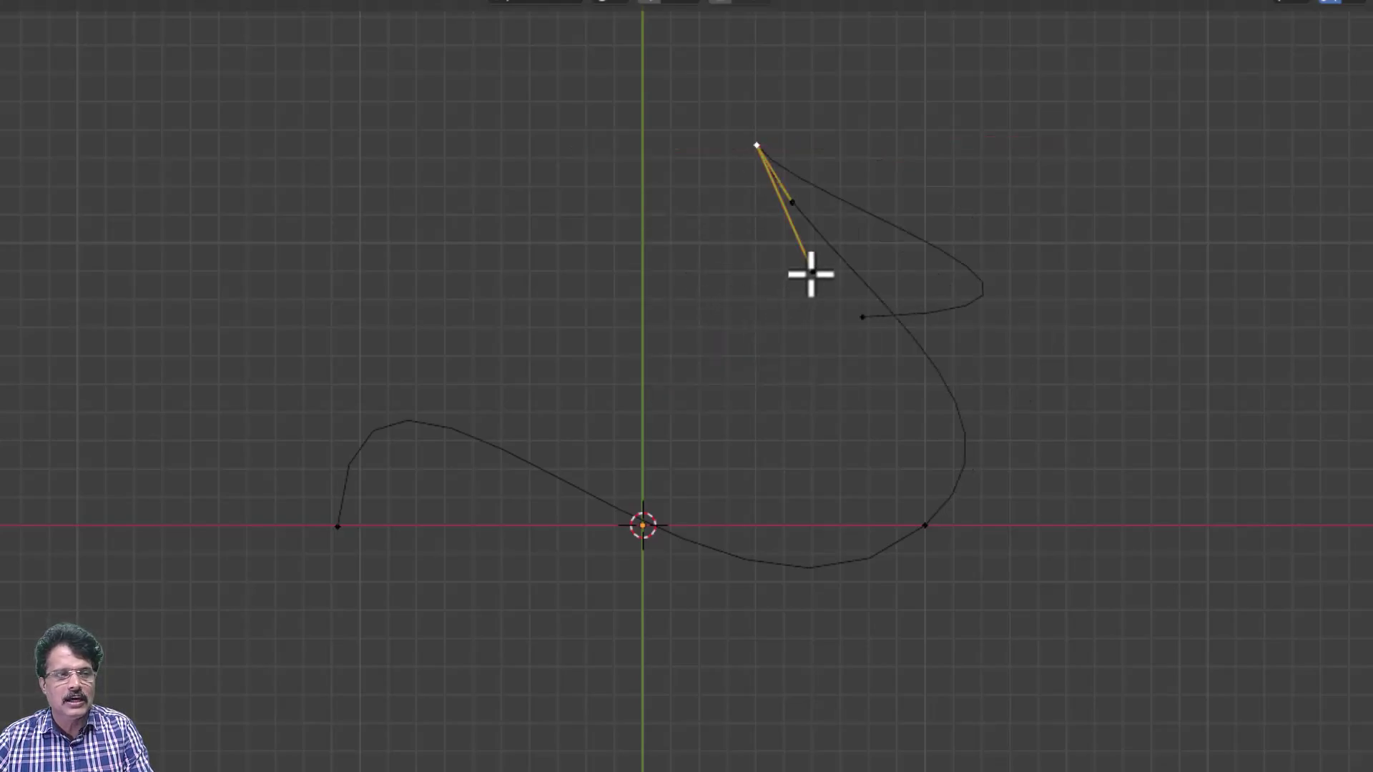
- Move the topmost point's two handles independently, one straight below the point and the other up and to the right
key("g")
left_click(762, 288)
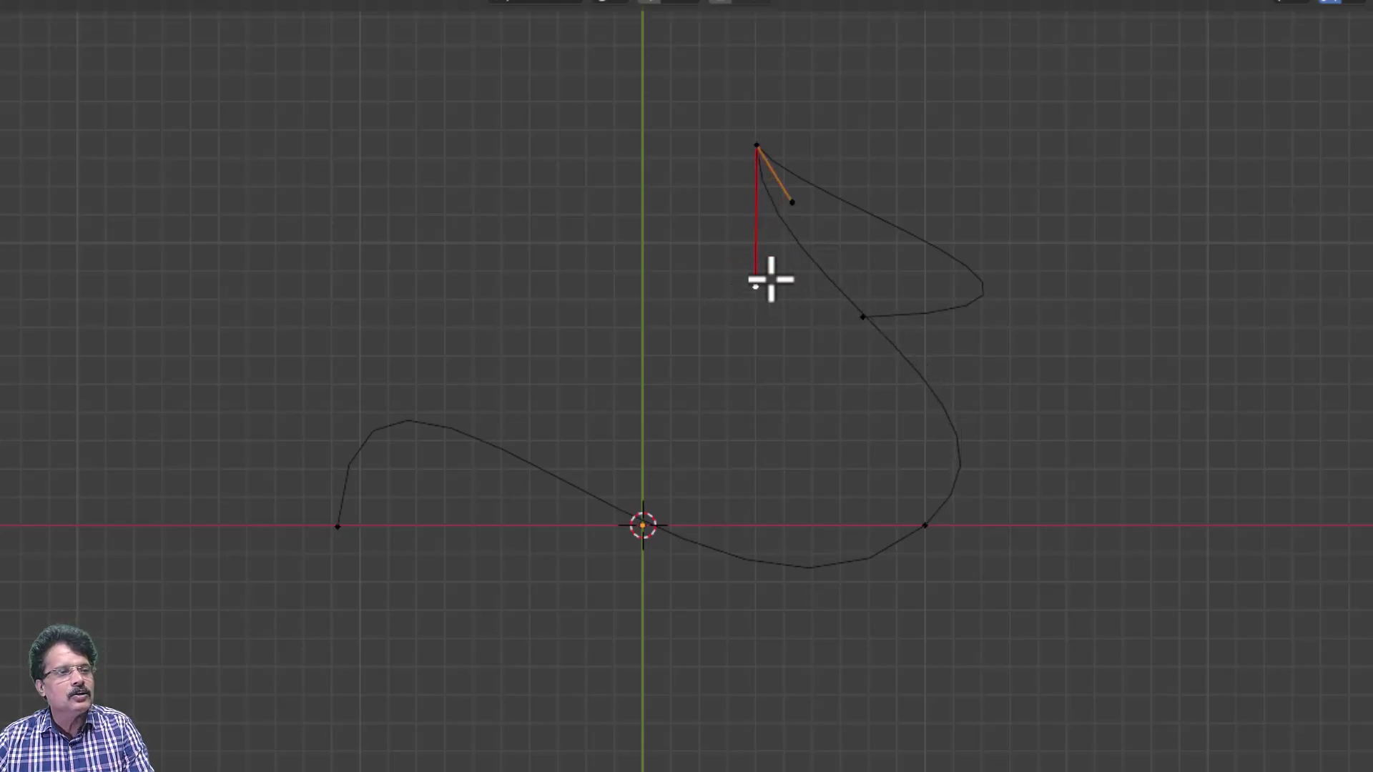
left_click(791, 198)
key("g")
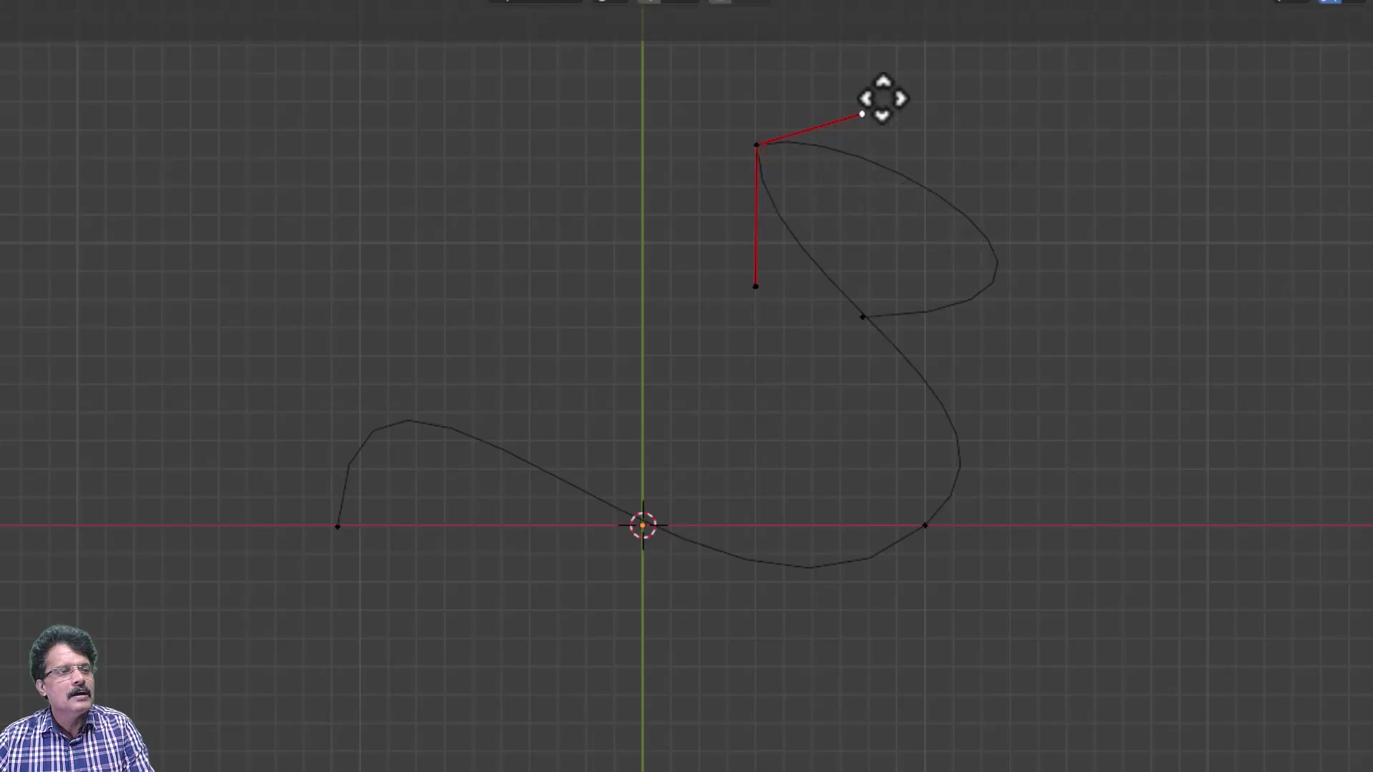
left_click(955, 89)
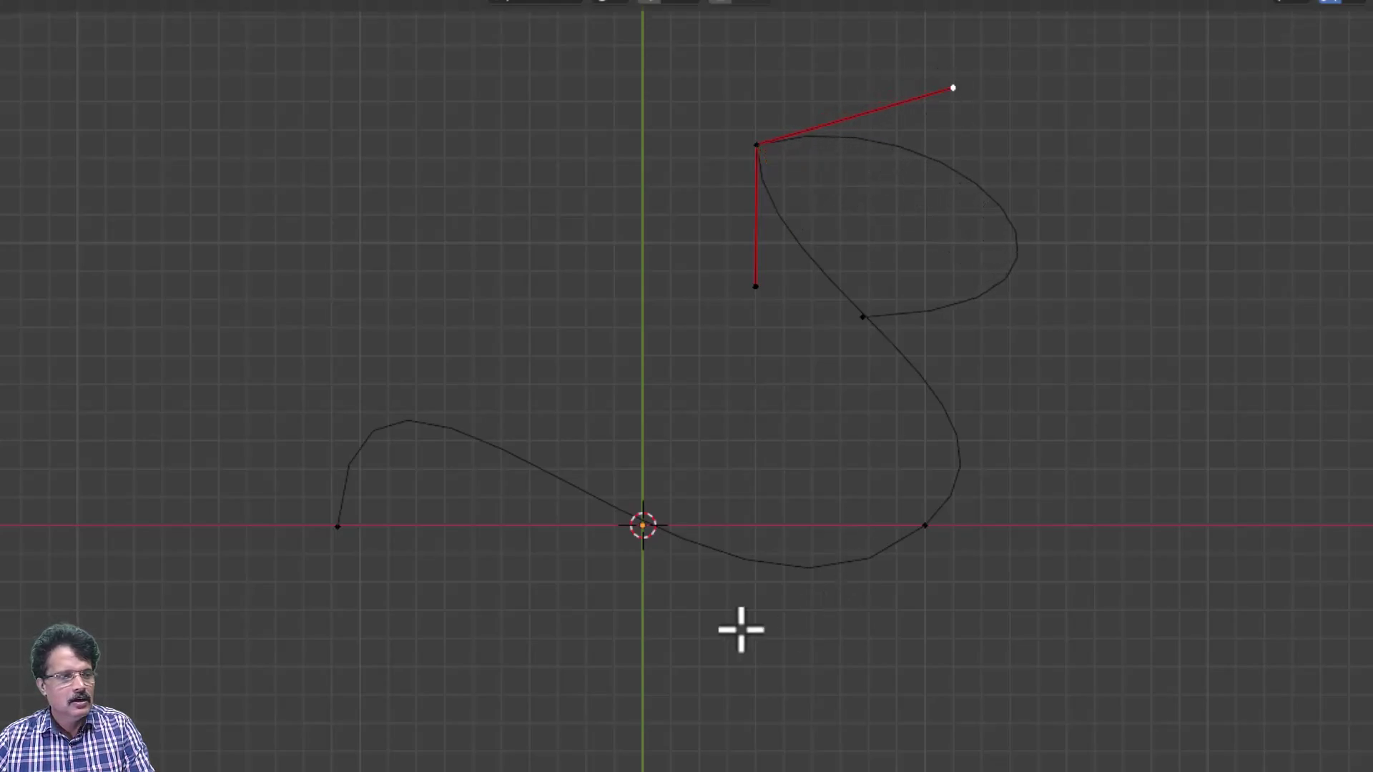
- Tilt the upper handle of the curve's leftmost control point up and to the right to lower the first hump
left_click(340, 527)
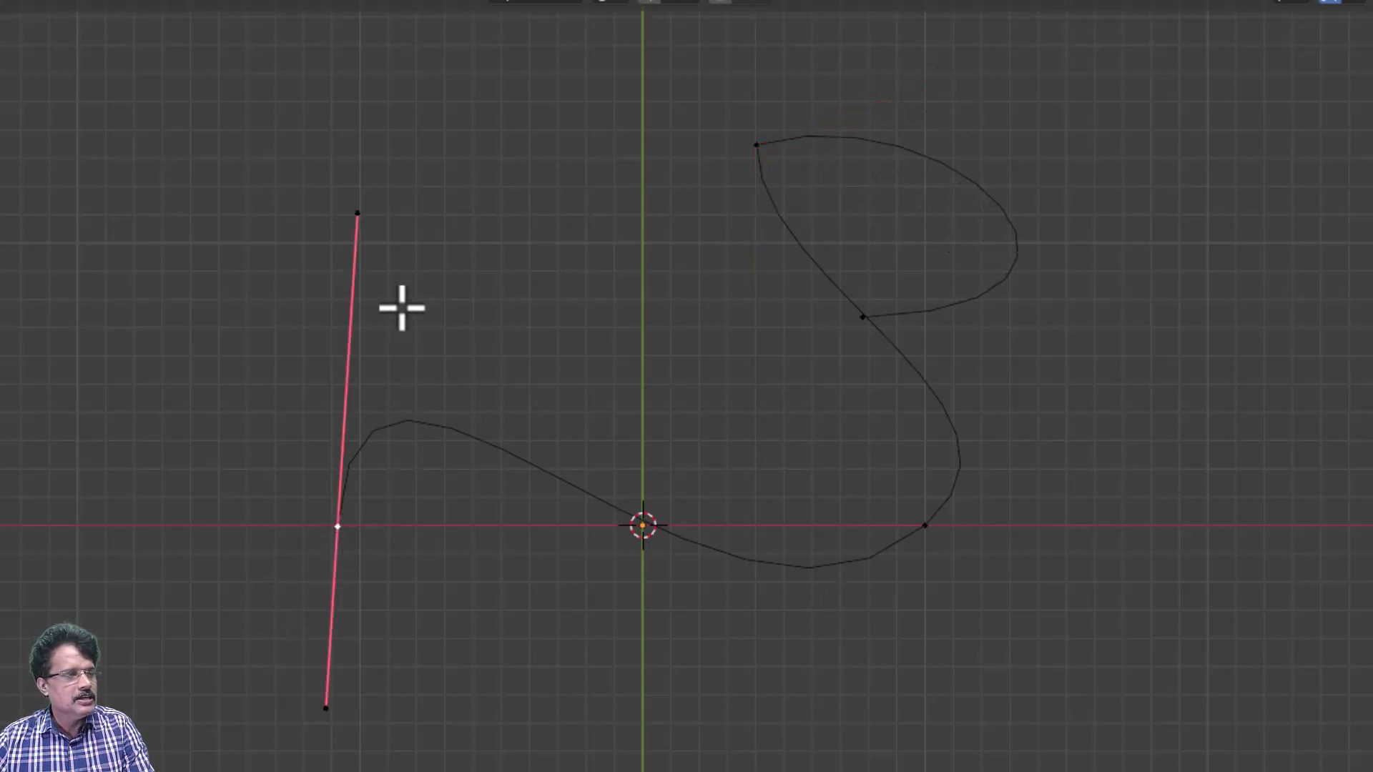
left_click(362, 213)
key("g")
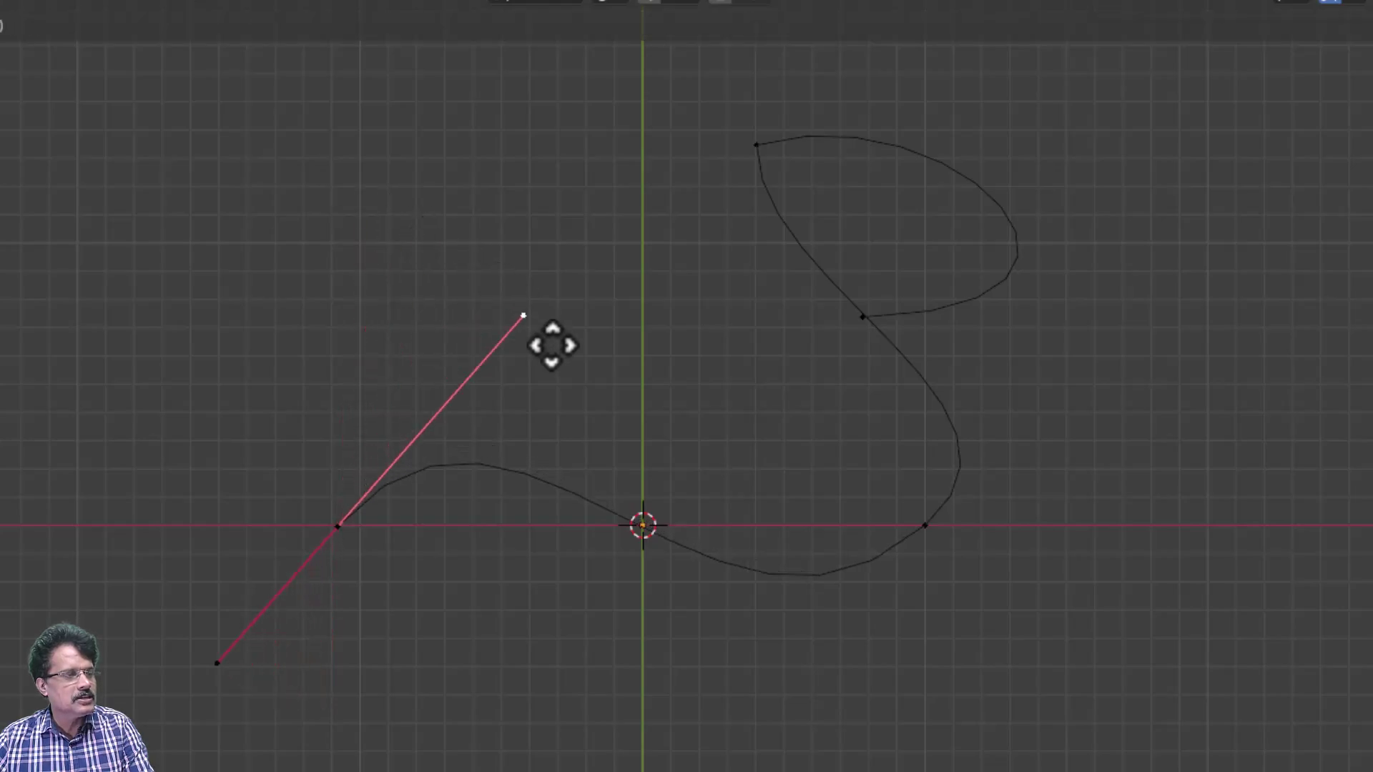
left_click(441, 258)
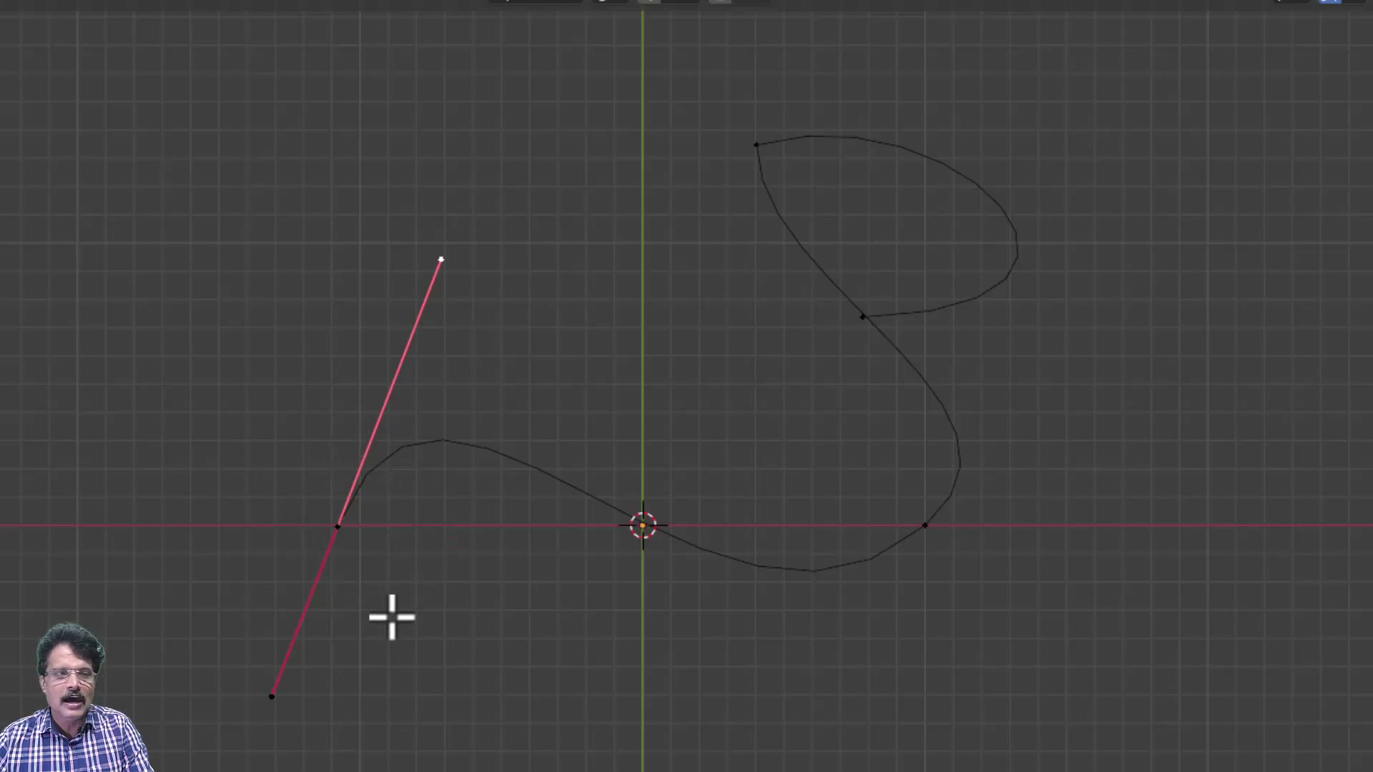
- Swing the topmost point's lower handle far out to the left, nudge its other handle slightly, and leave Edit Mode
left_click(759, 145)
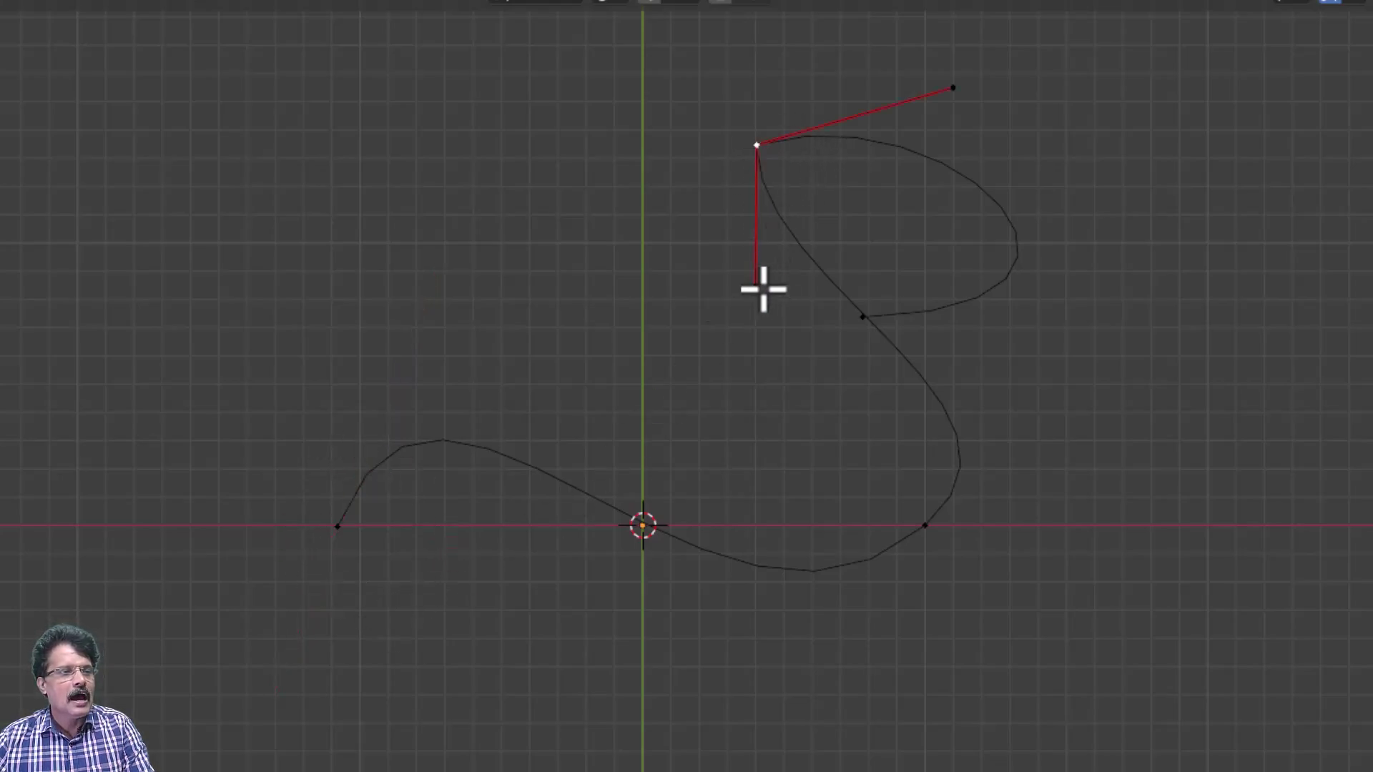
key("g")
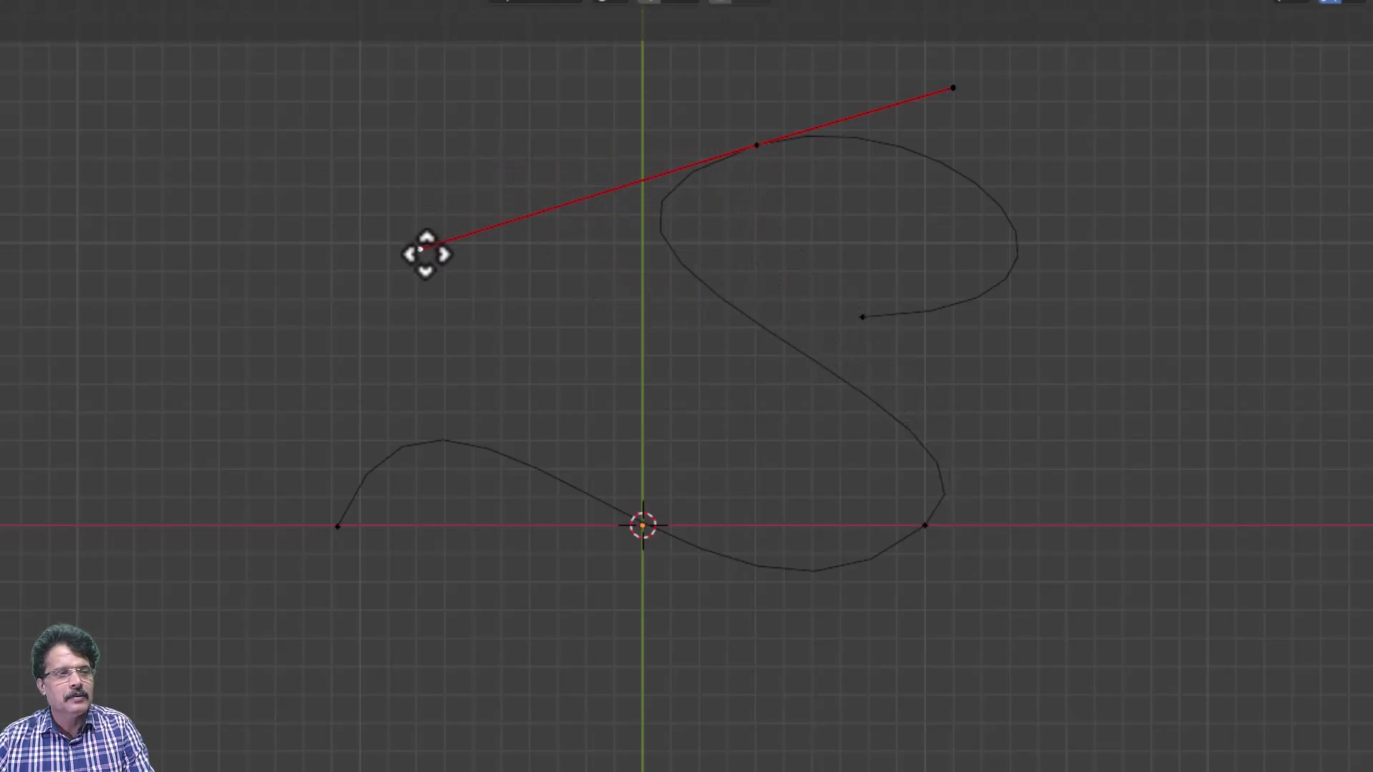
left_click(439, 276)
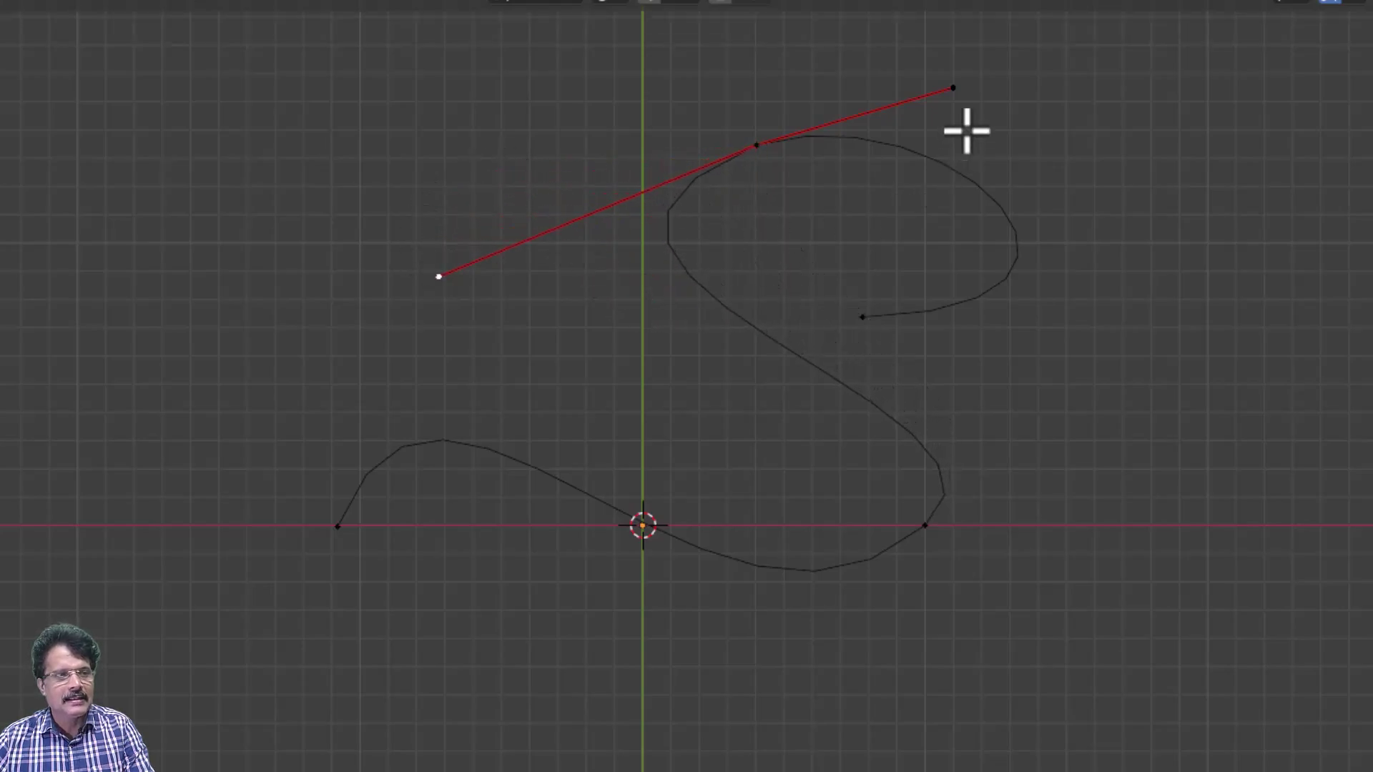
key("g")
left_click(957, 92)
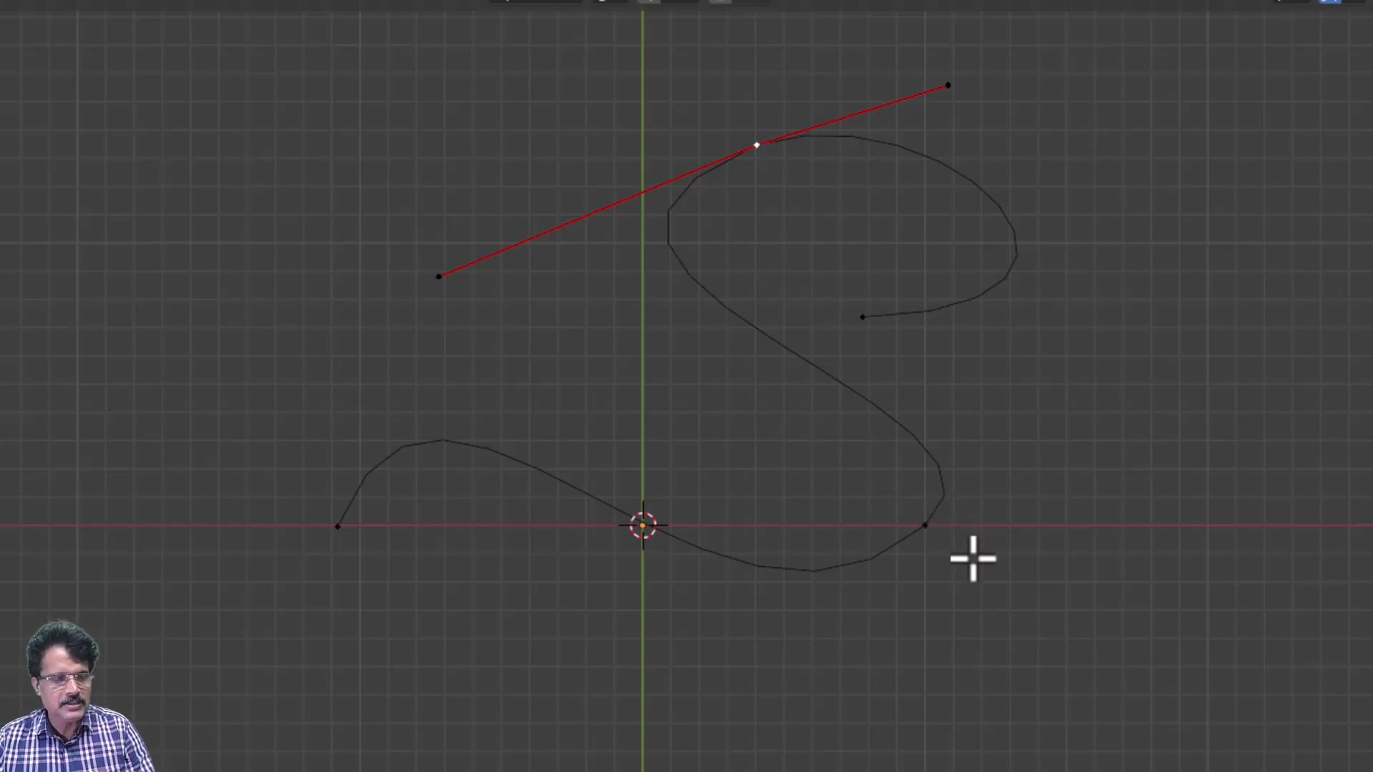
key("Tab")
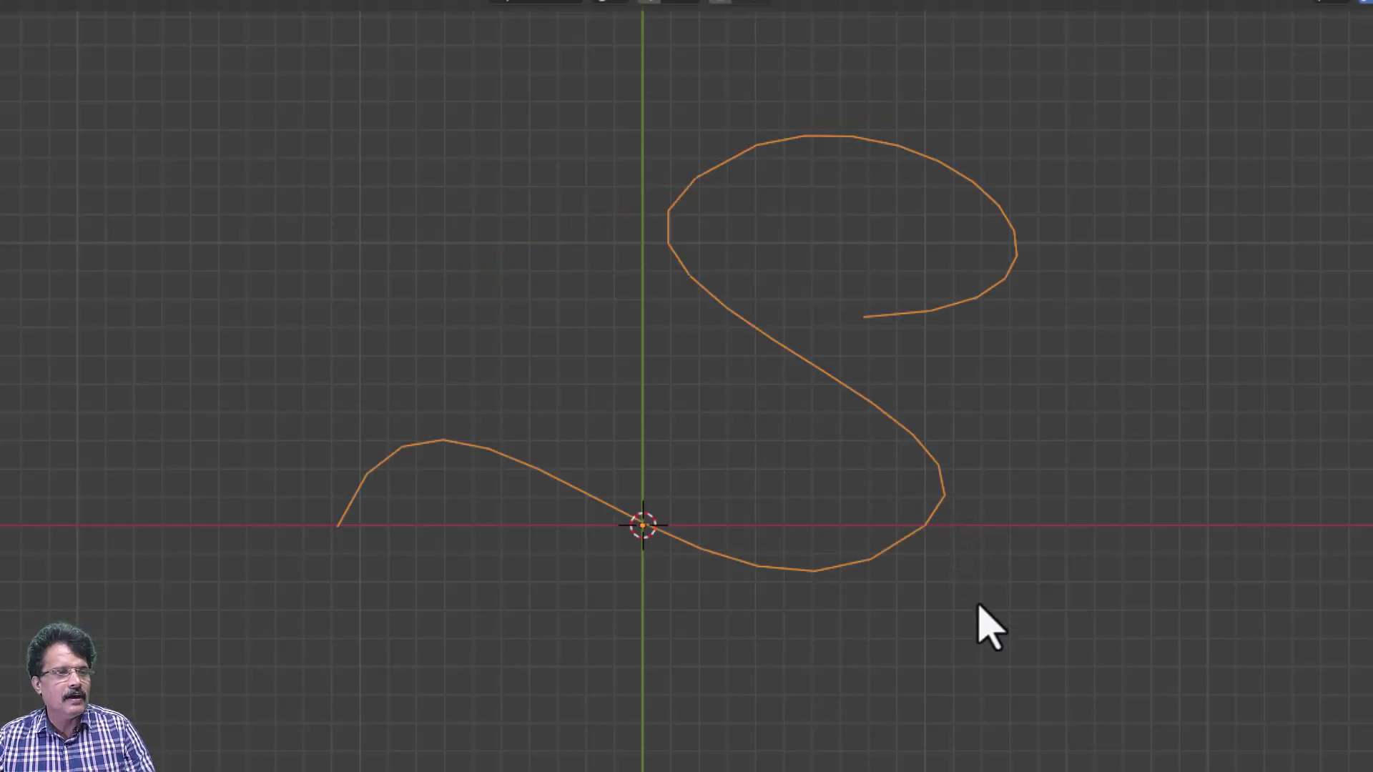
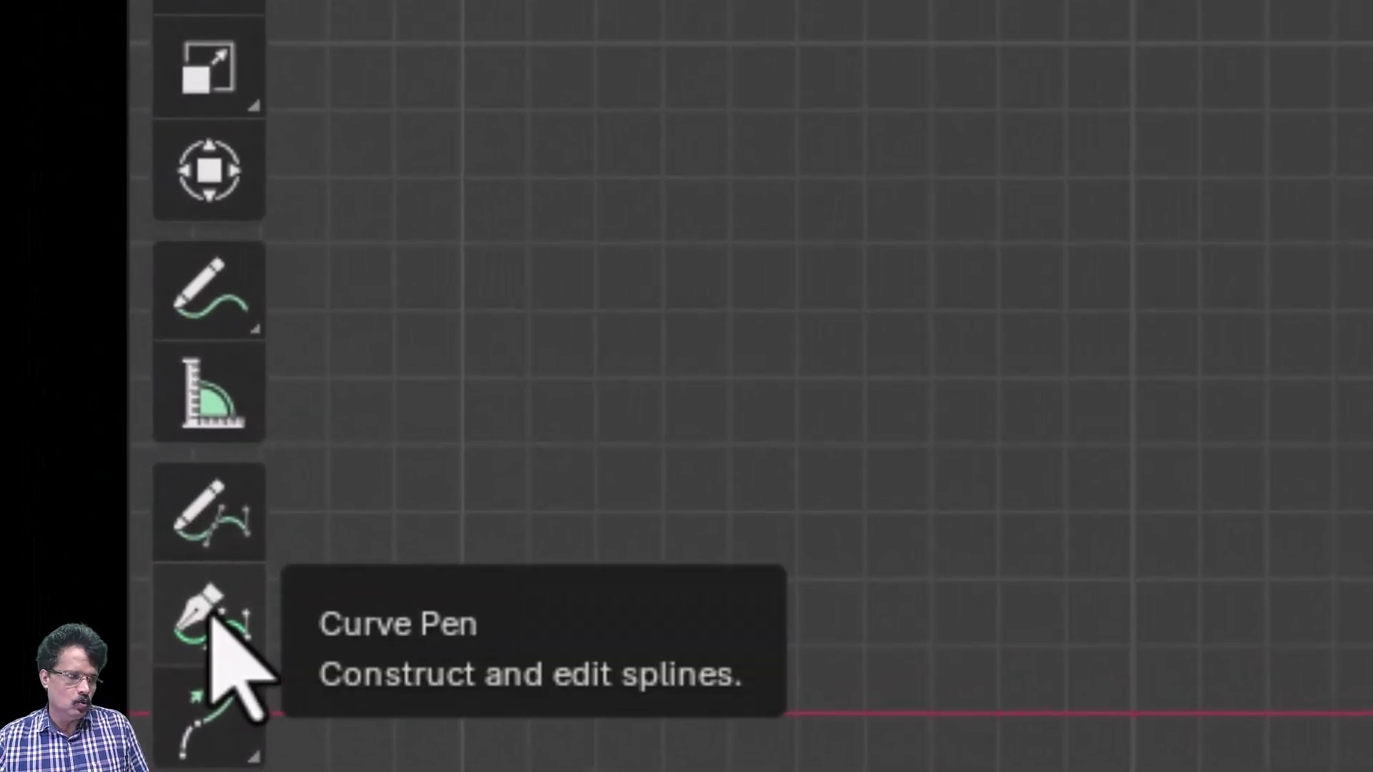
- With the Curve Pen, draw a segment from the origin to a point up and right, its handles slanting up-left
left_click(209, 617)
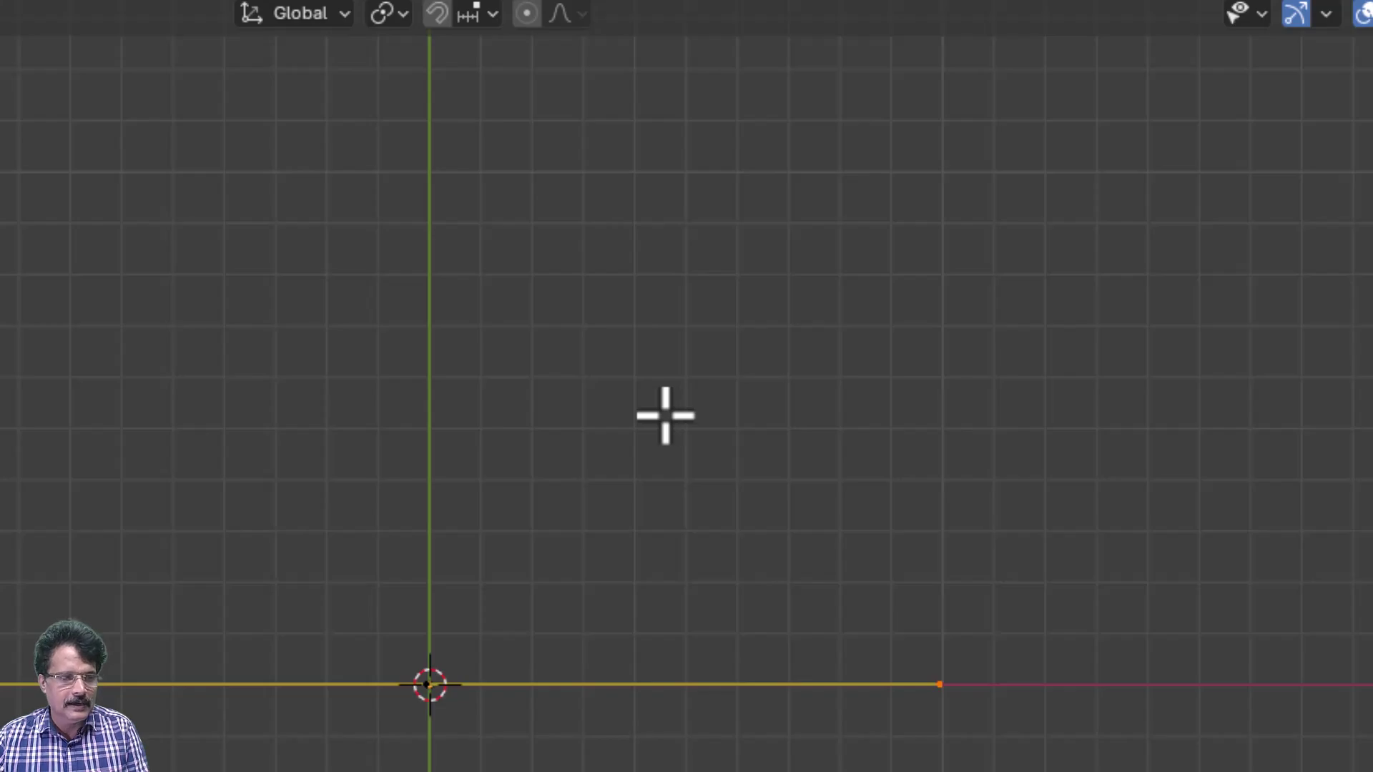
left_click_drag(619, 426, 443, 243)
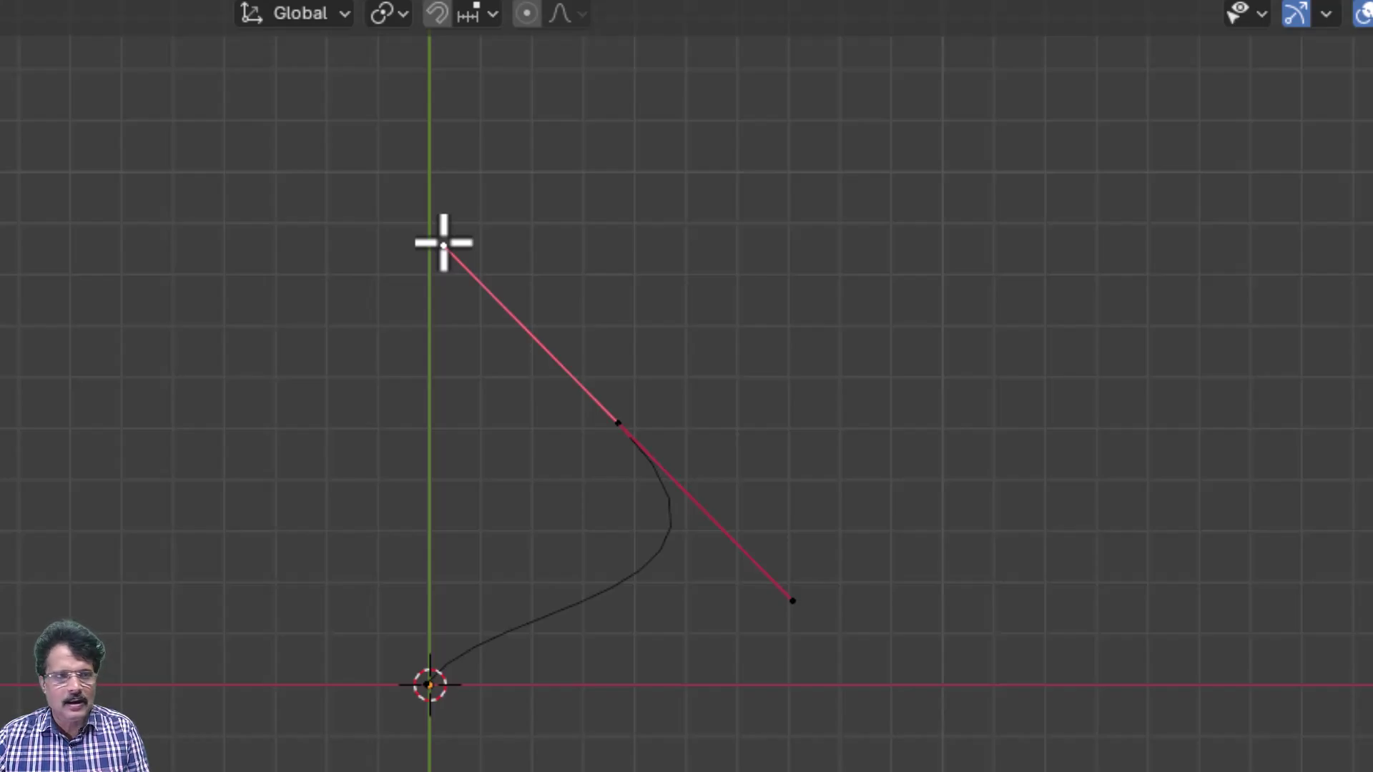
left_click_drag(443, 244, 444, 264)
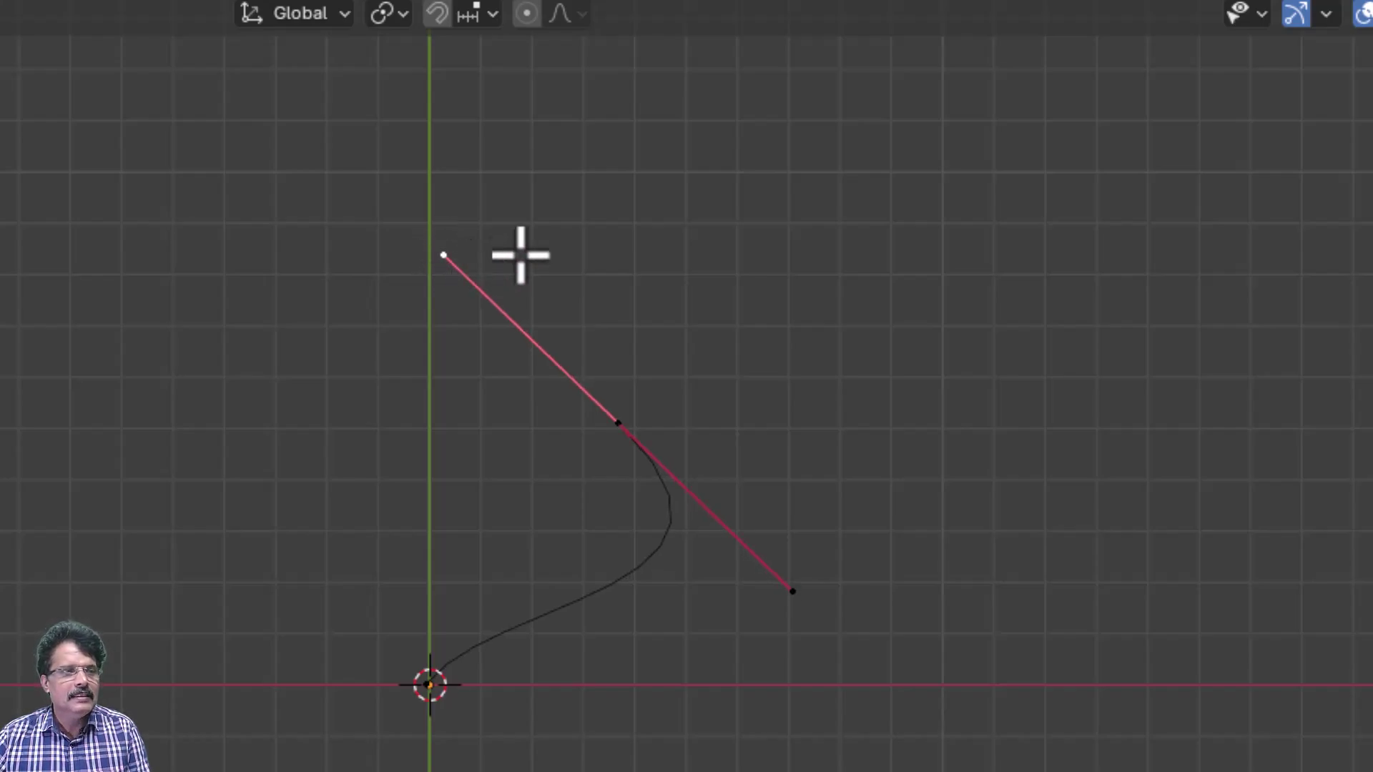
- Add a curve point well above the last one and set the handle type of its upper handle to Free
left_click(601, 170)
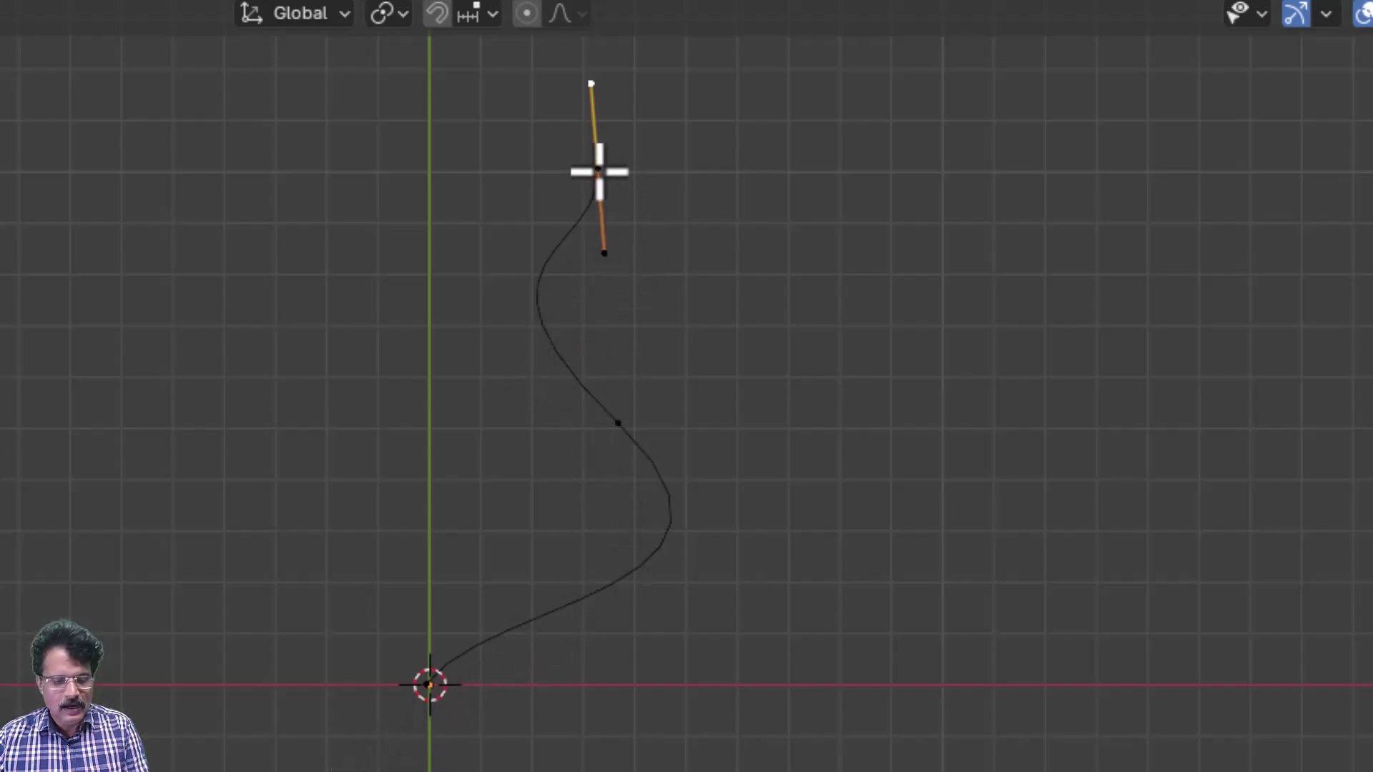
key("v")
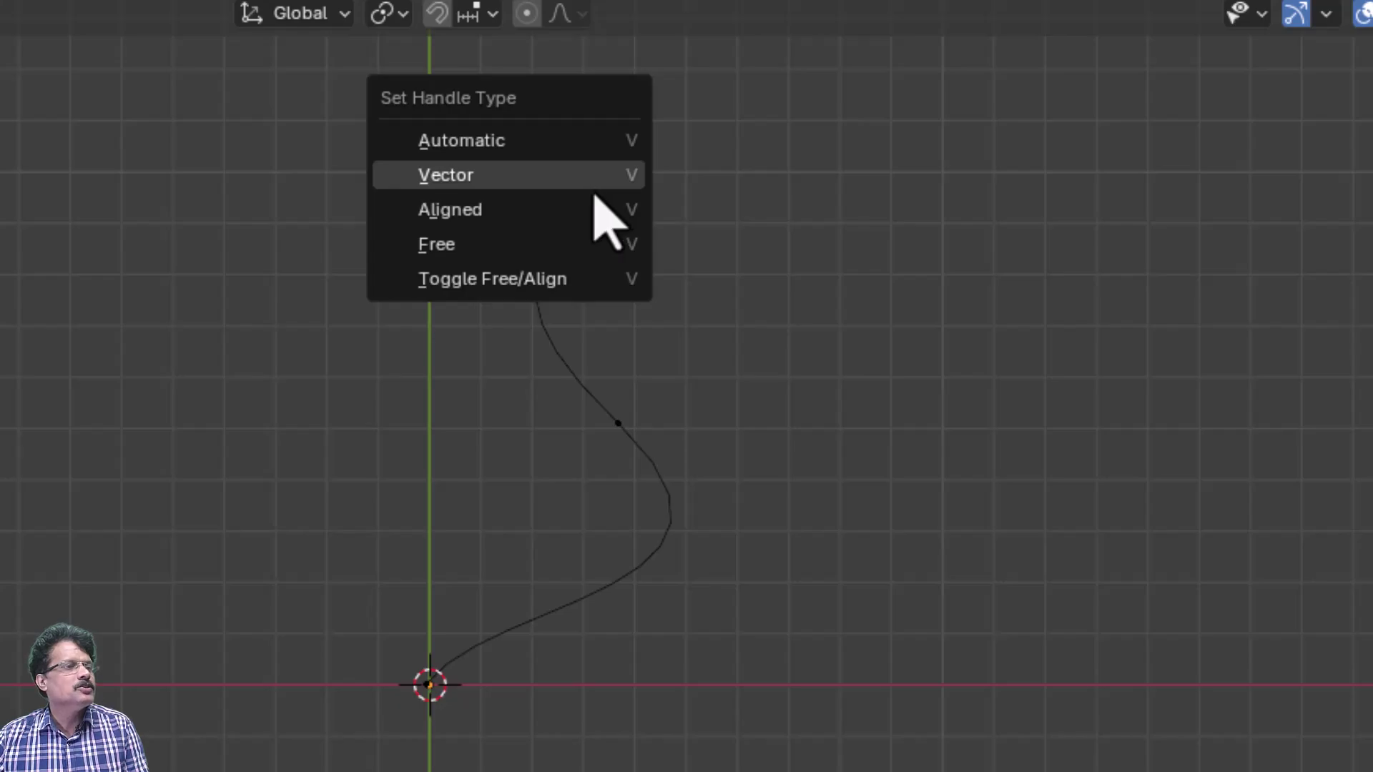
left_click(529, 240)
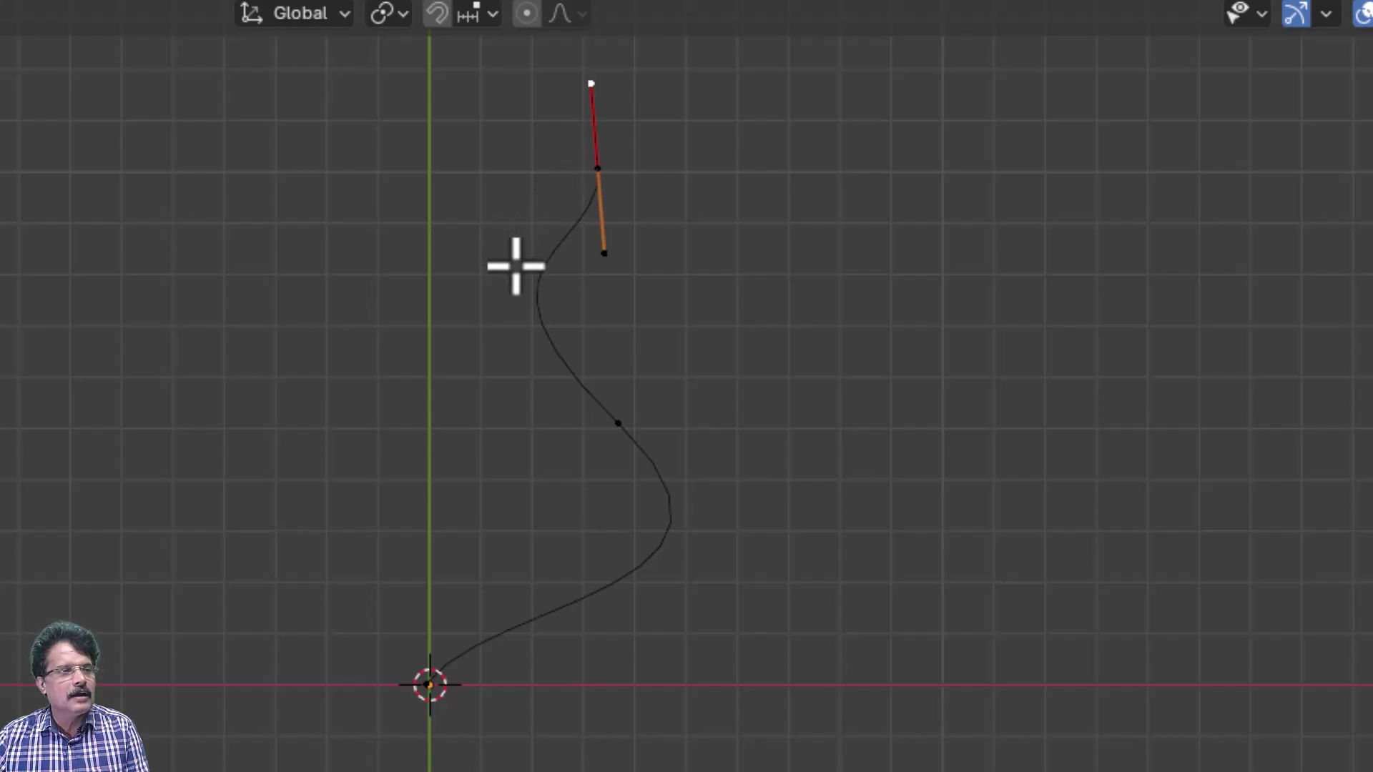
- Add three curve points back down along the inner side of the curve, ending just above the origin
key("g")
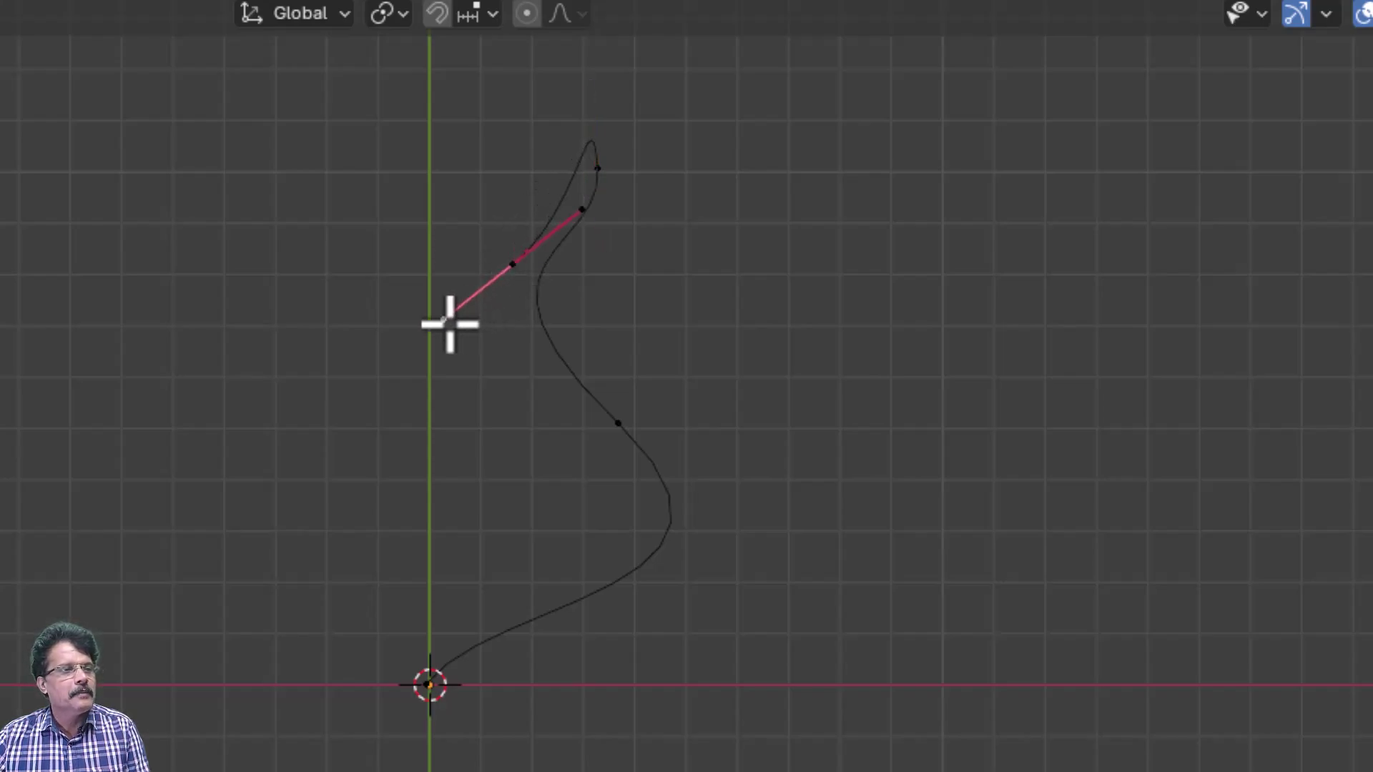
left_click(449, 324)
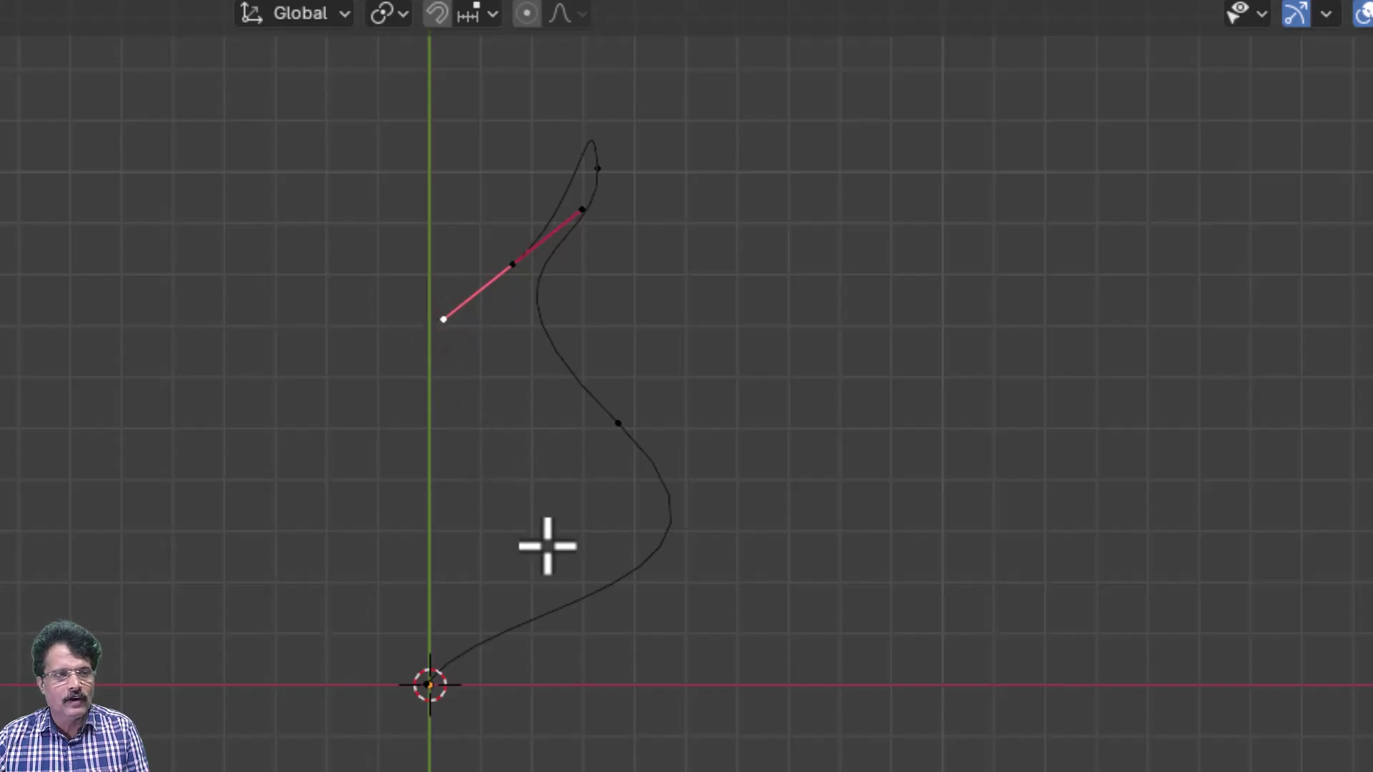
left_click(618, 456)
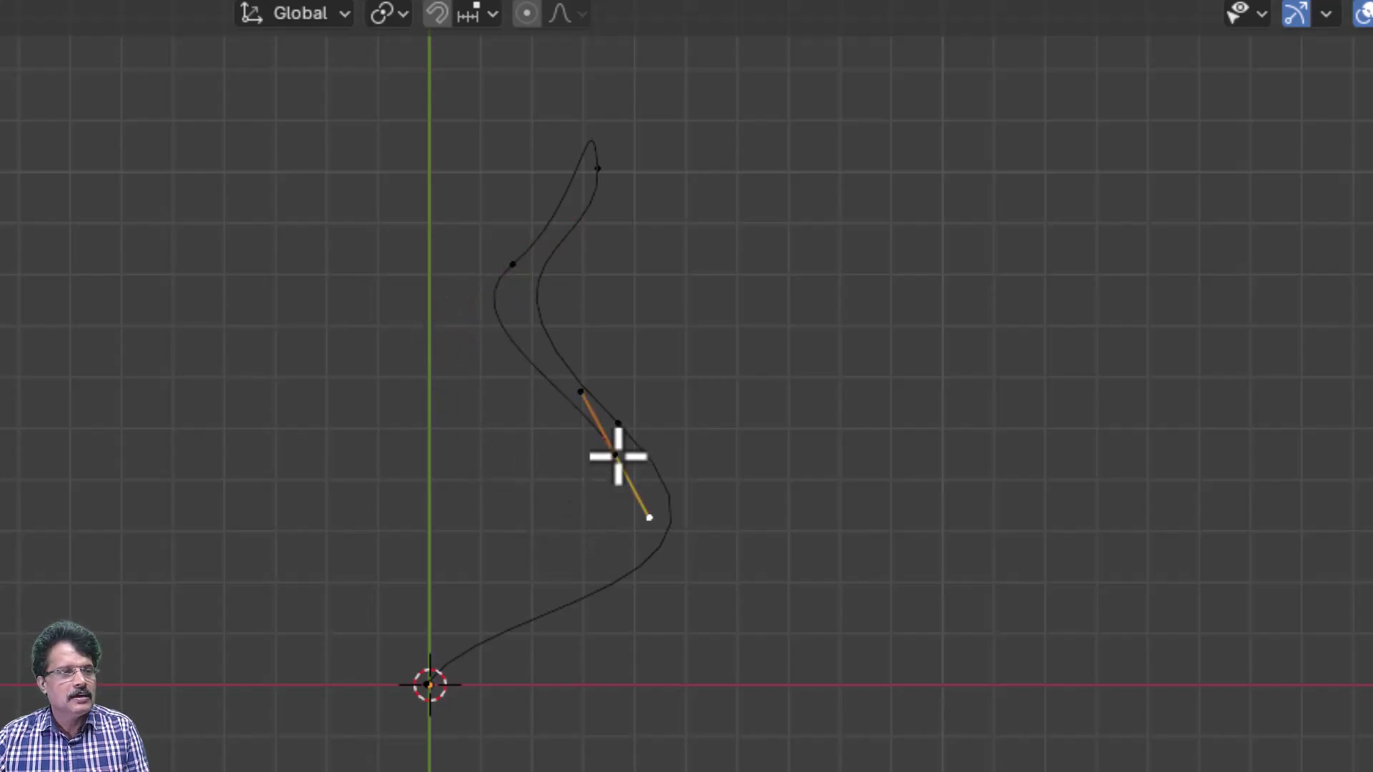
left_click(434, 650)
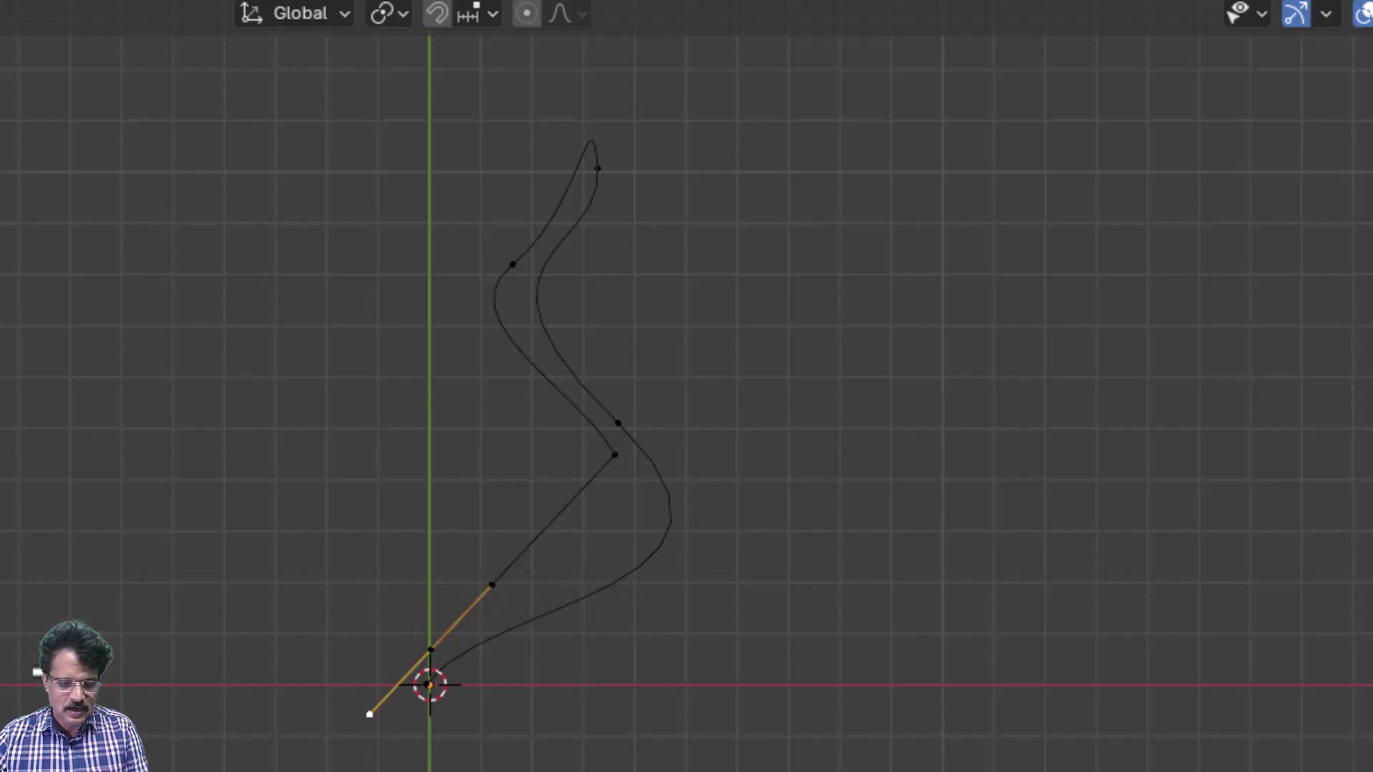
- Switch to the selection tool and move the upper handle of the end point above the origin right and slightly down
left_click(46, 266)
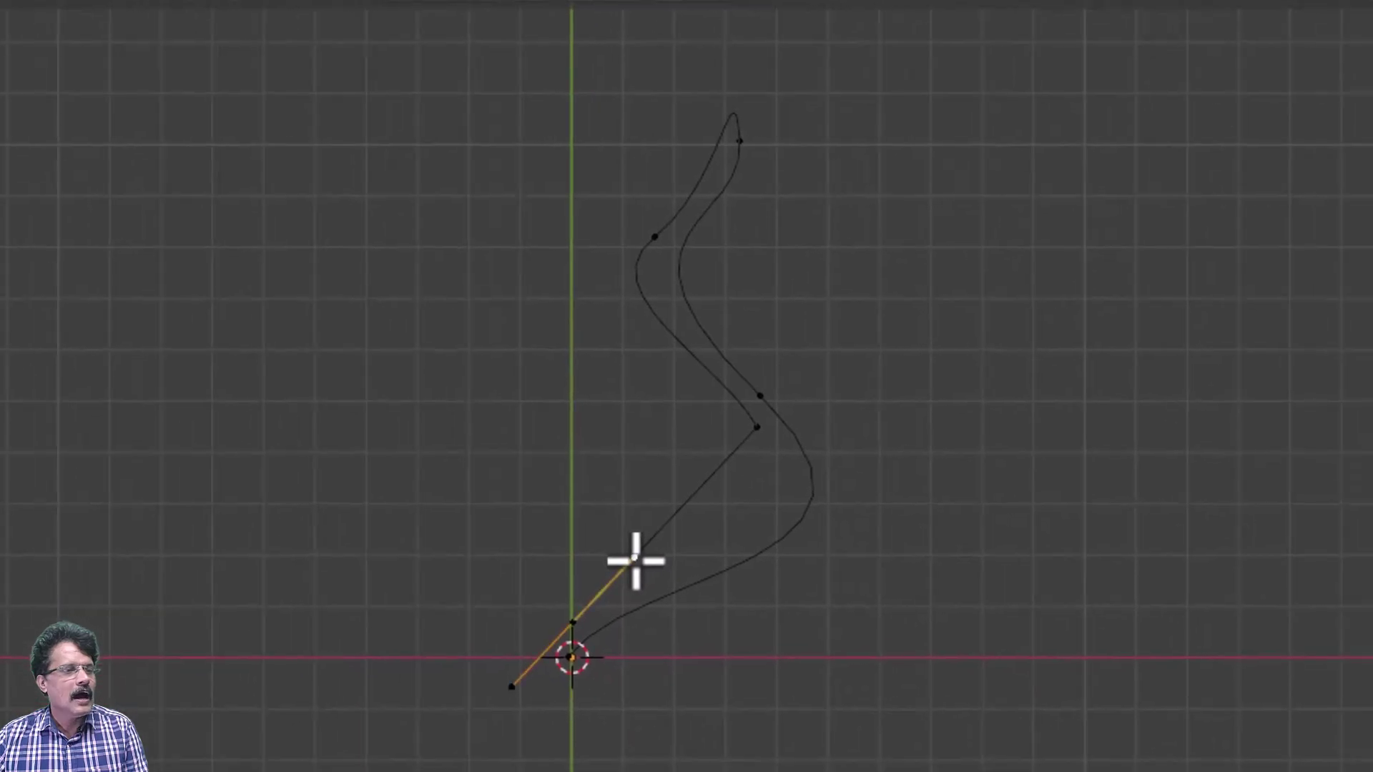
key("g")
left_click(674, 576)
- Reshape the inner line's lower bend by moving that point's lower handle down-right and its upper handle slightly up-left
left_click(756, 428)
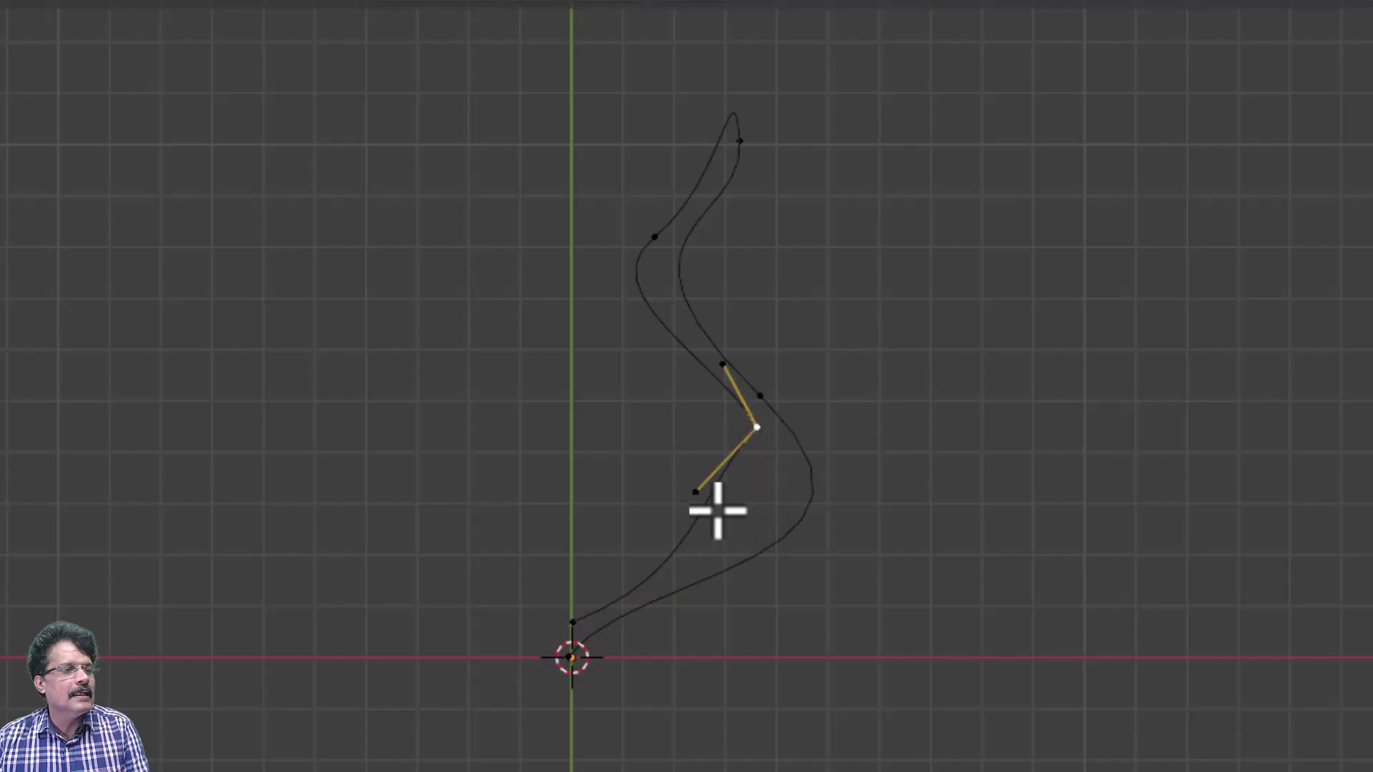
left_click(701, 486)
key("g")
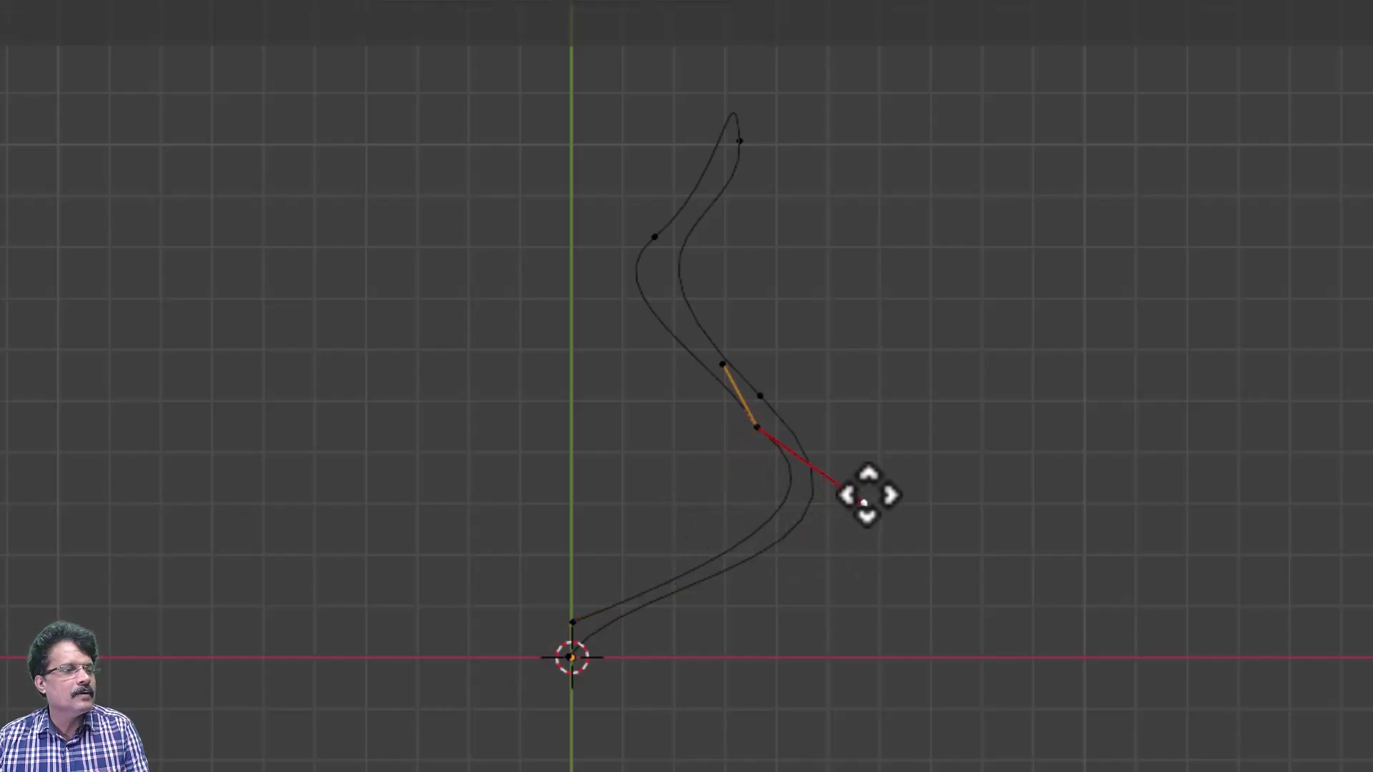
left_click(865, 493)
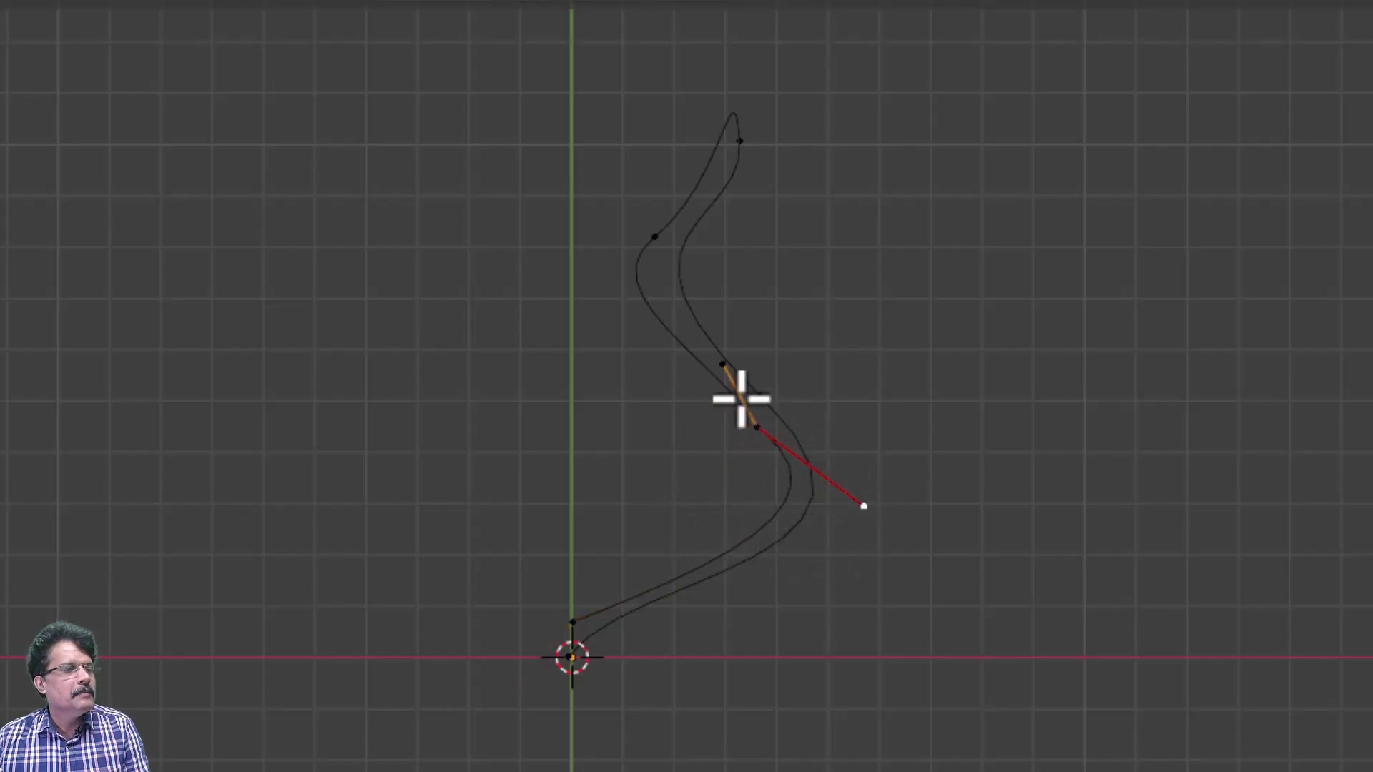
left_click(724, 366)
key("g")
left_click(715, 355)
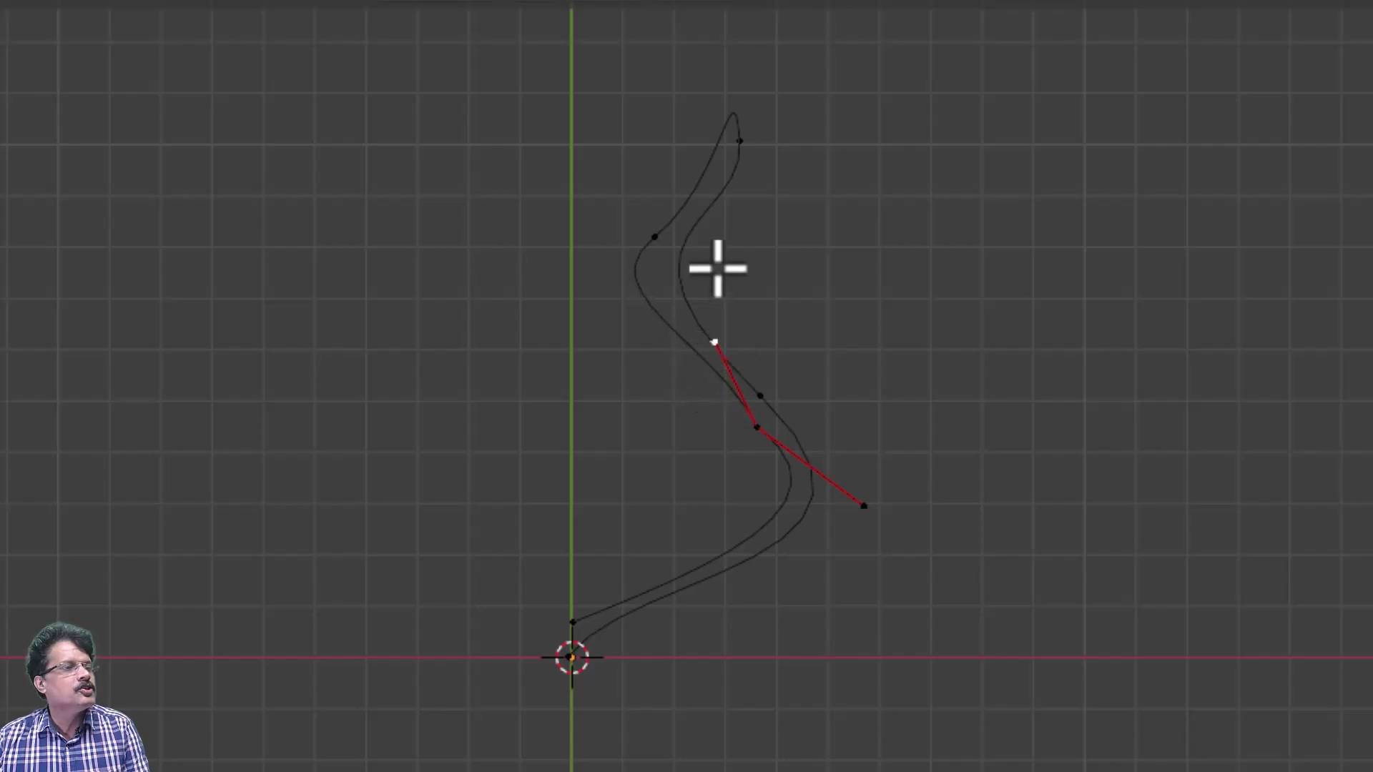
- Move the inner line's upper control point slightly right, closer to the outer line
left_click(654, 236)
key("g")
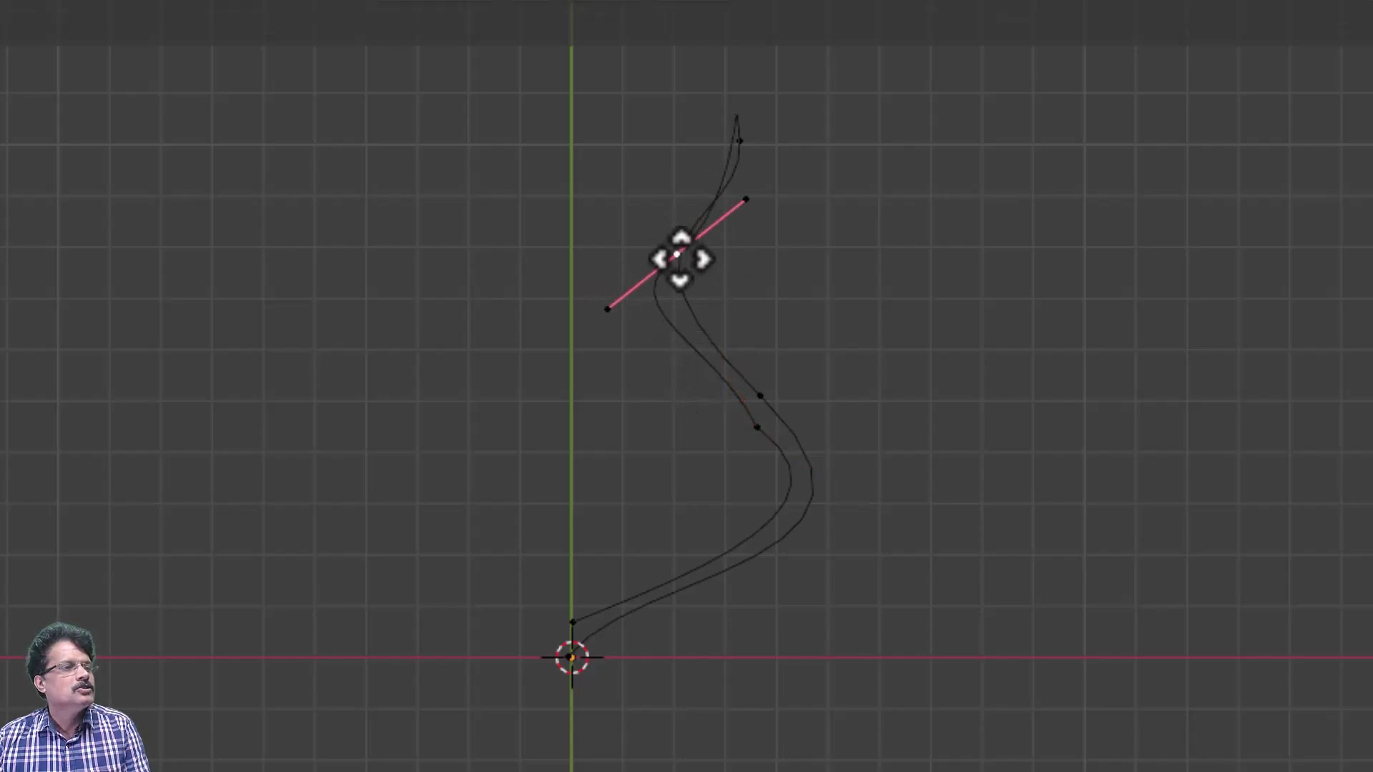
left_click(665, 240)
- Swing the upper handle of the curve's topmost point out to the upper left to widen the tip
left_click(741, 141)
left_click(732, 57)
key("g")
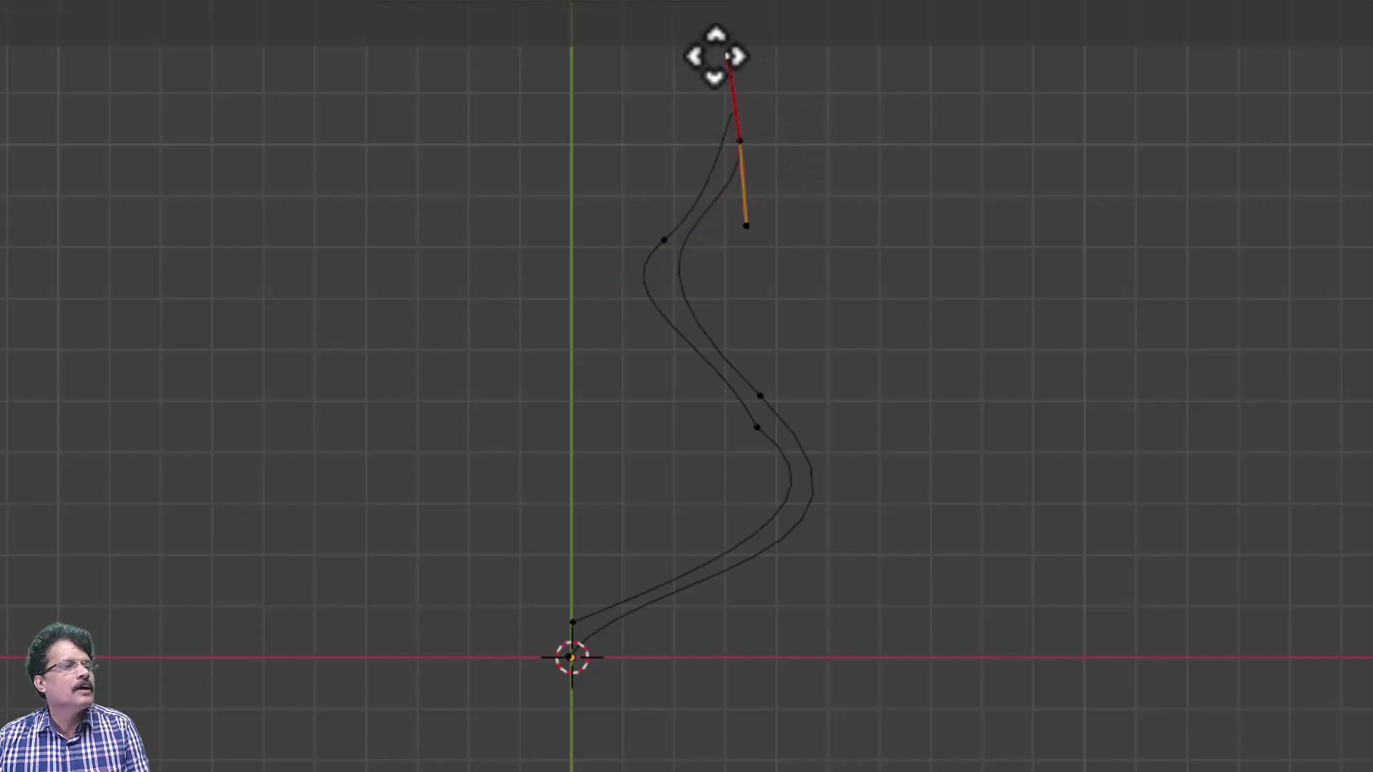
left_click(657, 72)
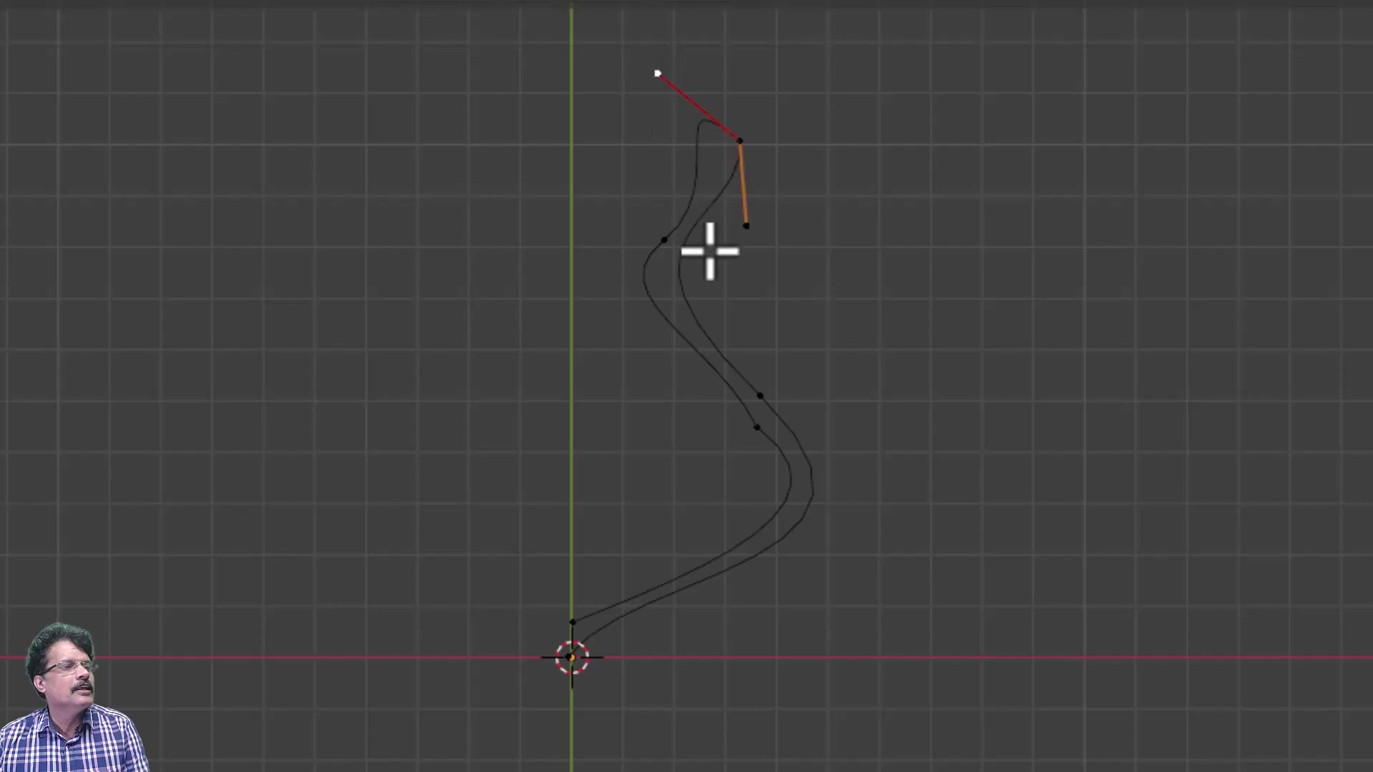
- Lengthen the upper handle of the inner line's upper control point up and to the right to sharpen the tip
left_click(664, 240)
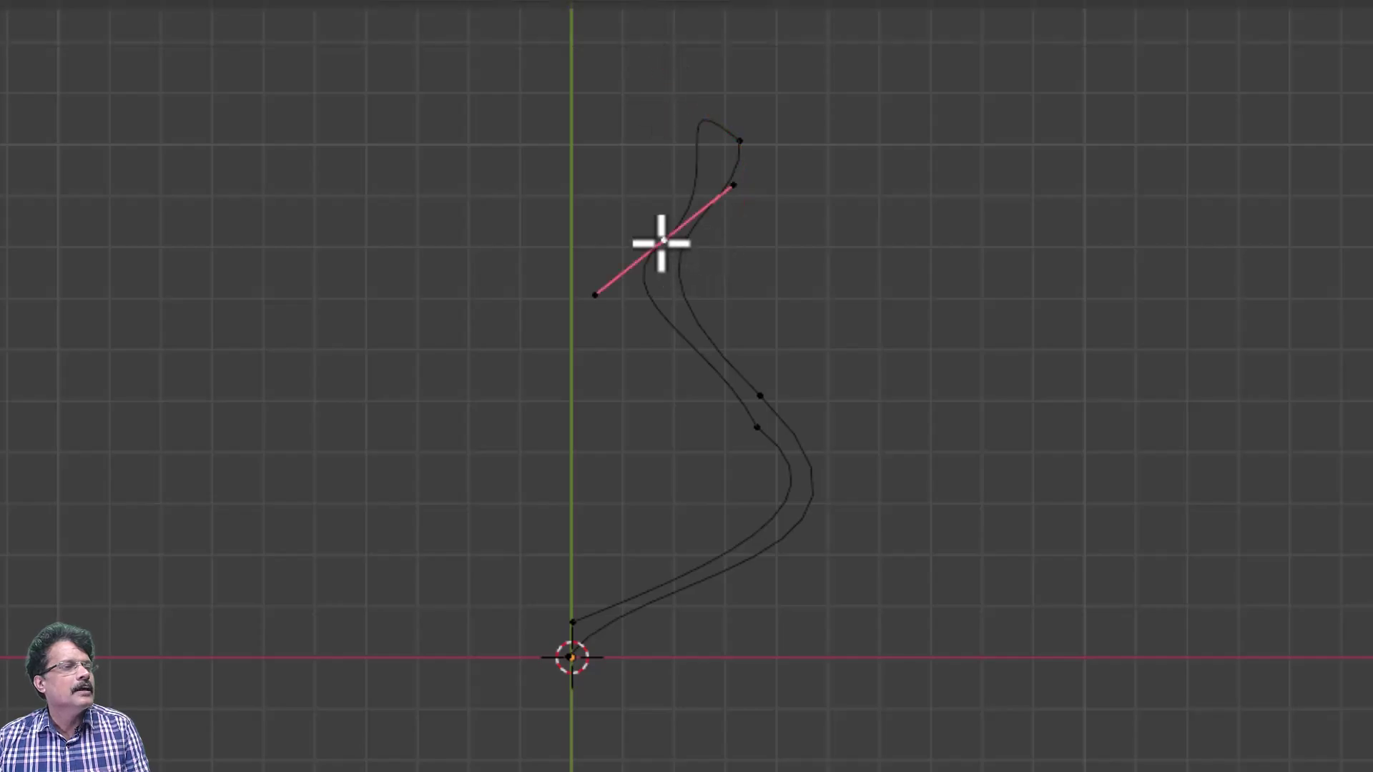
left_click(734, 185)
key("g")
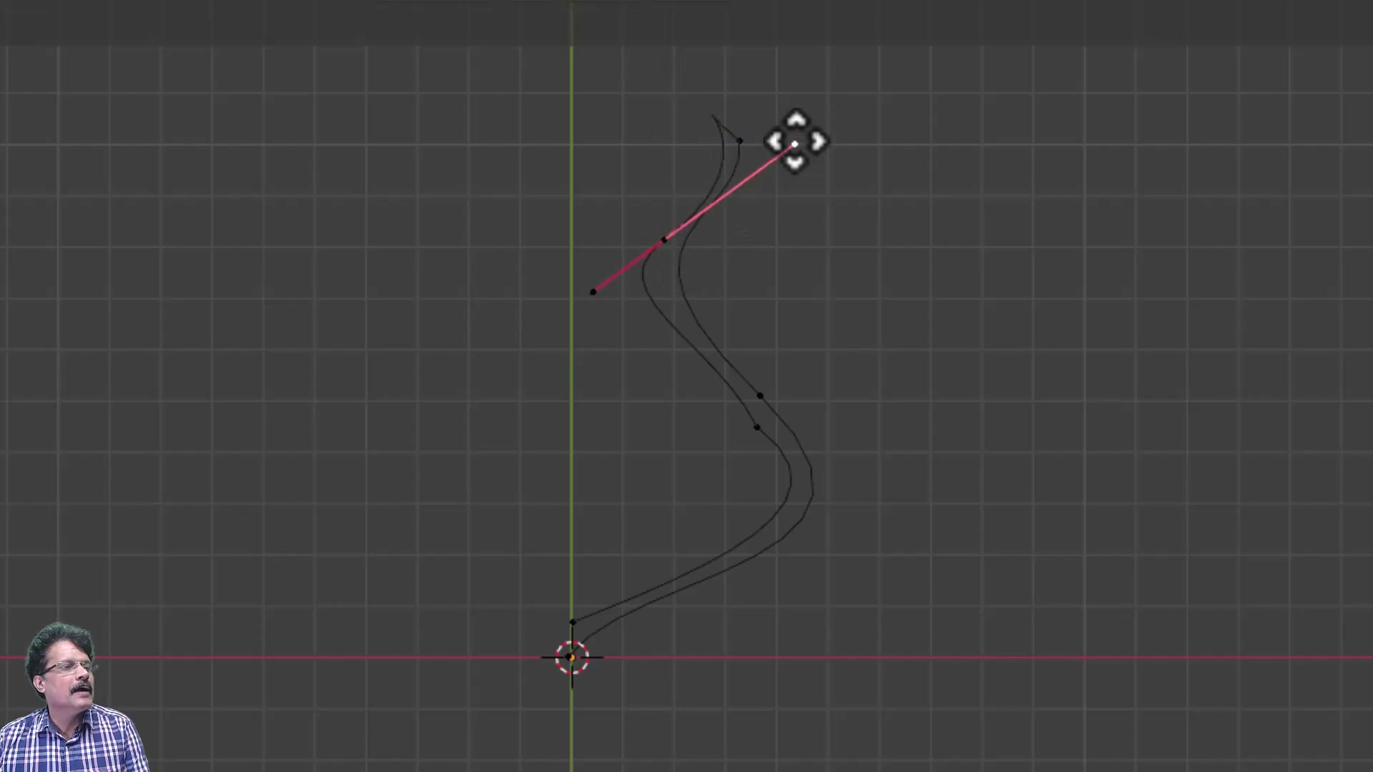
left_click(780, 152)
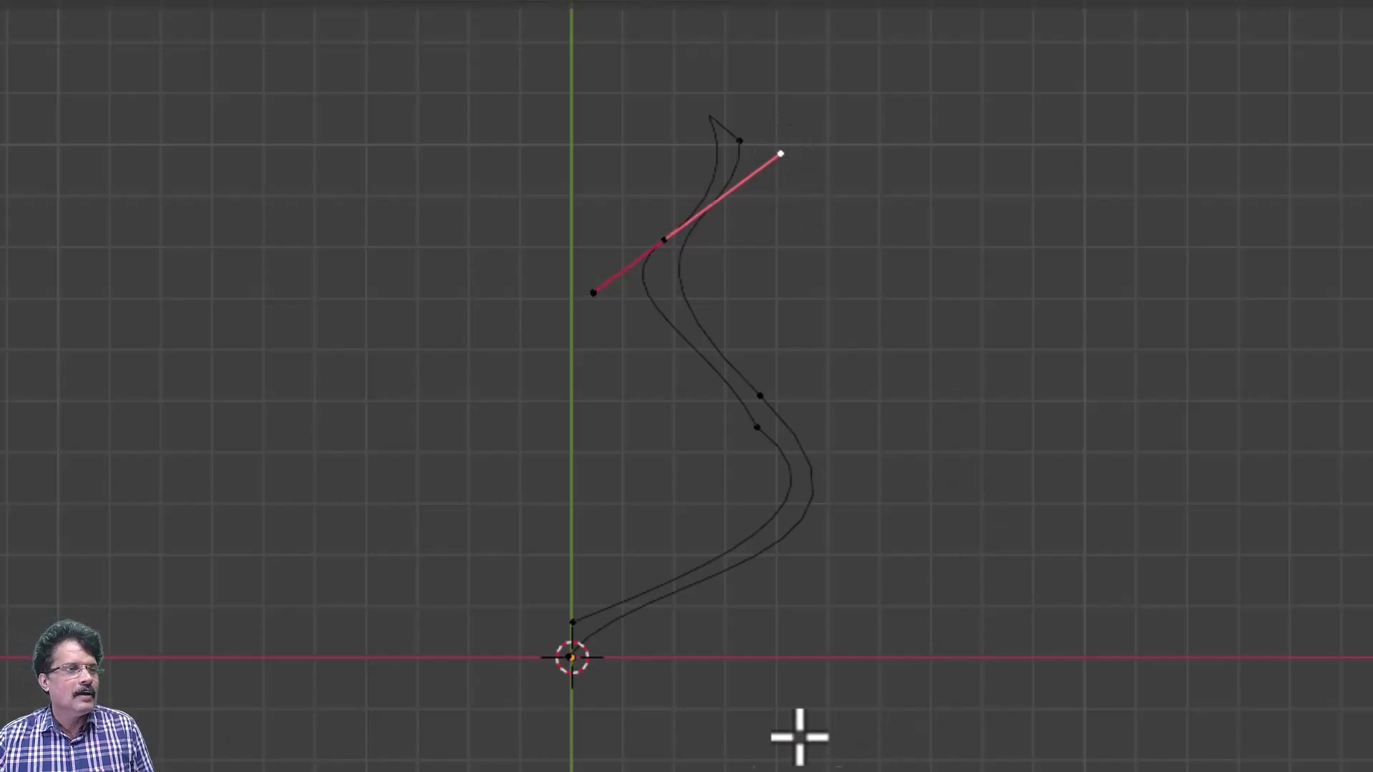
- Join the curve's two open end points at the origin to close the shape
scroll(711, 743, "up", 6)
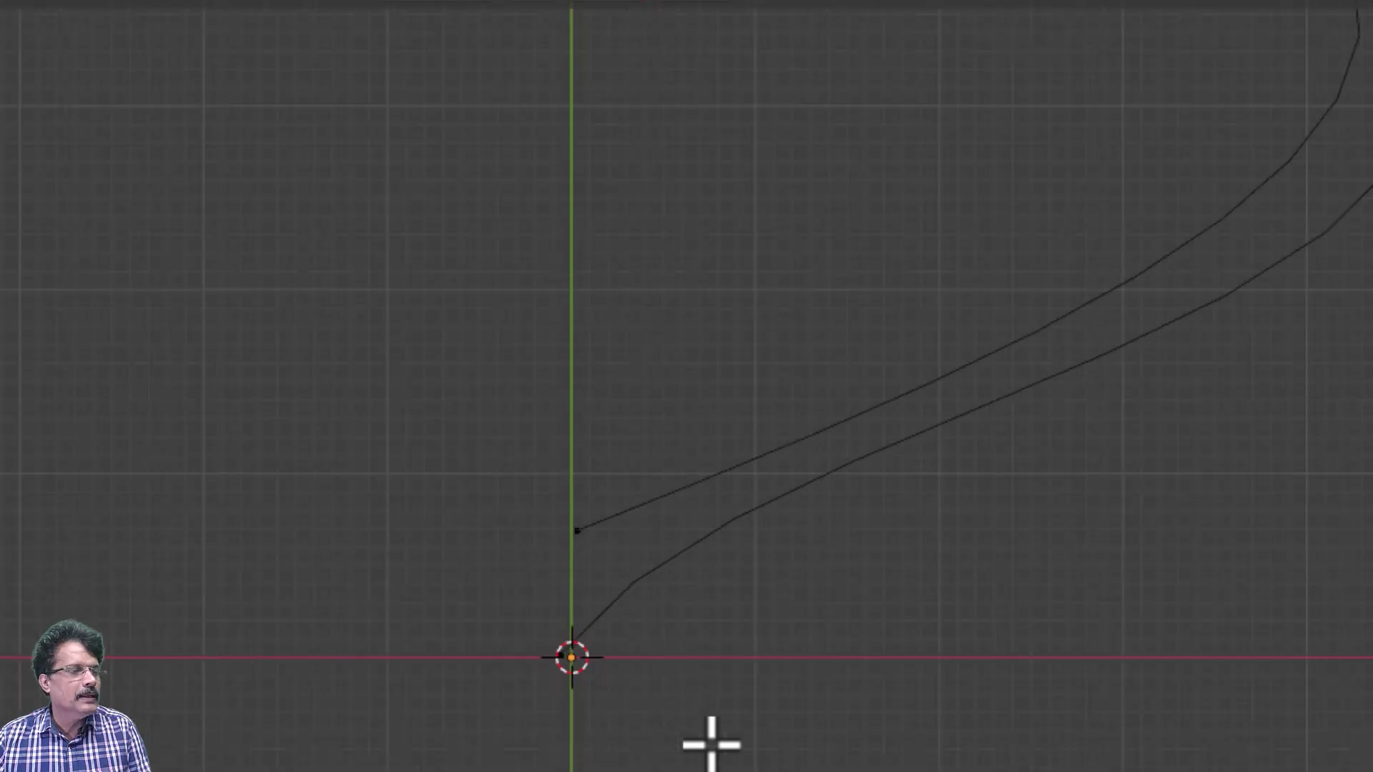
left_click(576, 530)
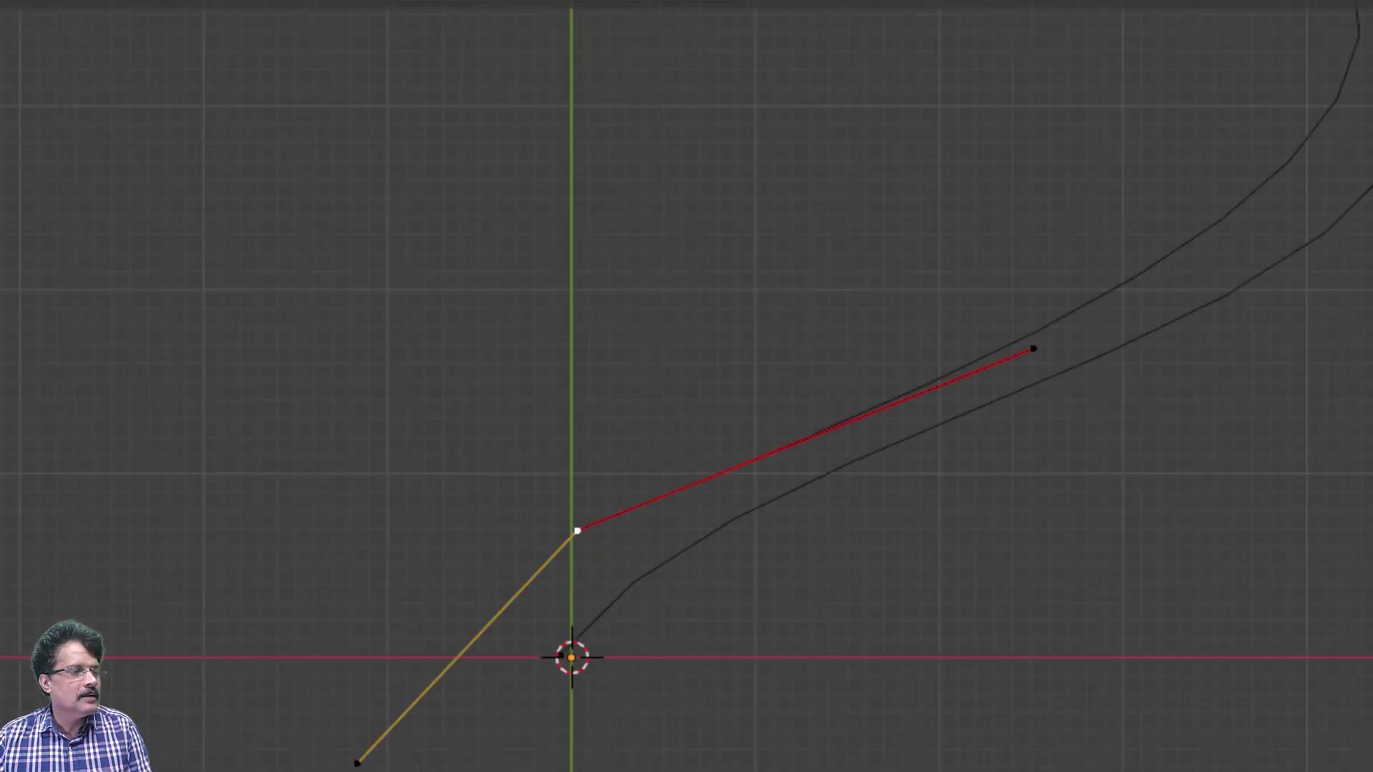
right_click(576, 647, "ctrl")
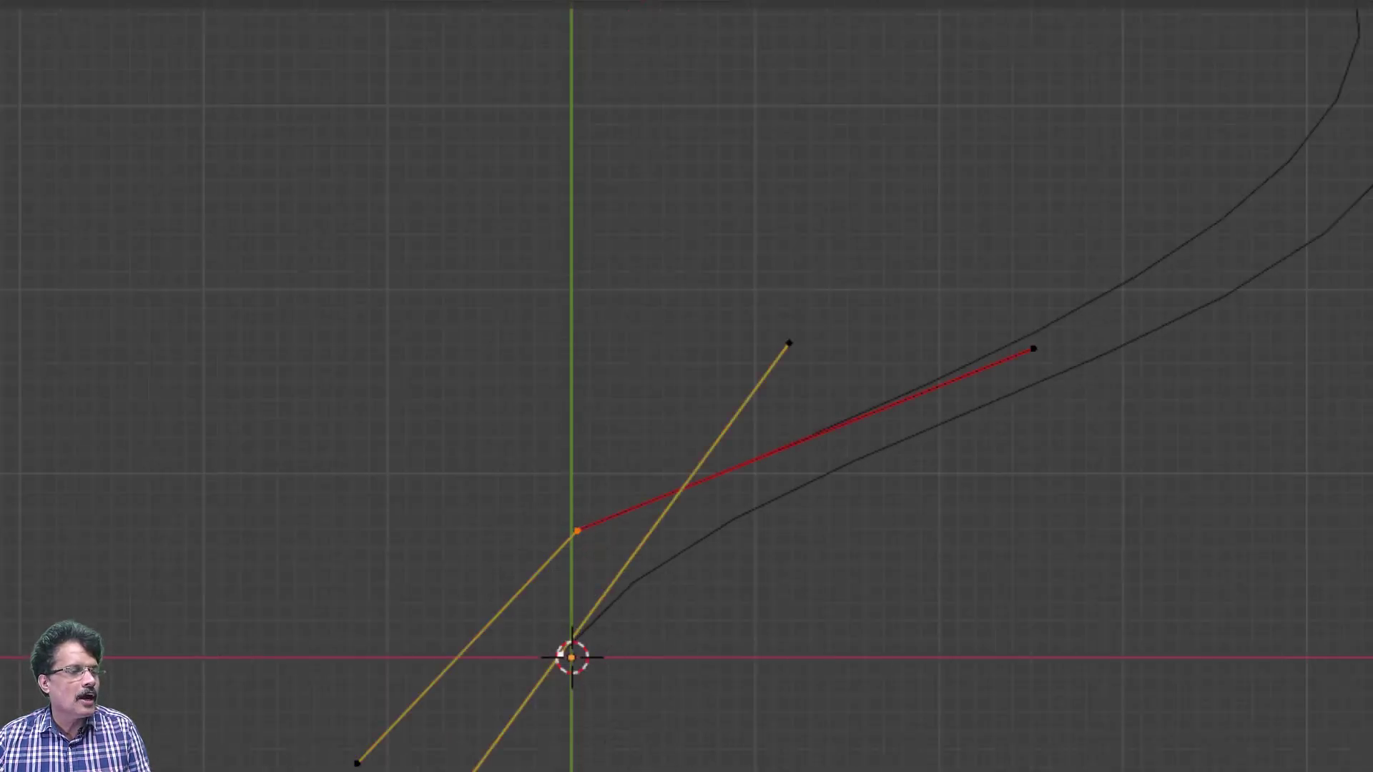
key("f")
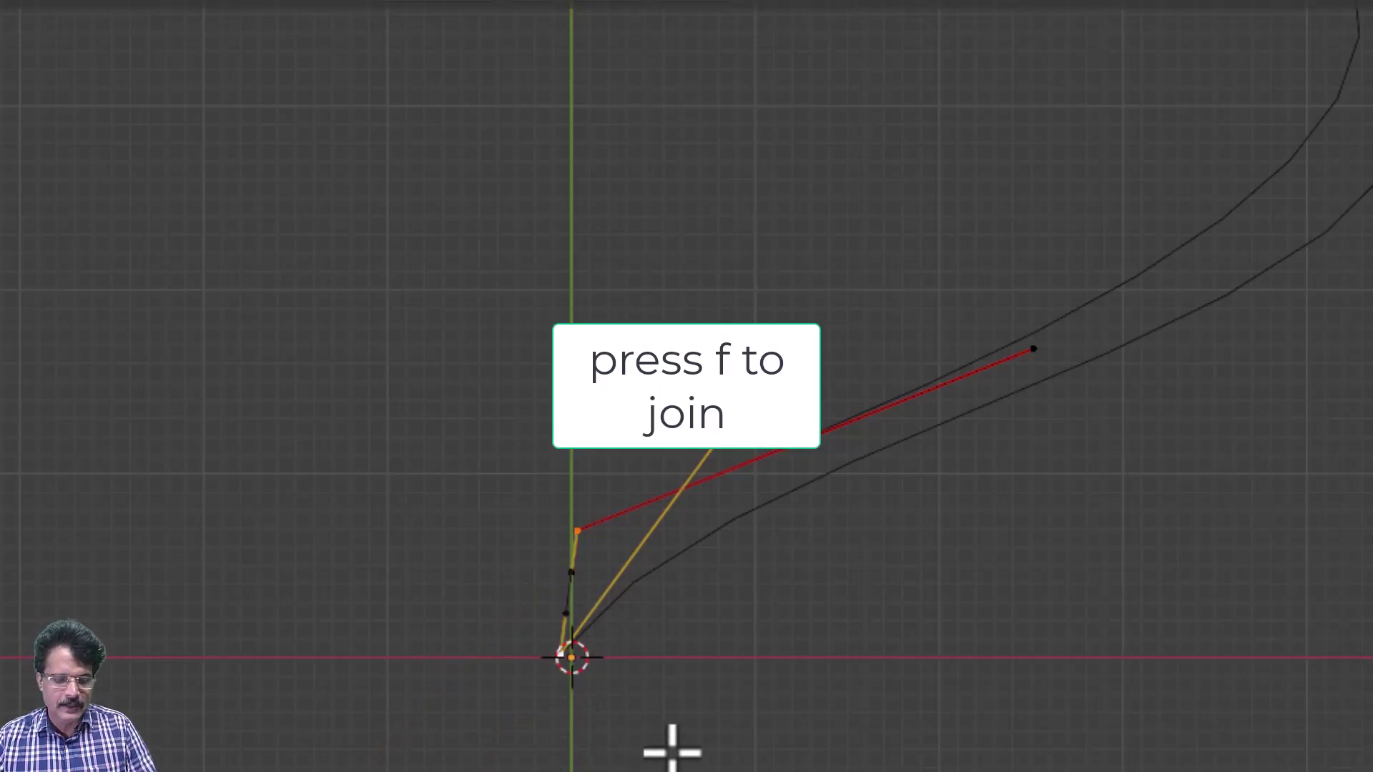
scroll(572, 656, "down", 8)
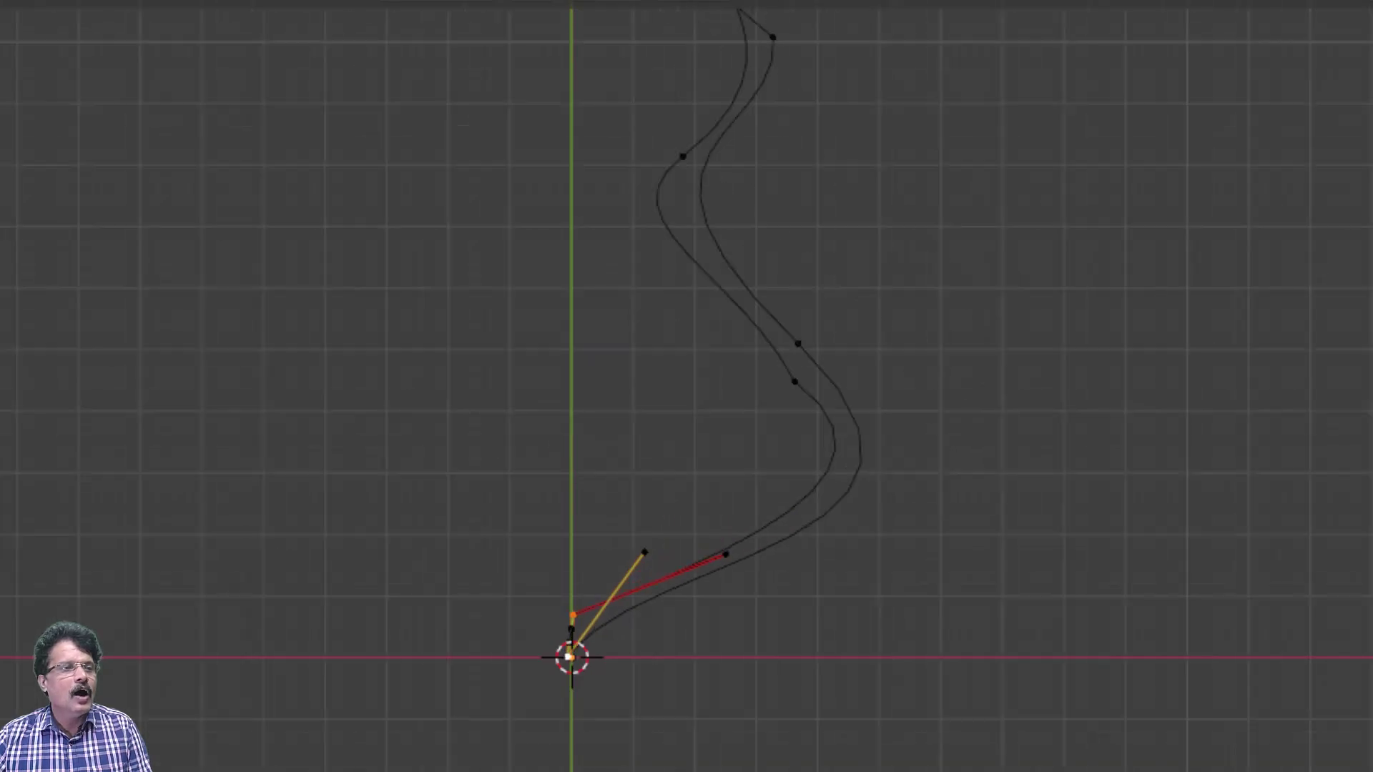
- Leave editing and revolve the closed outline with a Screw modifier around the Y axis
key("Tab")
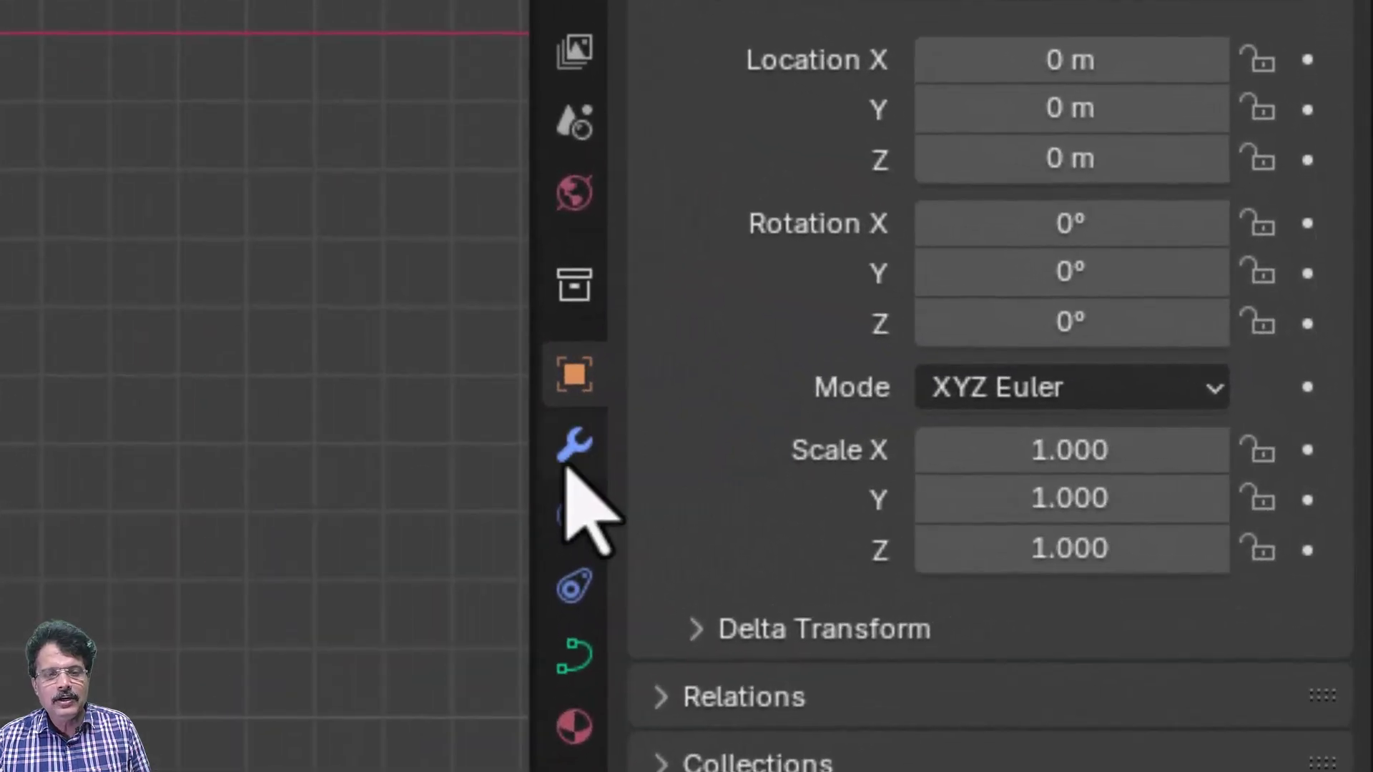
left_click(1154, 483)
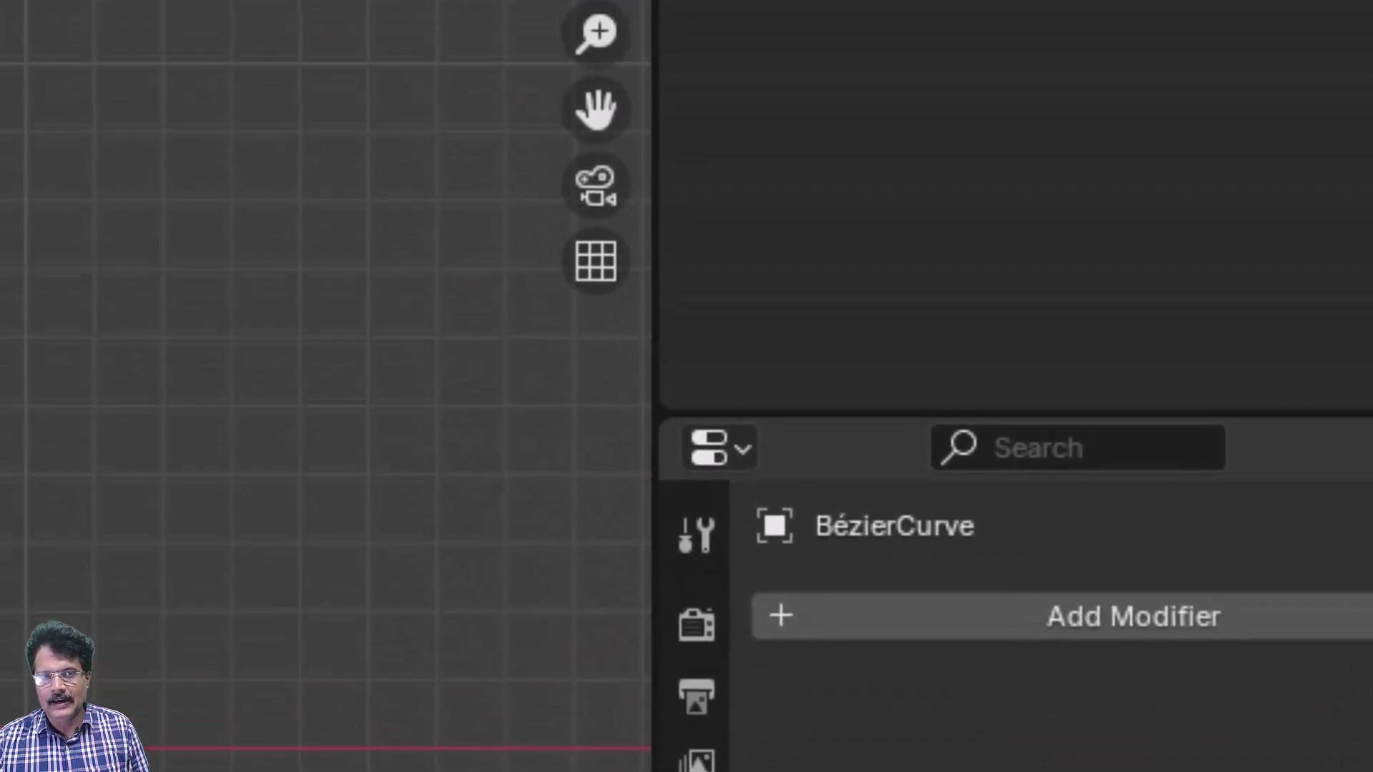
left_click(1040, 632)
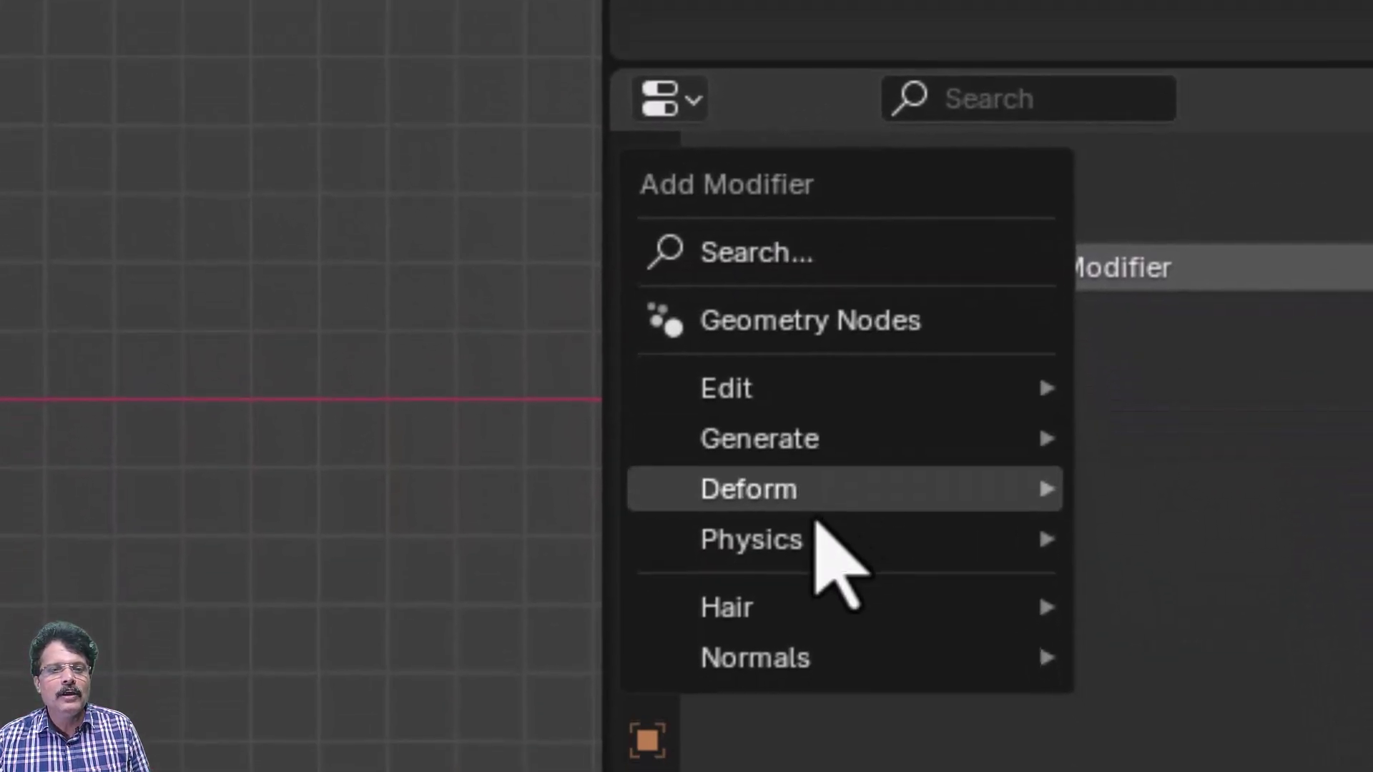
mouse_move(879, 413)
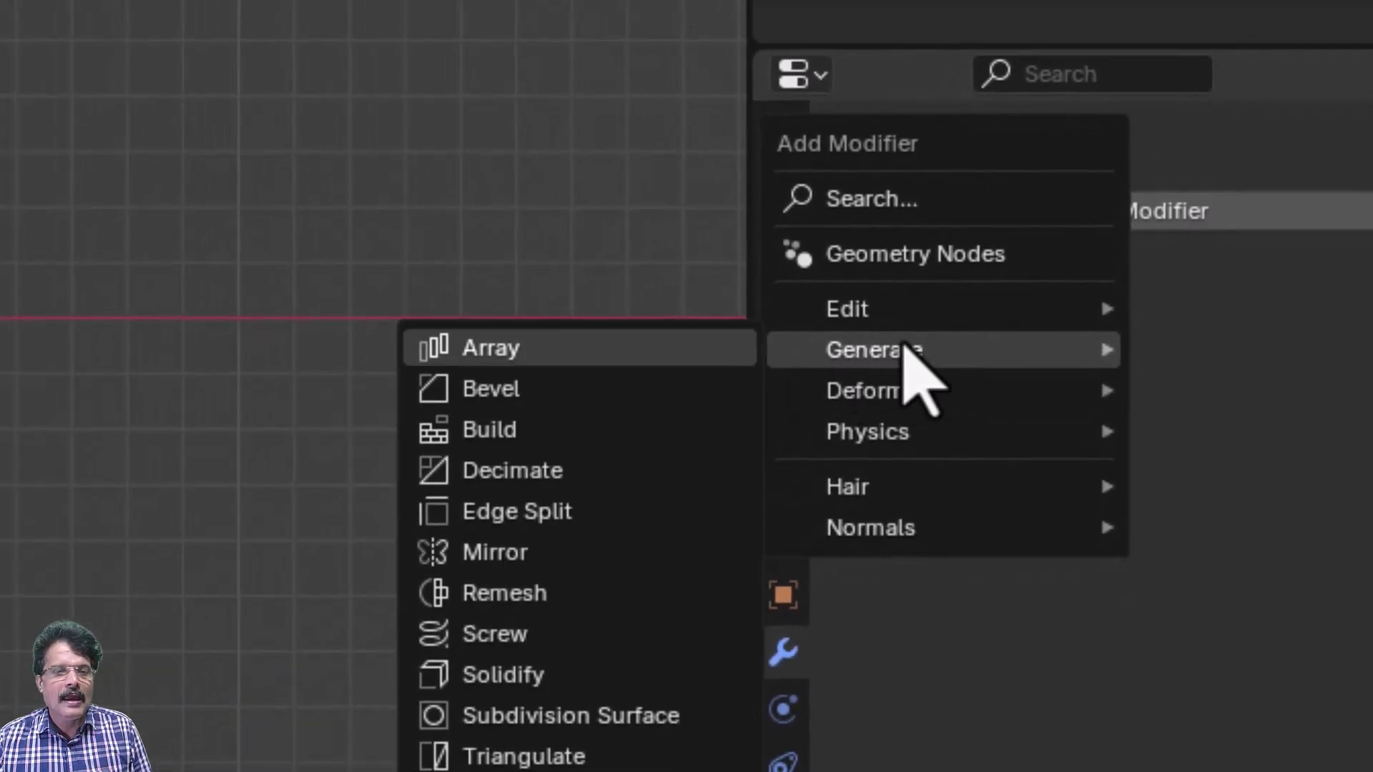
left_click(447, 633)
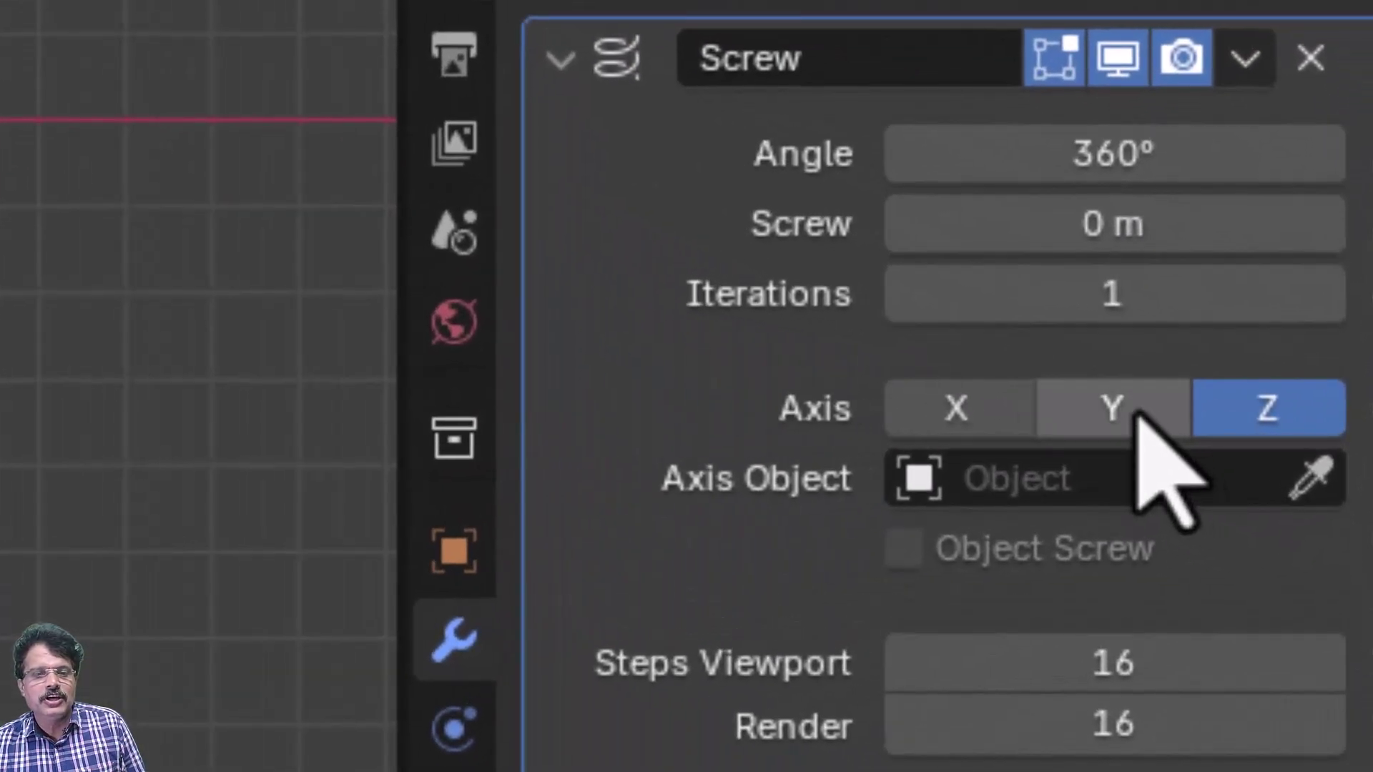
left_click(1295, 420)
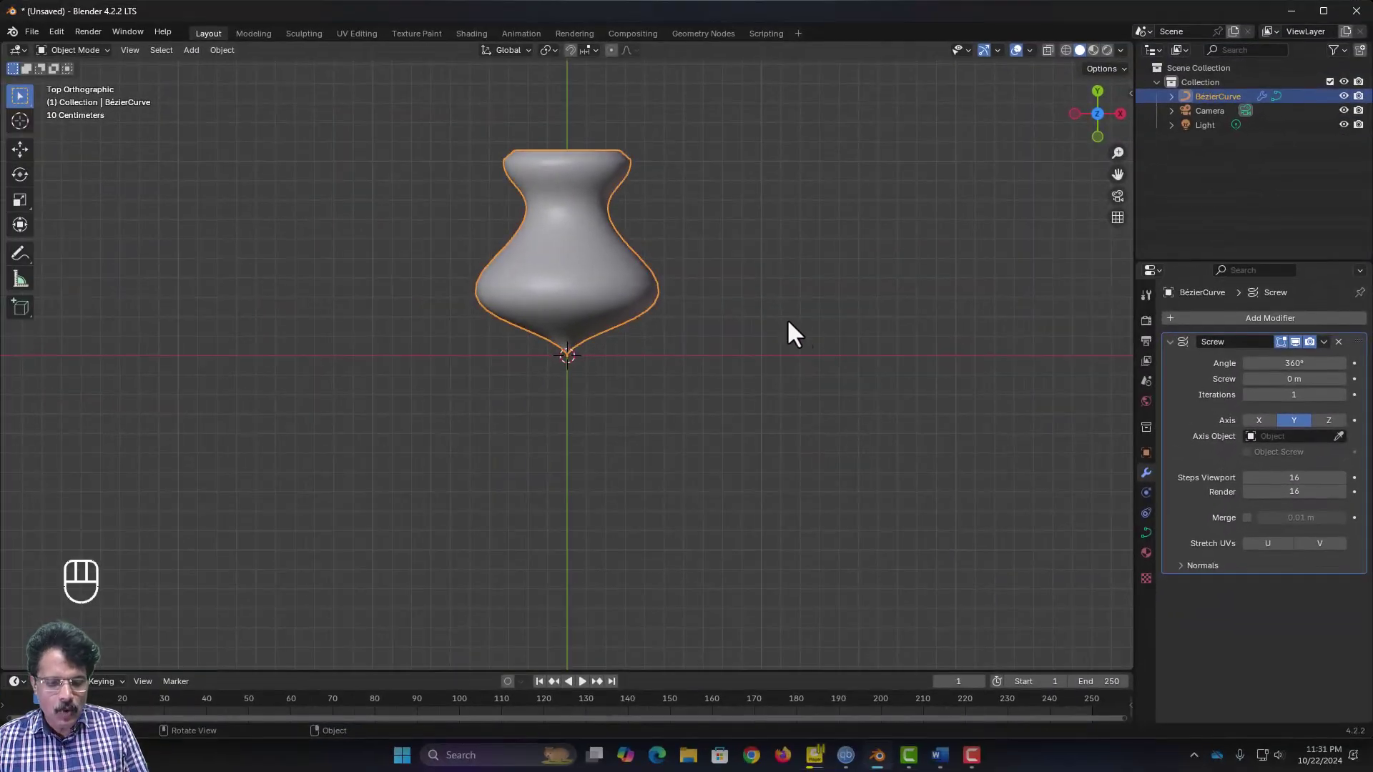
- Set the Screw modifier's viewport steps to 32 to smooth the vase
middle_click_drag(758, 258, 633, 286)
middle_click_drag(582, 169, 620, 401)
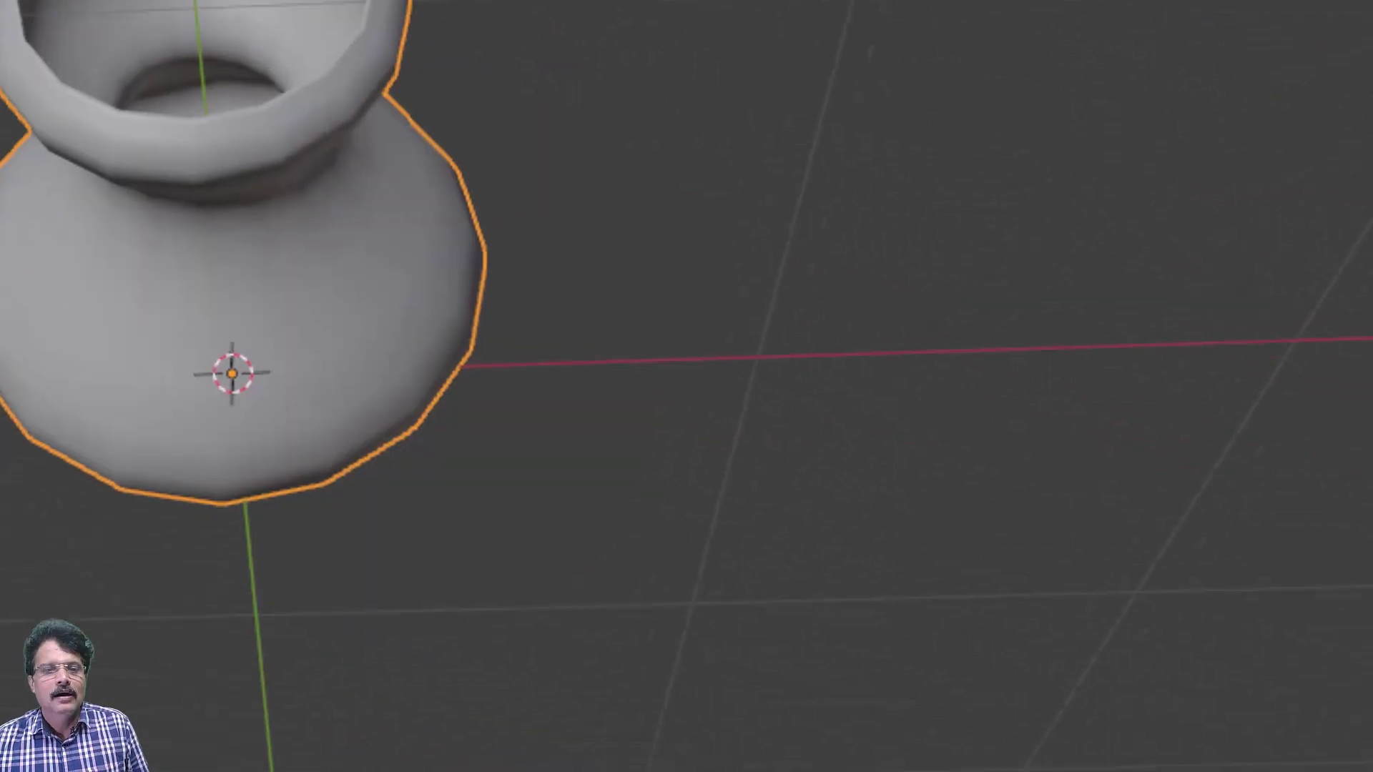
left_click(1257, 417)
type("32")
key("Return")
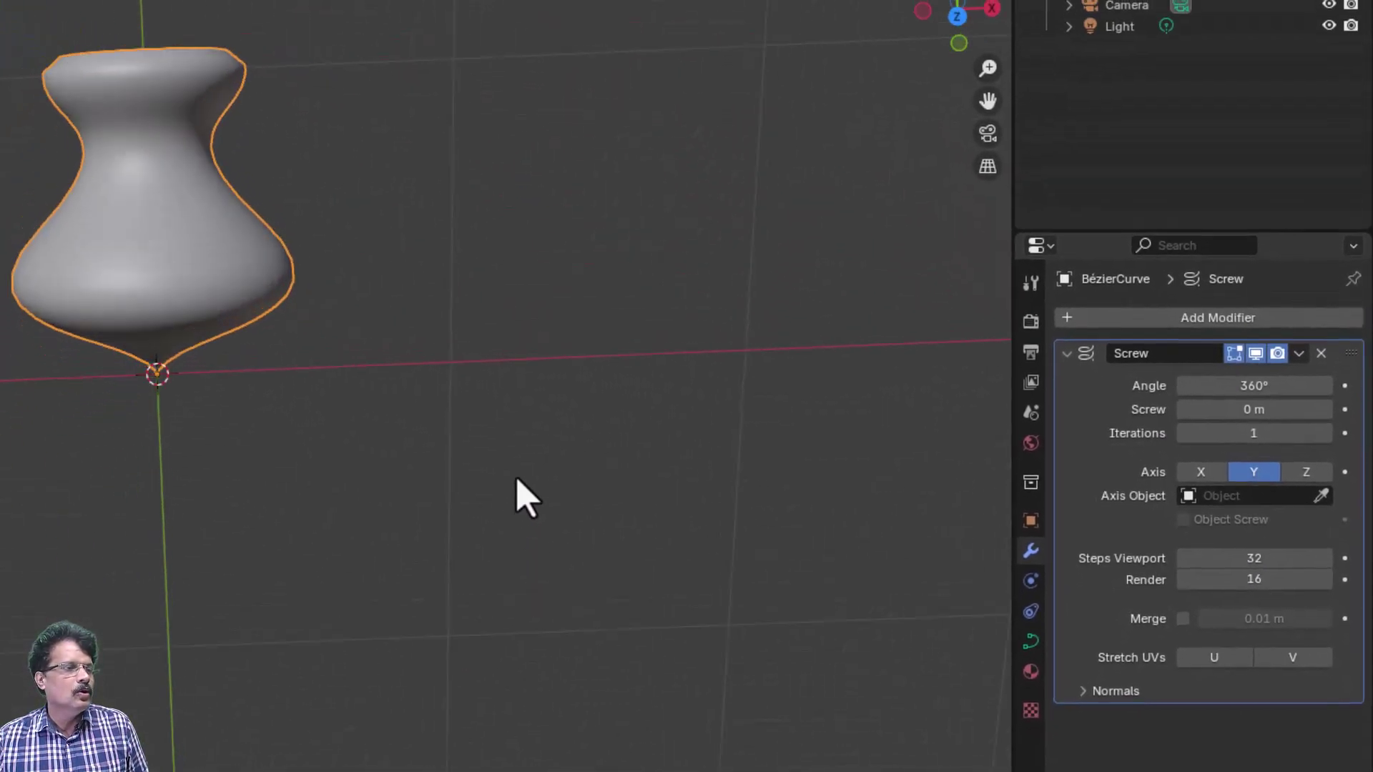
mouse_move(526, 498)
middle_mouse_down()
mouse_move(533, 475)
mouse_move(509, 481)
mouse_move(533, 521)
middle_mouse_up()
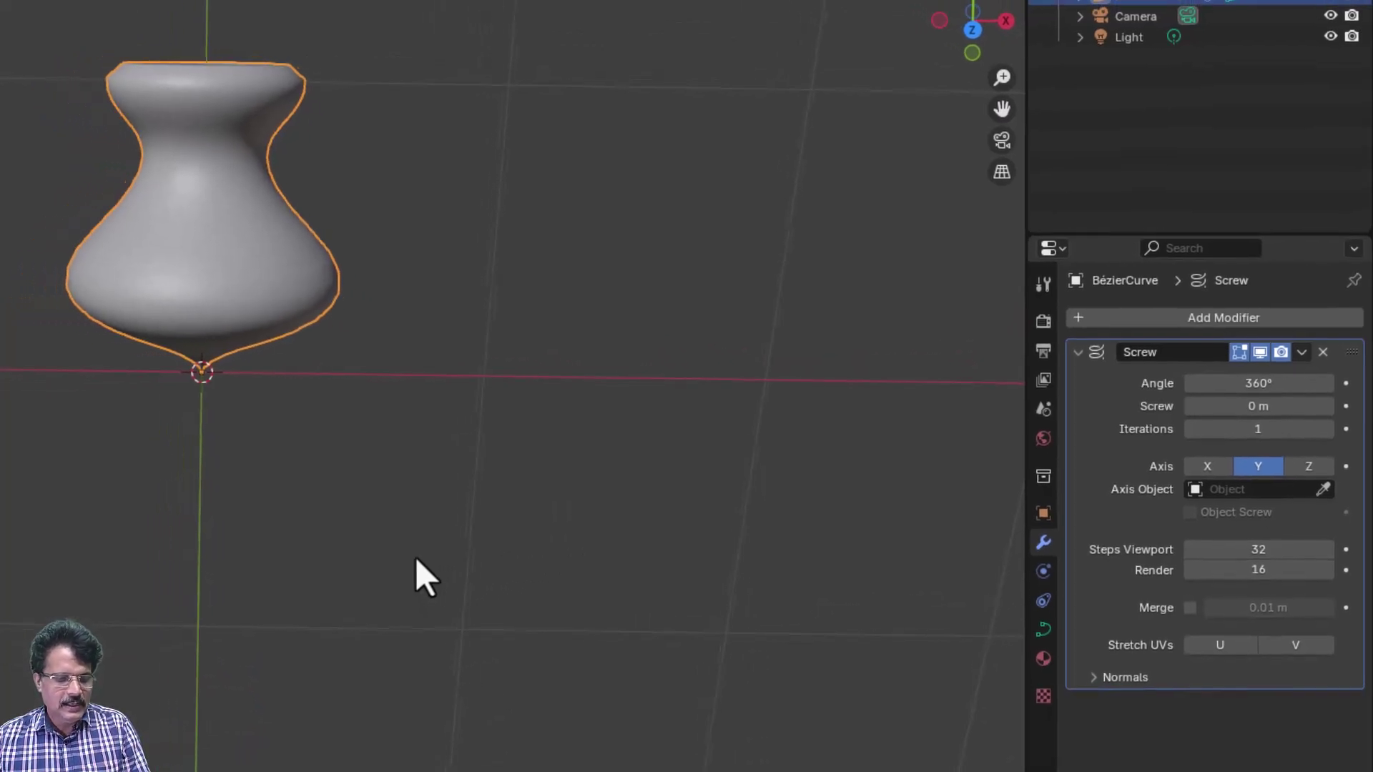
- Pull the outer handle of the curve's origin point down along the red X axis to flatten the vase's base
key("Tab")
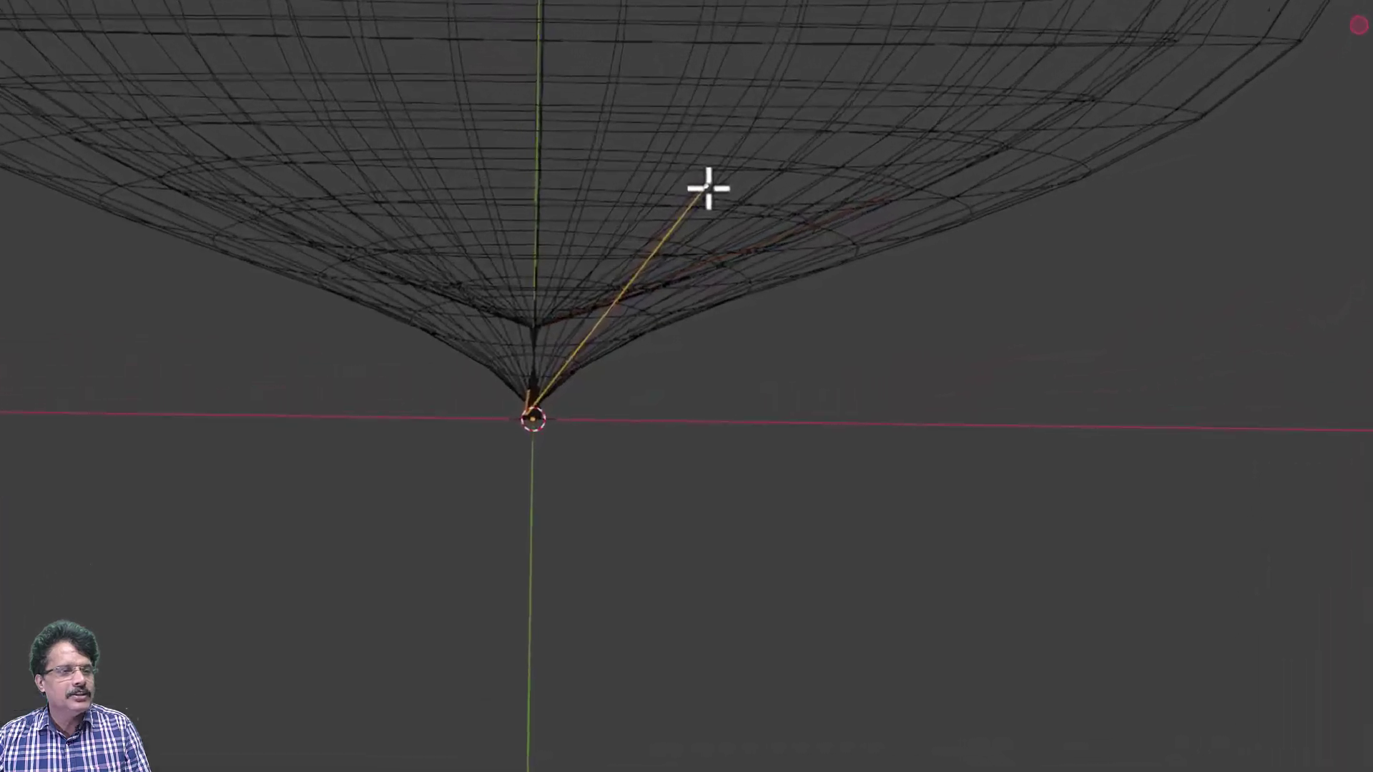
key("g")
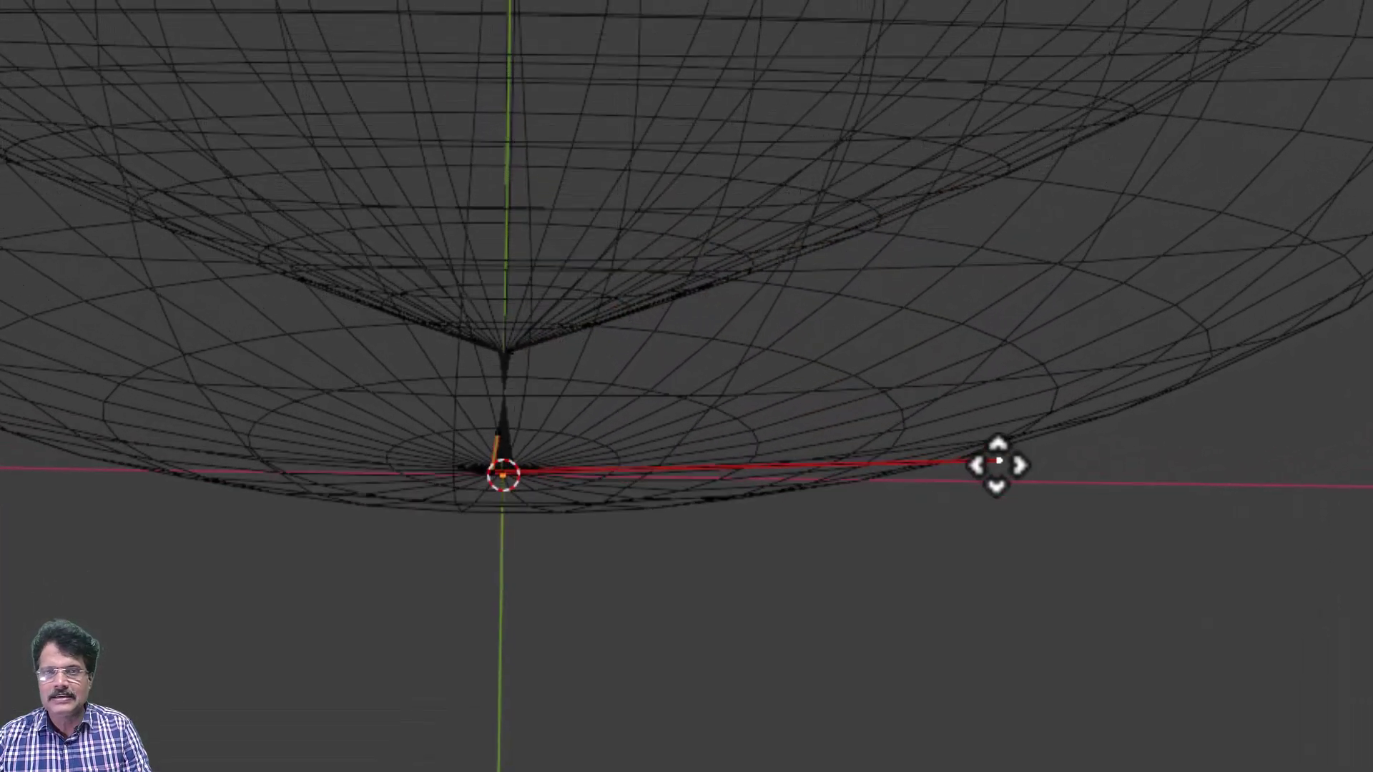
left_click(1037, 485)
- Shift the two bottom control points slightly away from the Y axis towards positive X, and finish editing the curve
key("alt+h")
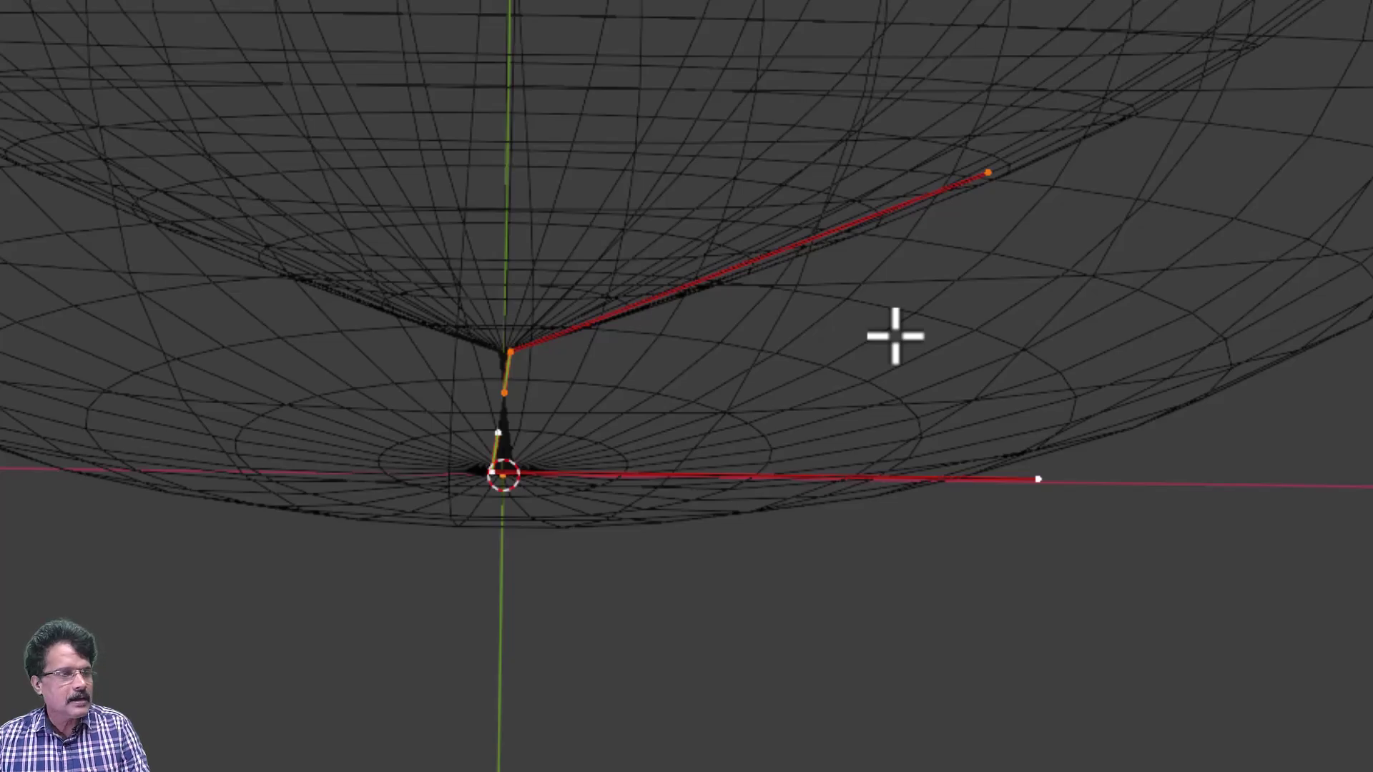
key("g")
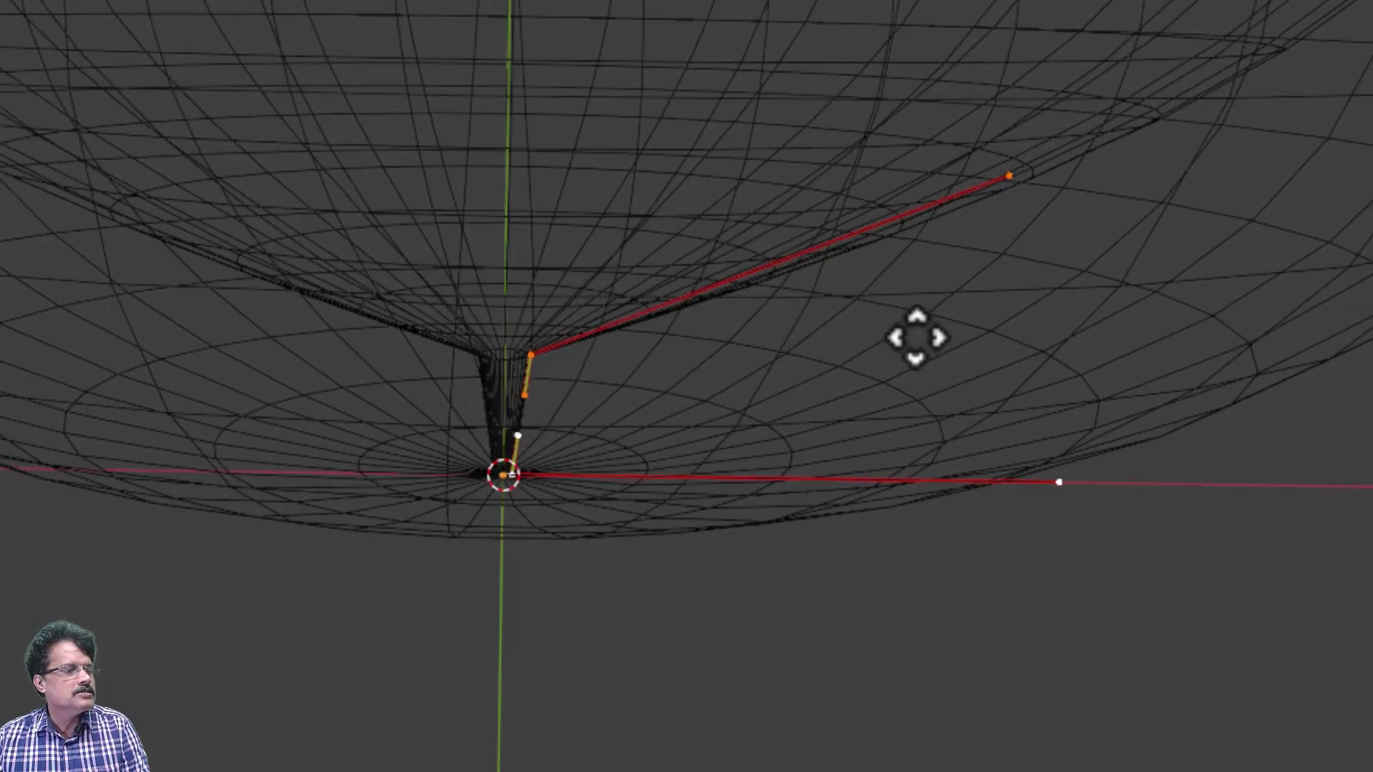
left_click(917, 336)
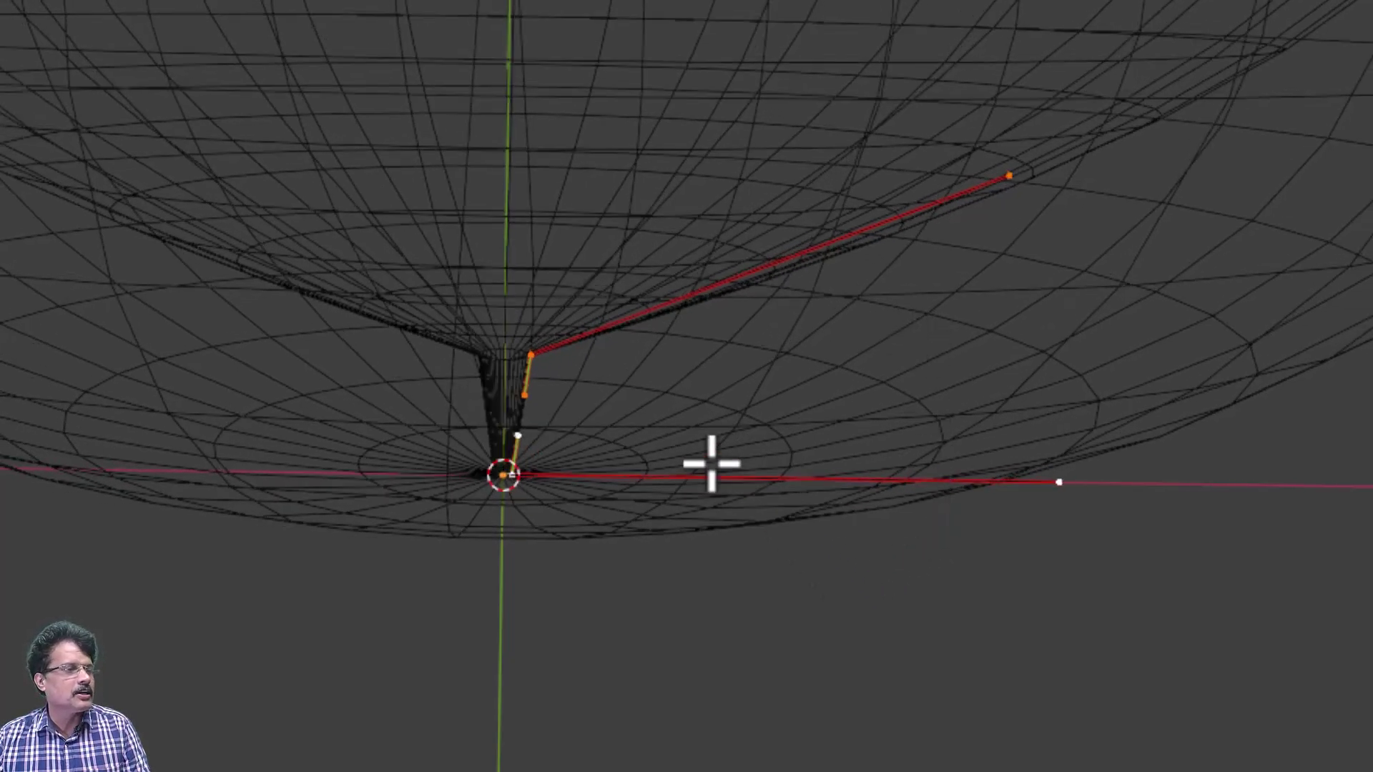
left_click(538, 358)
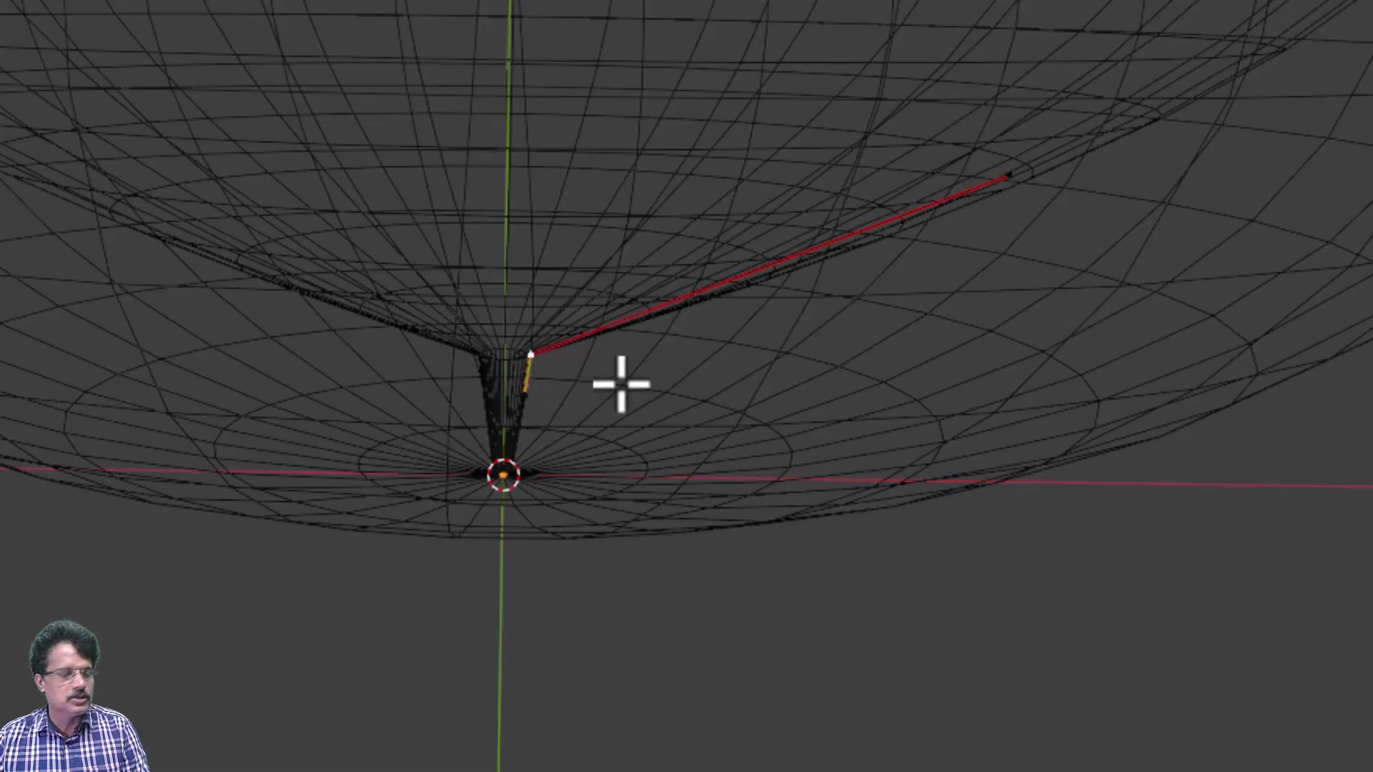
key("Tab")
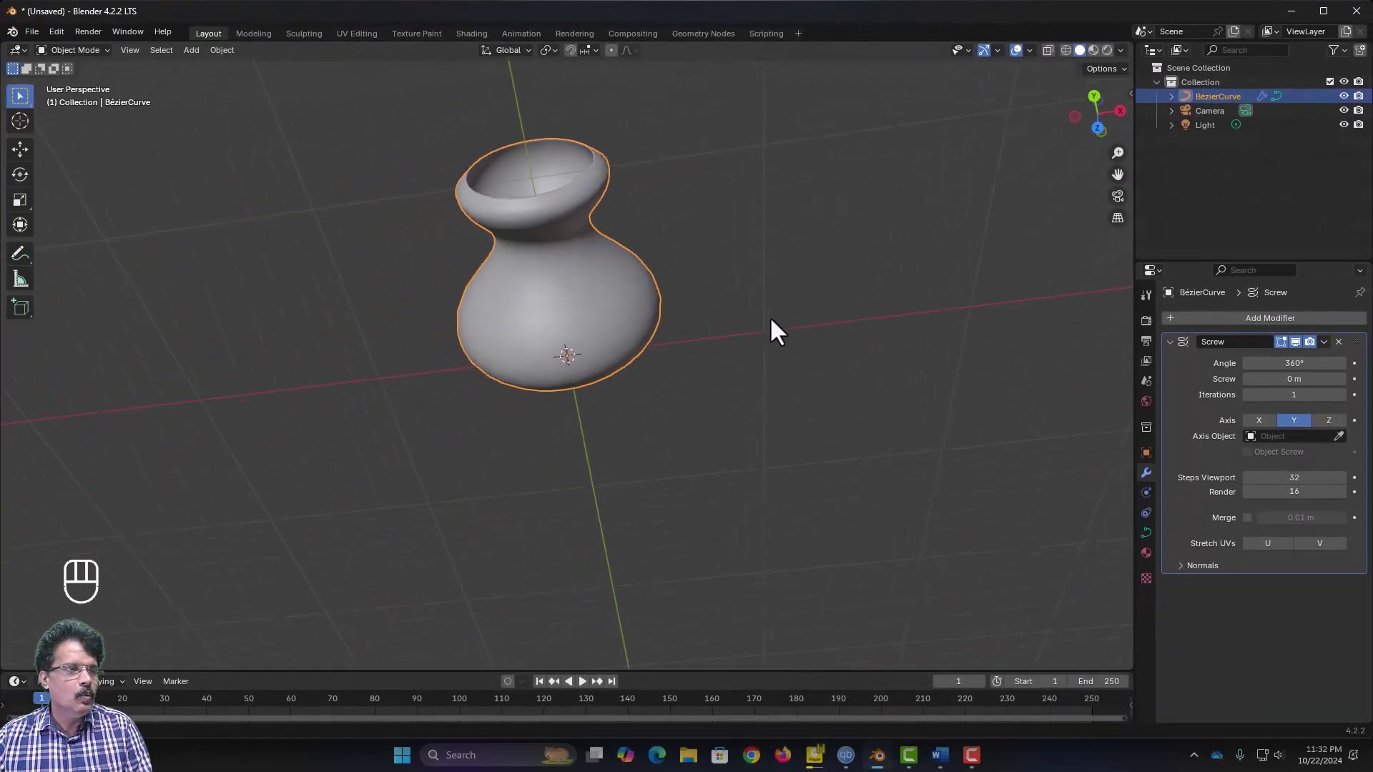
- Save the vase as 05_biezer_vase in the 01_object_mode folder
middle_click_drag(769, 316, 761, 264)
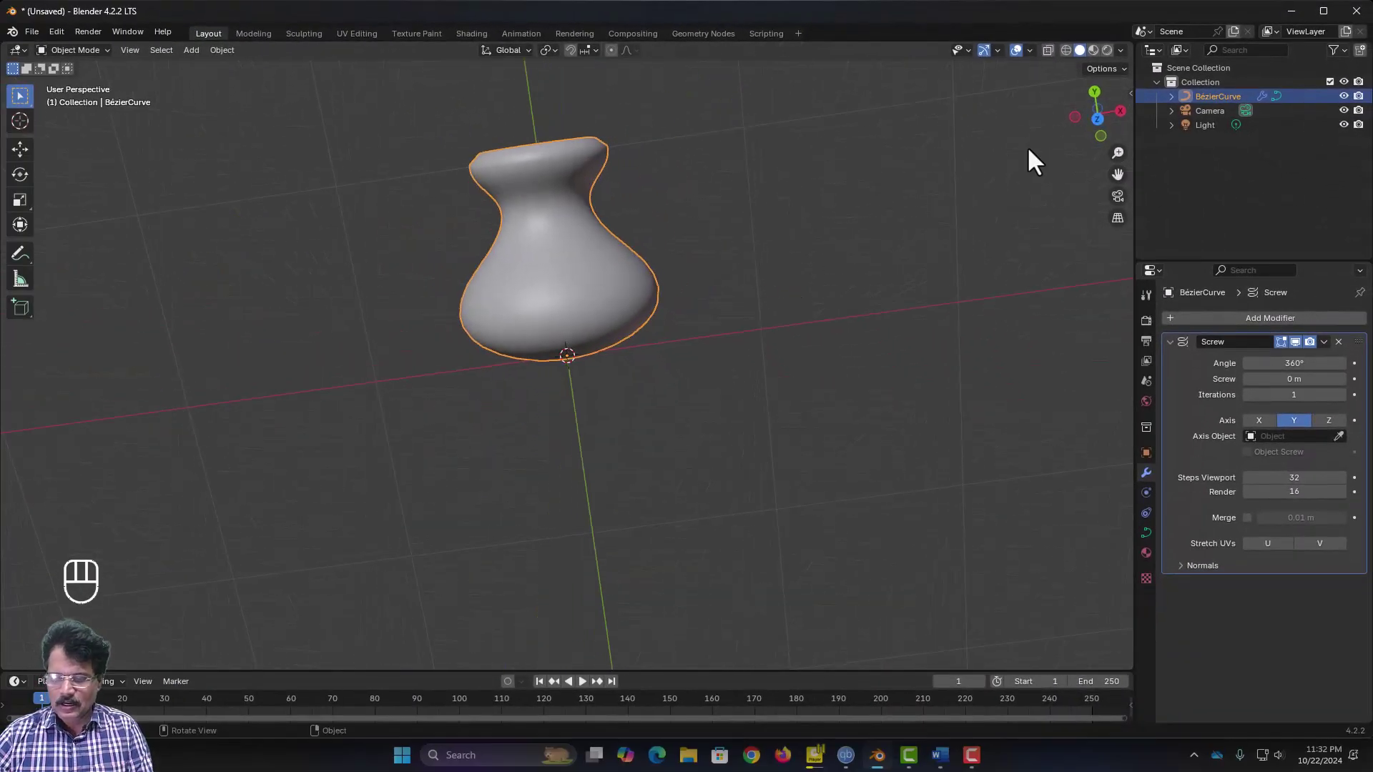
key("KP_1")
key("KP_7")
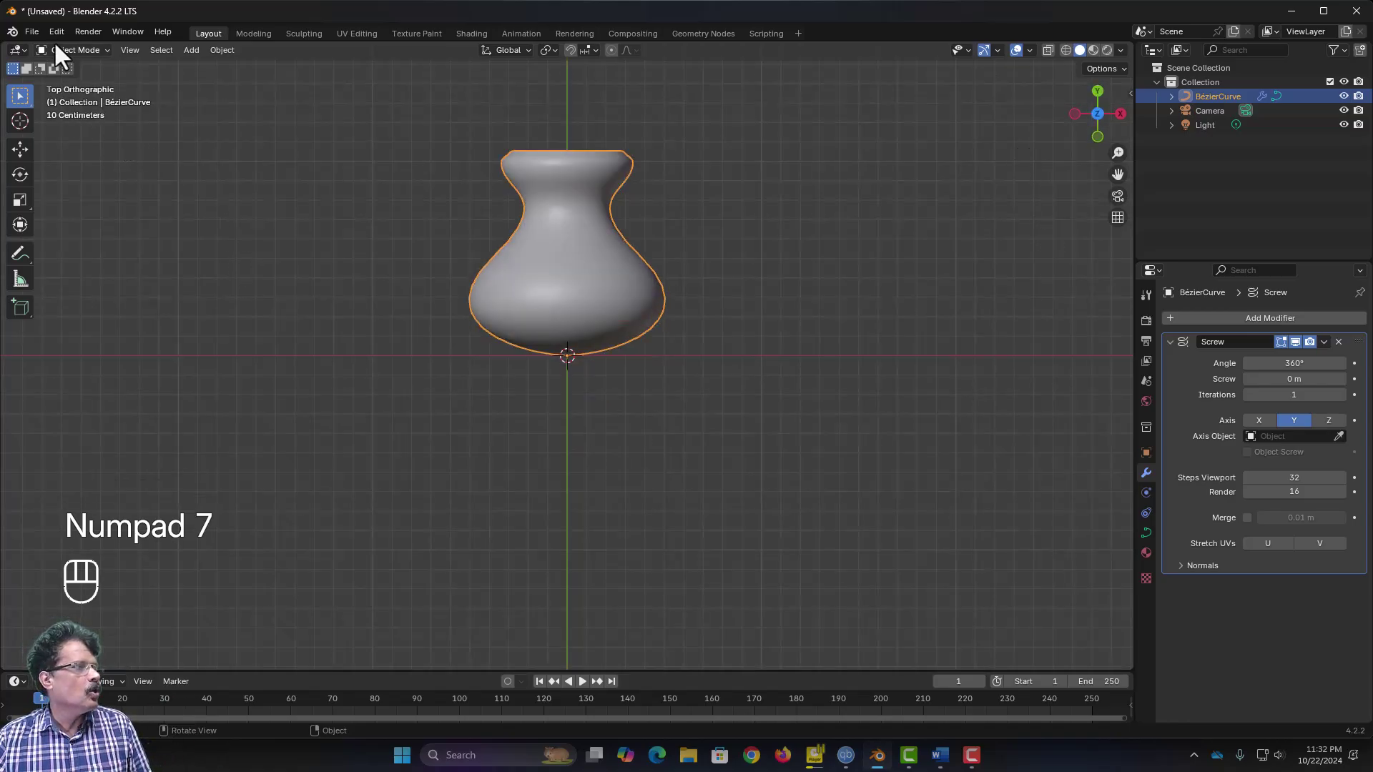
left_click(31, 32)
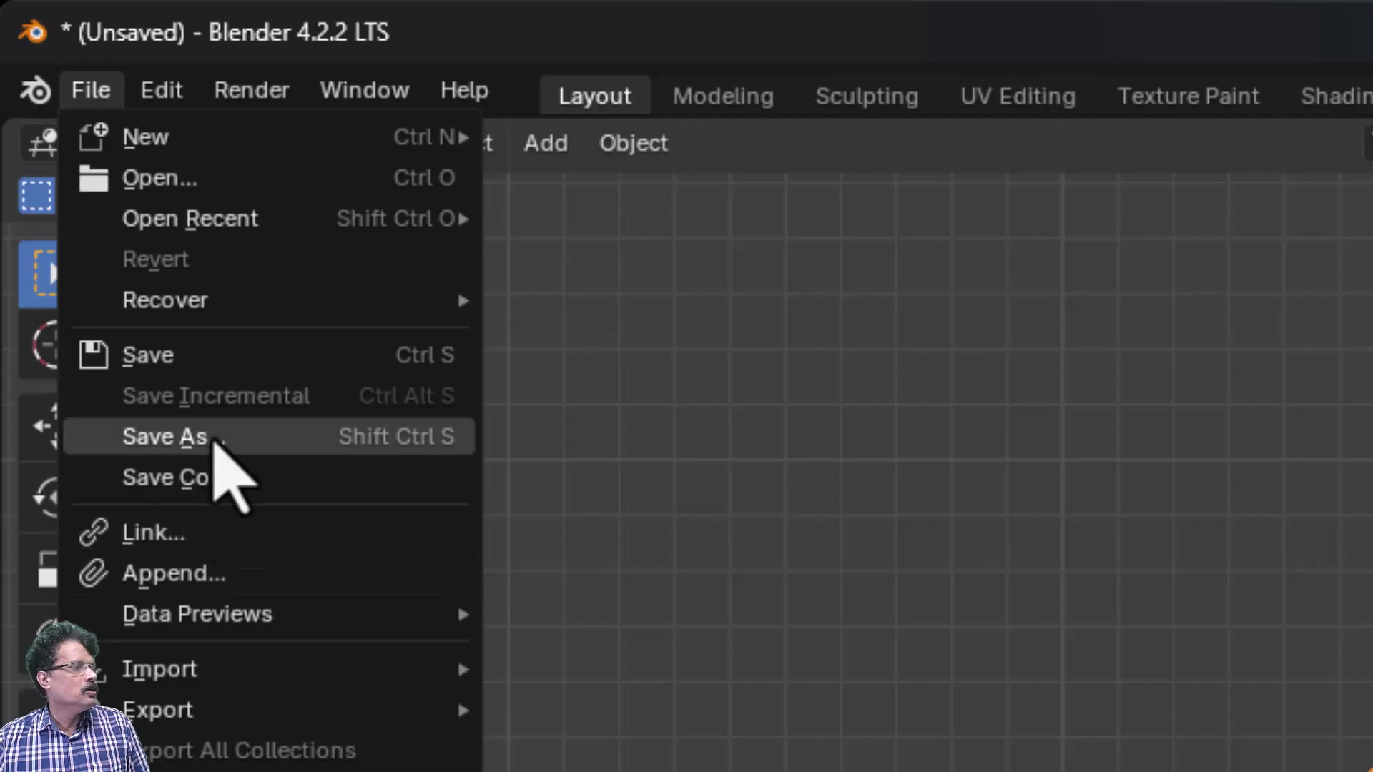
left_click(213, 438)
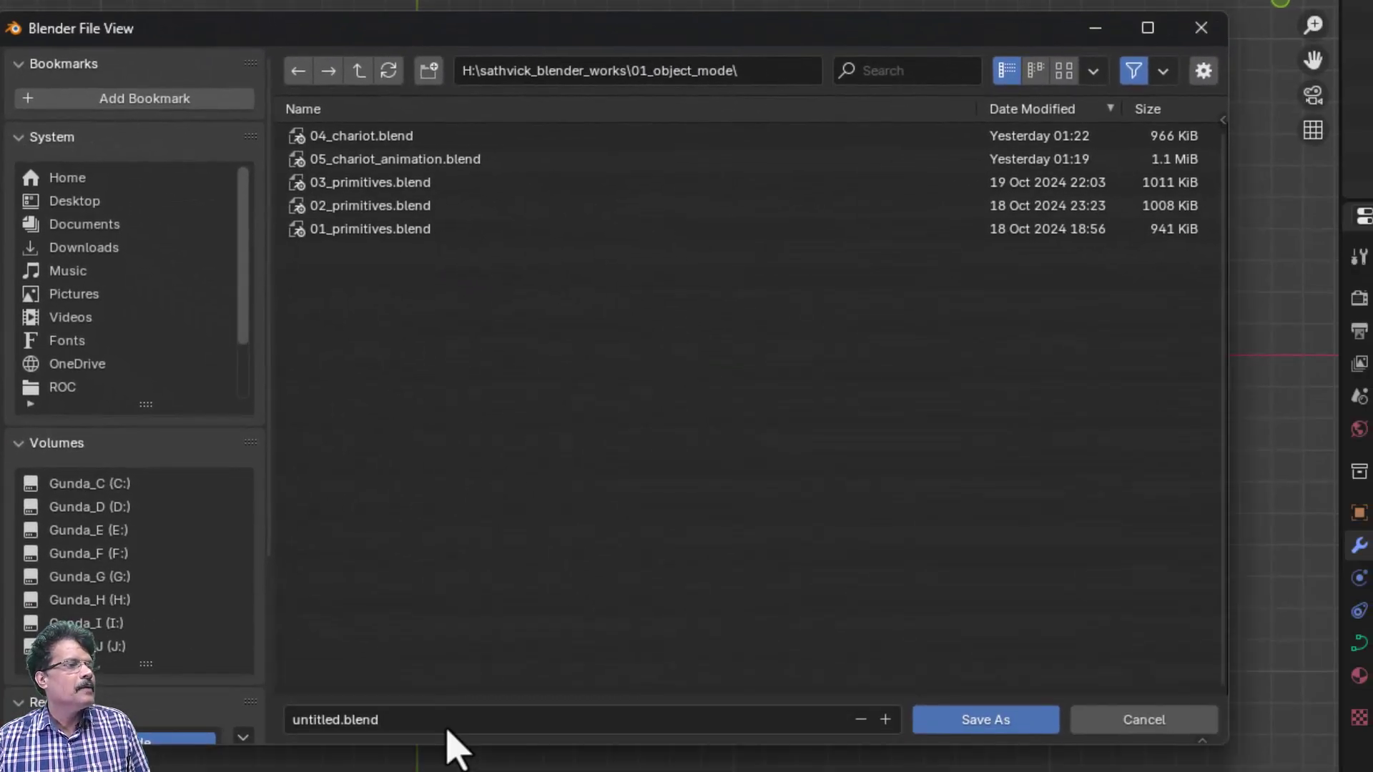
left_click(419, 722)
type("05_biez")
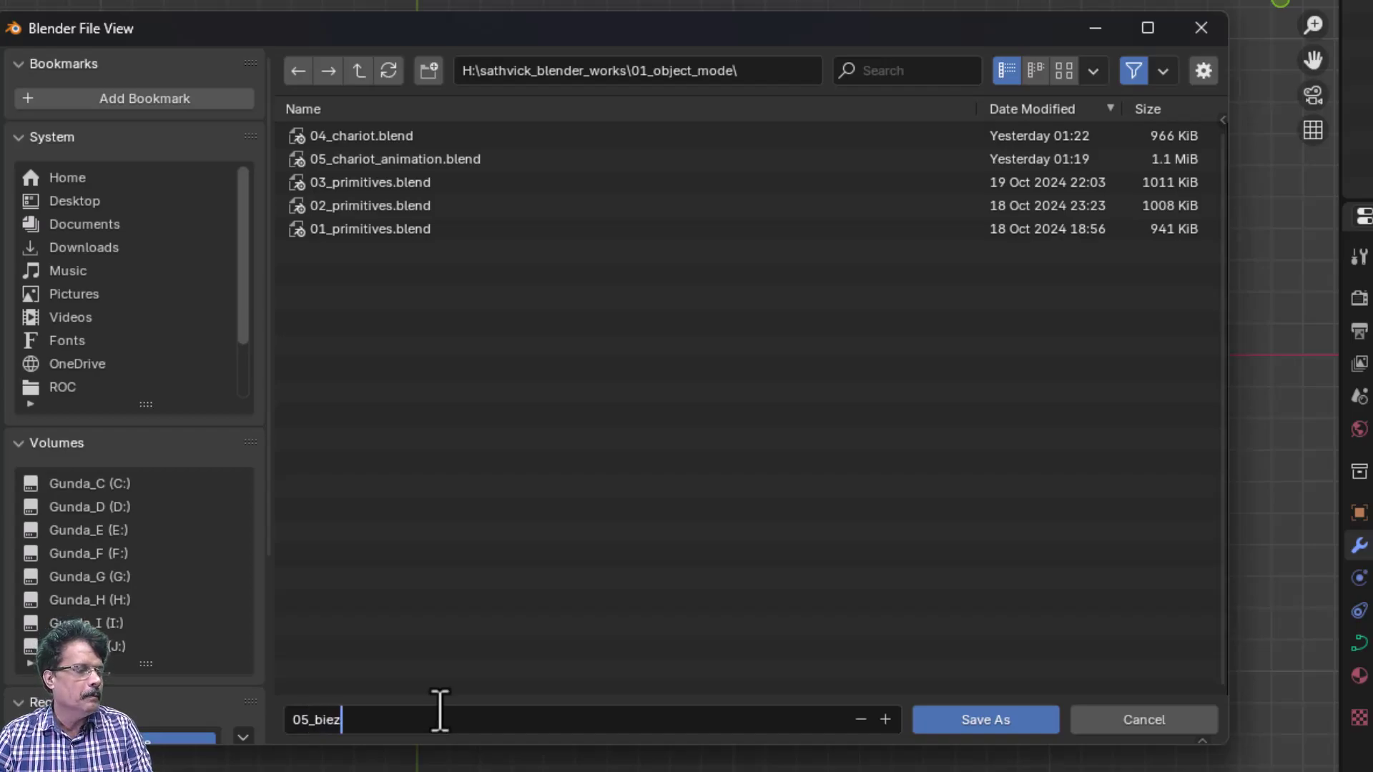
type("er_vase")
key("Return")
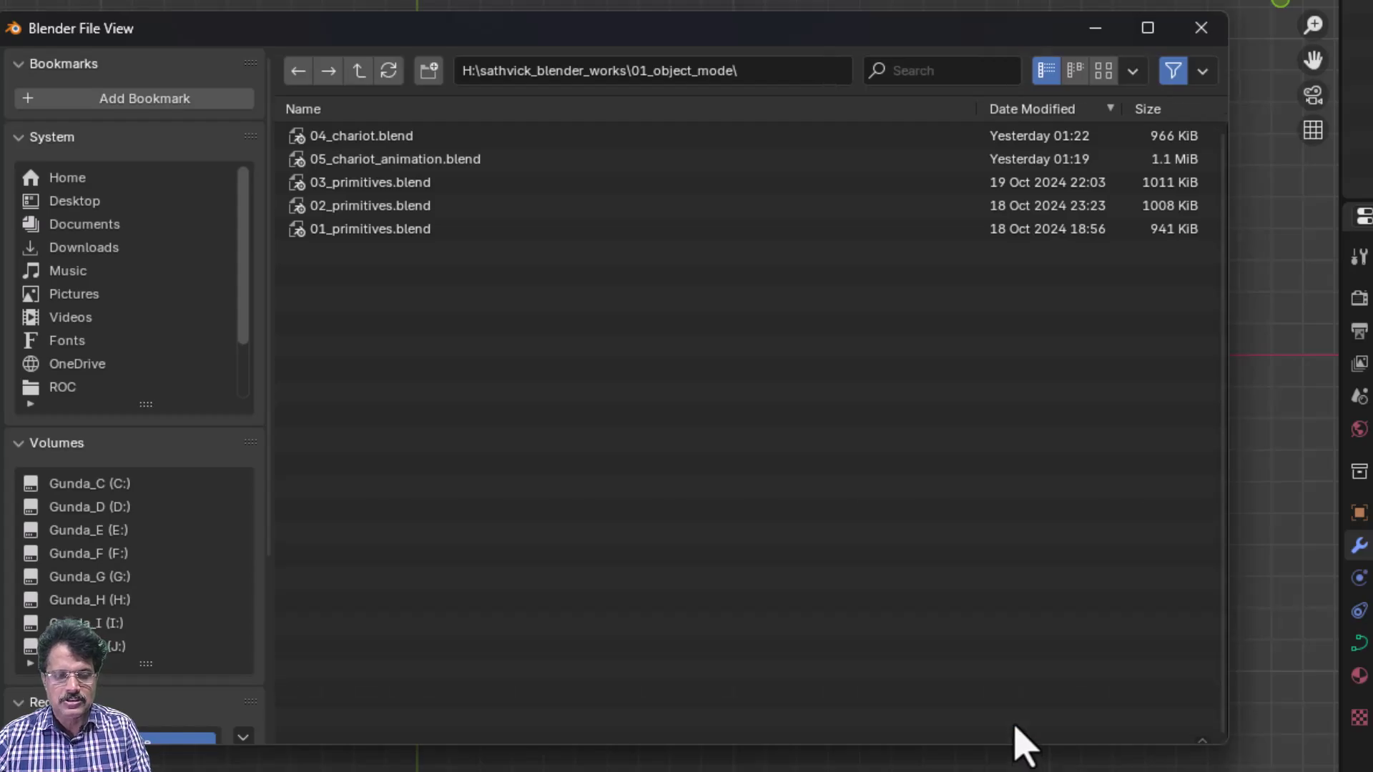
left_click(1014, 730)
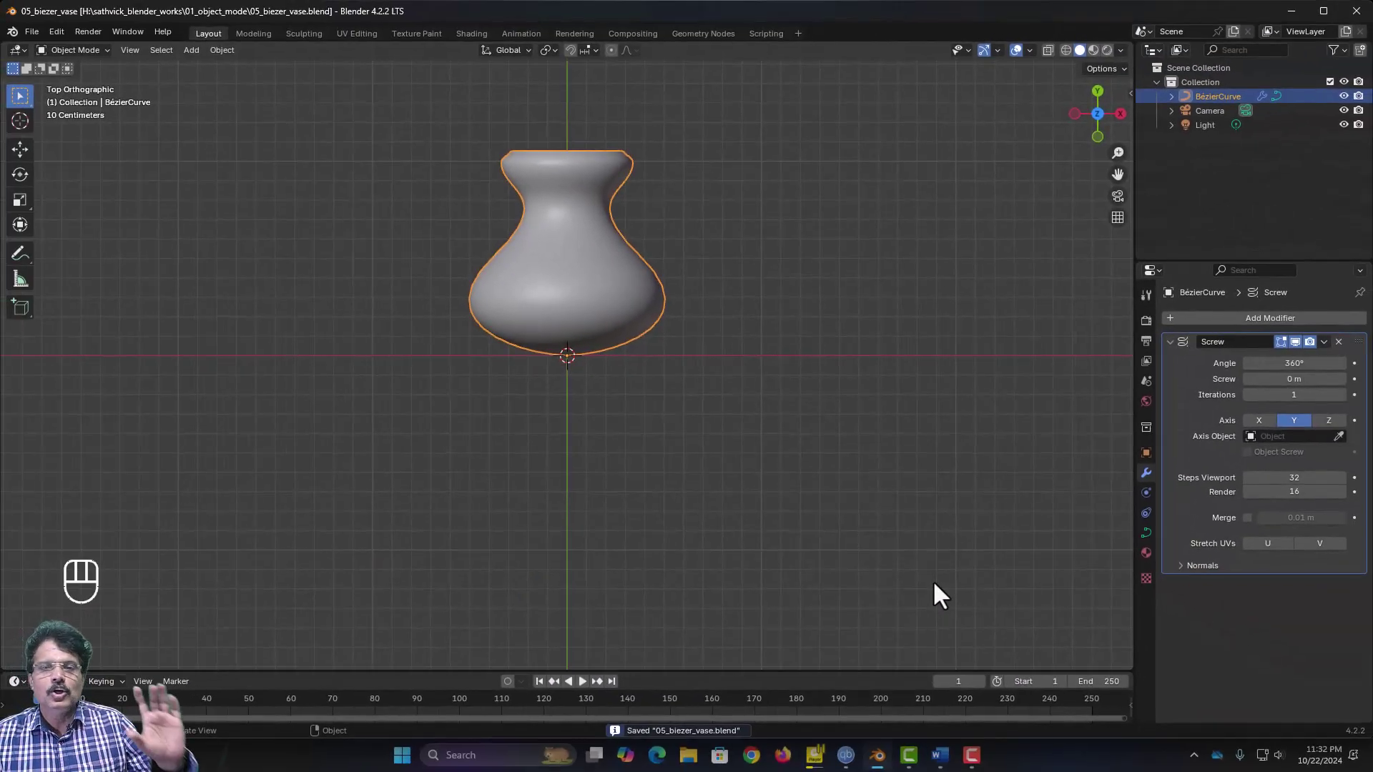
- Start a new General file and delete the default cube
left_click(31, 31)
mouse_move(57, 48)
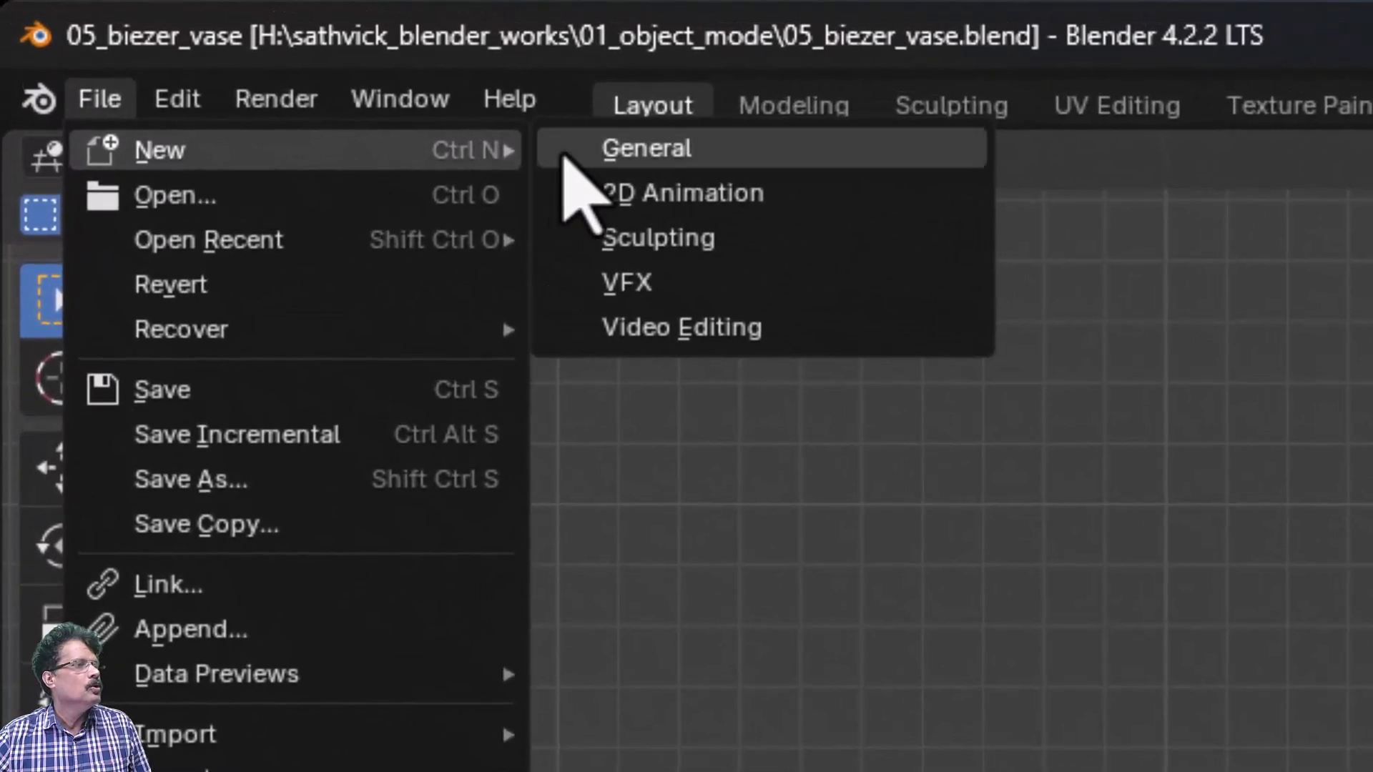
left_click(564, 156)
left_click(663, 428)
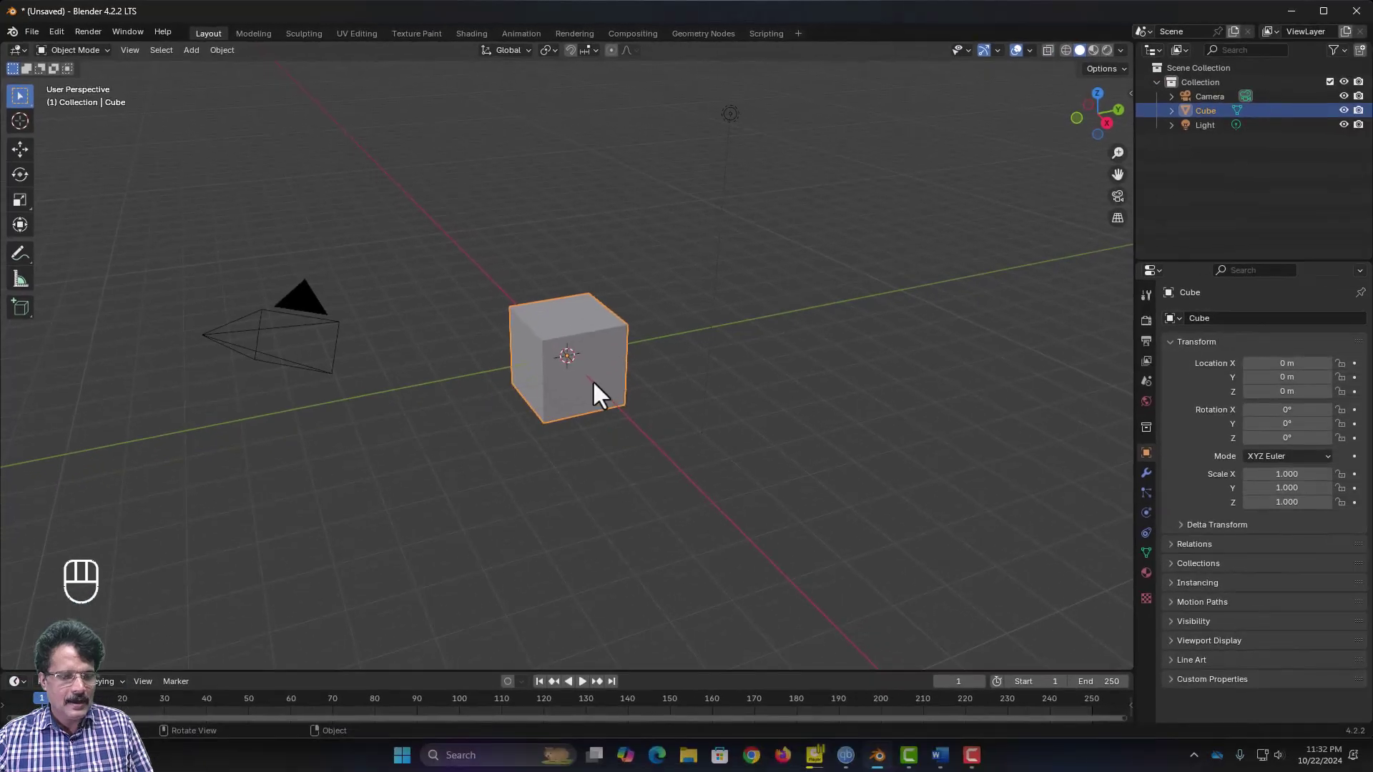
key("x")
left_click(591, 377)
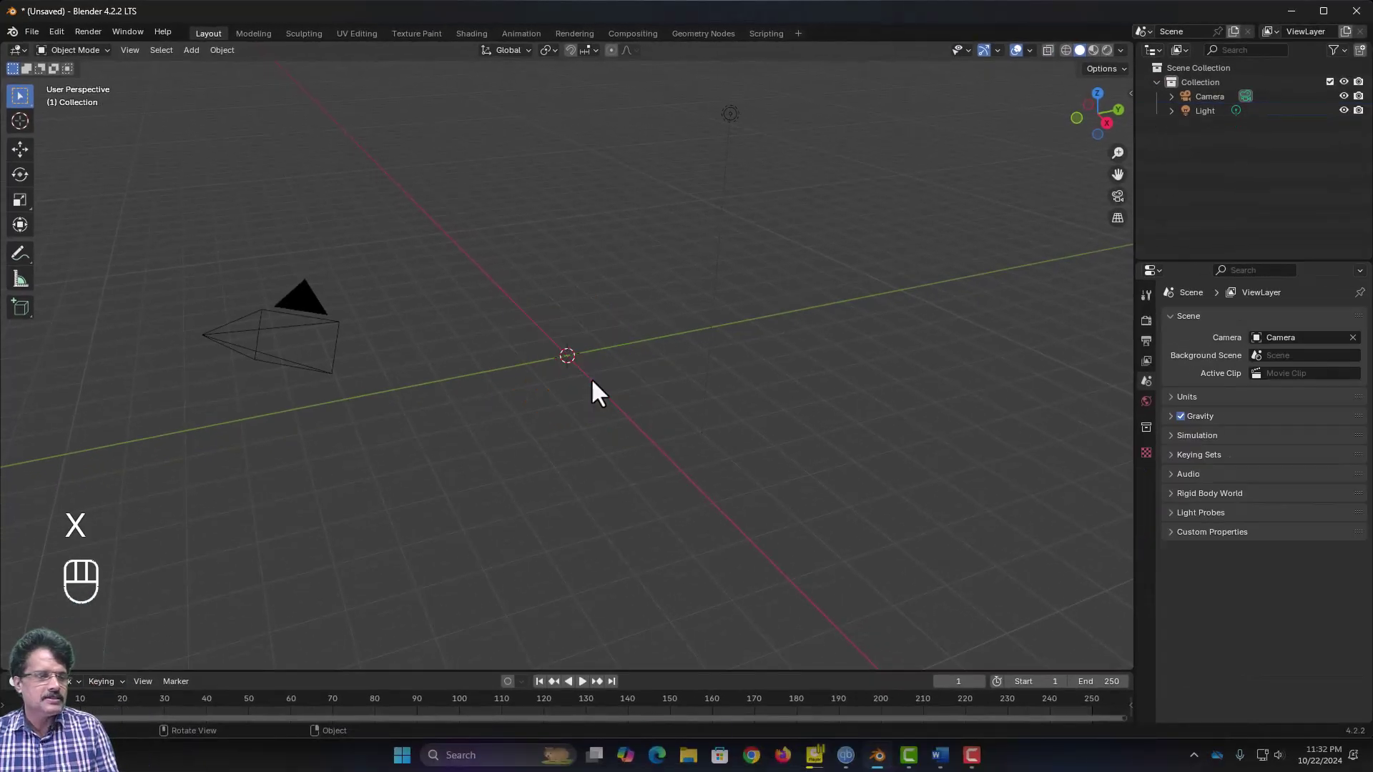
- Add a Bézier circle at the origin and show it from the top
left_click(192, 49)
mouse_move(212, 66)
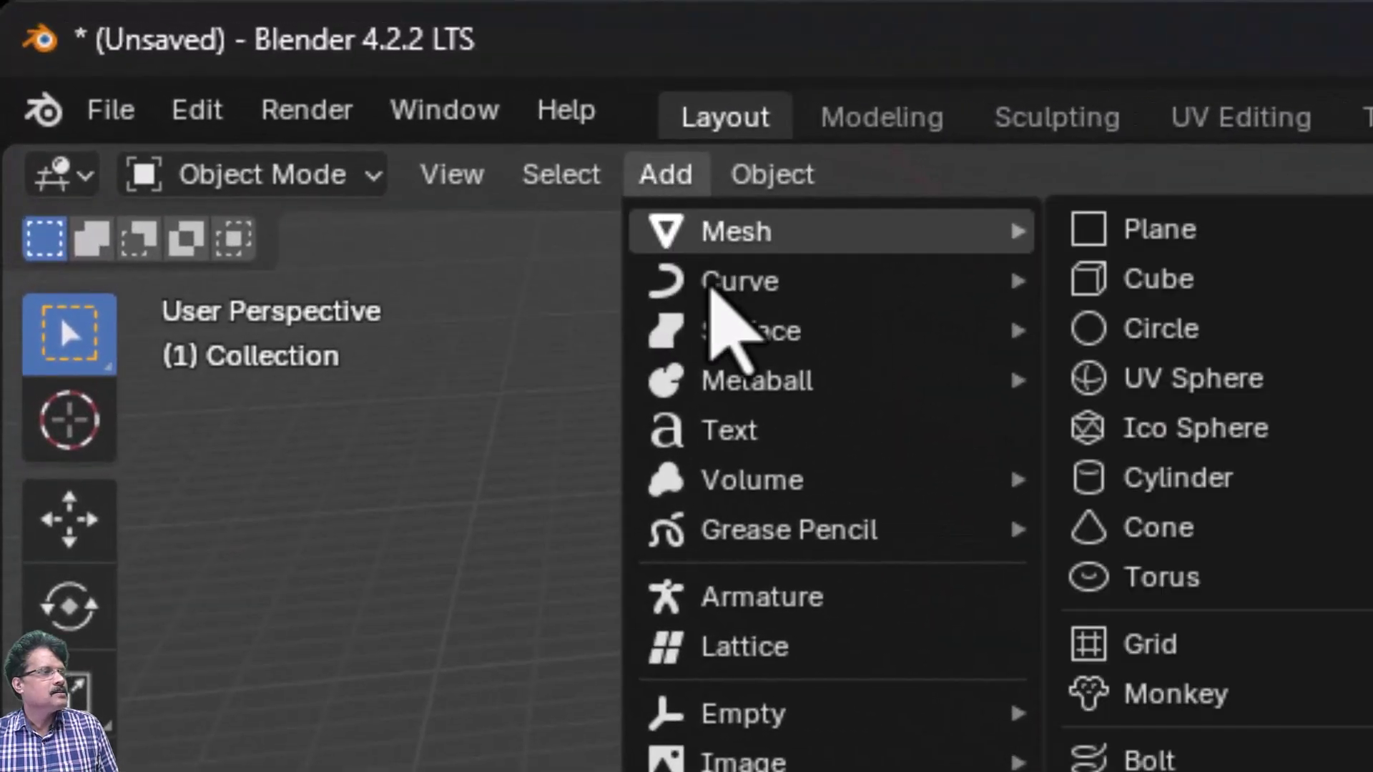
mouse_move(791, 285)
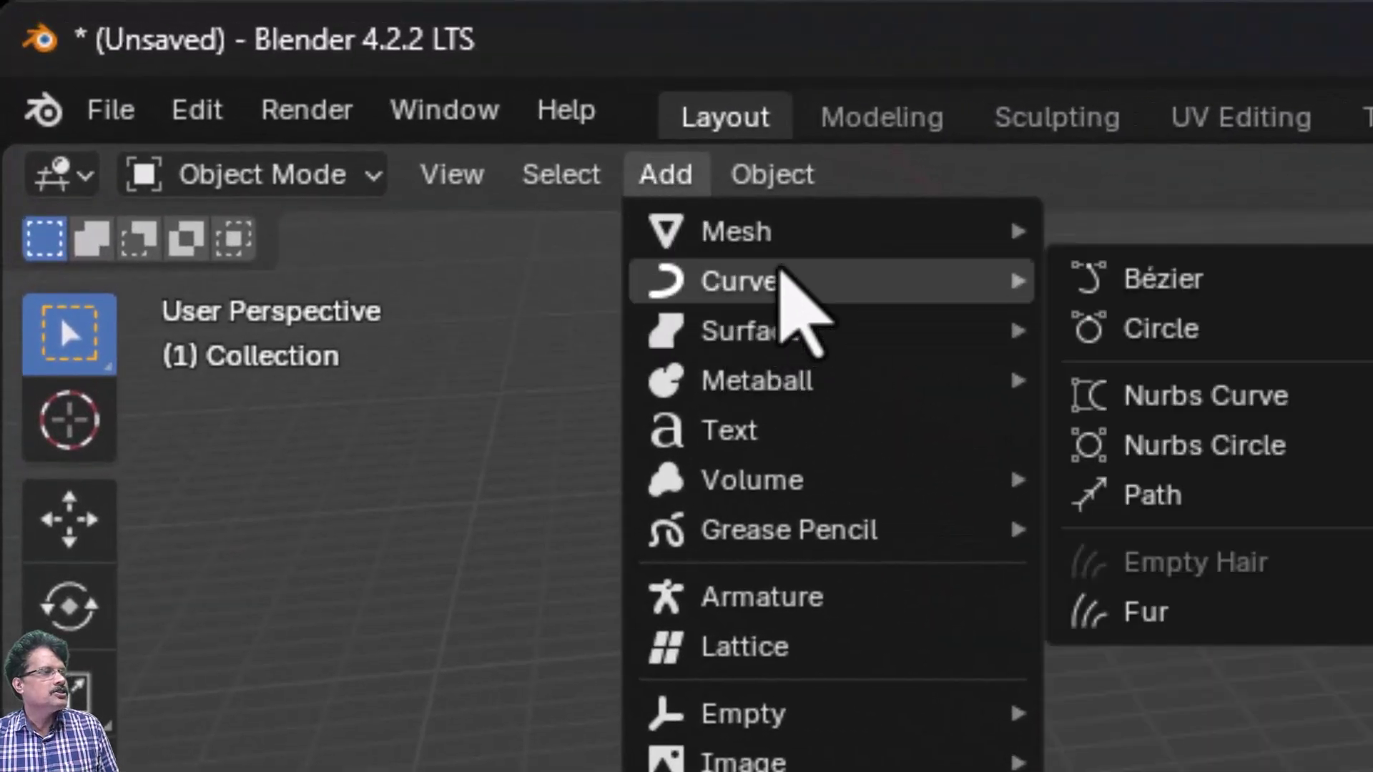
left_click(1174, 345)
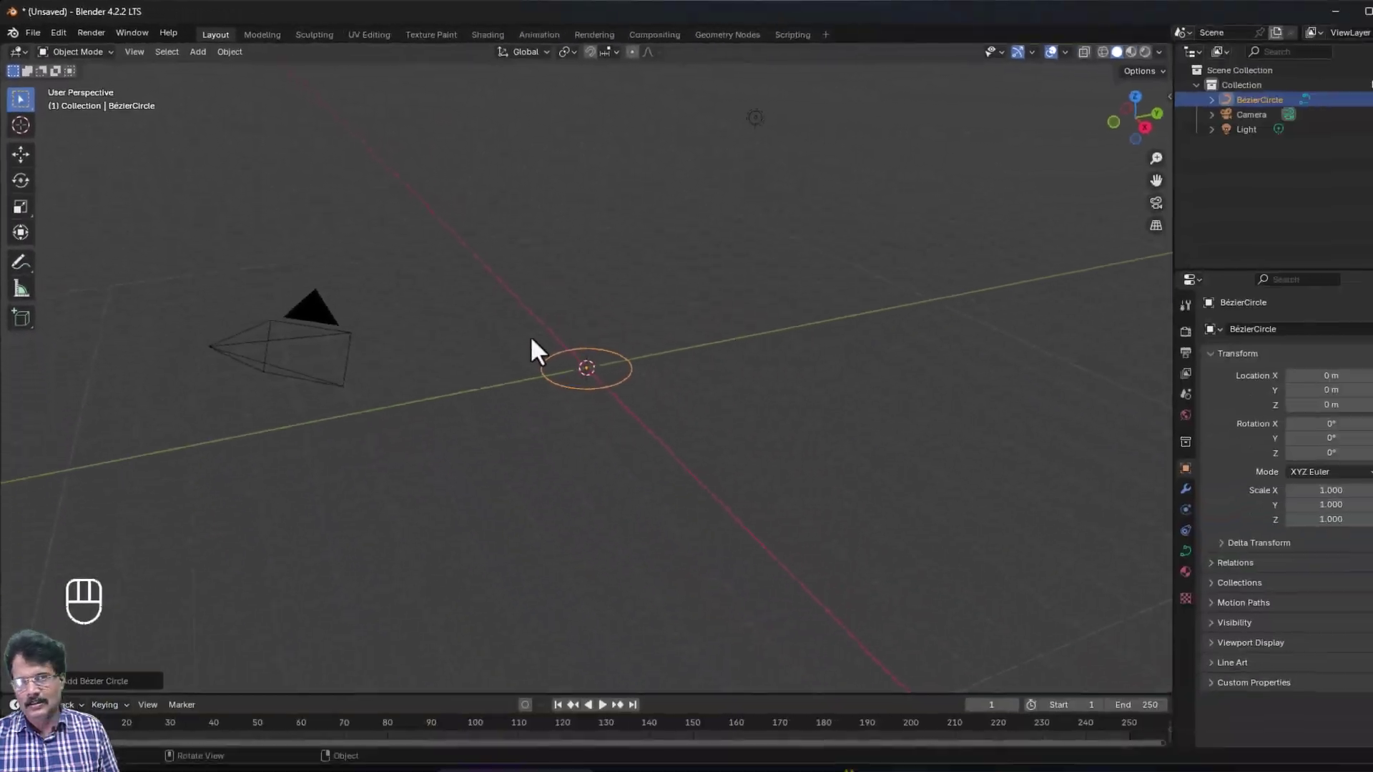
key("KP_7")
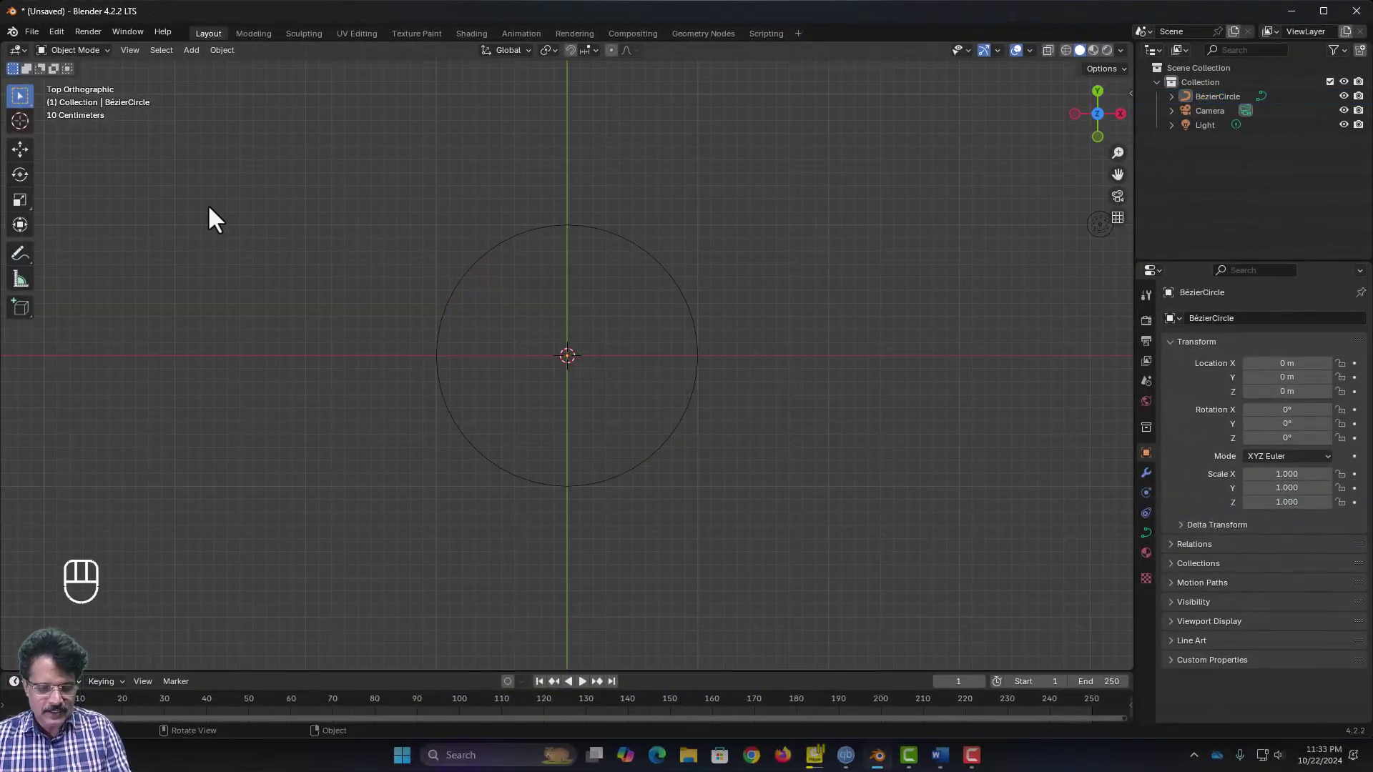
- Add a mesh circle and move it to the right of the Bézier circle, slightly above the X axis
key("shift+a")
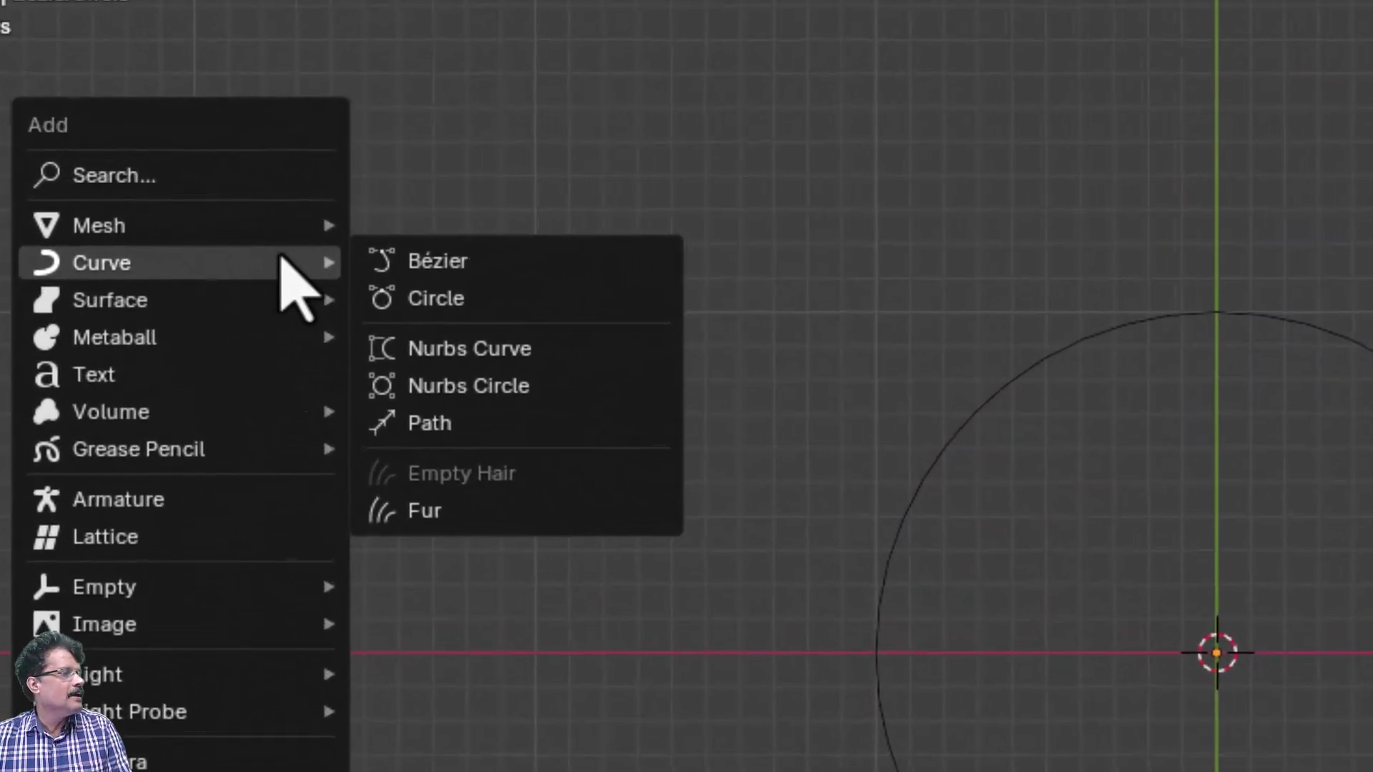
mouse_move(197, 228)
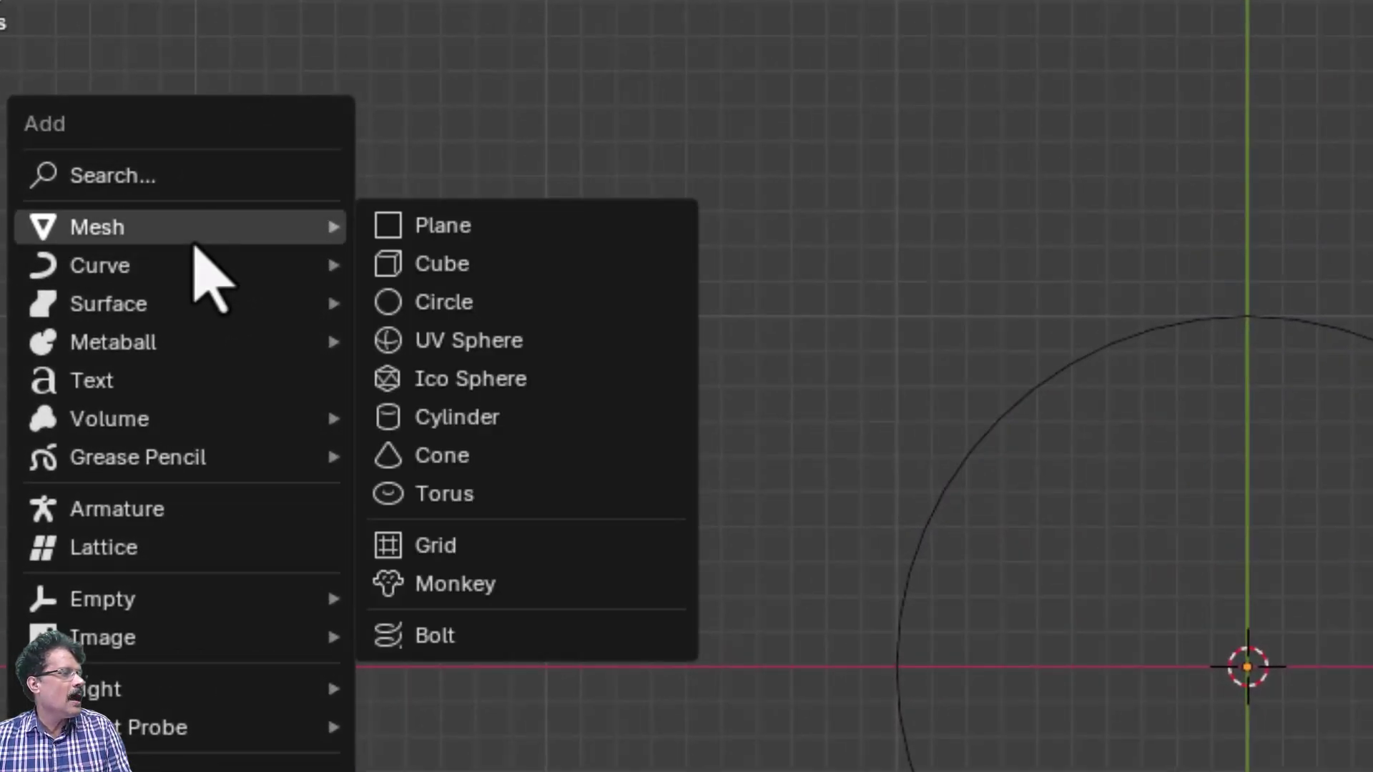
left_click(557, 320)
key("g")
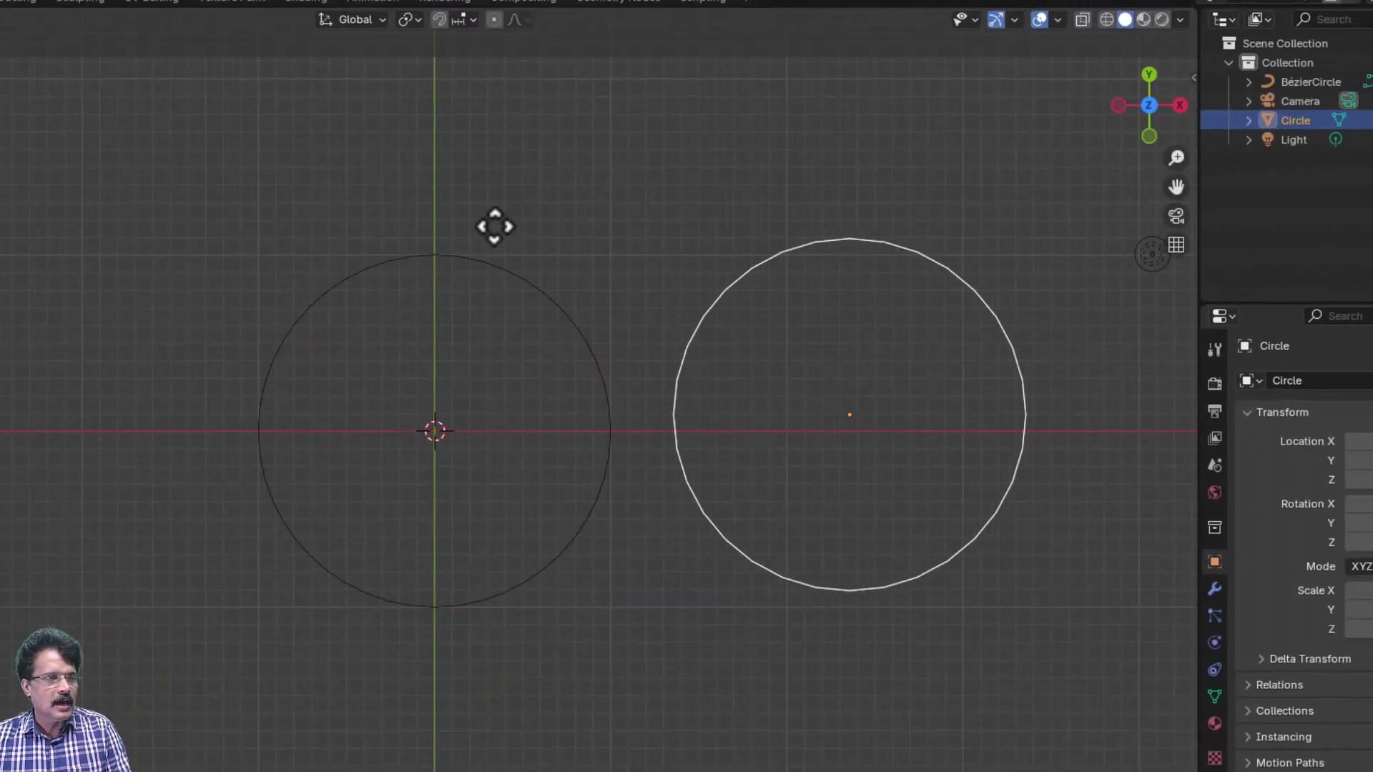
left_click(506, 211)
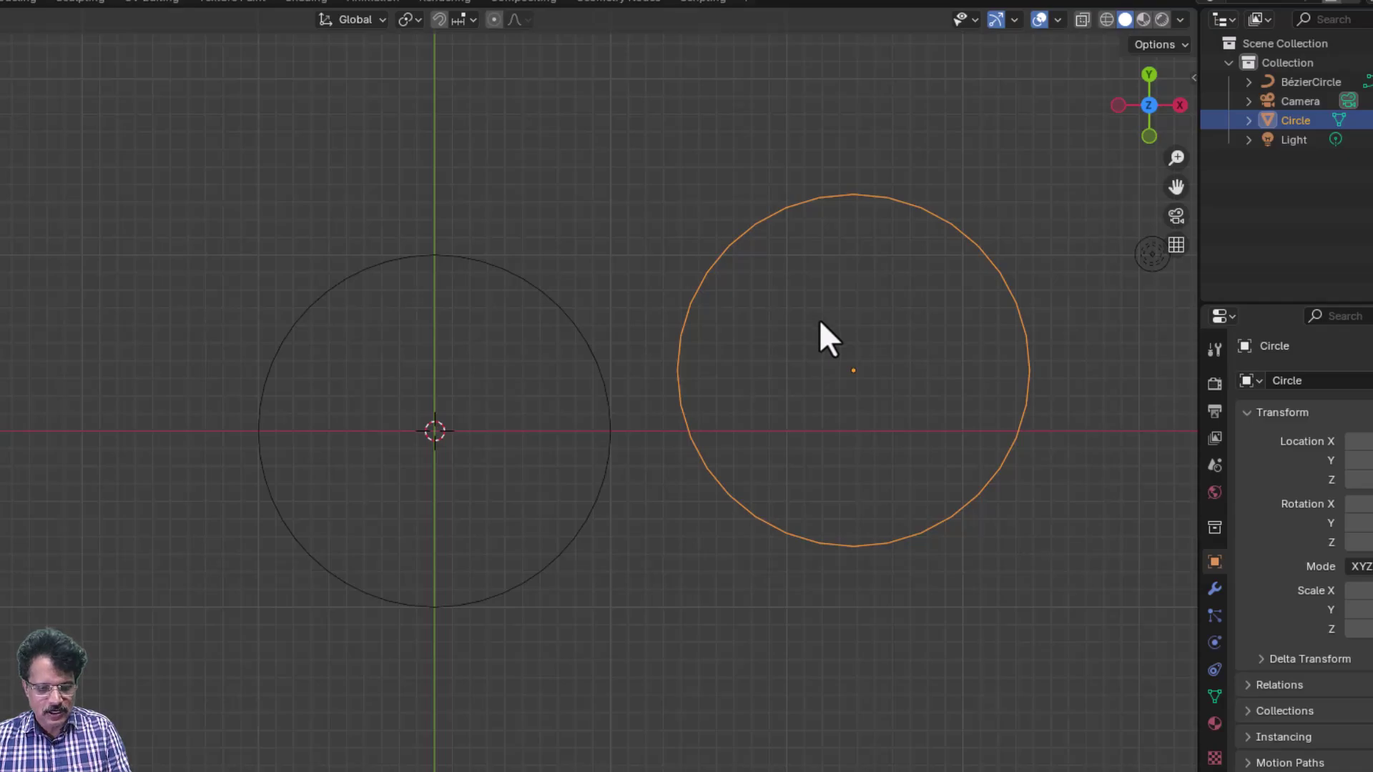
- Check the mesh circle in Edit Mode and delete the whole circle object from the scene
key("Tab")
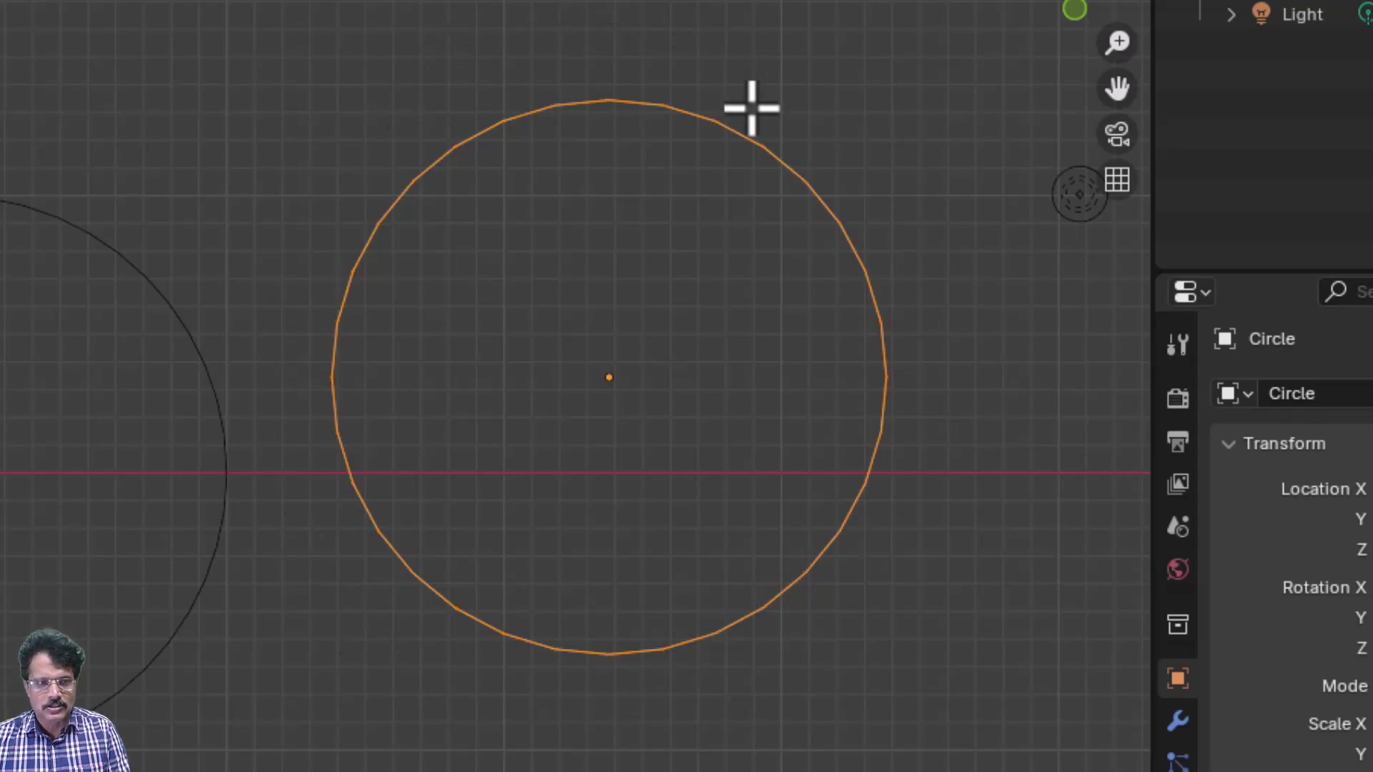
key("Tab")
key("x")
left_click(727, 168)
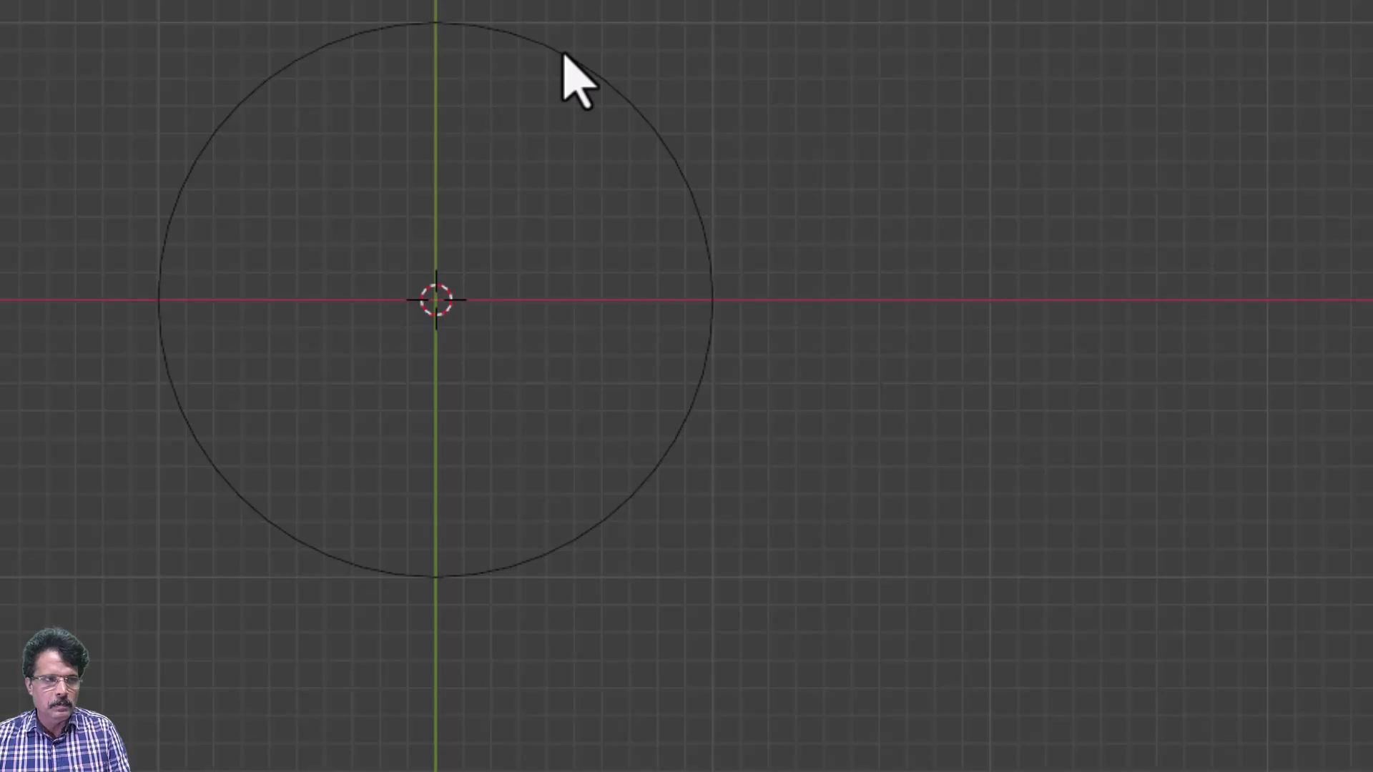
- Select the Bézier circle and examine its control points and handles in Edit Mode
left_click(563, 56)
key("Tab")
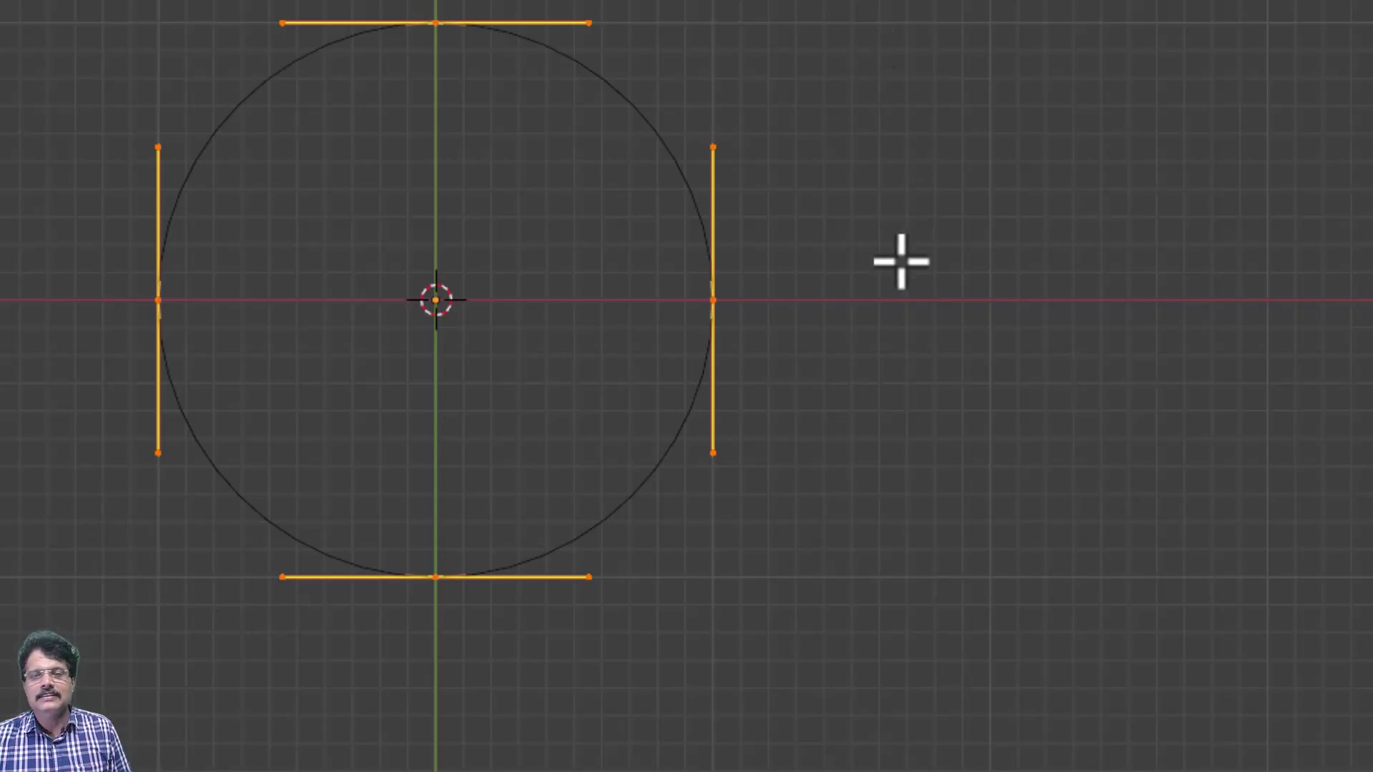
key("Tab")
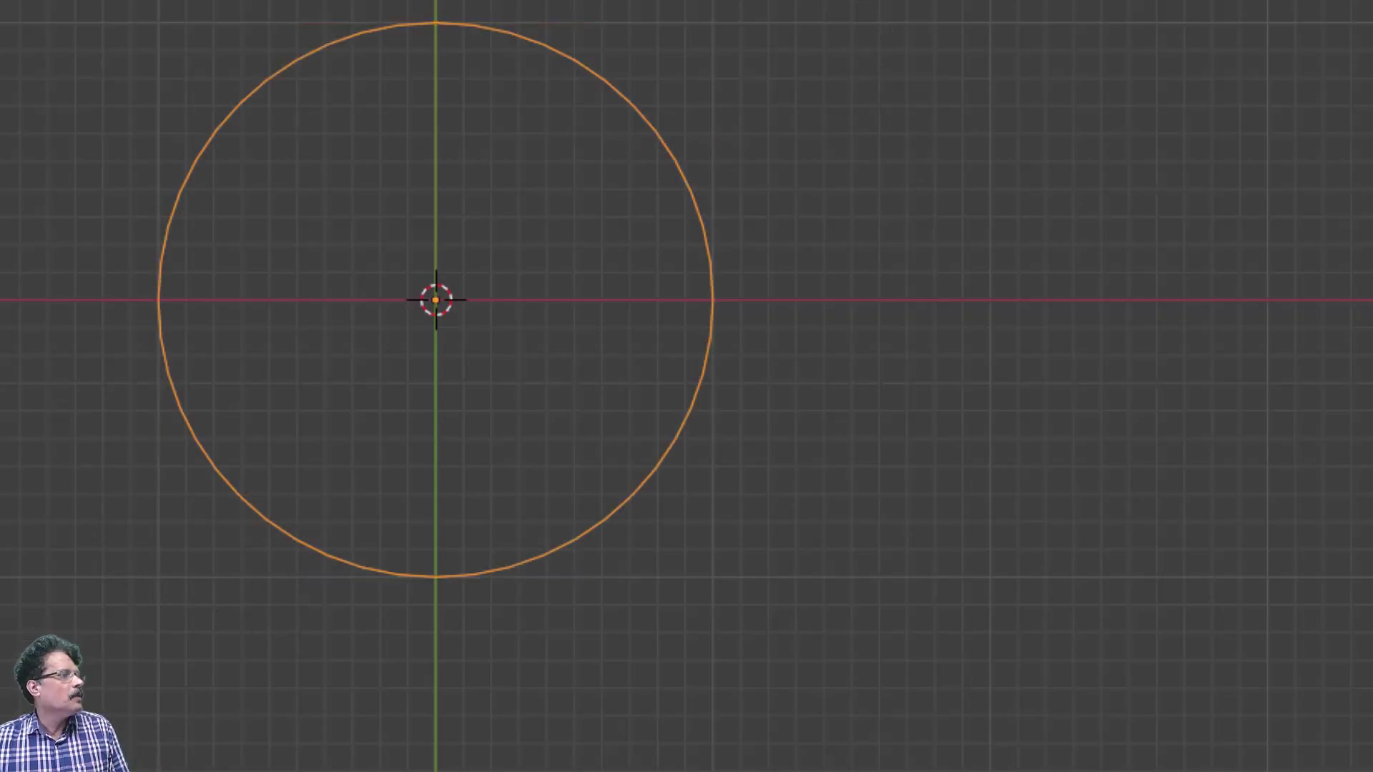
- Save the file as 06_rotate_gizmos.blend in the 01_object_mode folder
key("ctrl+s")
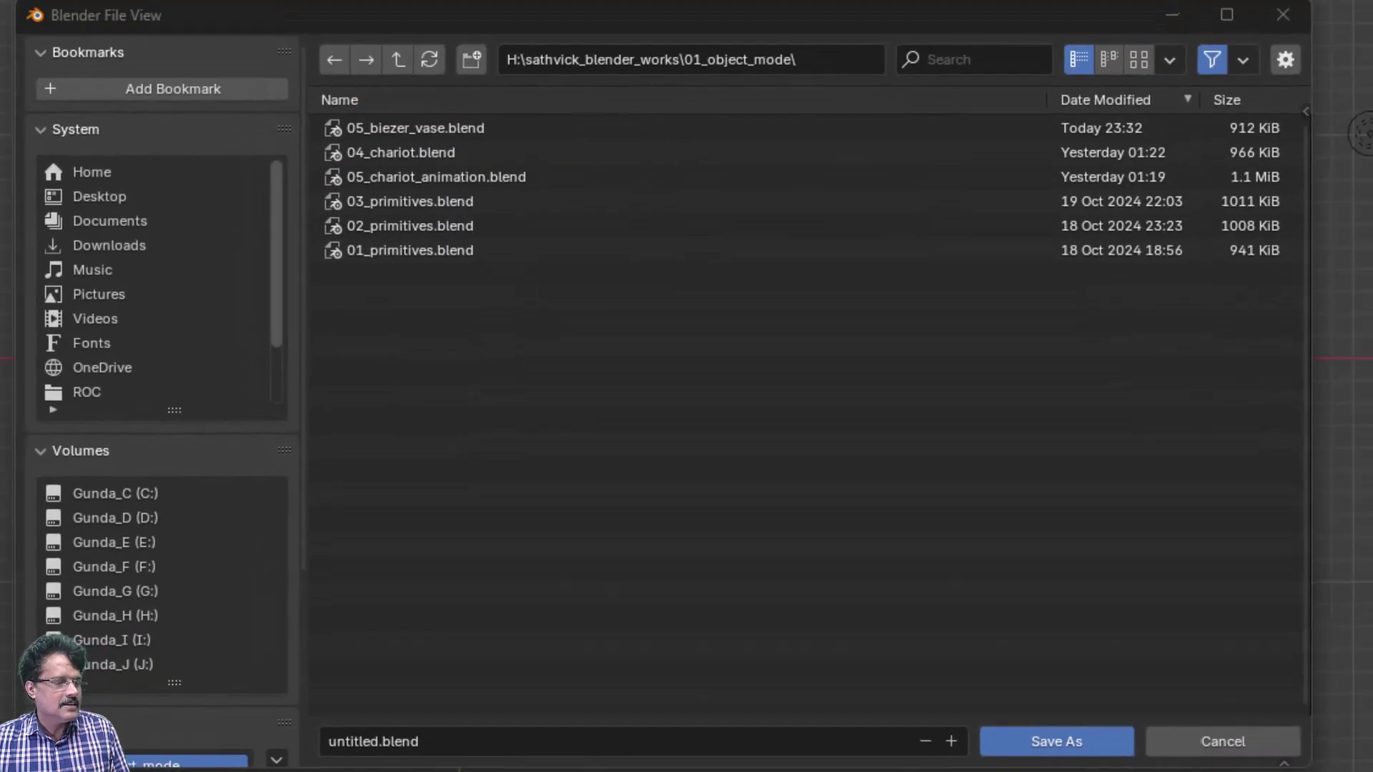
left_click(453, 740)
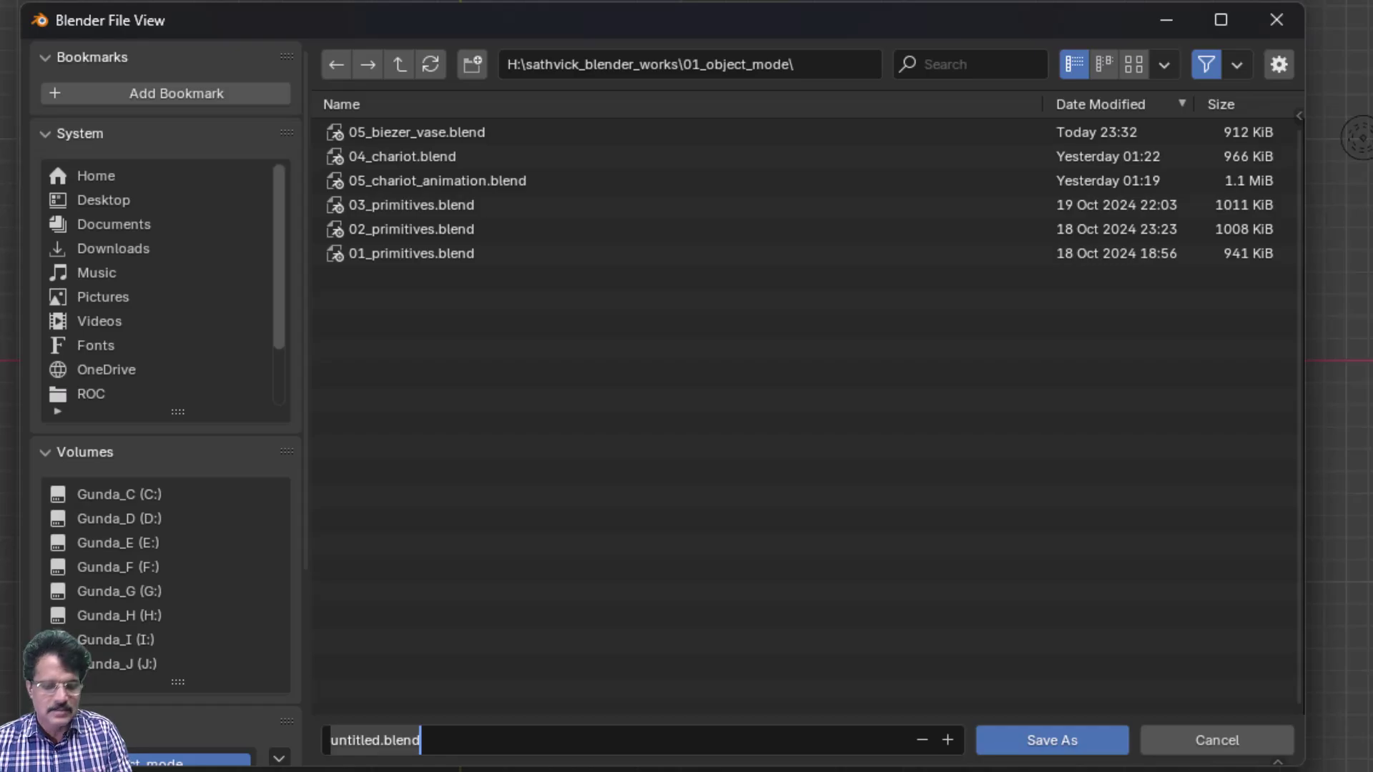
type("06_")
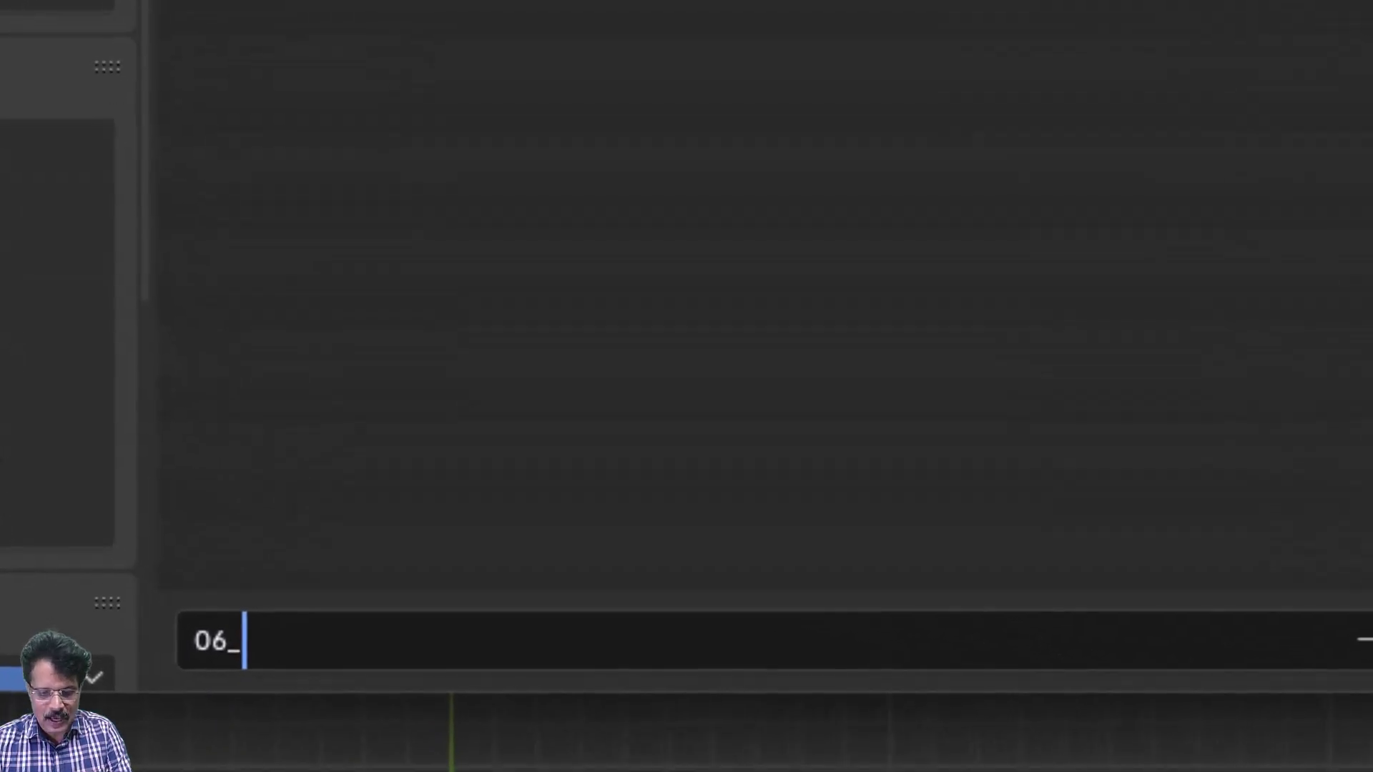
type("rotate")
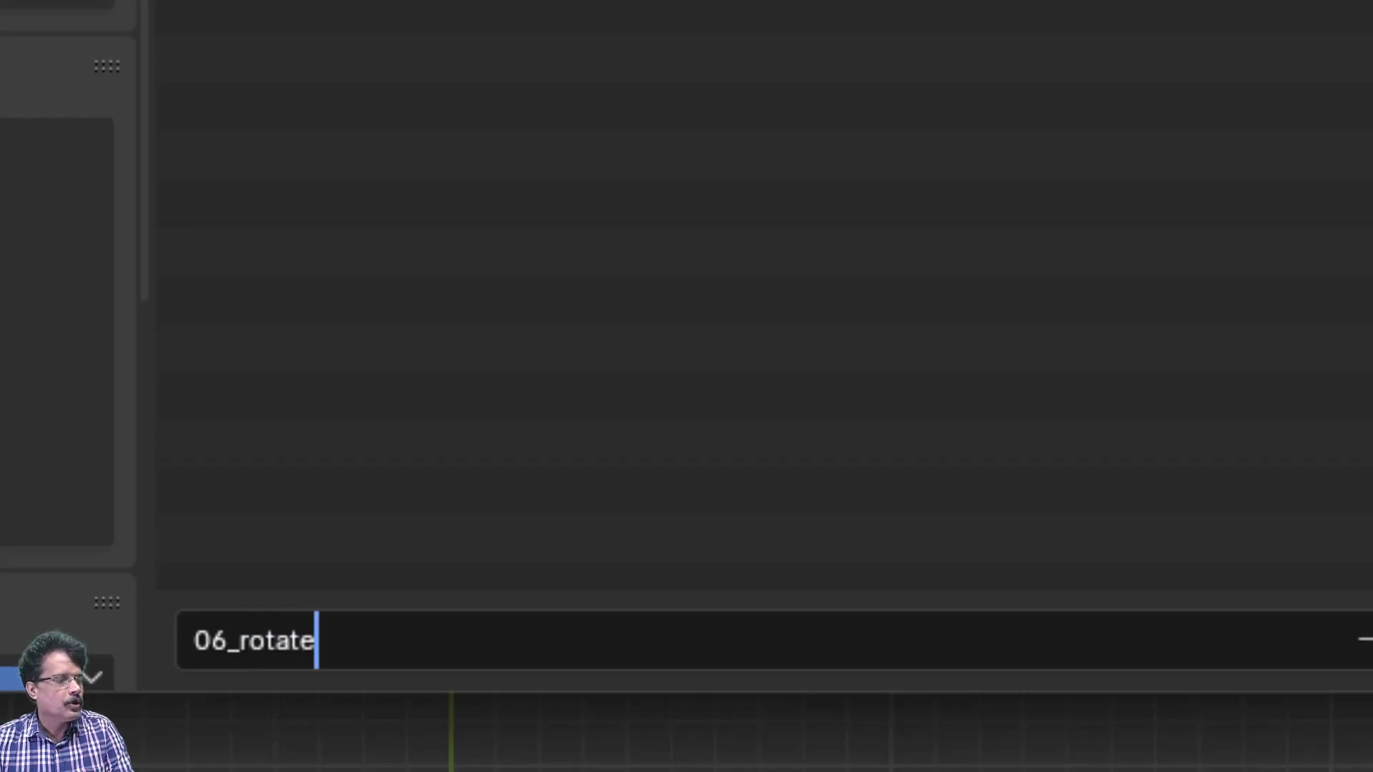
type("_gizomos.blend")
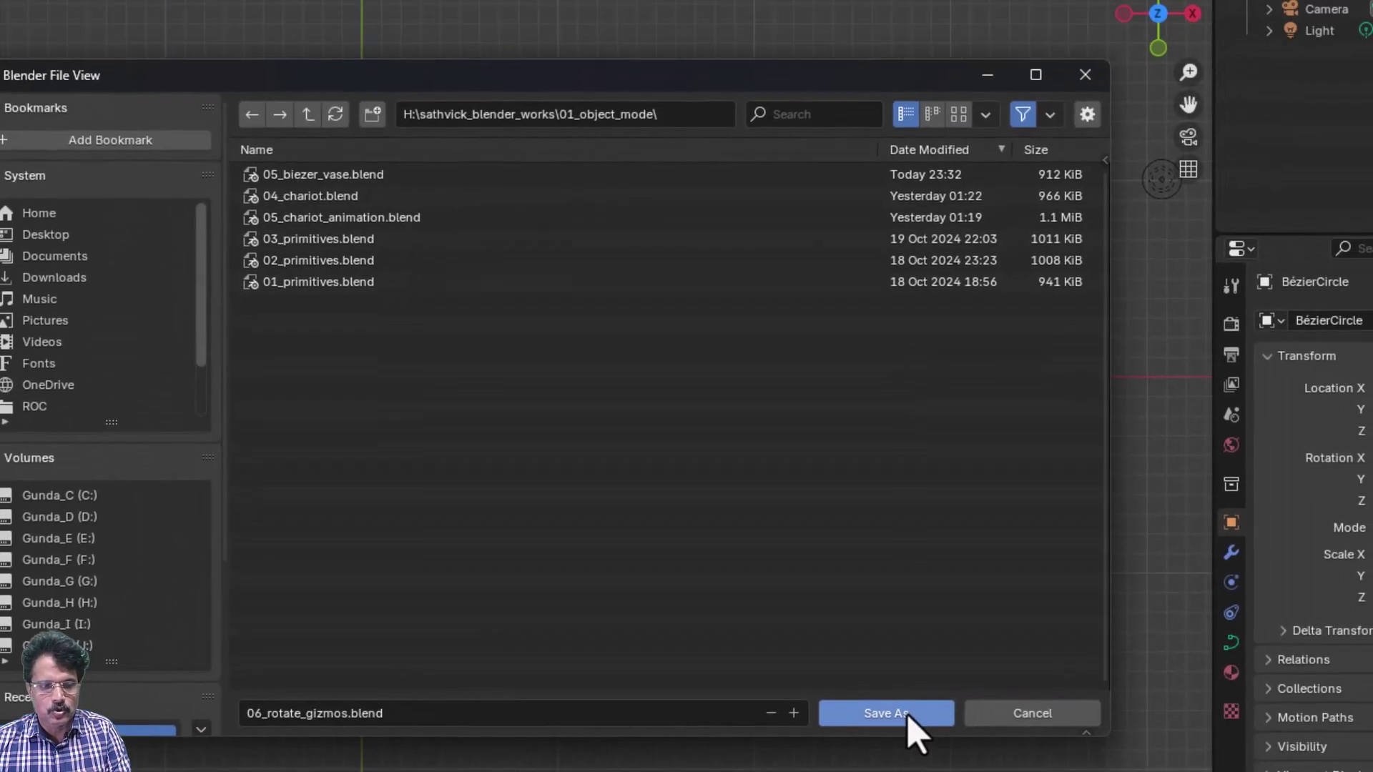
left_click(1276, 671)
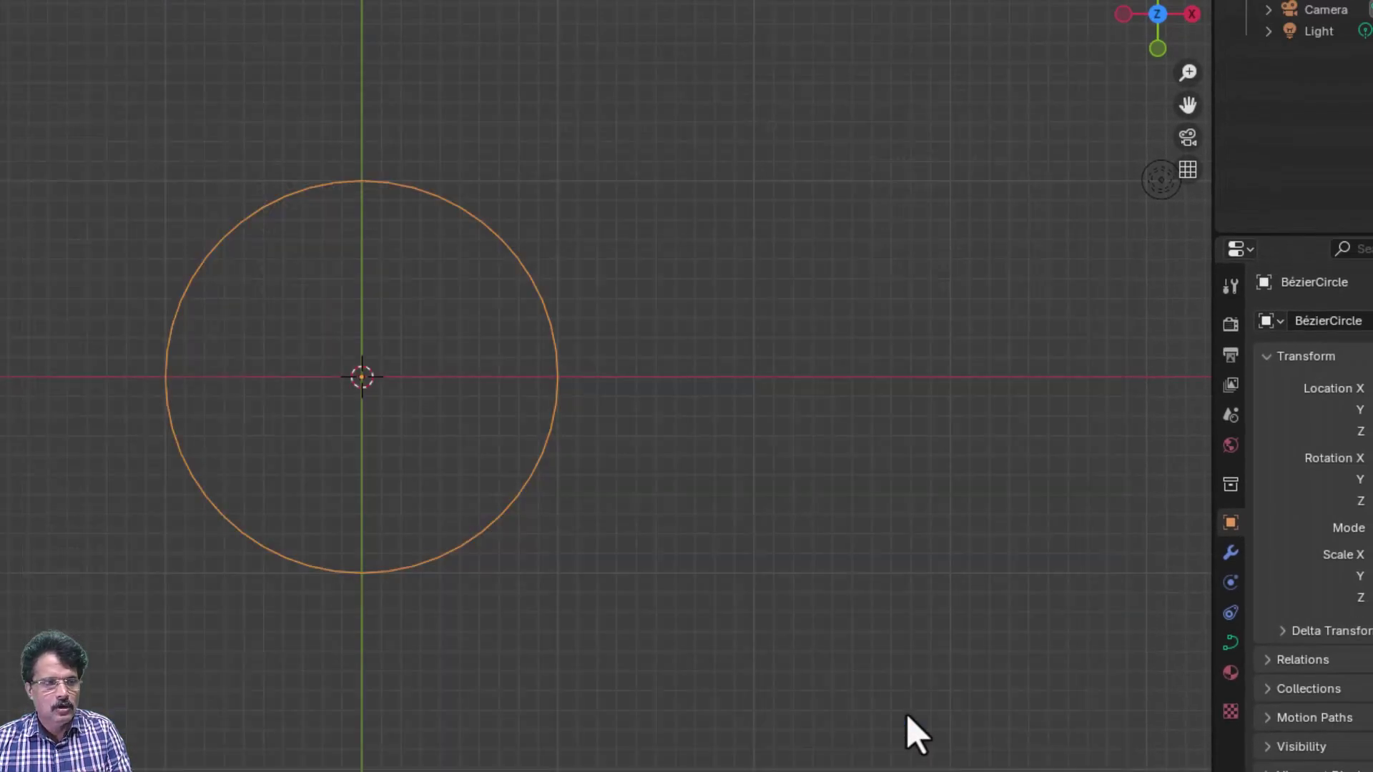
- Rename the Bézier circle object as redgizmo
double_click(1295, 29)
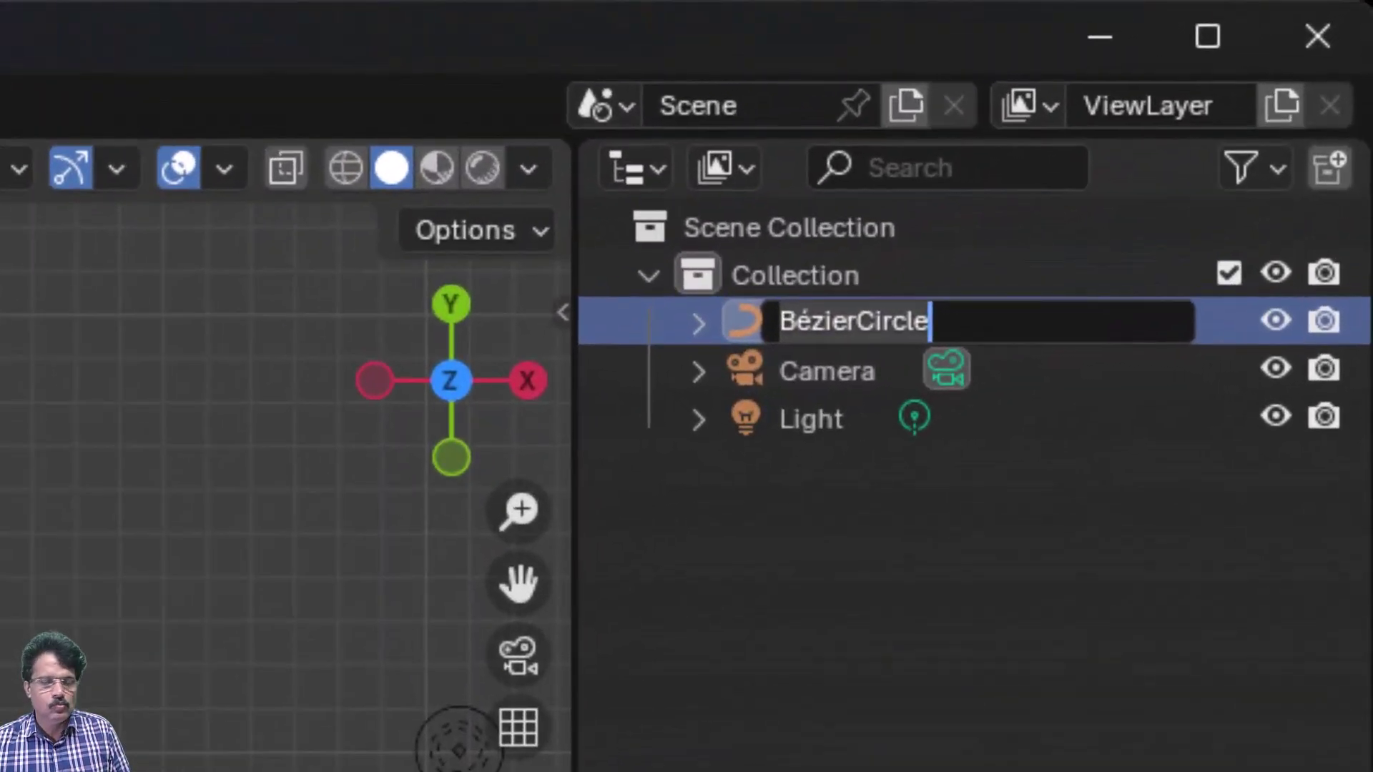
type("red")
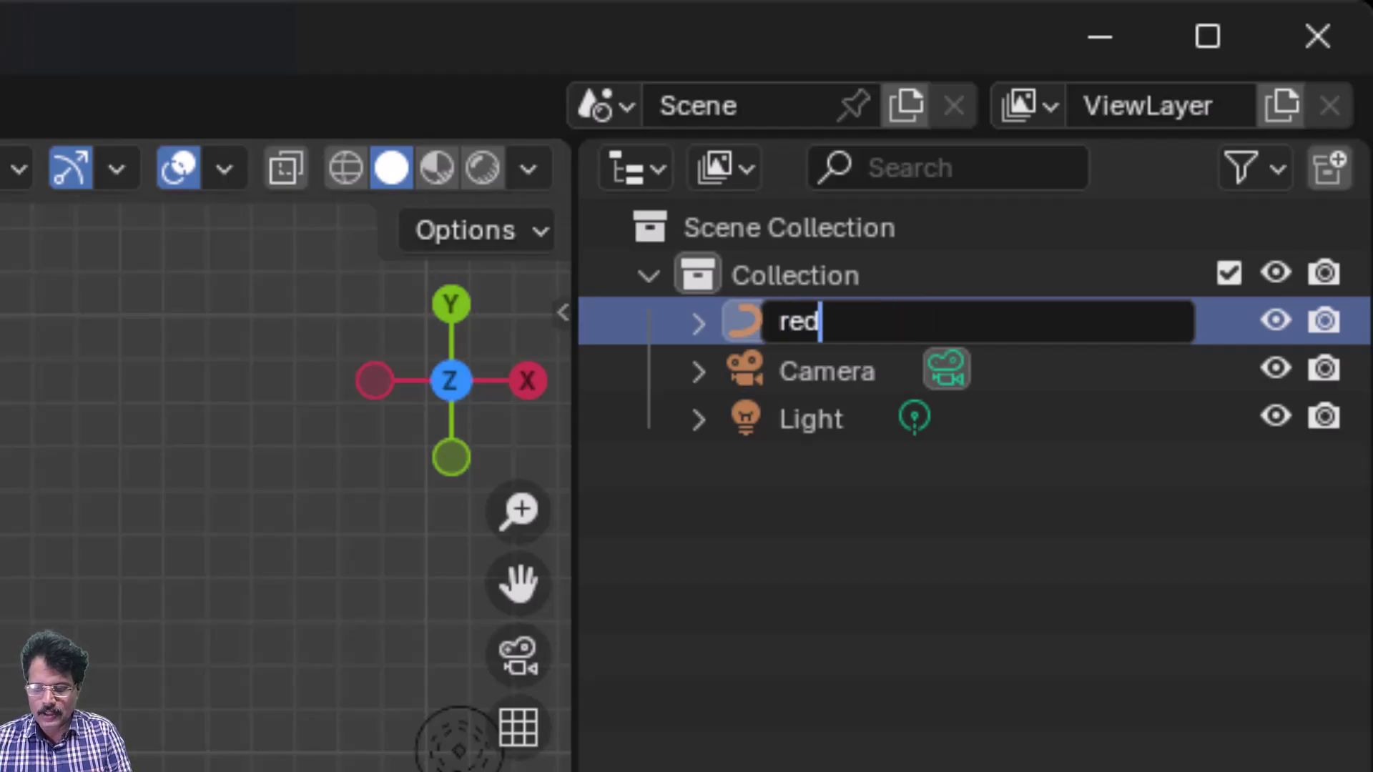
type("gizmo")
key("Return")
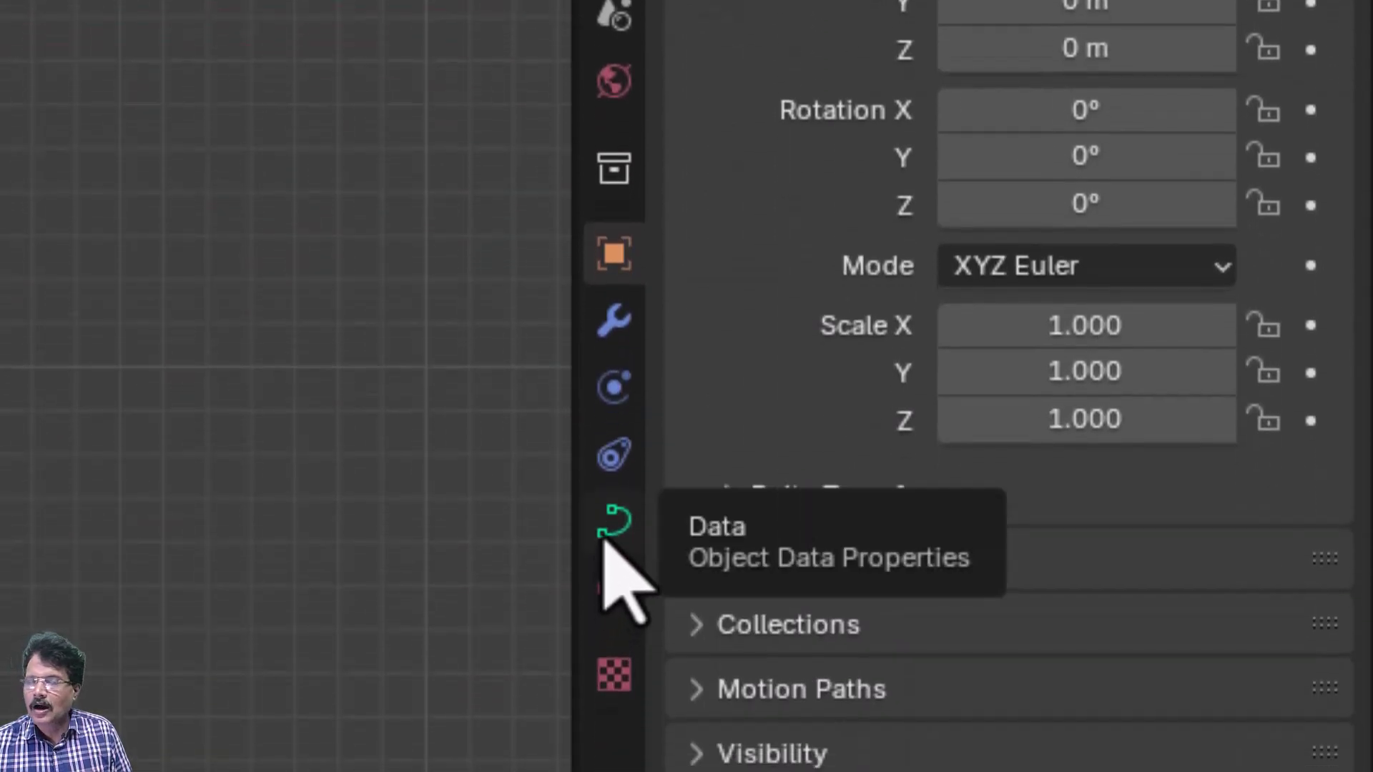
- Bring up the Geometry and Bevel settings in the redgizmo curve's object data properties
left_click(604, 542)
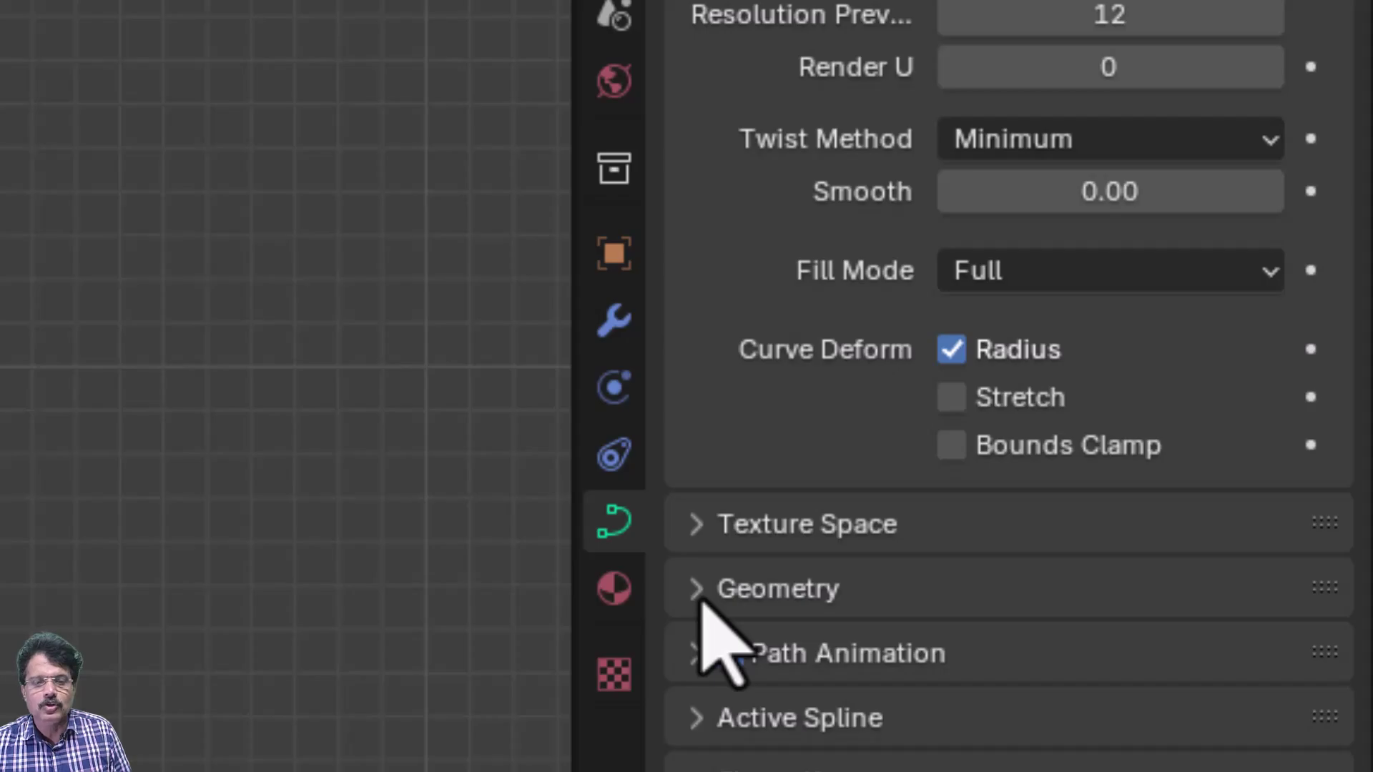
left_click(704, 589)
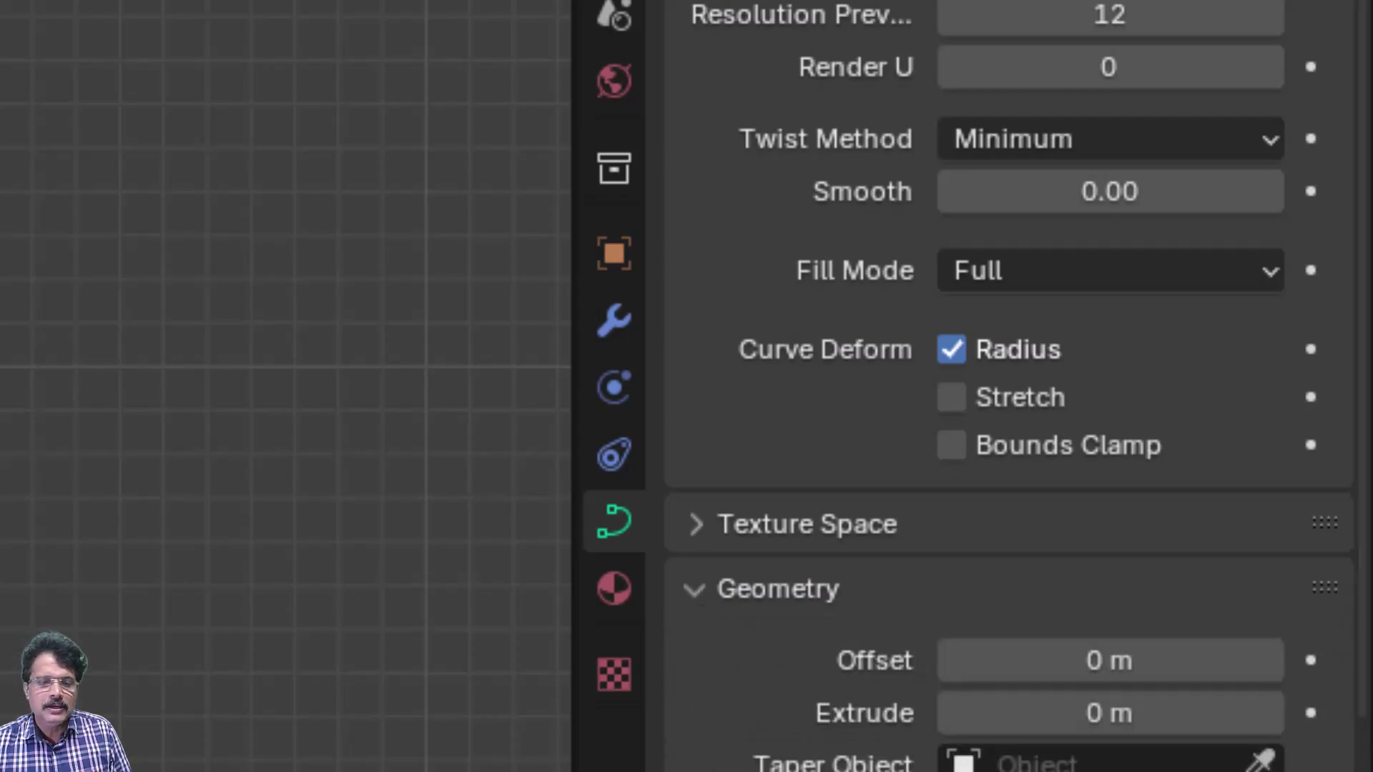
scroll(705, 603, "down", 5)
scroll(1008, 386, "down", 4)
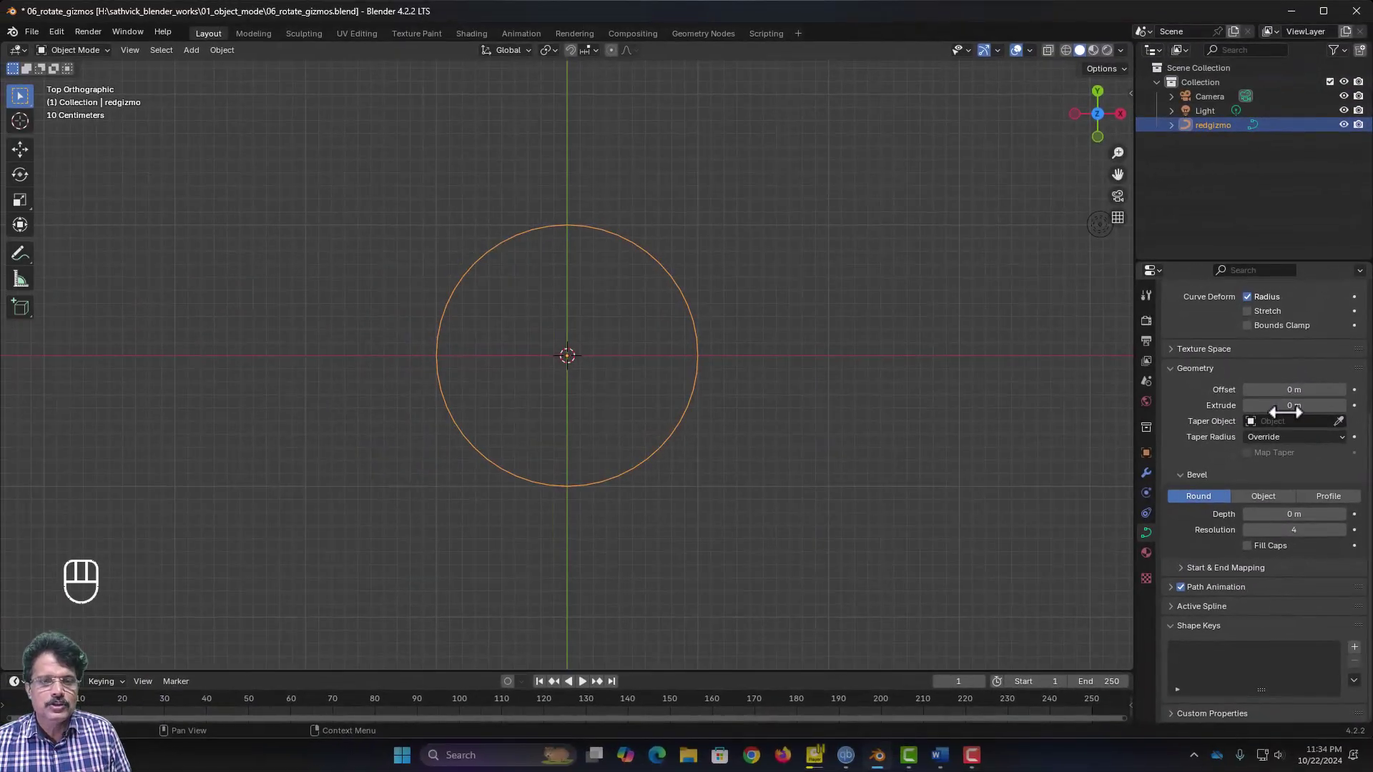
- Try extruding the redgizmo curve by 0.59 m and reset its extrusion to 0 m
left_click_drag(1291, 409, 1315, 405)
middle_click_drag(623, 271, 611, 442)
mouse_move(1290, 406)
left_mouse_down()
mouse_move(1330, 406)
mouse_move(1287, 406)
left_mouse_up()
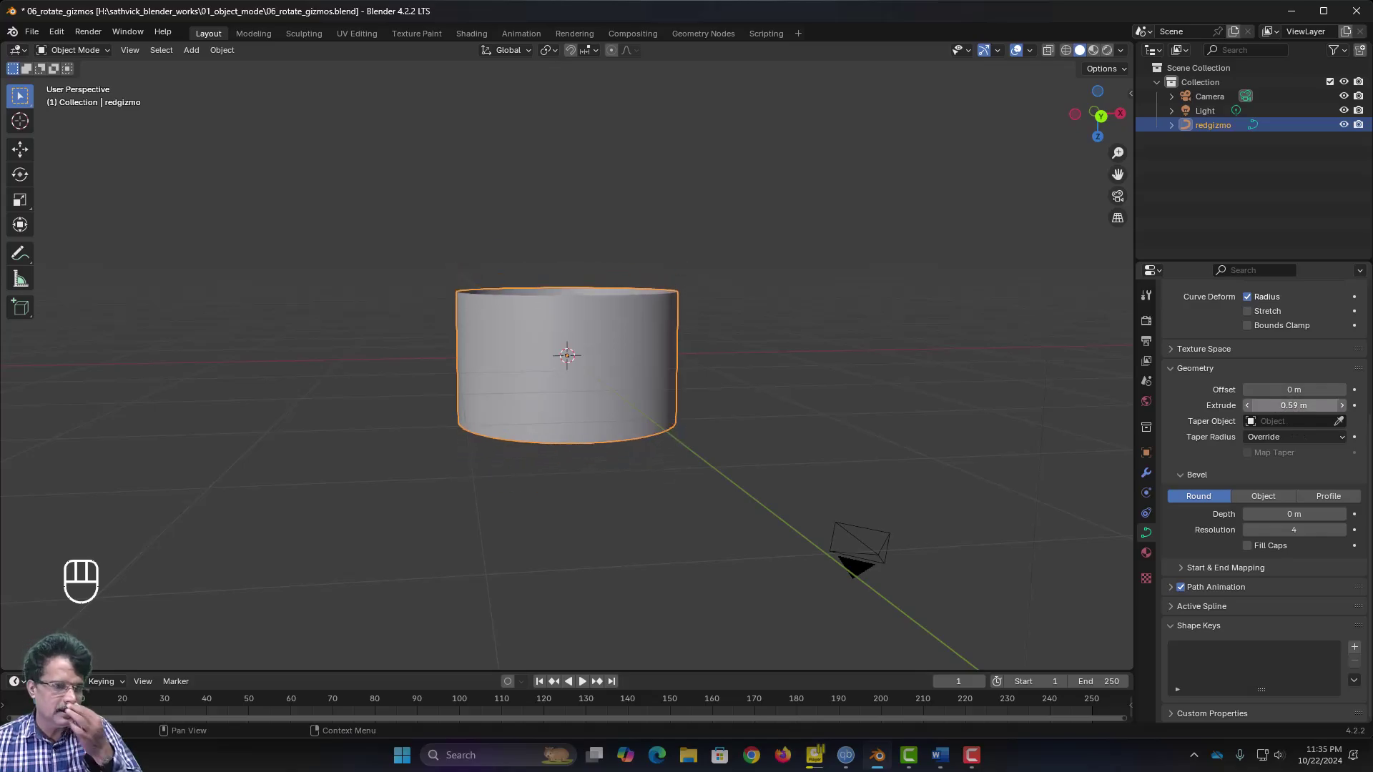
double_click(1287, 405)
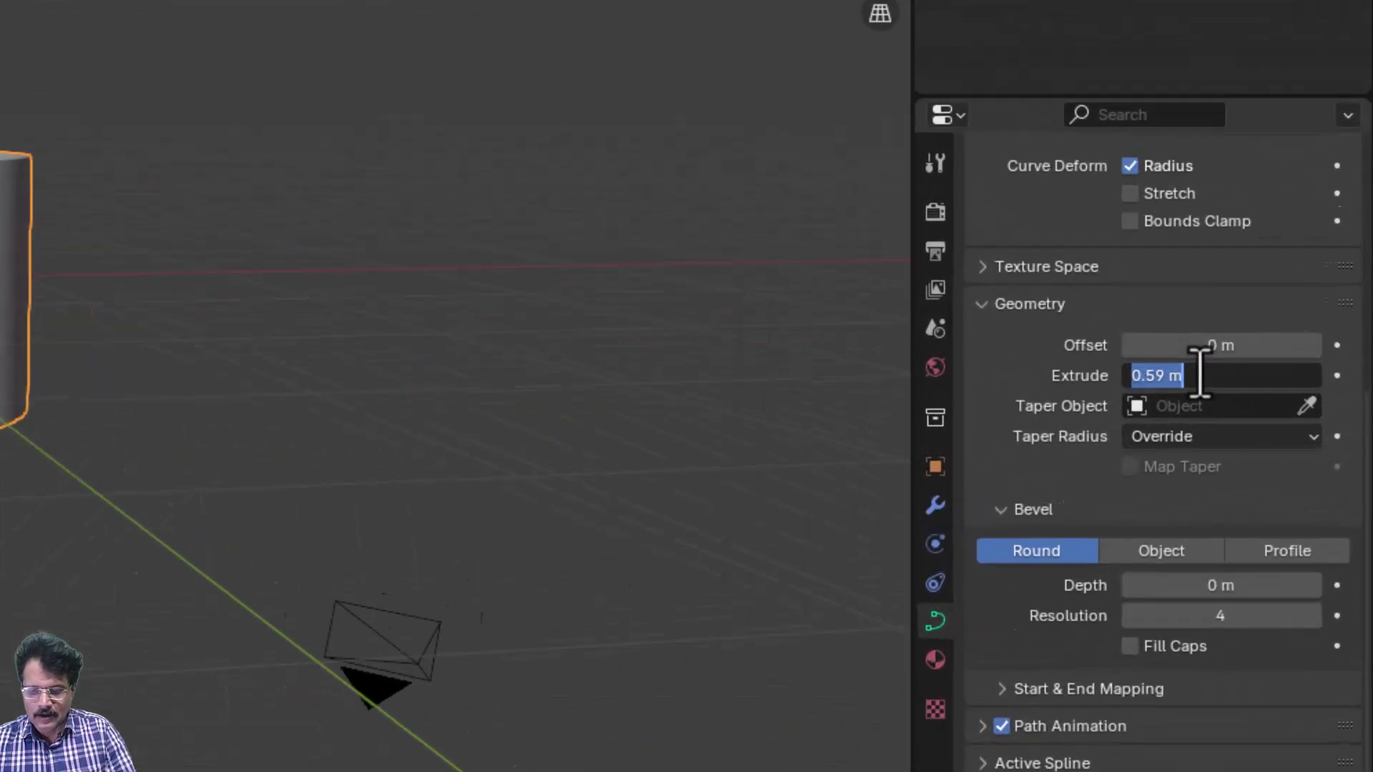
type("0")
key("Return")
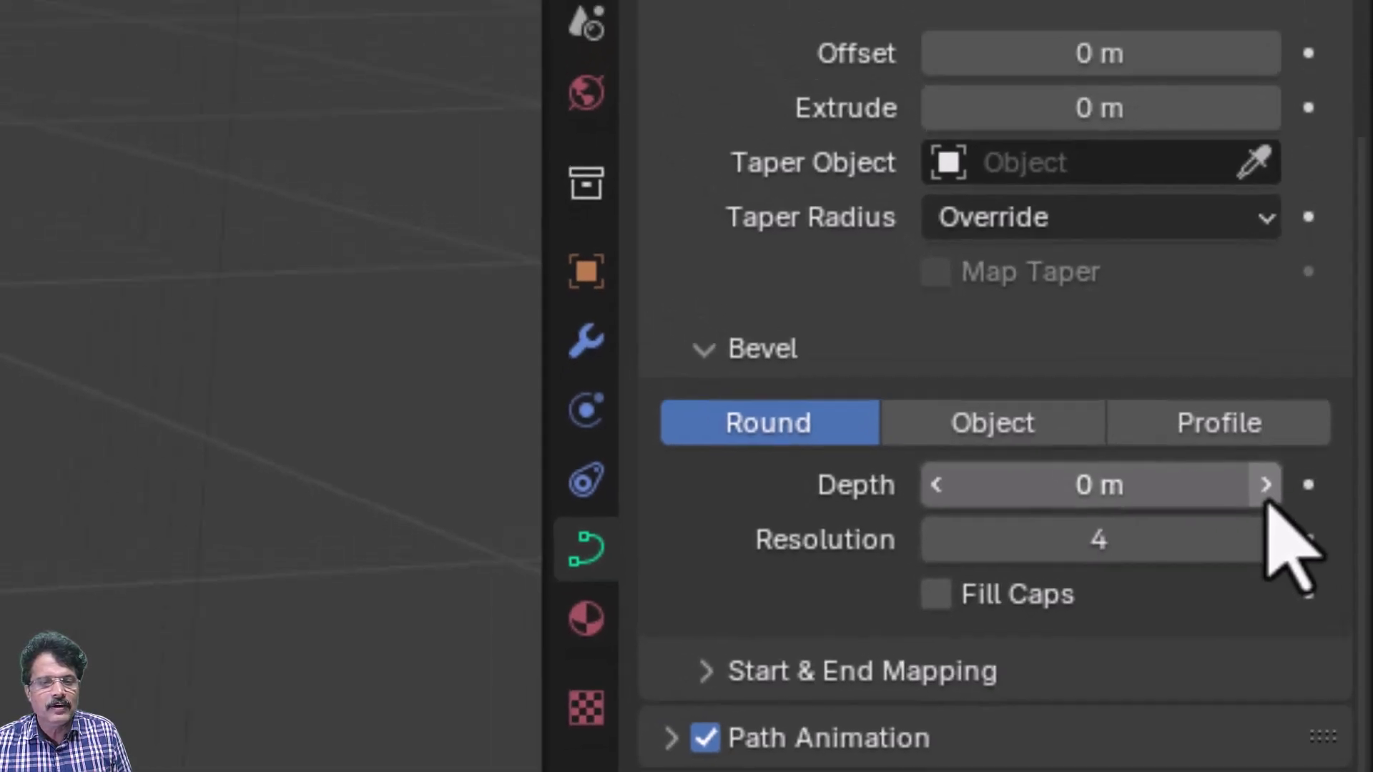
- Give the redgizmo curve a round bevel with a depth of 0.03 m
left_click(1253, 452)
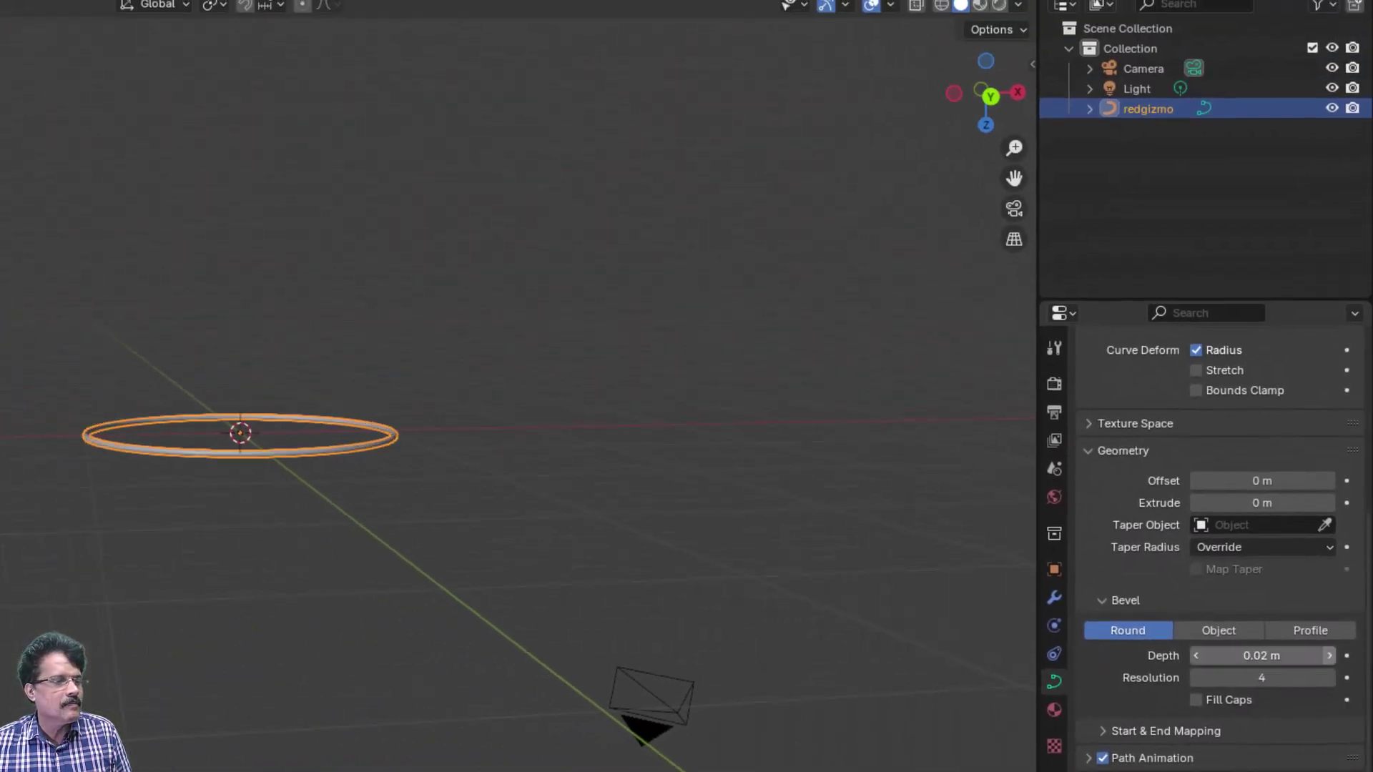
left_click(1329, 655)
scroll(448, 573, "up", 4)
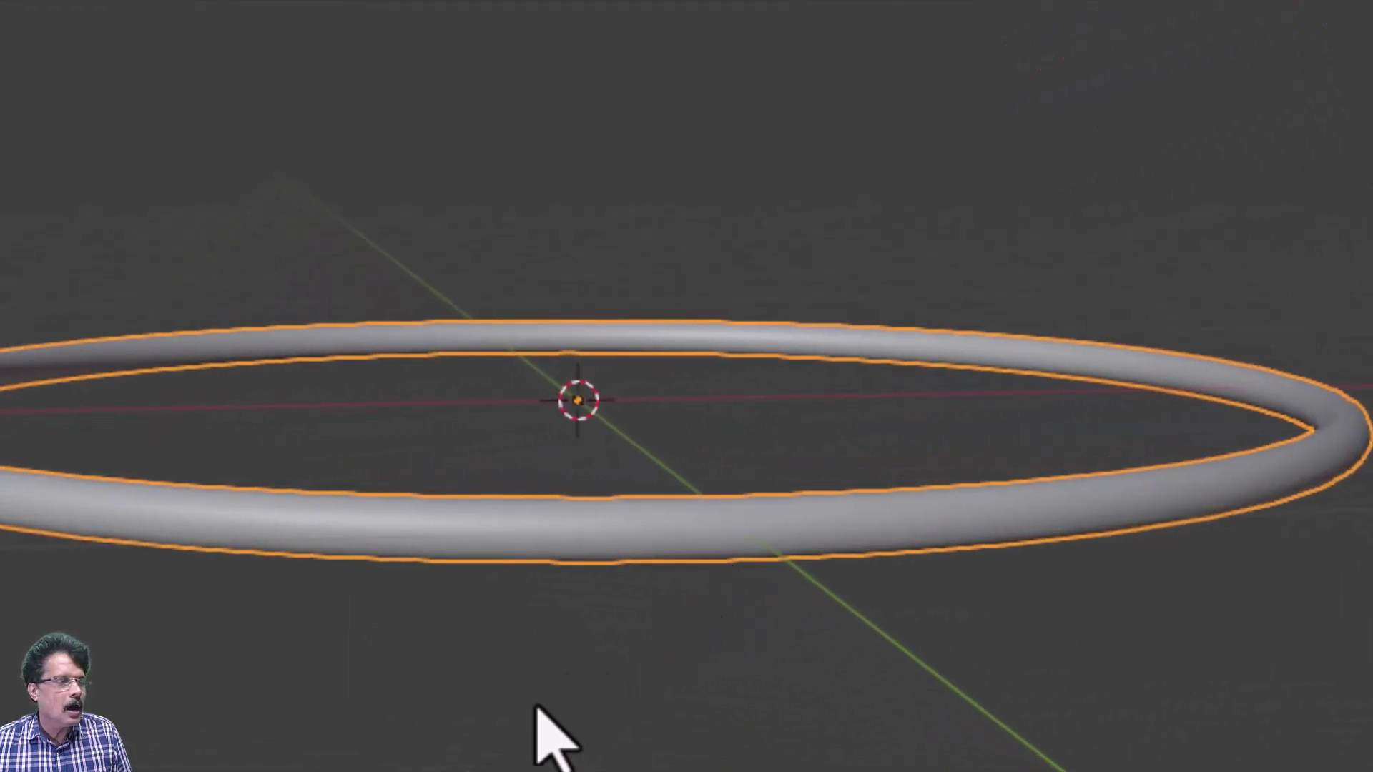
middle_click_drag(522, 711, 572, 769)
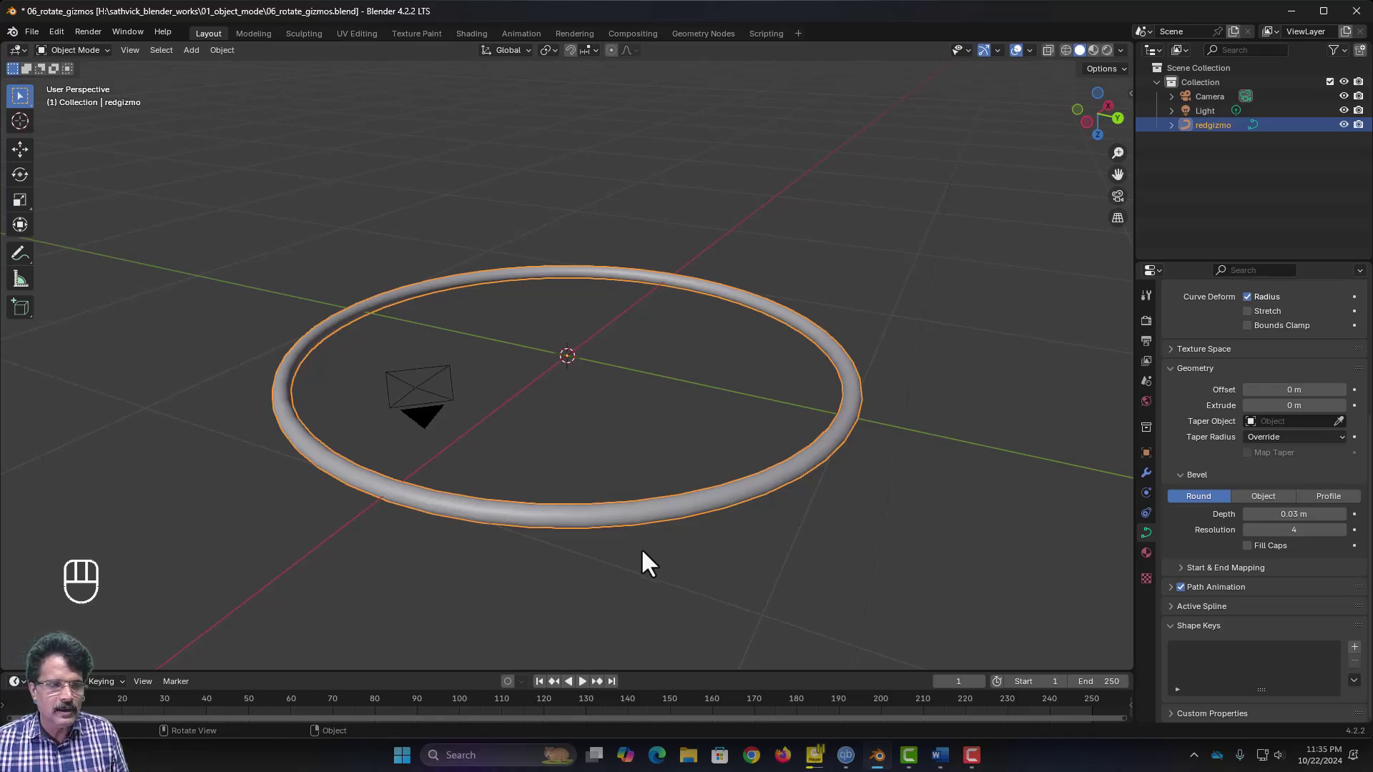
key("KP_7")
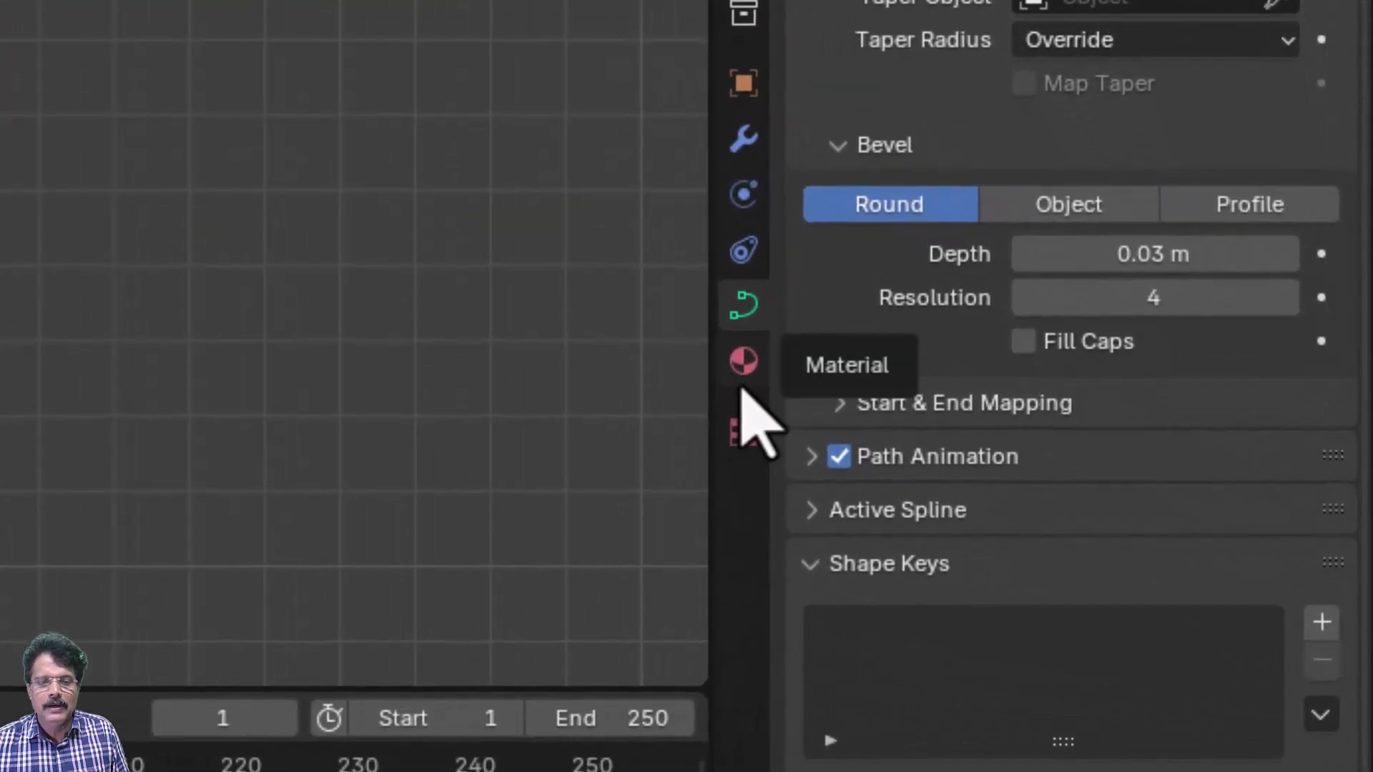
- Create a new material for redgizmo and name it redmaterial
left_click(1146, 553)
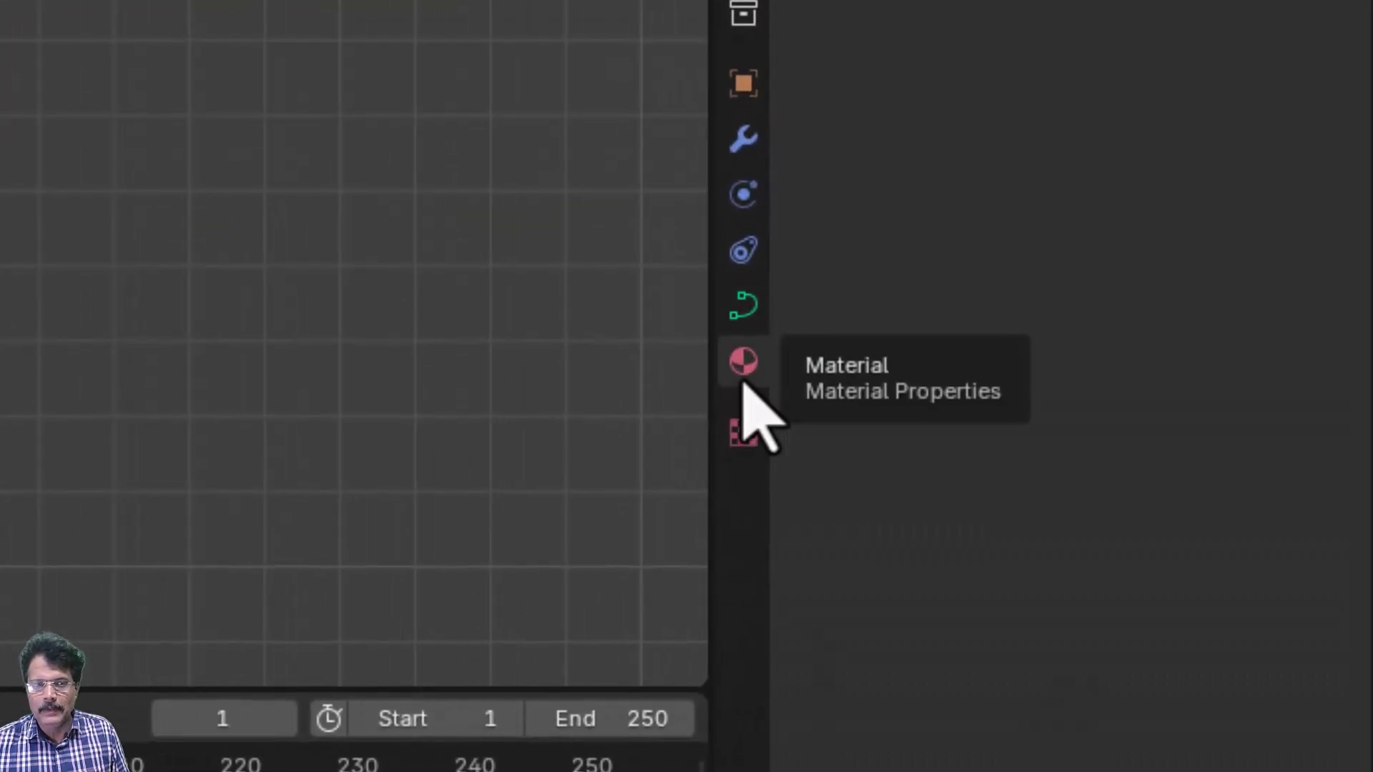
left_click(1094, 176)
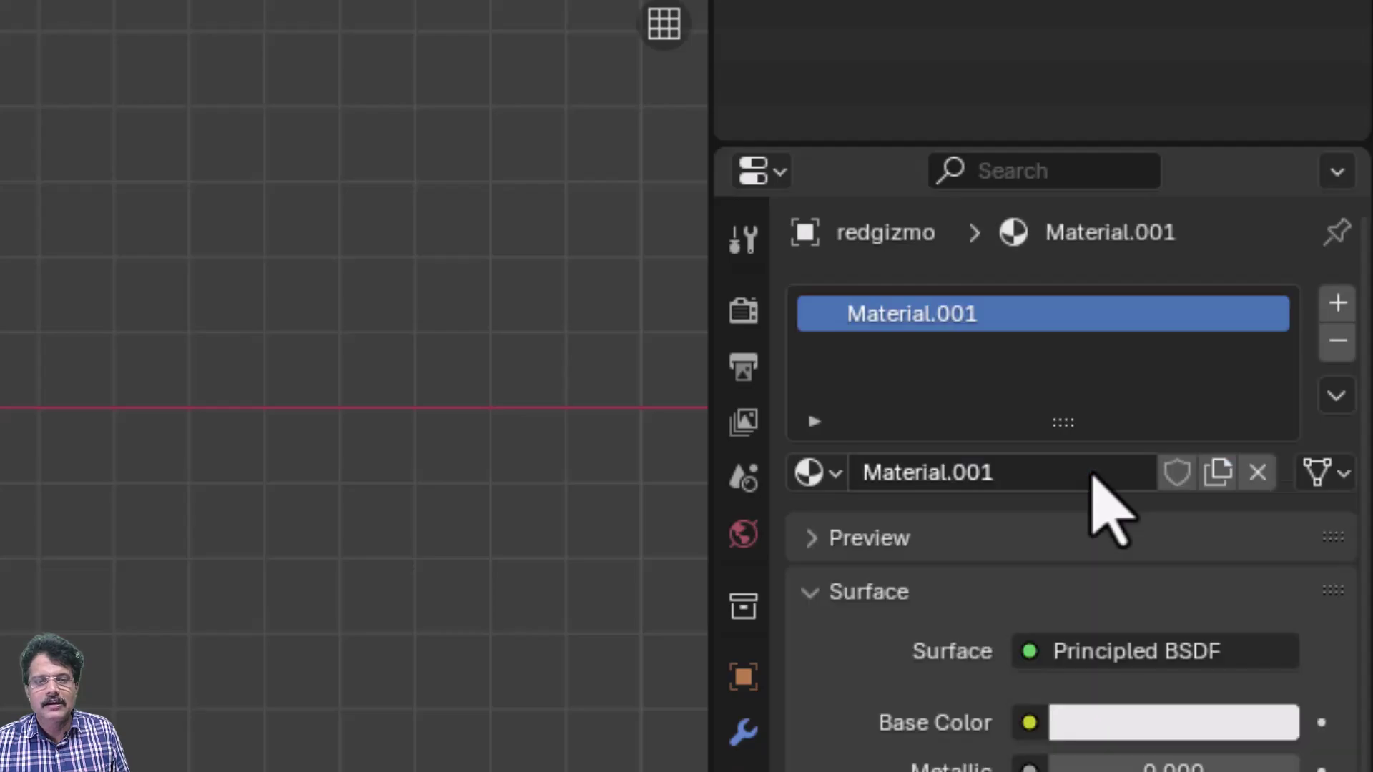
left_click(1070, 474)
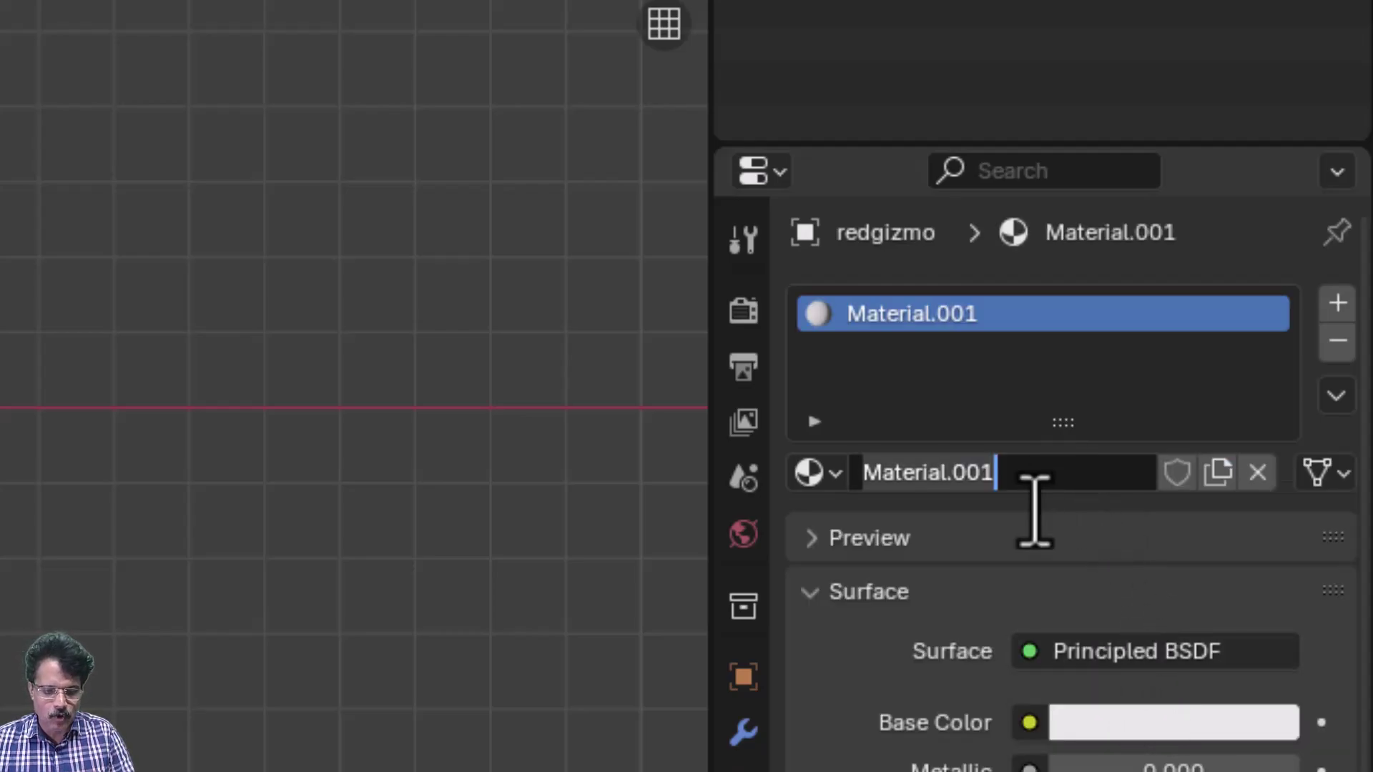
type("redmate")
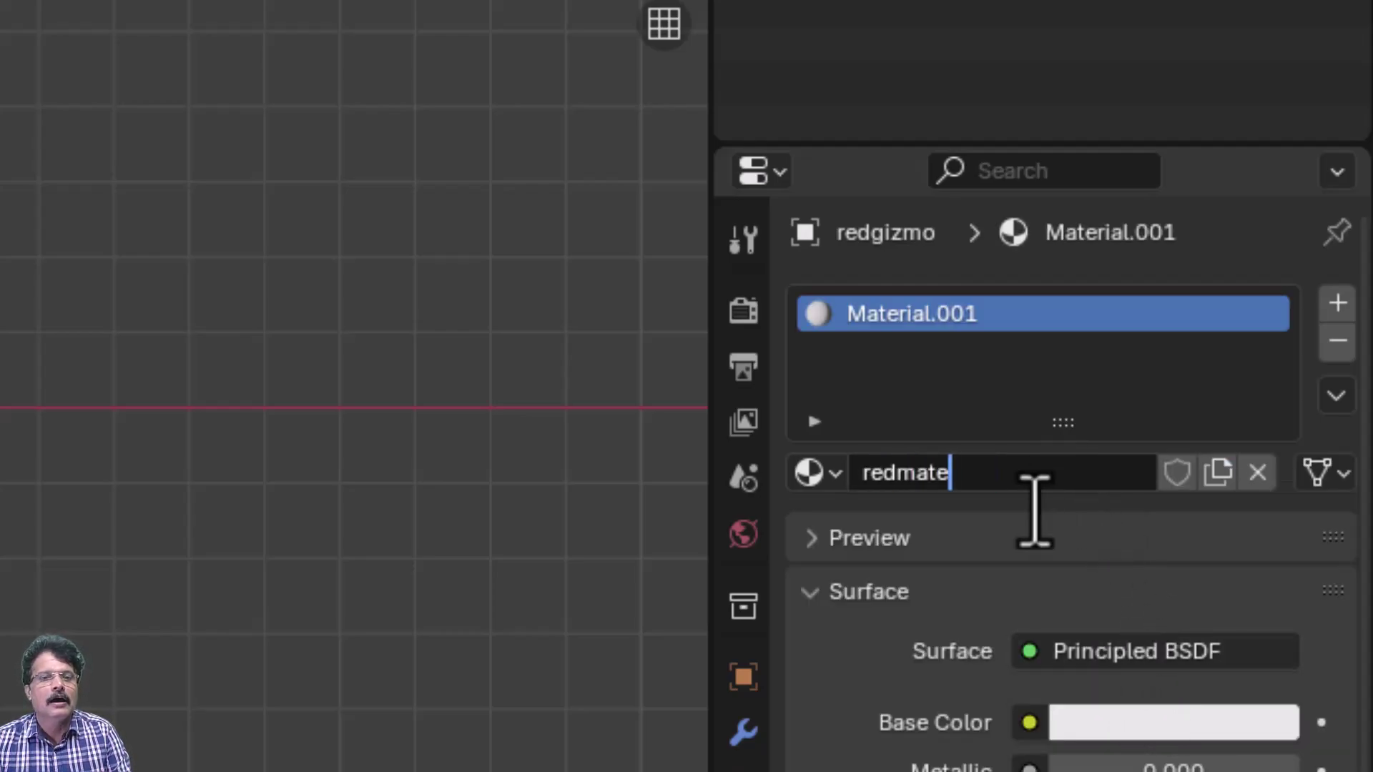
type("rial")
key("Return")
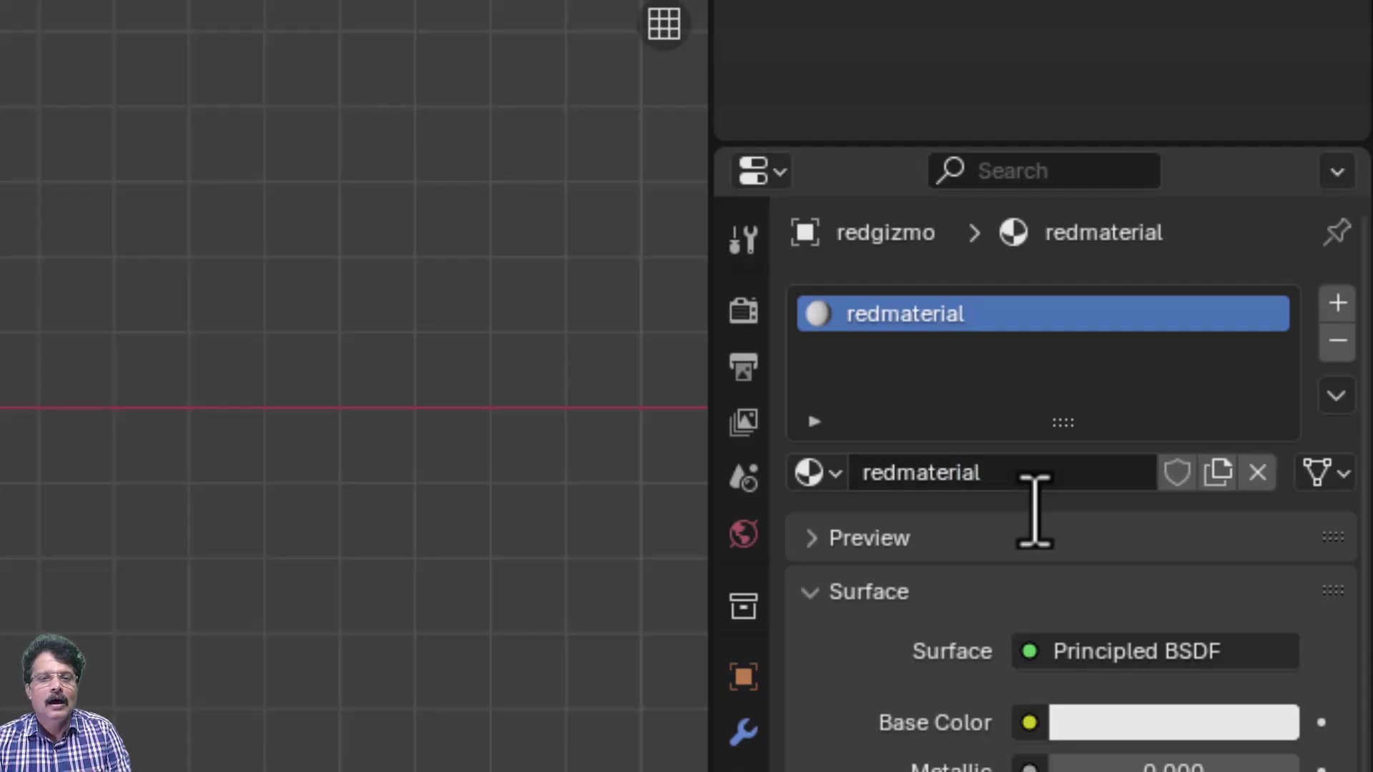
- Set redmaterial's base color to pure red, hex E7000C, and copy the hex code
left_click(1119, 724)
mouse_move(1093, 422)
left_mouse_down()
mouse_move(1078, 400)
mouse_move(1069, 447)
left_mouse_up()
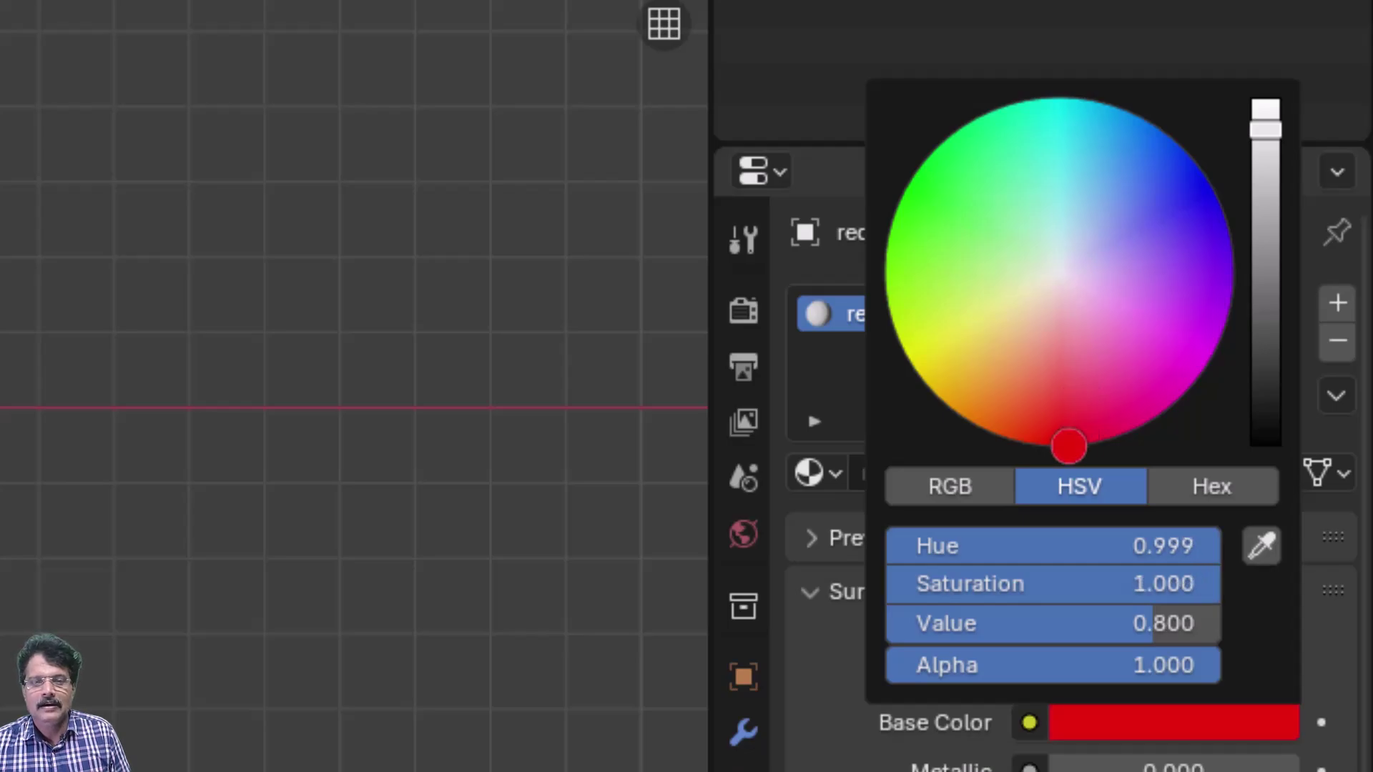
left_click(1211, 490)
left_click(1061, 556)
key("ctrl+c")
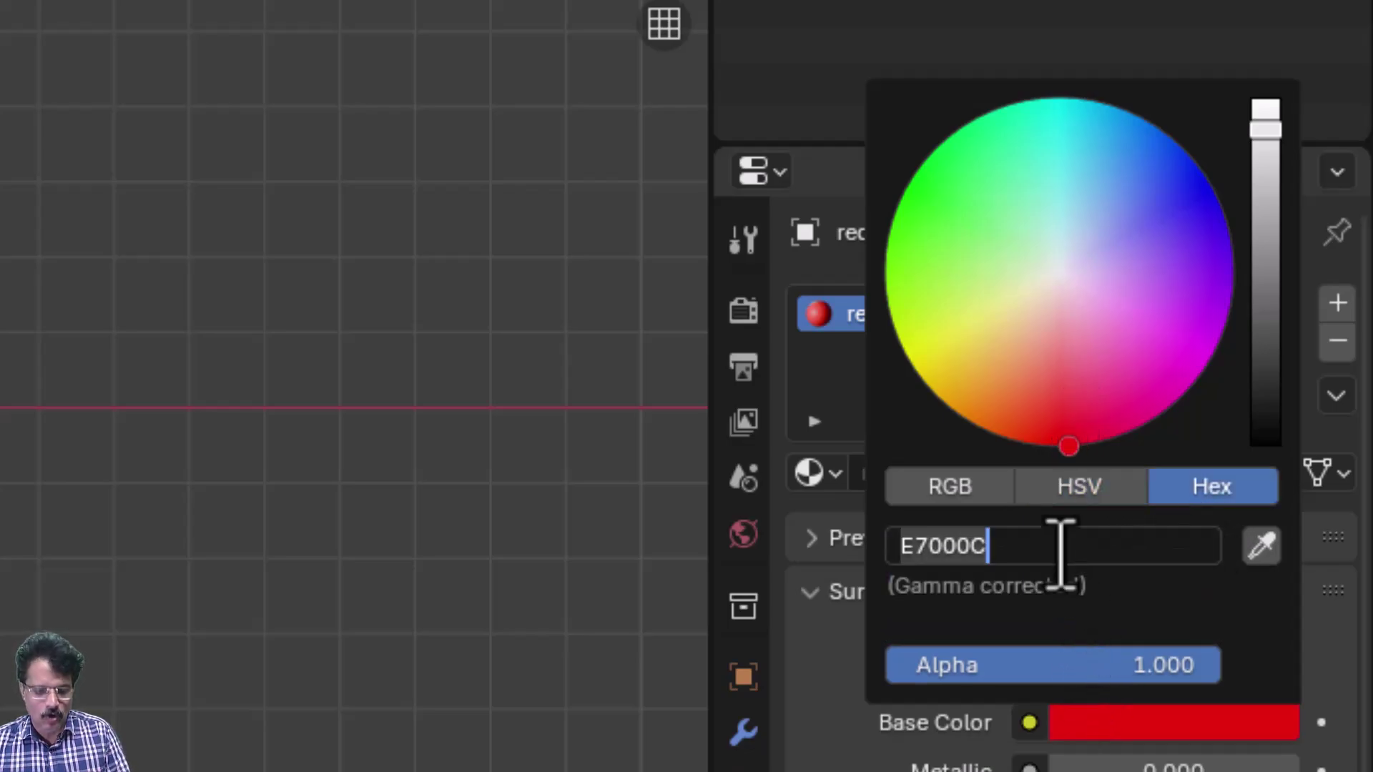
key("Return")
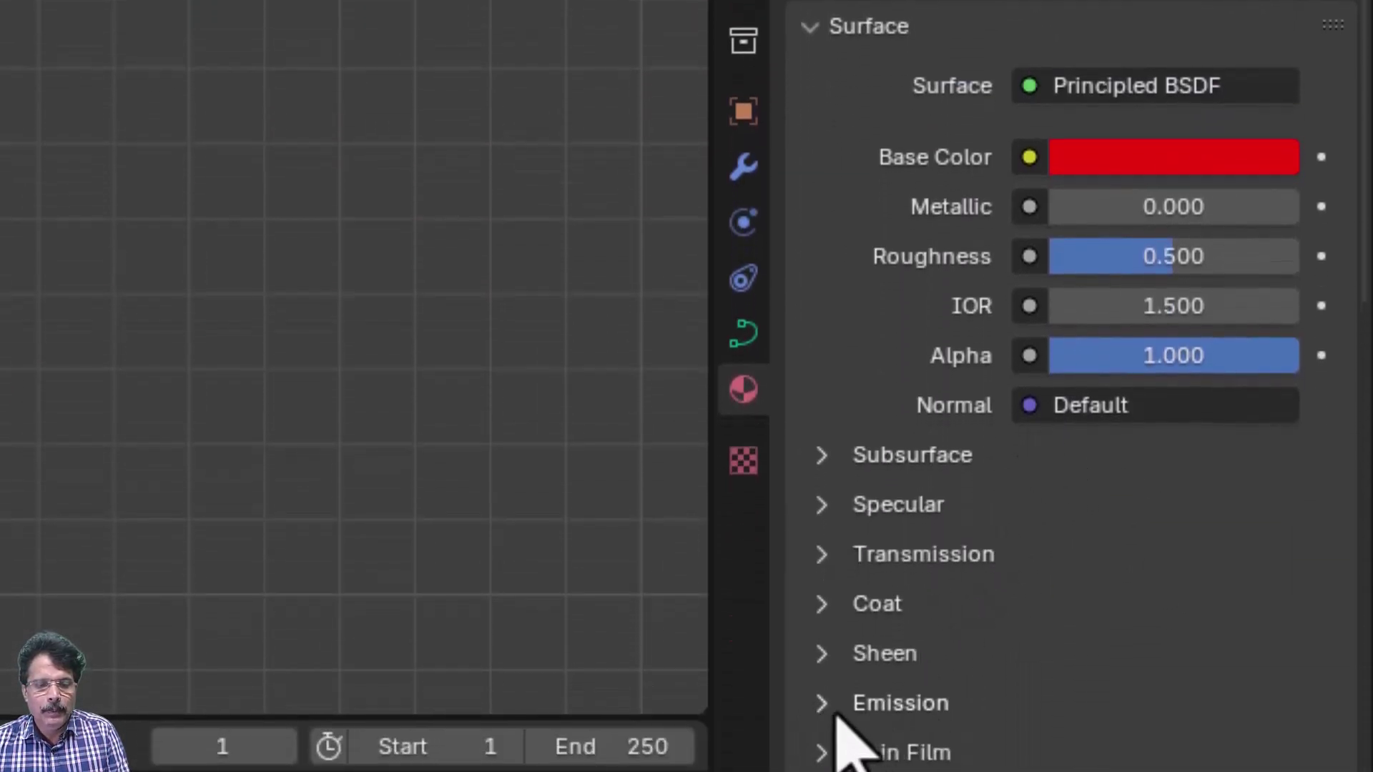
- Set redmaterial's emission color to the copied hex code E7000C and its emission strength to 1
left_click(823, 702)
scroll(1001, 672, "down", 5)
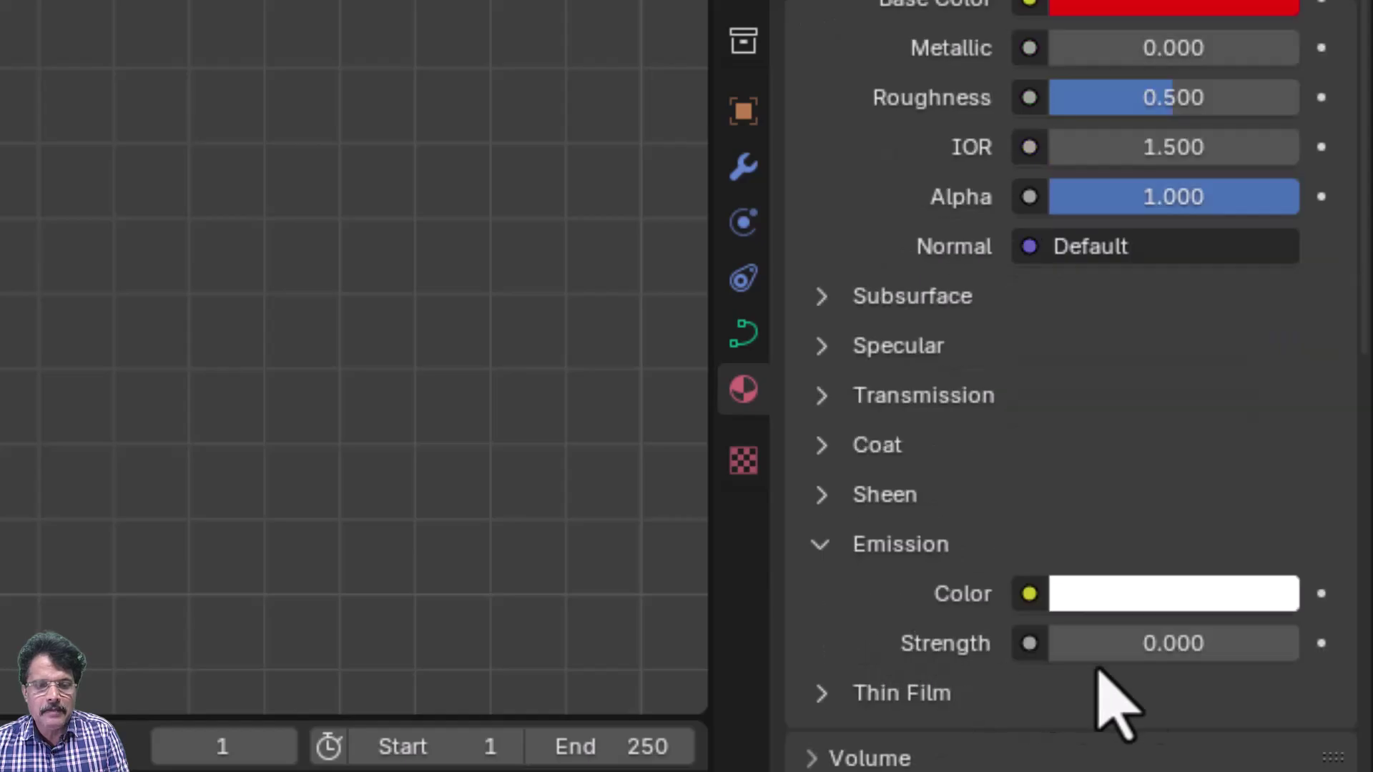
left_click(1173, 603)
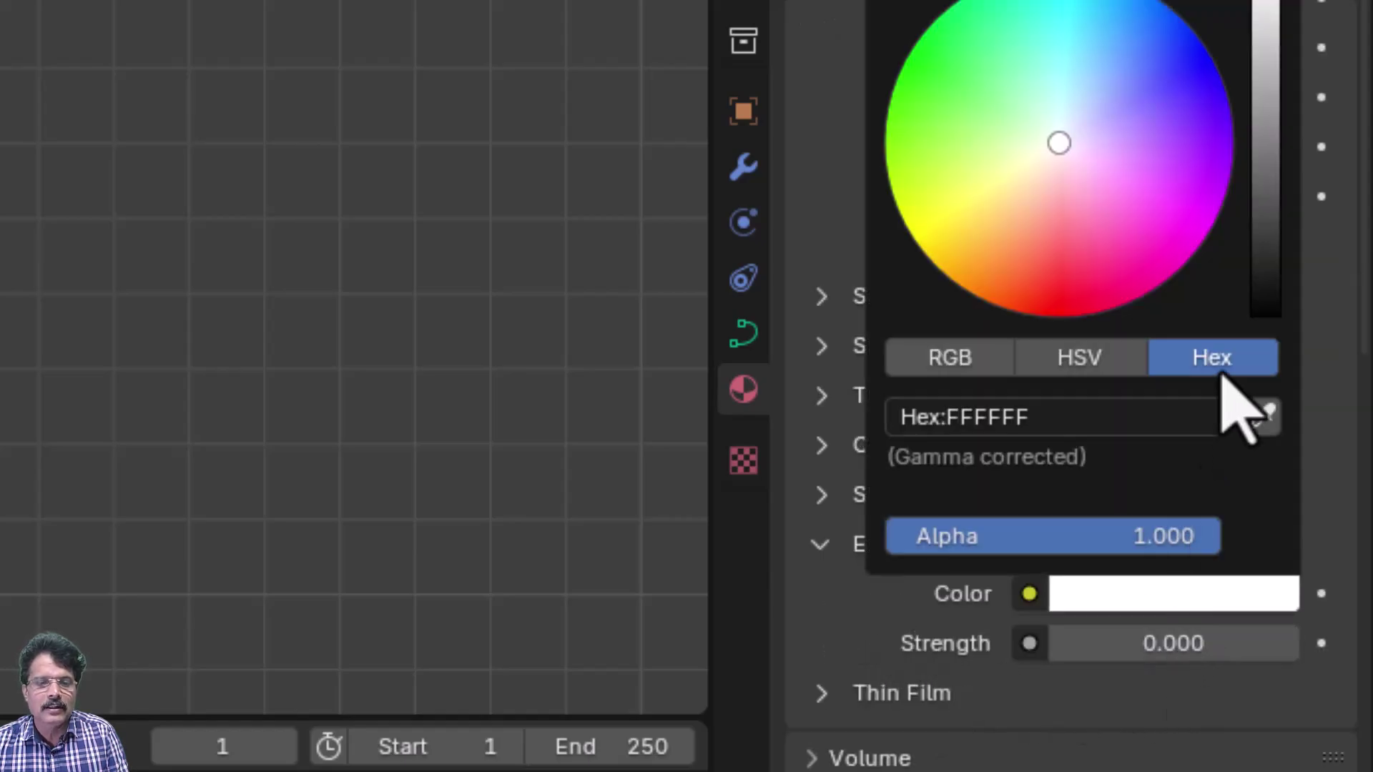
left_click(1059, 417)
key("ctrl+v")
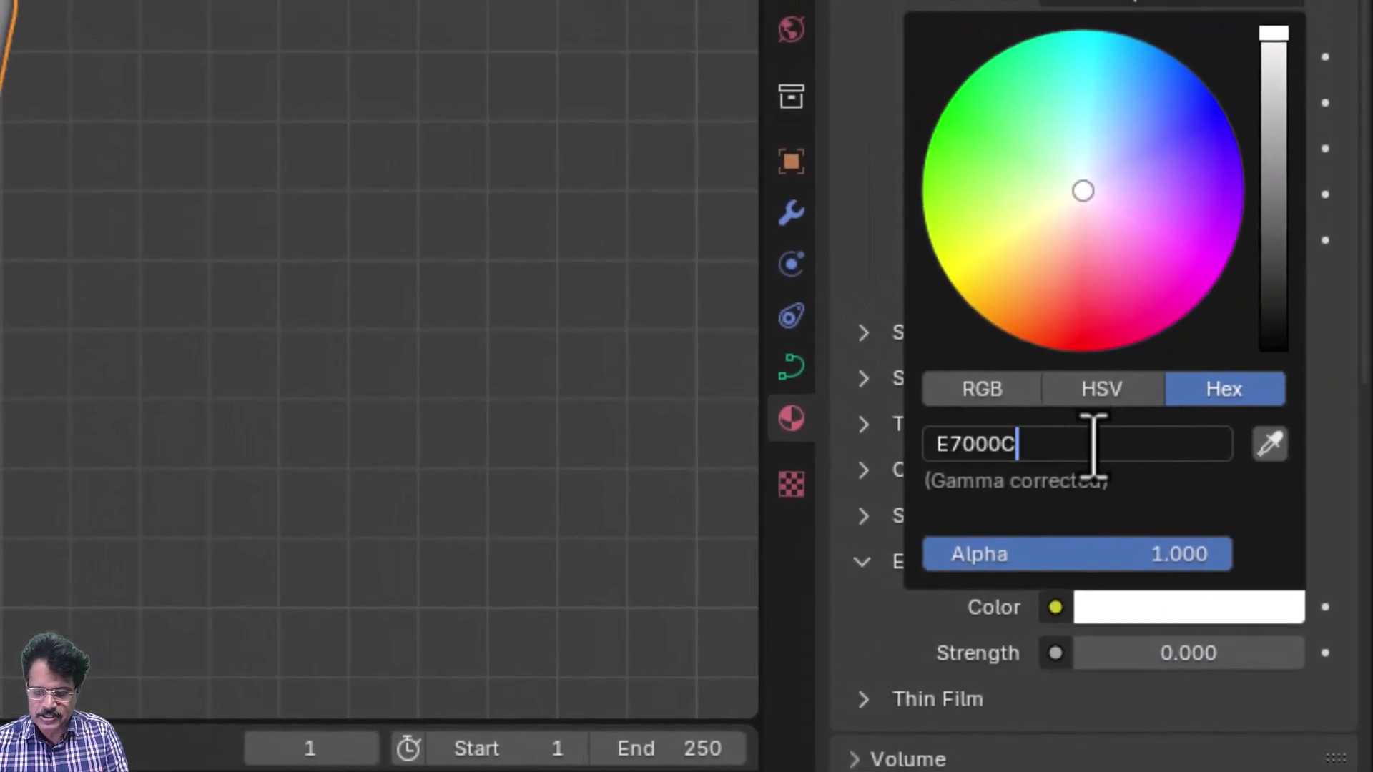
key("Return")
left_click(1176, 652)
type("1")
key("Return")
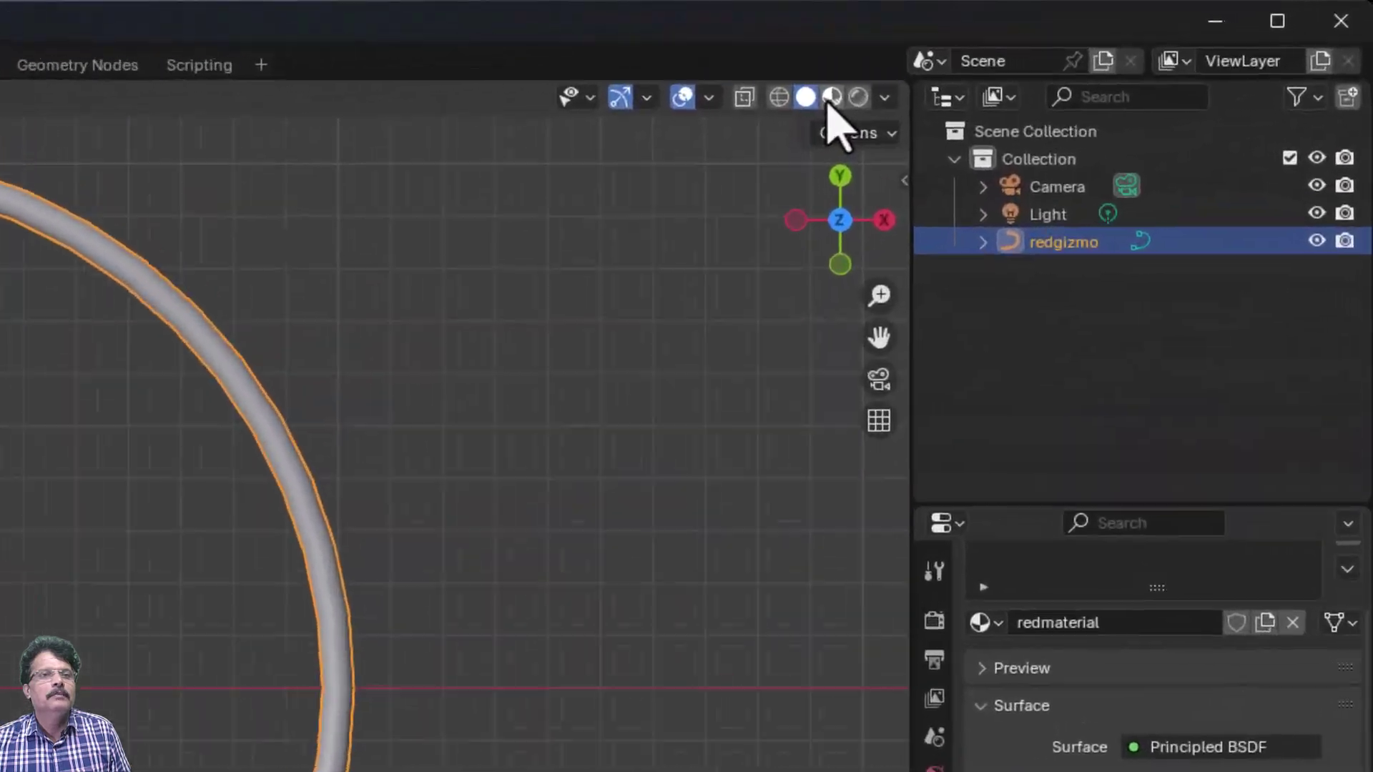
- Inspect the red ring in Material Preview shading from a tilted angle and return to the top view
left_click(1093, 50)
left_click(842, 402)
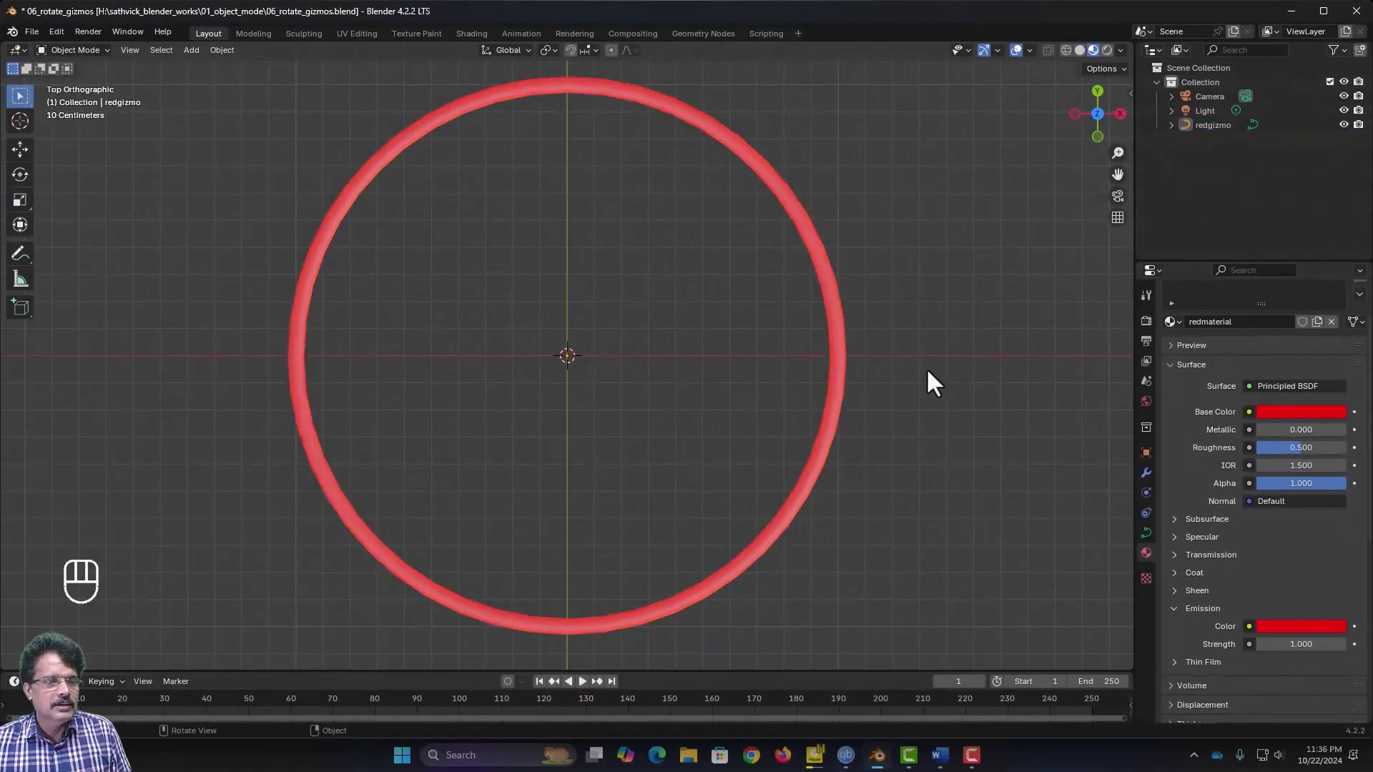
middle_click_drag(928, 372, 807, 359)
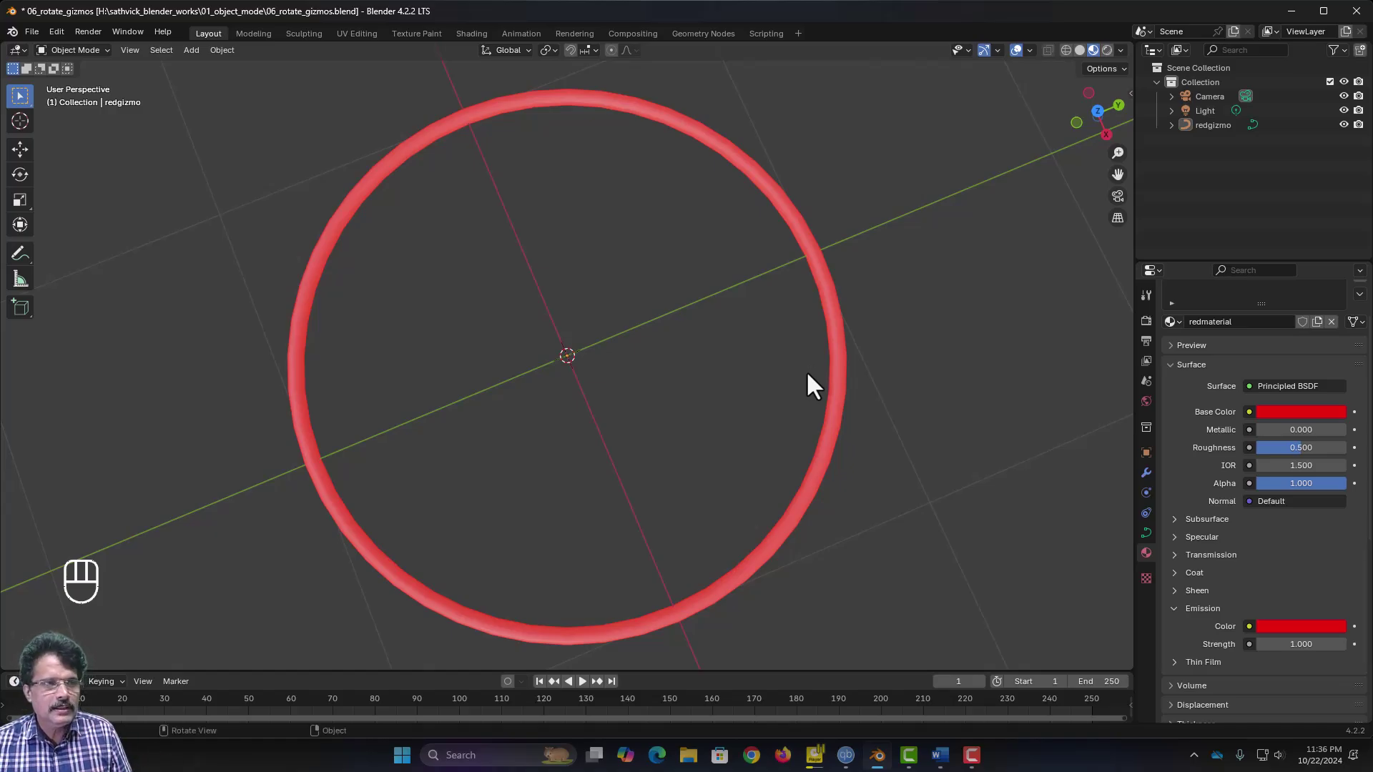
key("KP_7")
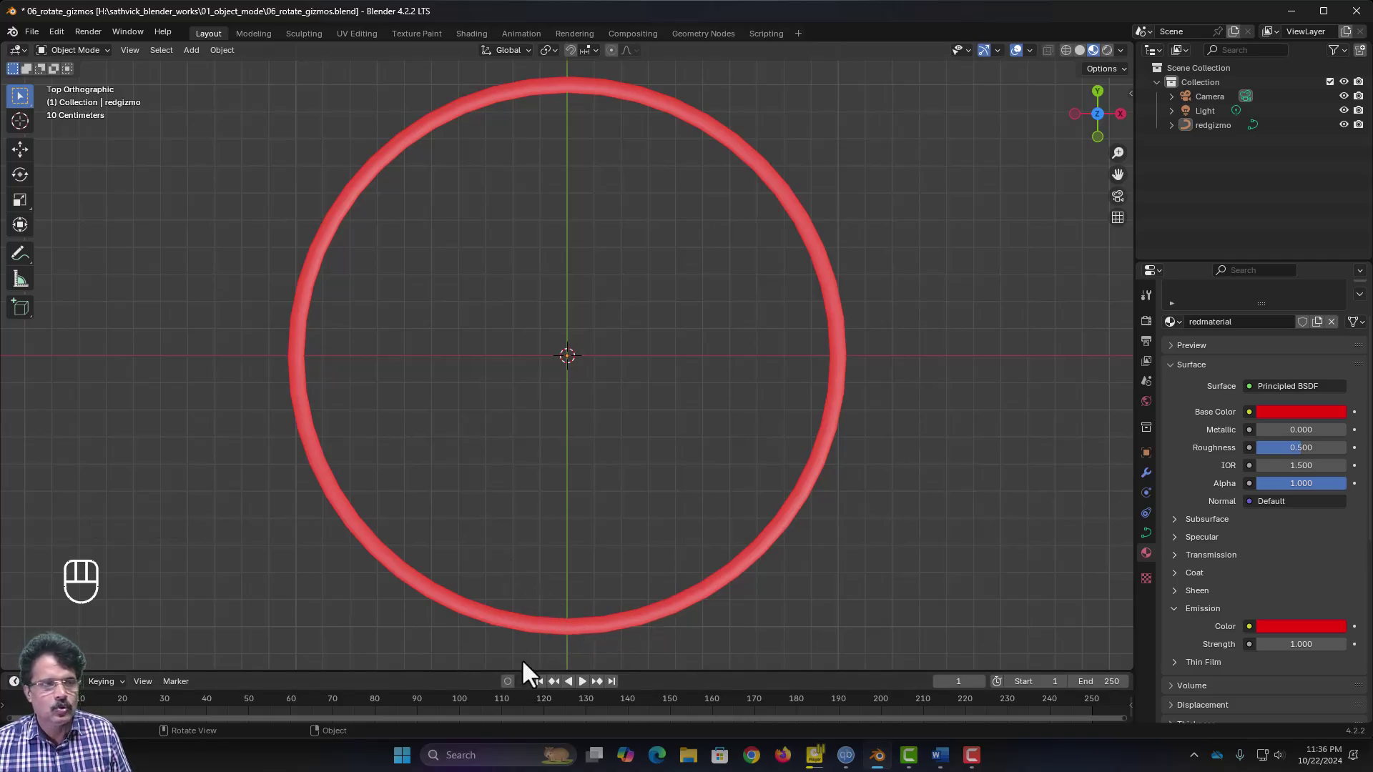
- Subdivide all segments of the redgizmo curve in Edit Mode
left_click(567, 87)
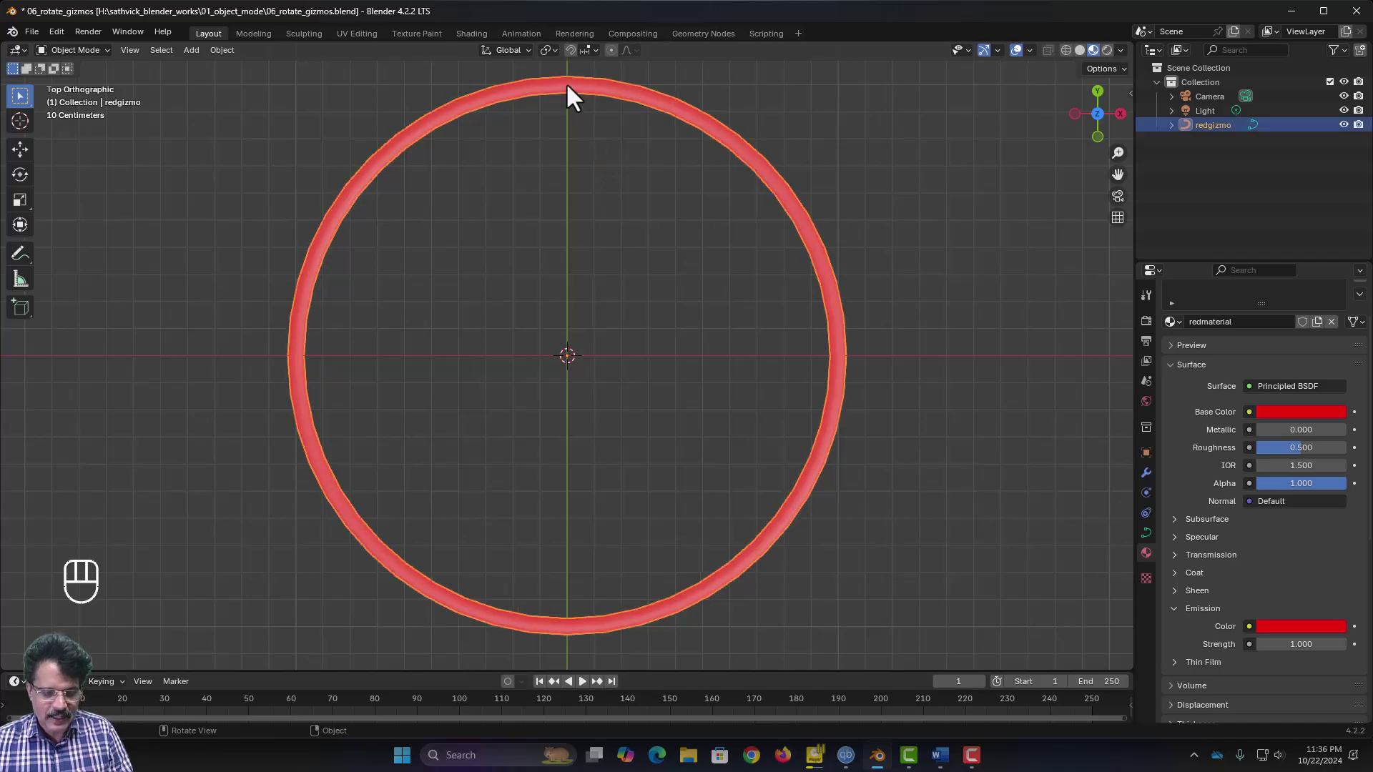
key("Tab")
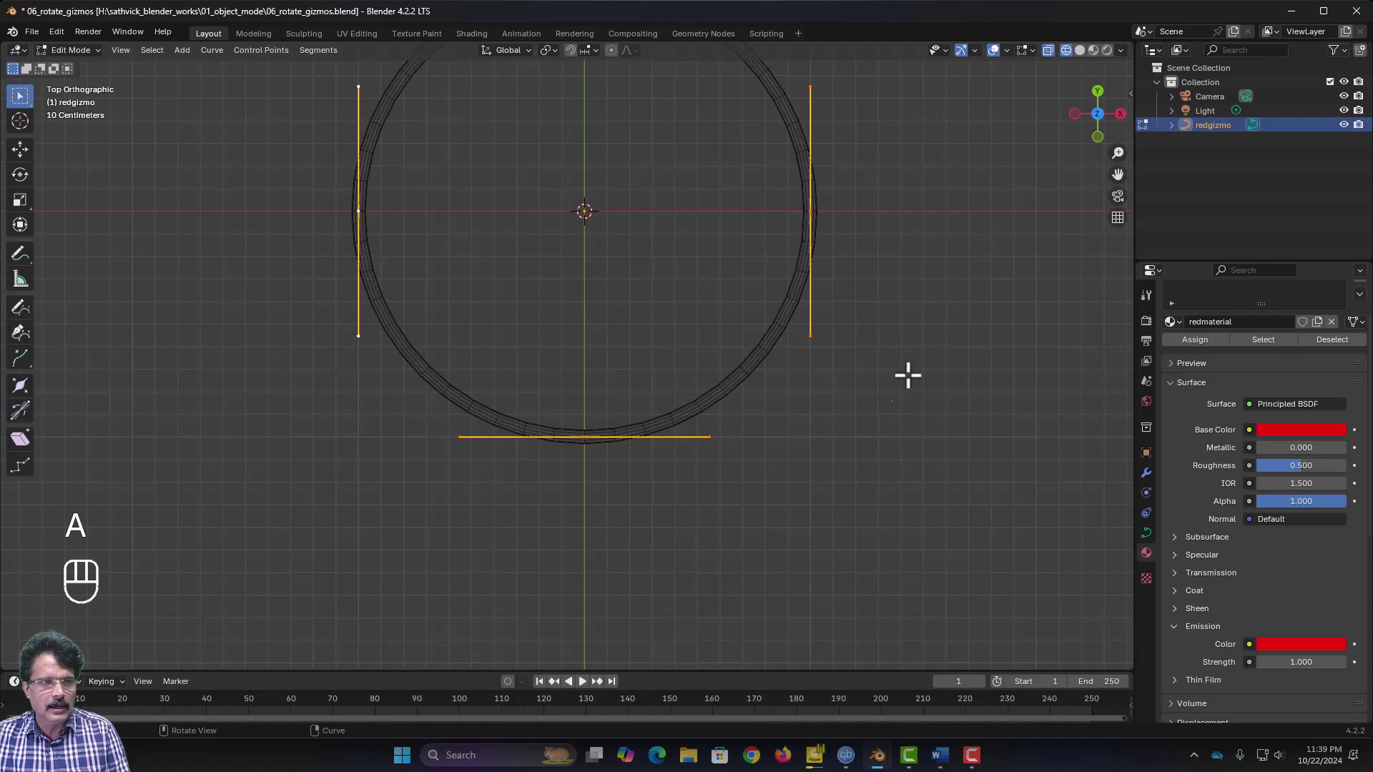
right_click(535, 365)
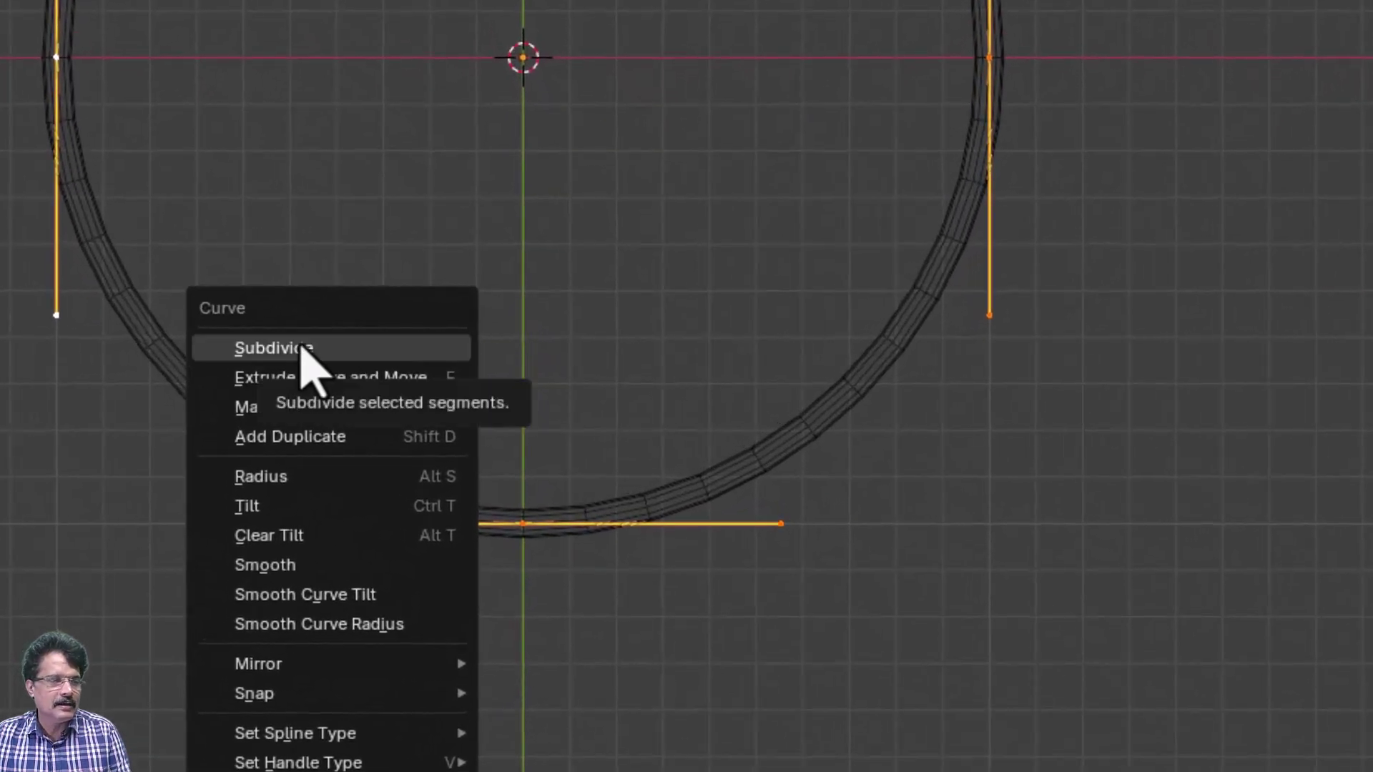
left_click(301, 349)
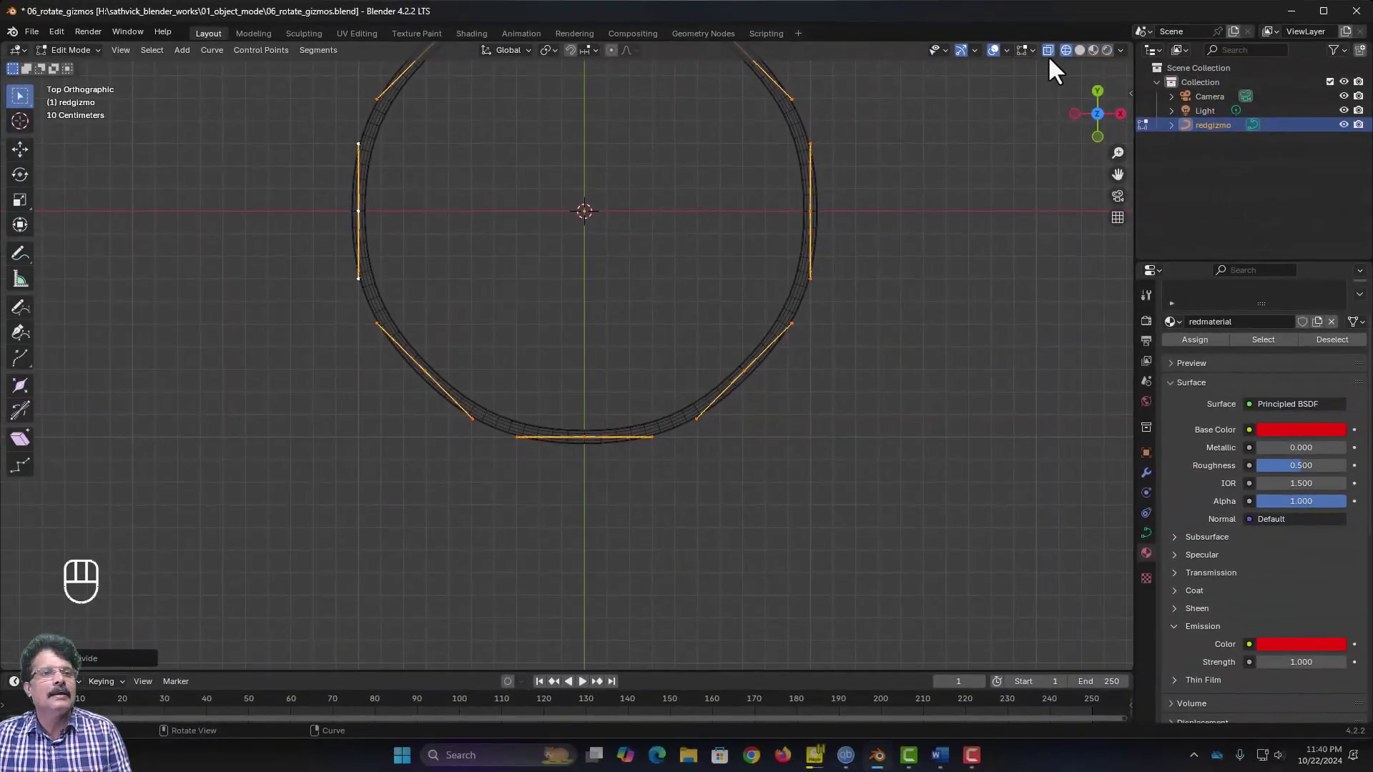
- Turn on the viewport statistics overlay and set the subdivision's number of cuts to 3
left_click(1006, 50)
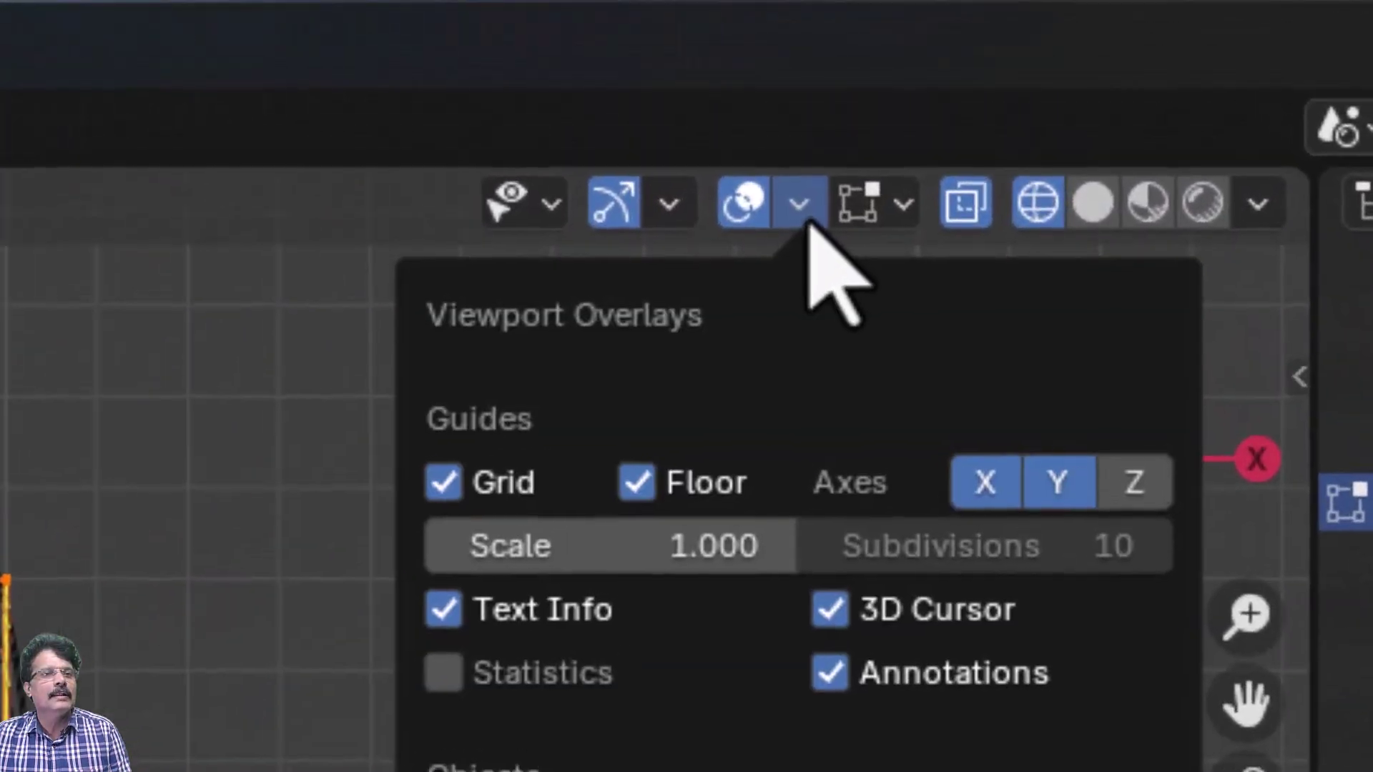
left_click(440, 677)
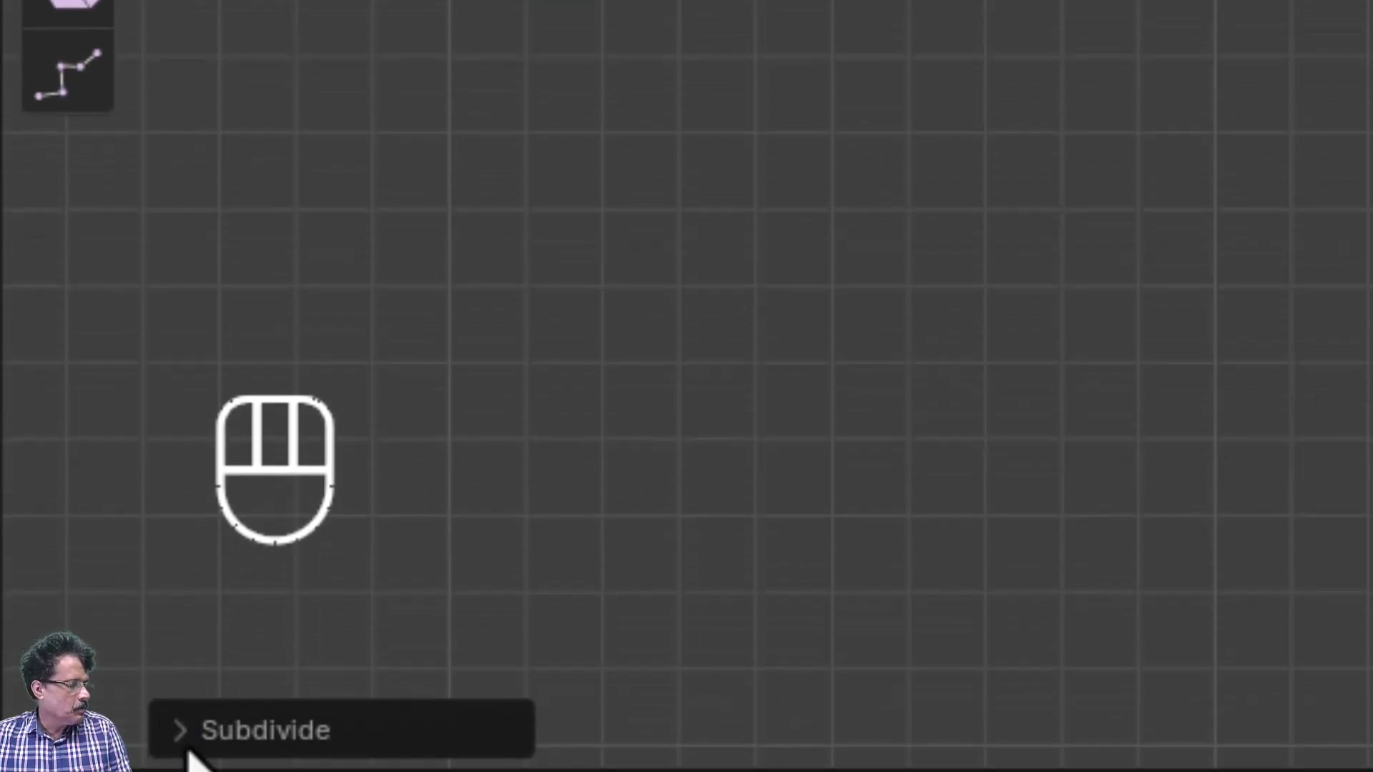
left_click(189, 747)
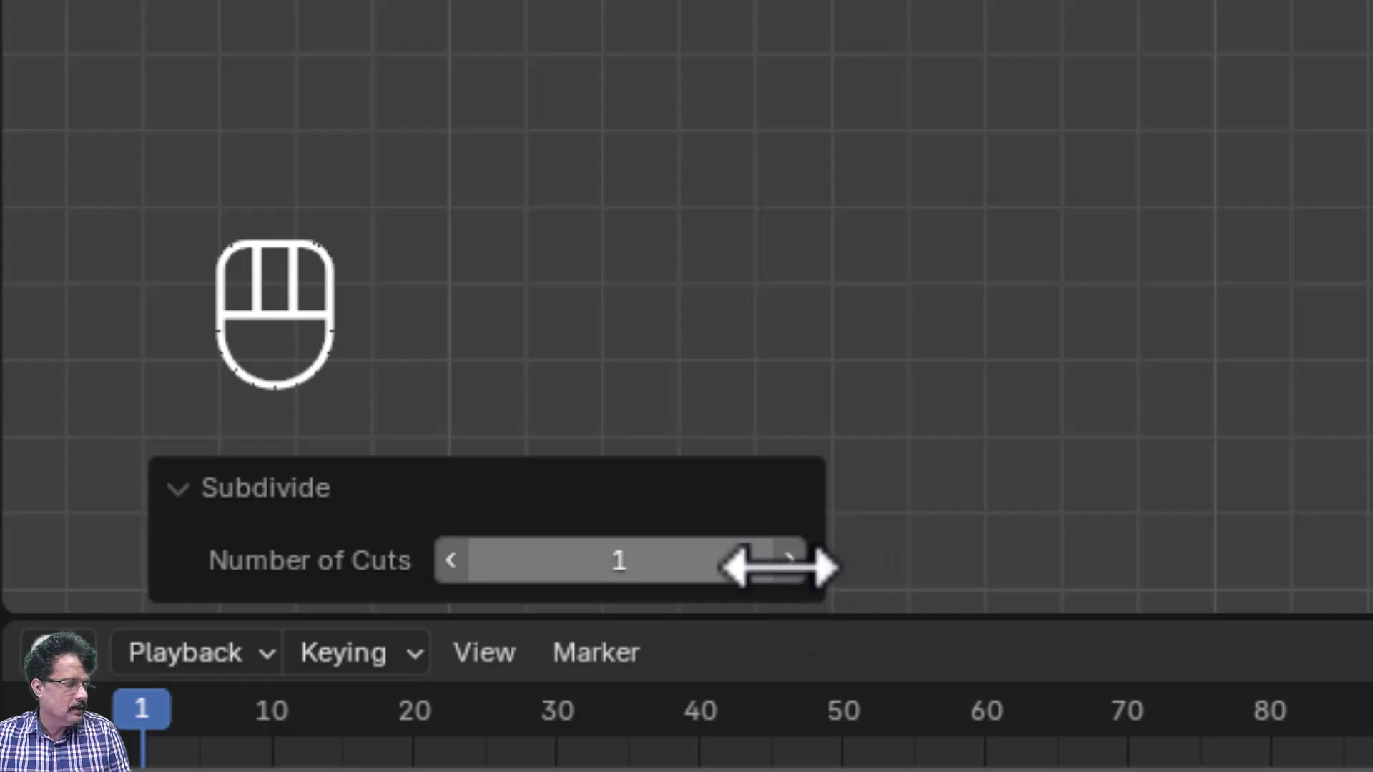
left_click(790, 561)
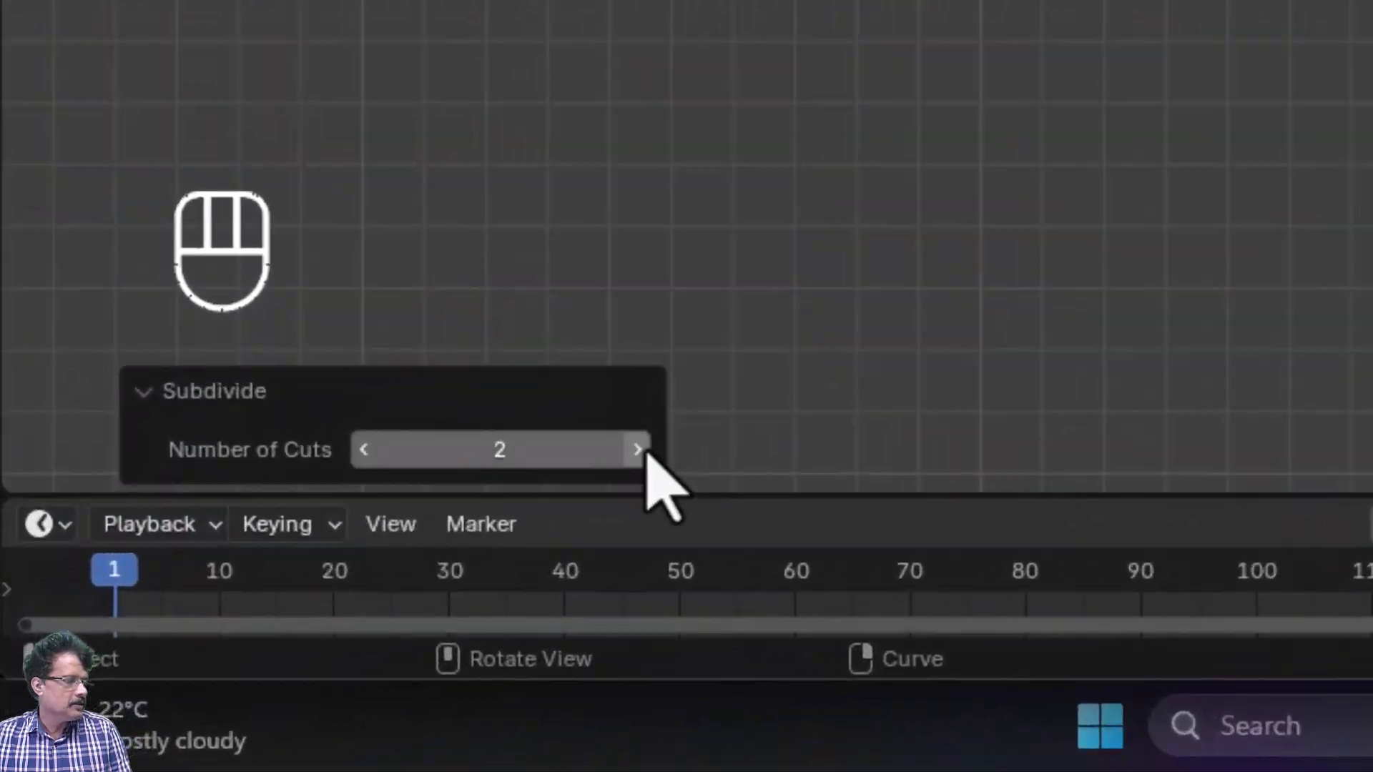
left_click(637, 449)
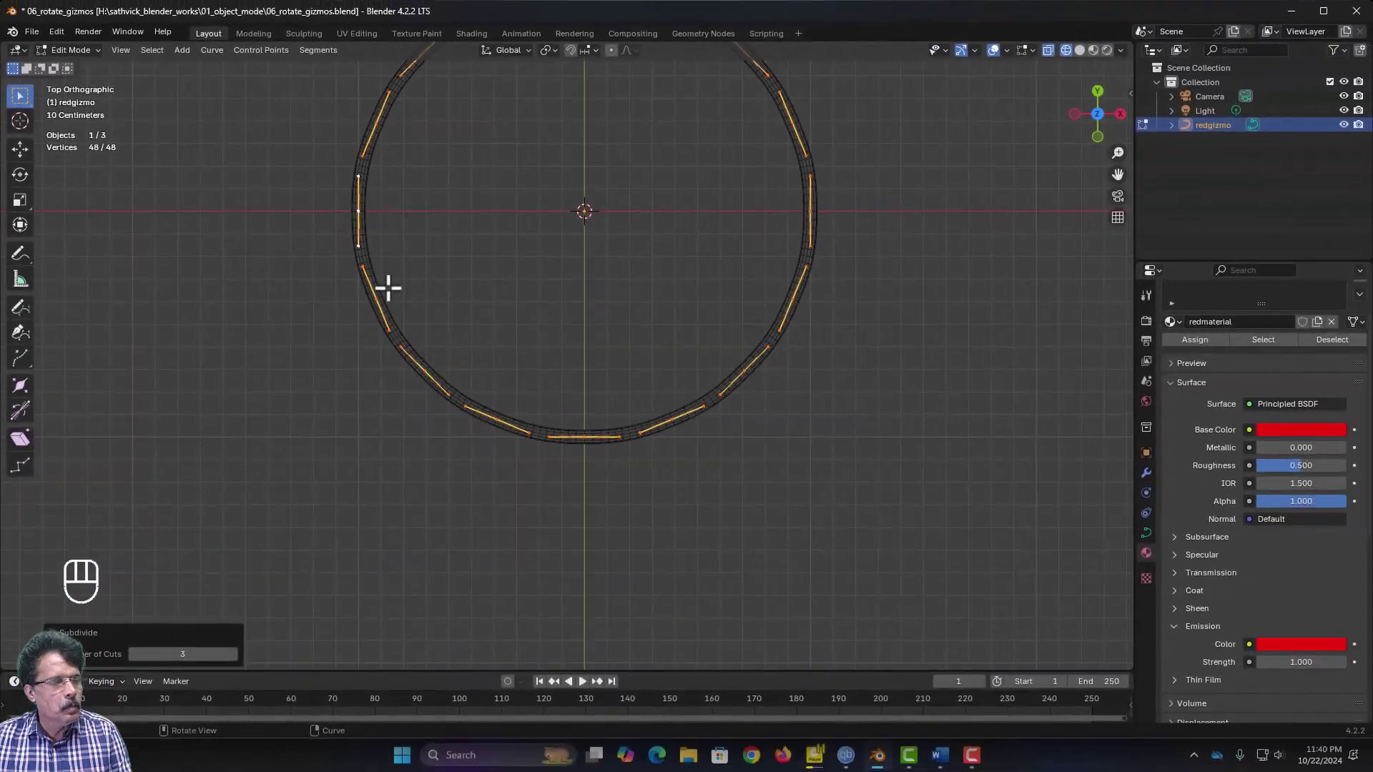
- Move the control point just left of the ring's lowest point about 0.25 m in X and -0.073 m in Y, close to the lowest point
left_click(632, 511)
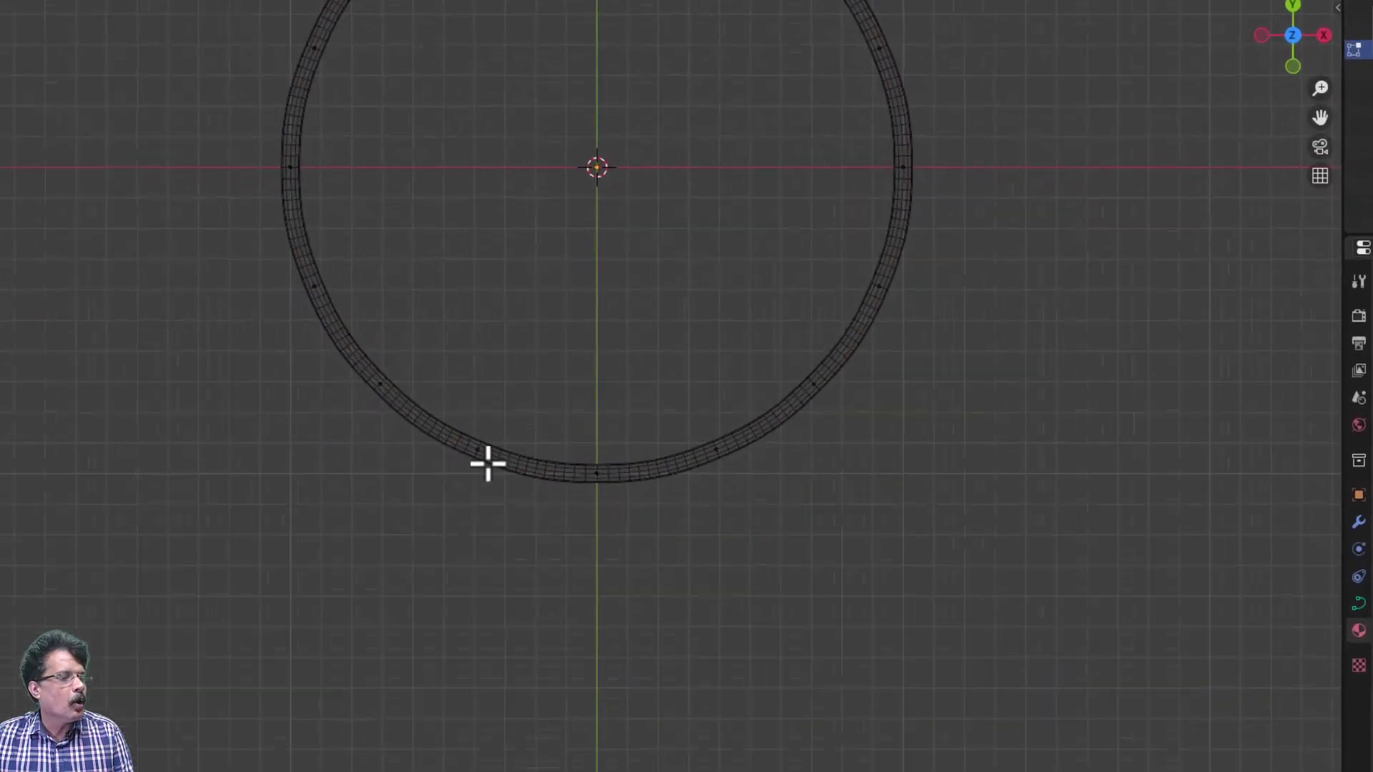
left_click(496, 420)
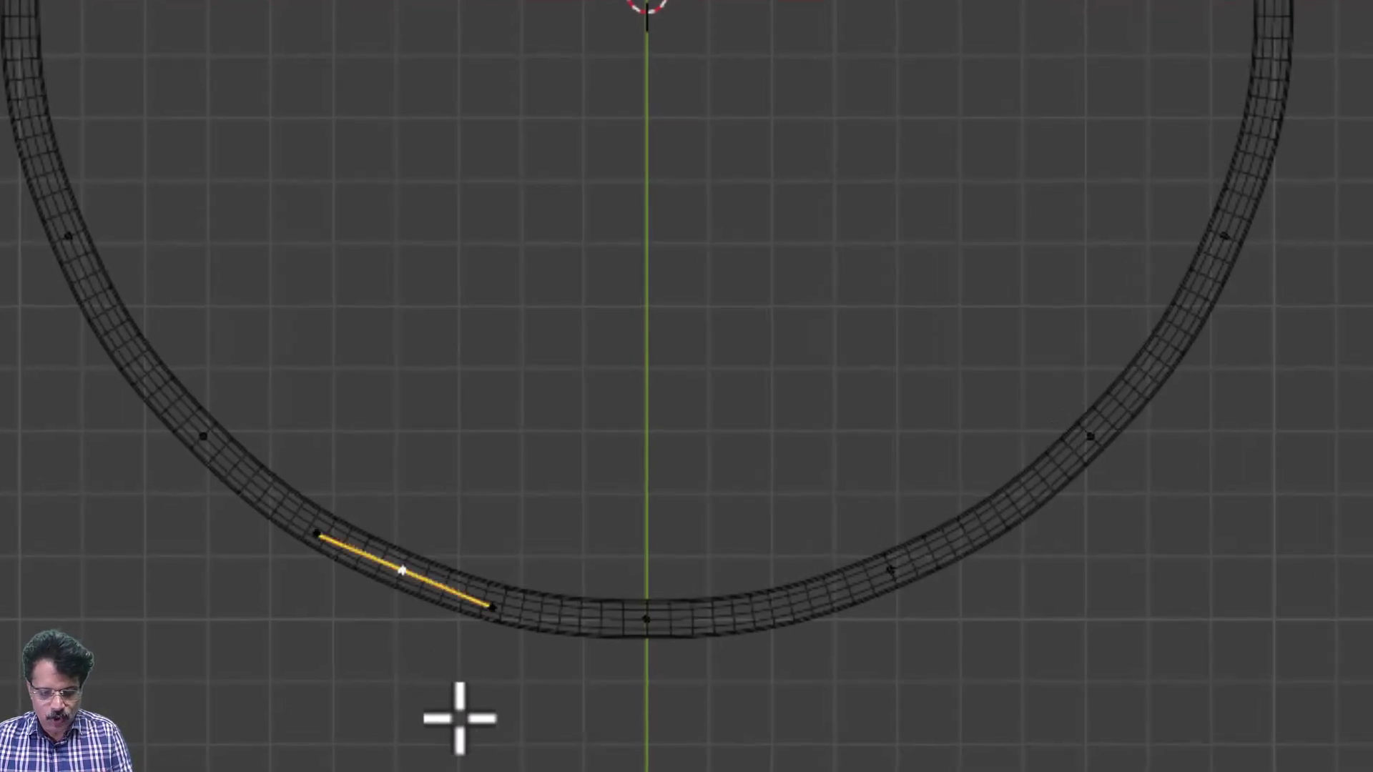
key("g")
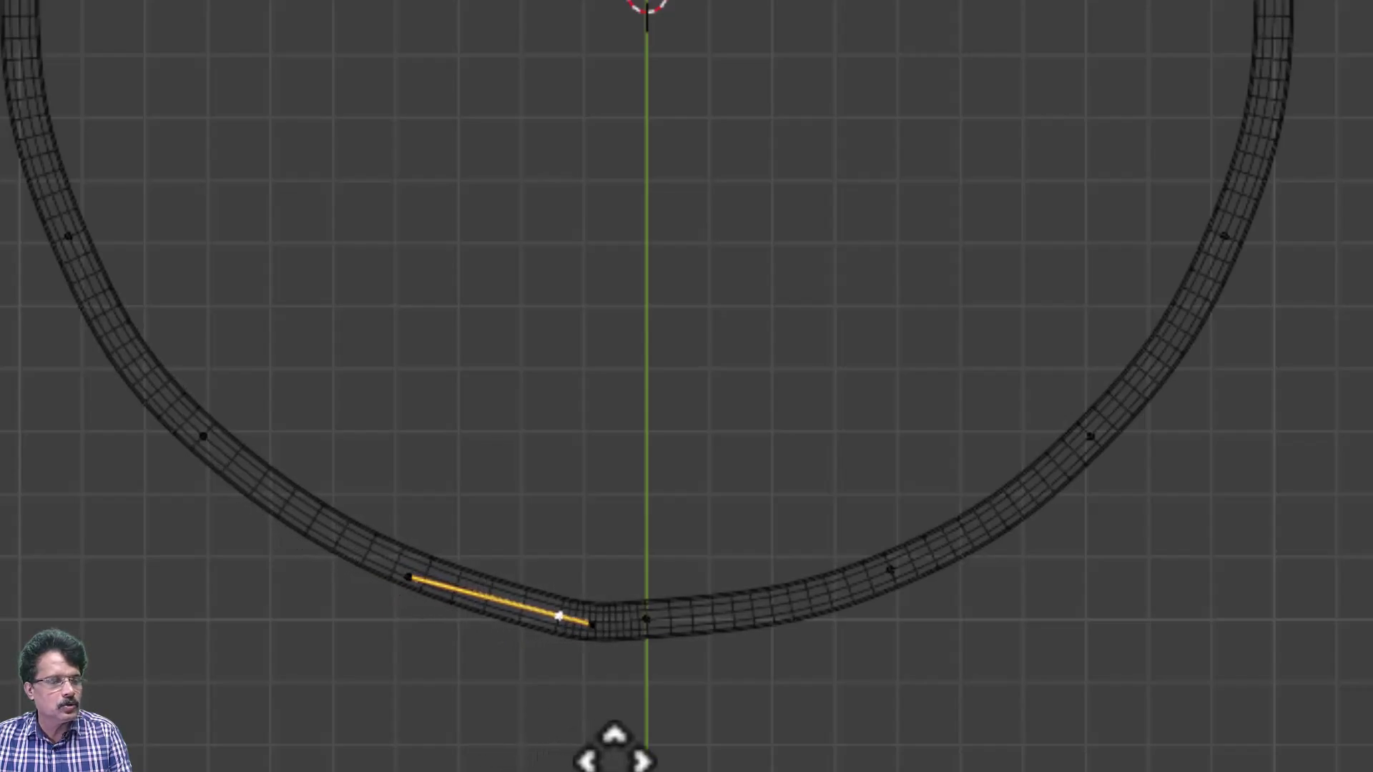
left_click(615, 749)
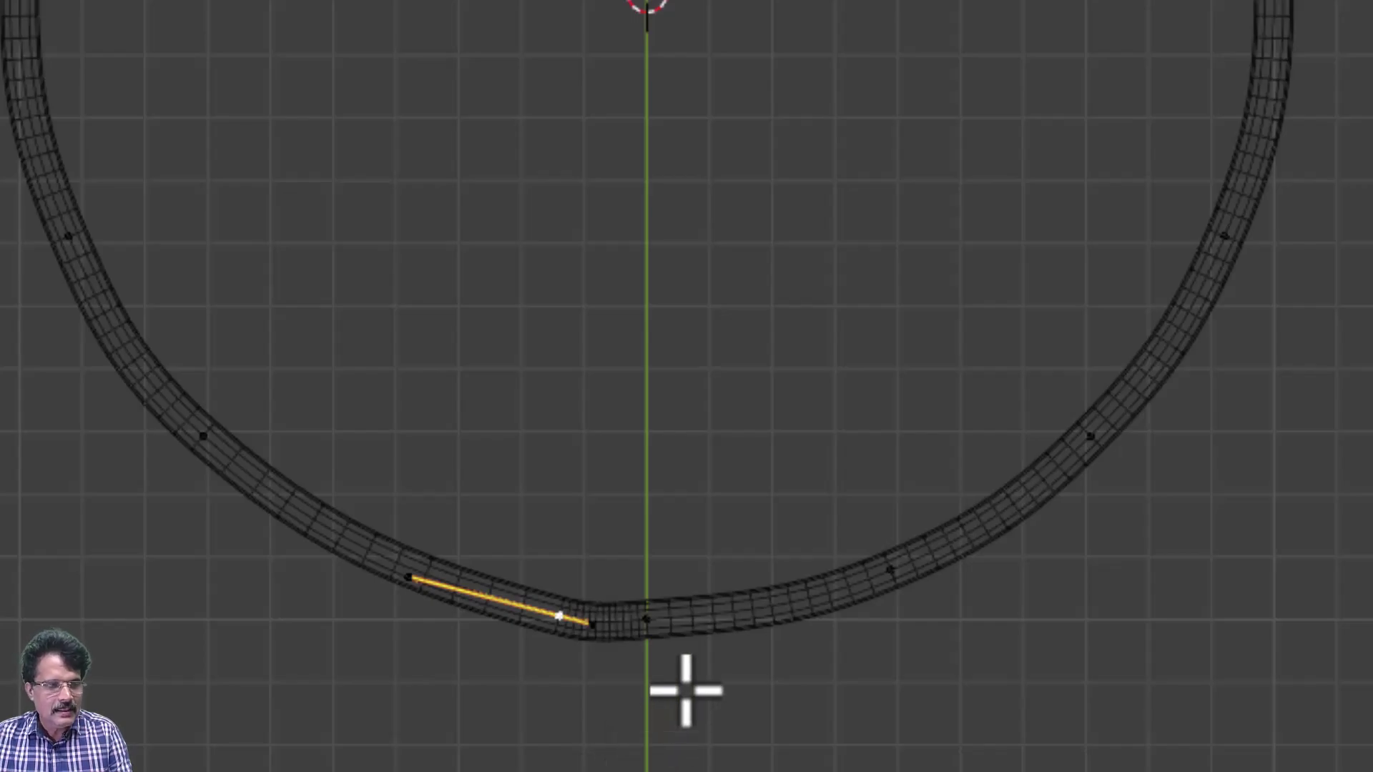
scroll(675, 698, "down", 3)
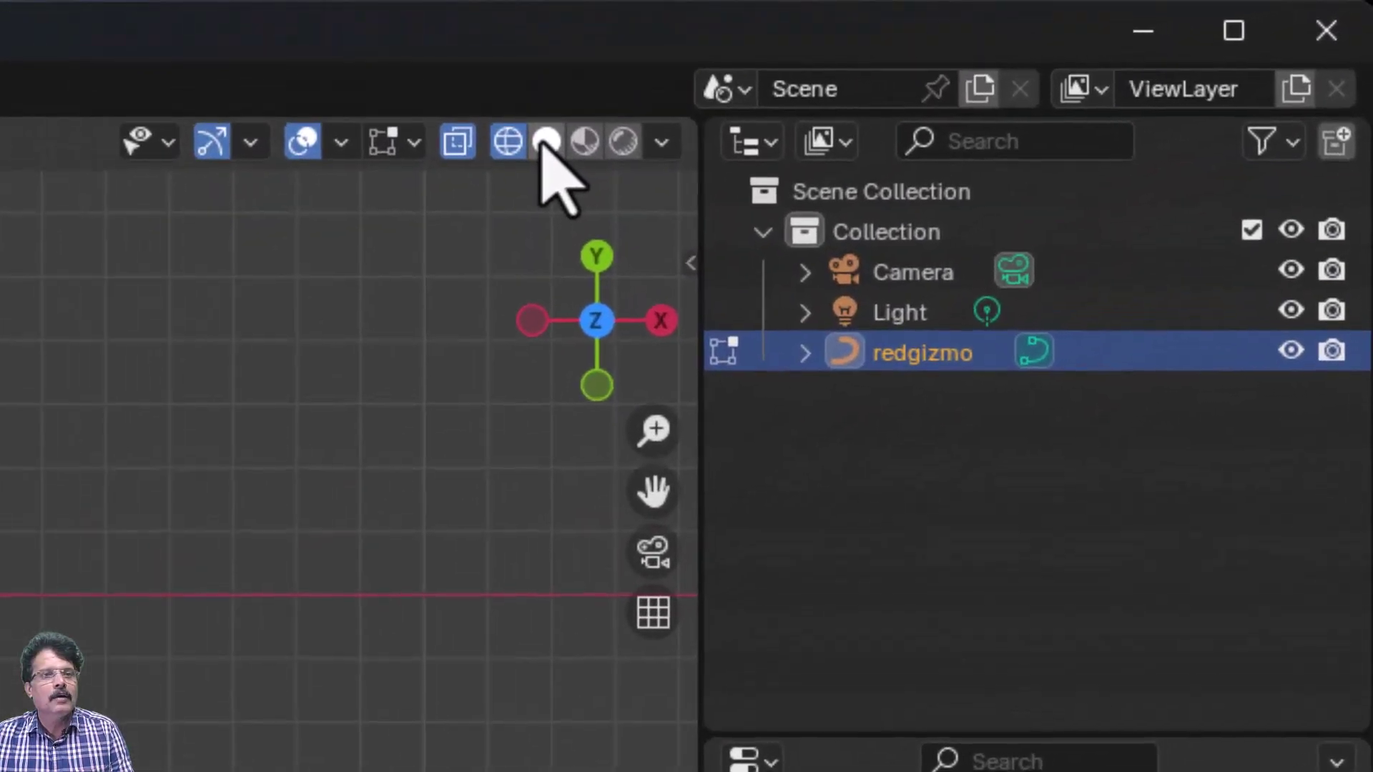
- Switch to Solid shading and enlarge the moved control point's curve radius to form a thick cone at the ring's bottom
left_click(1058, 51)
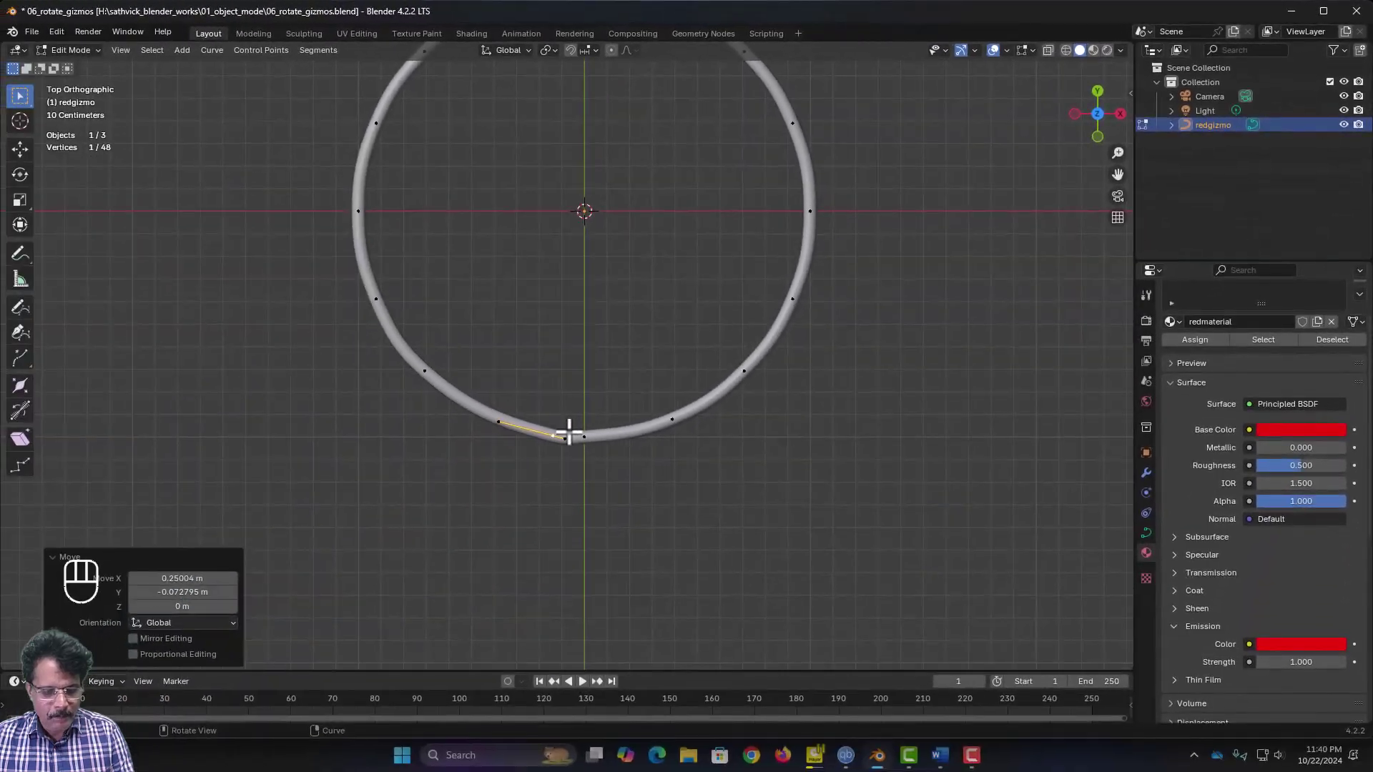
key("alt+s")
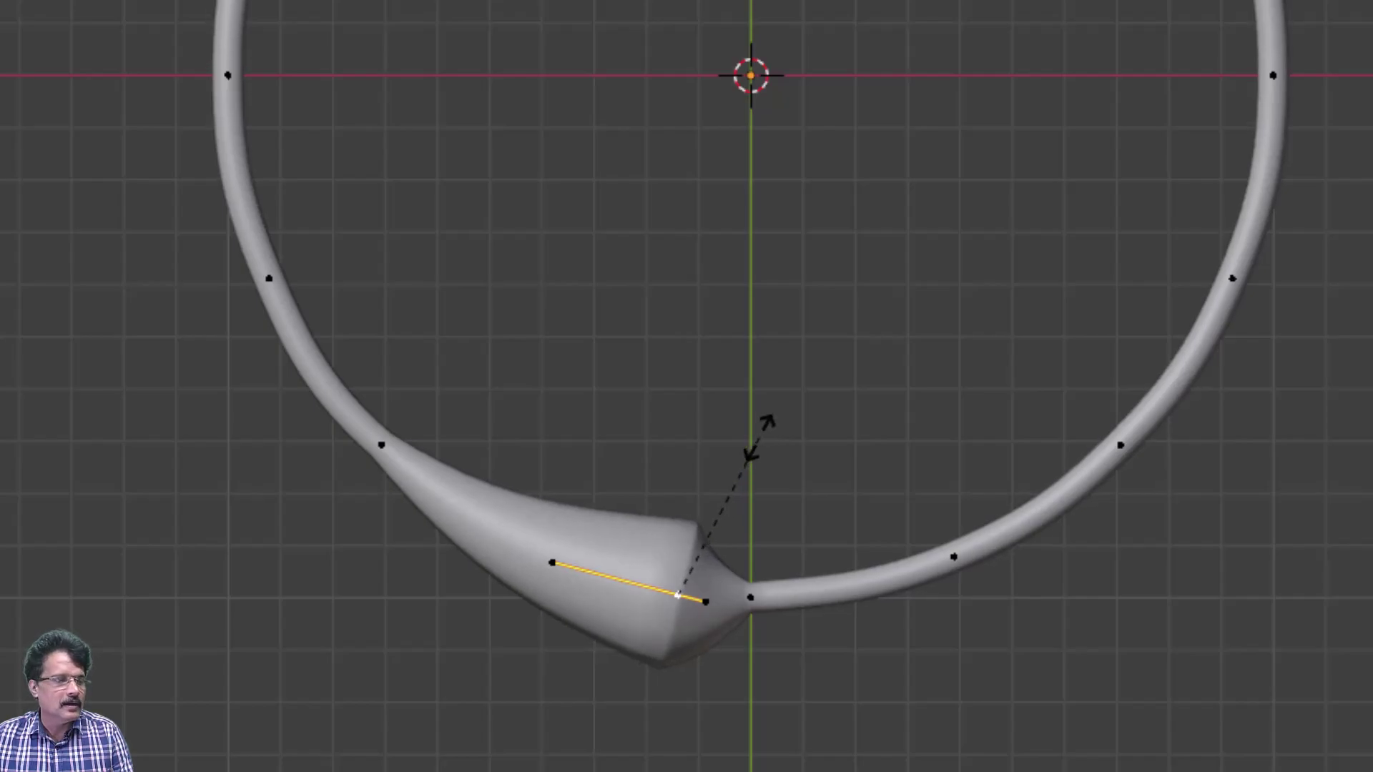
left_click(758, 439)
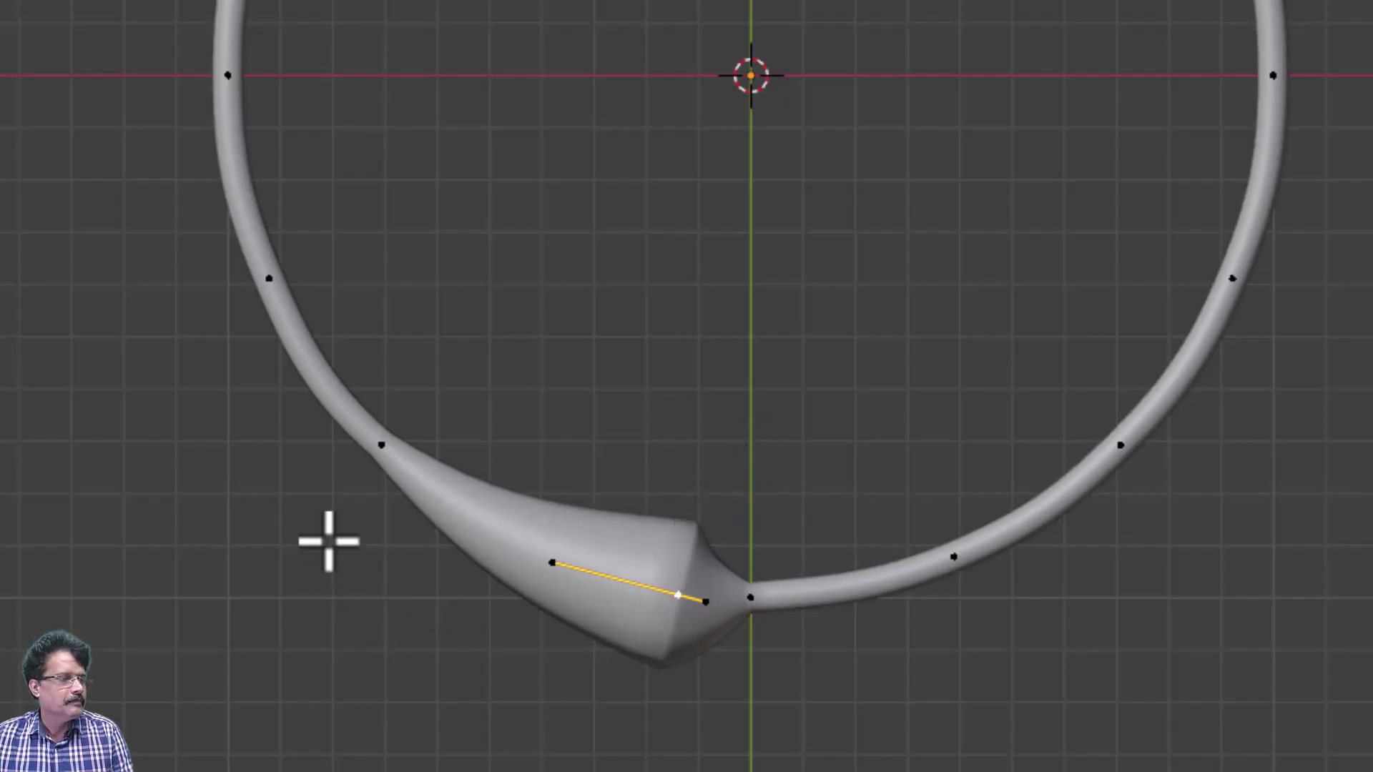
- Move the next control point on the lower left of the ring up against the thickened point to shorten the cone's taper
left_click(374, 447)
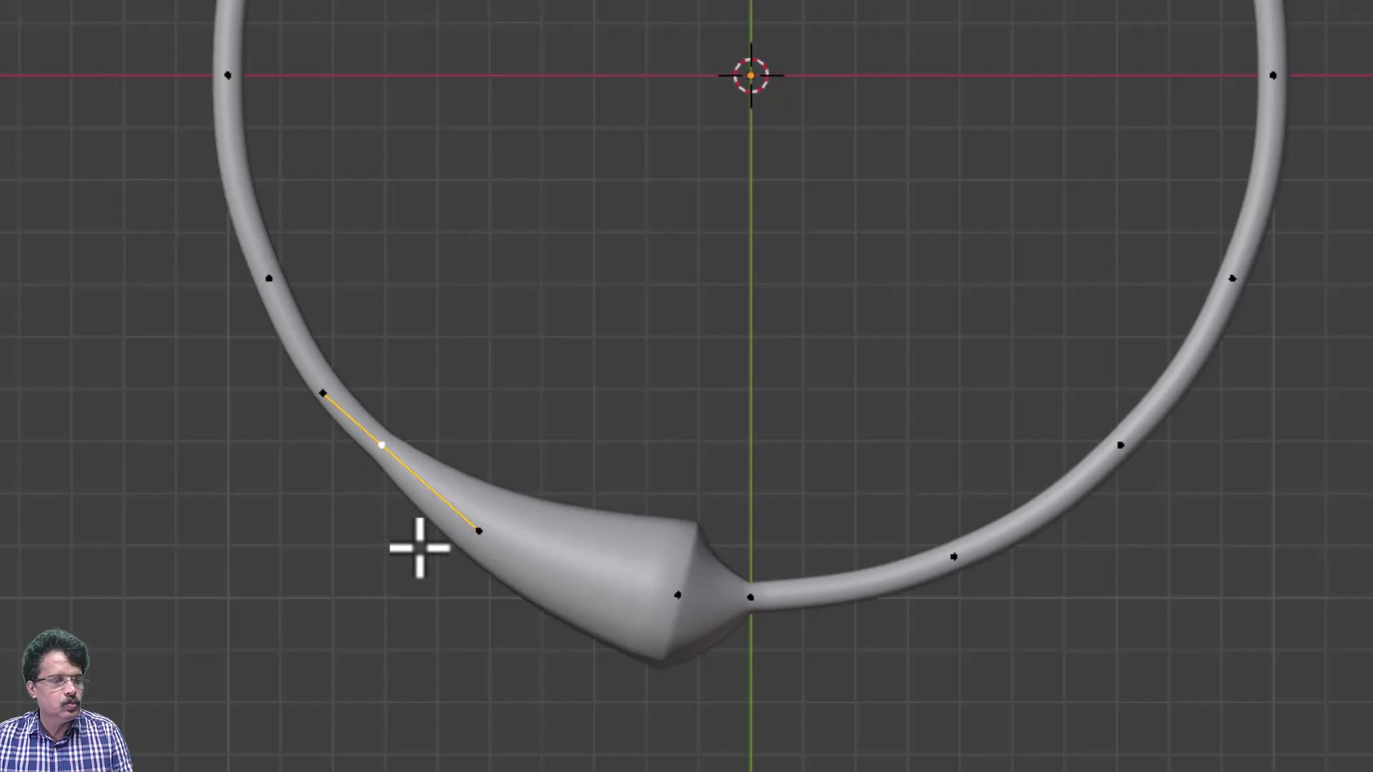
key("g")
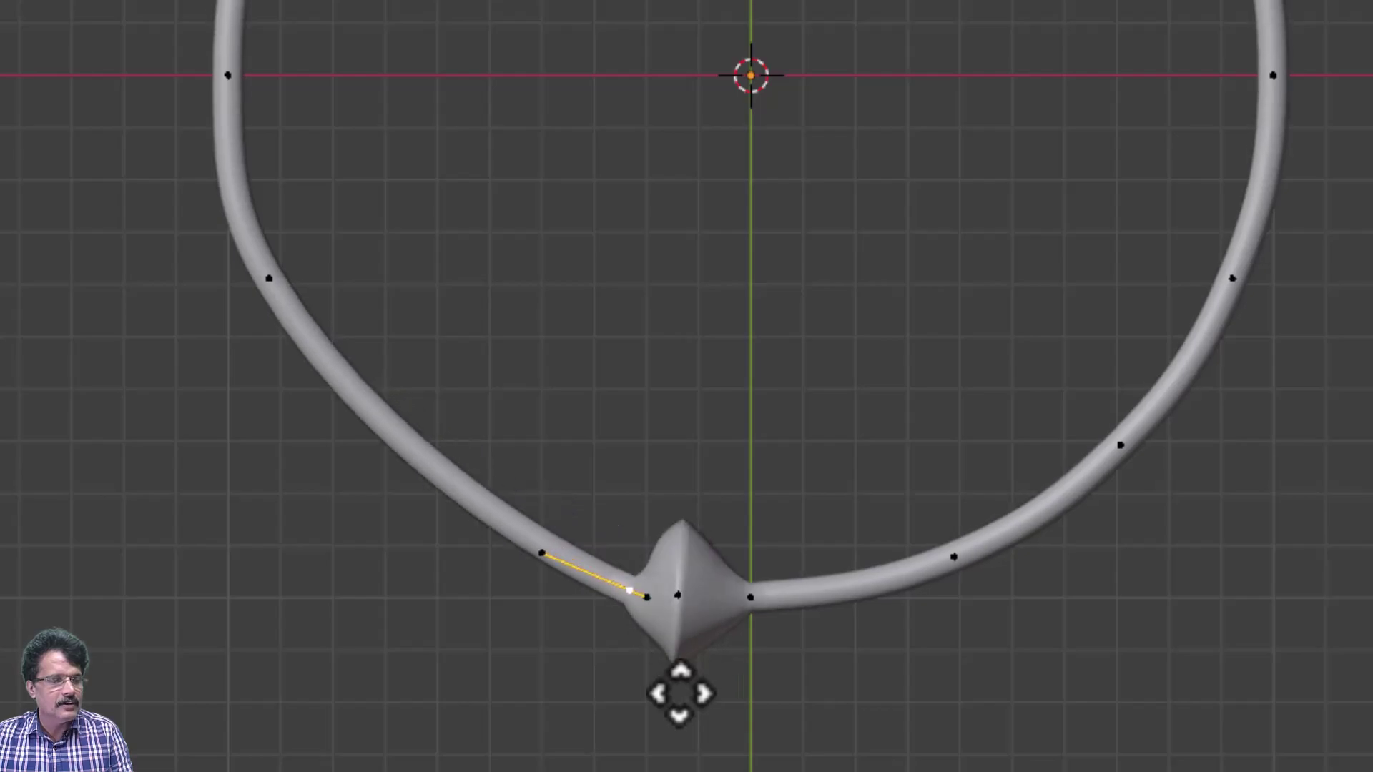
left_click(686, 682)
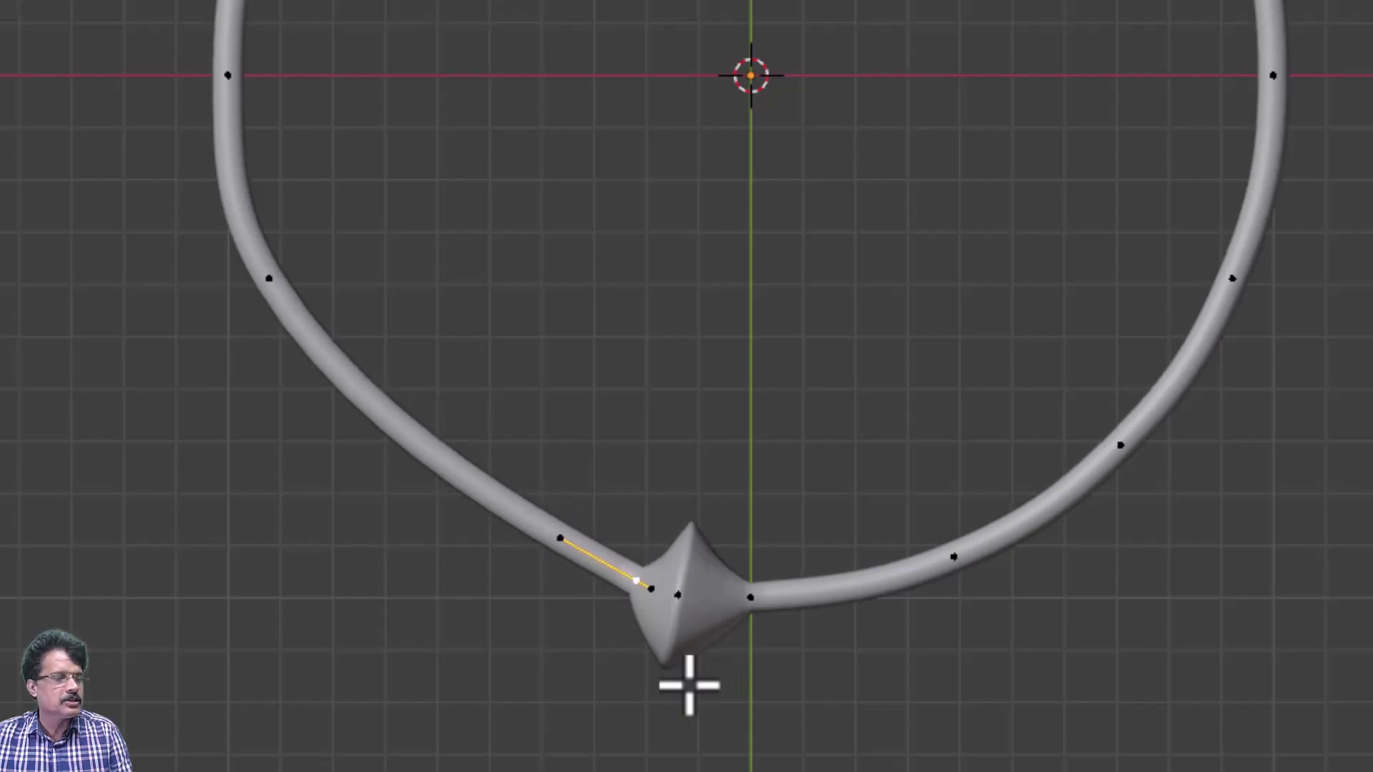
- Move the thickened control point slightly left to shape a sharp arrowhead and return to Object Mode
left_click(674, 599)
key("g")
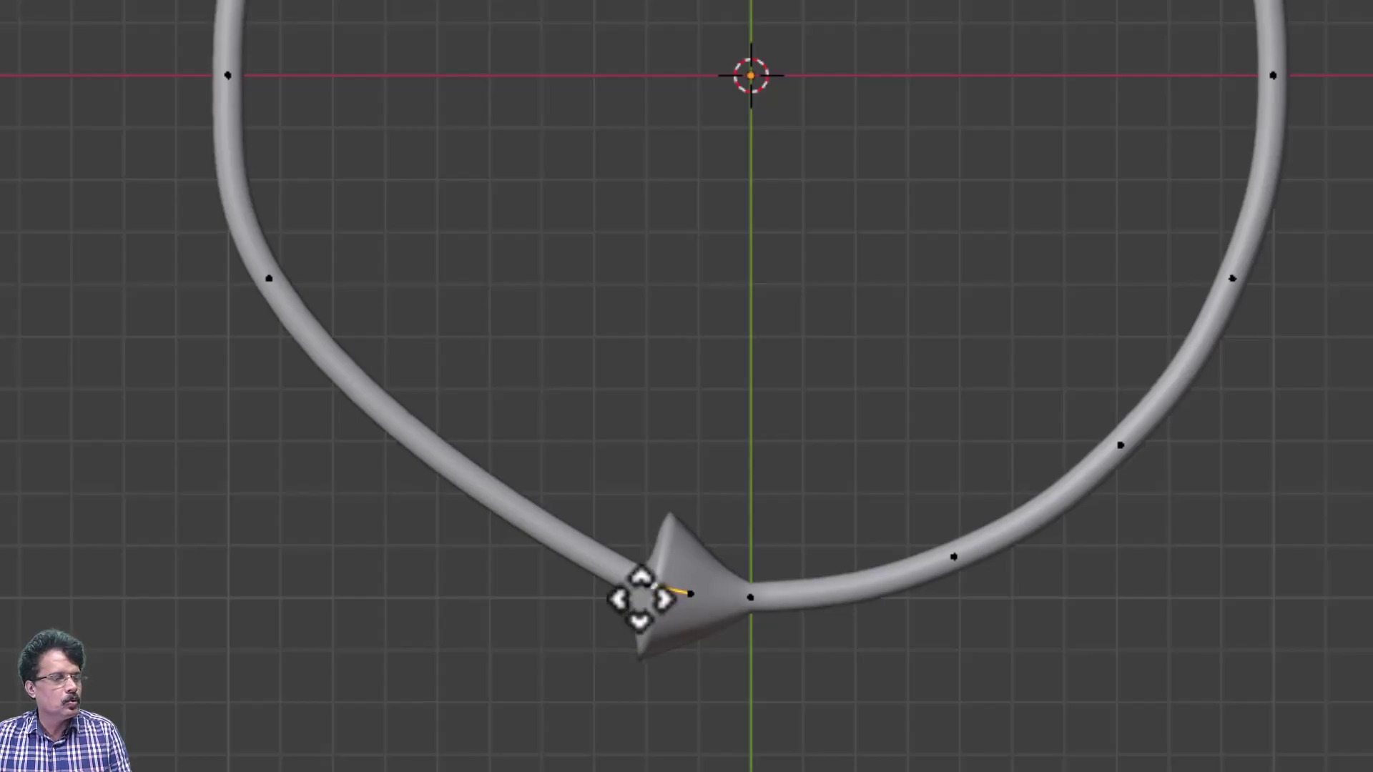
left_click(640, 599)
left_click(576, 708)
key("Tab")
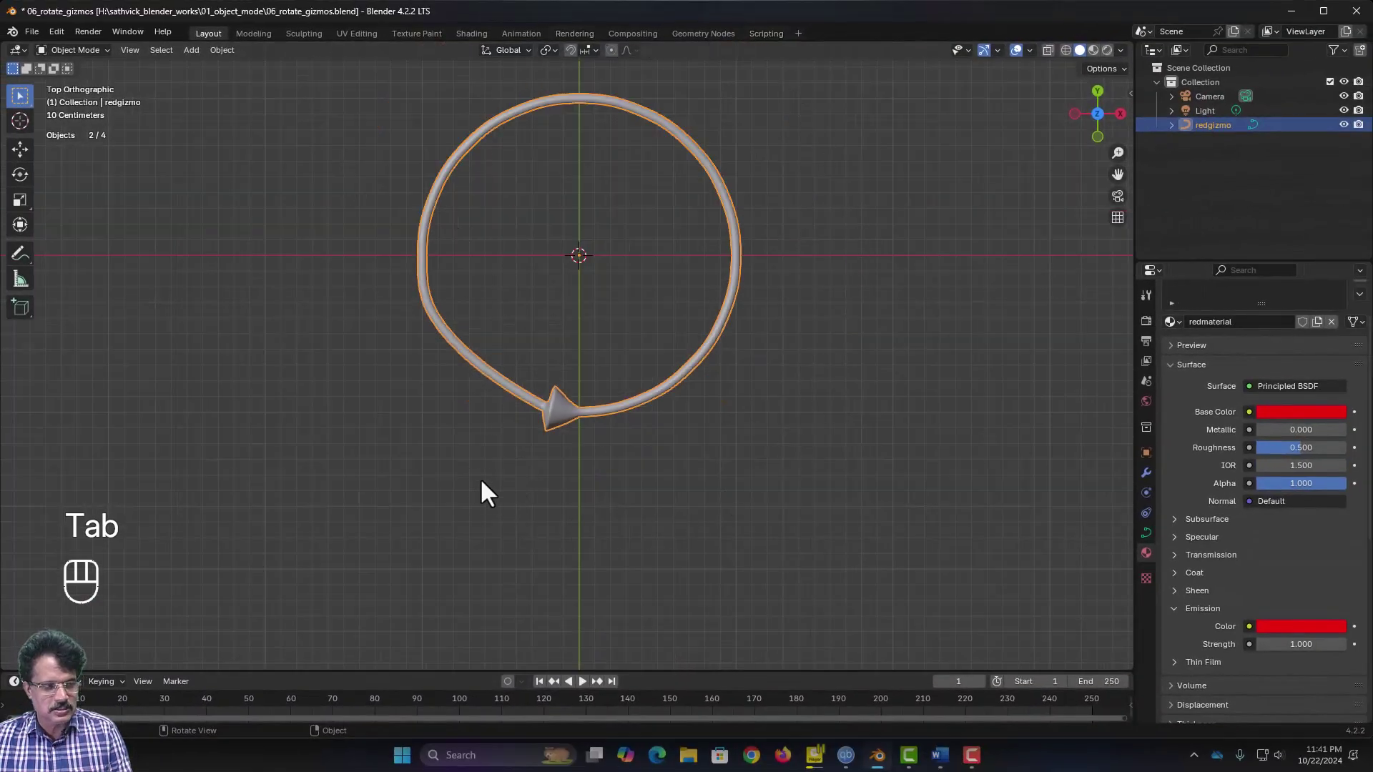
- Move the lower-left control point of the ring about 0.08 m down along Y to round out the flattened arc
key("Tab")
left_click(433, 314)
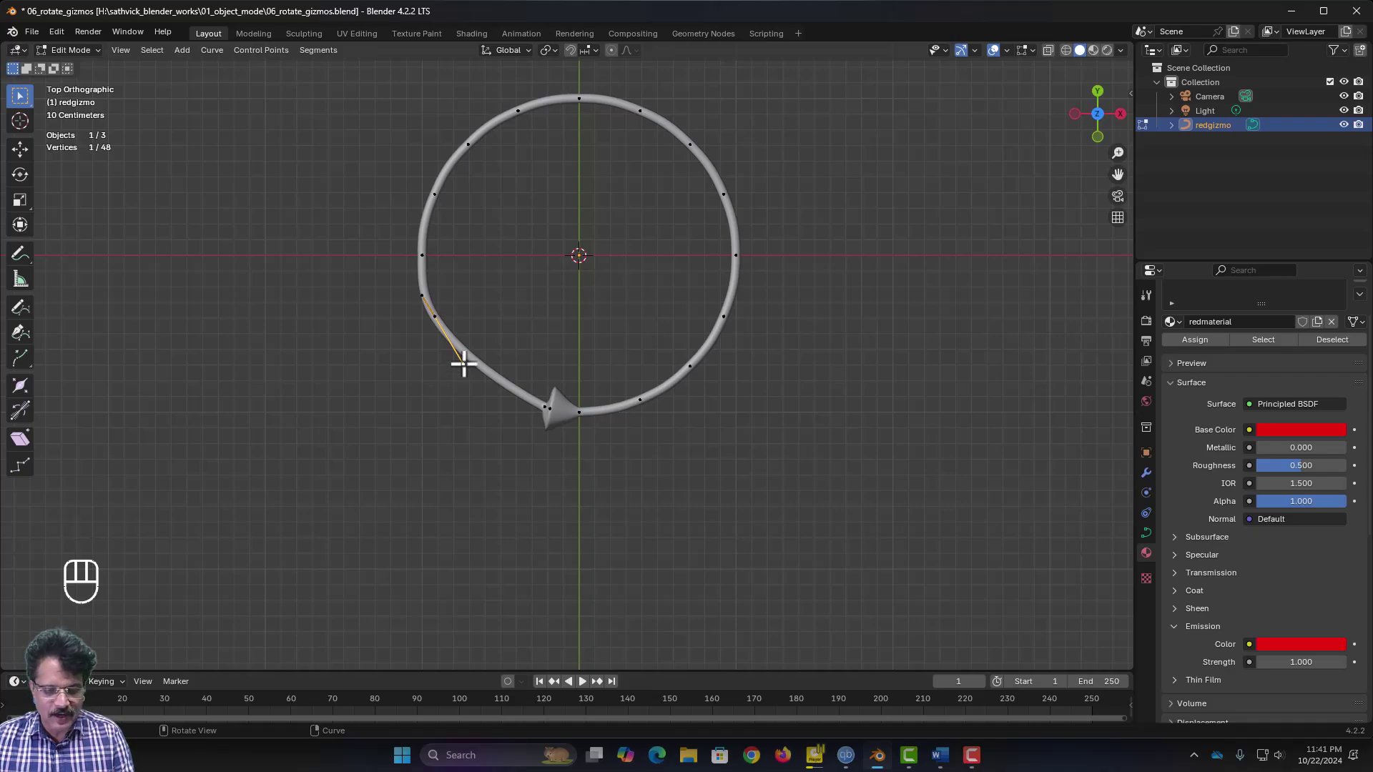
key("g")
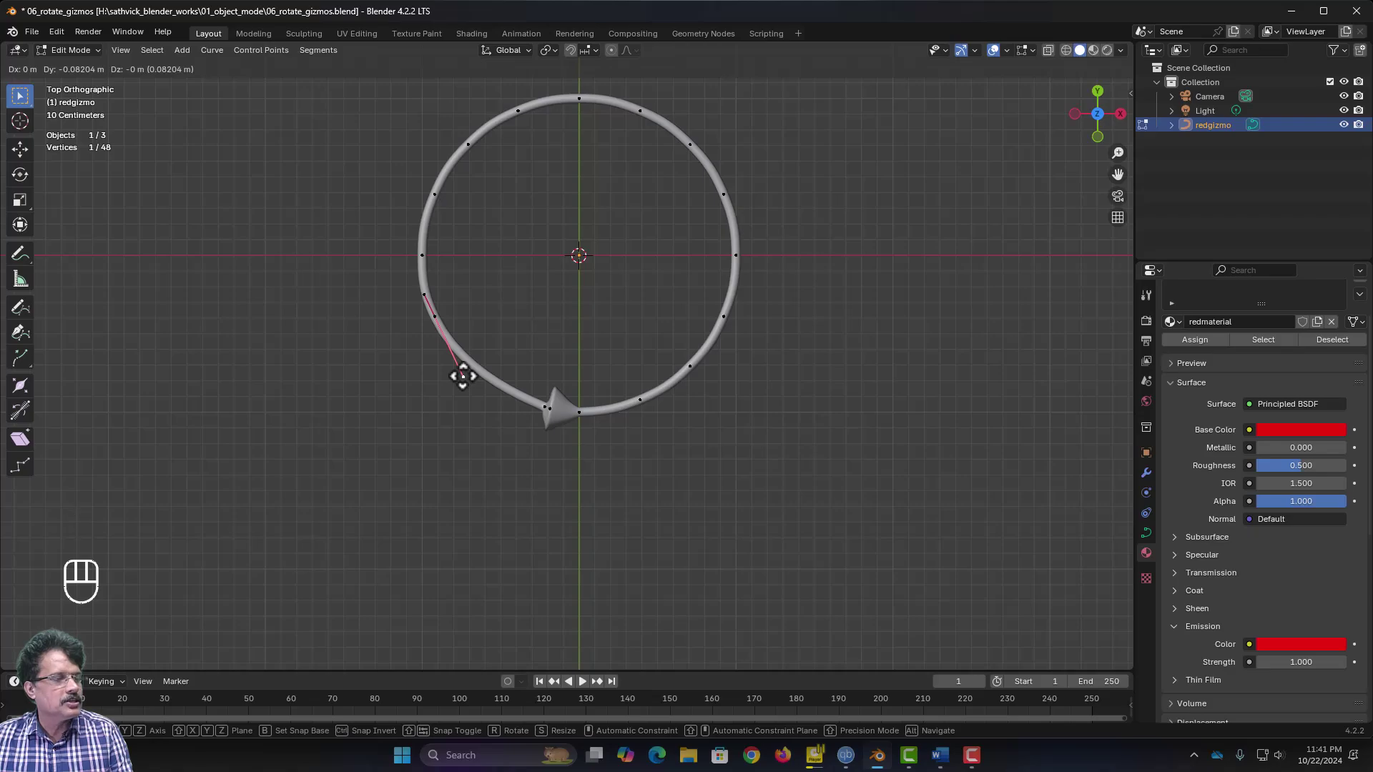
left_click(462, 377)
key("Tab")
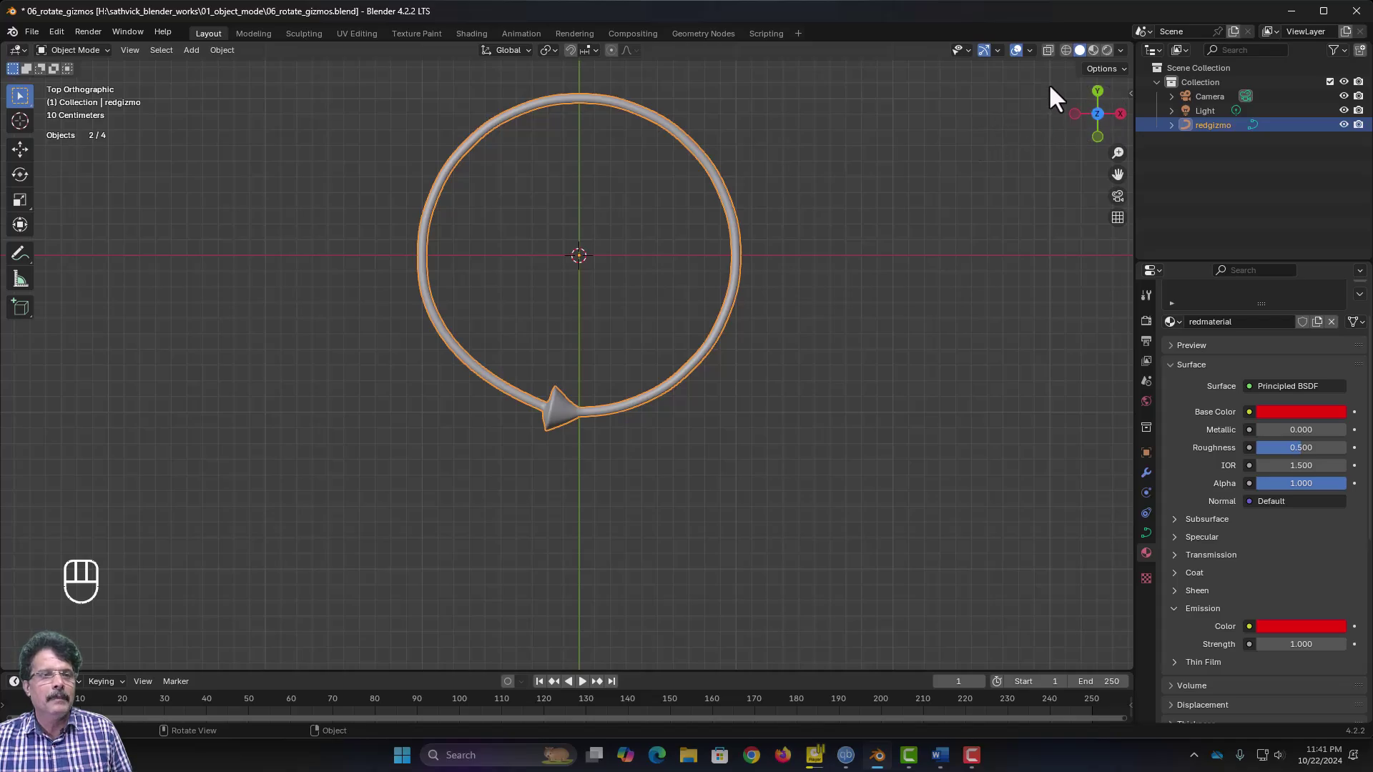
- Switch the viewport to Material Preview shading, view the arrow ring deselected, and reselect redgizmo
left_click(1093, 50)
key("alt+a")
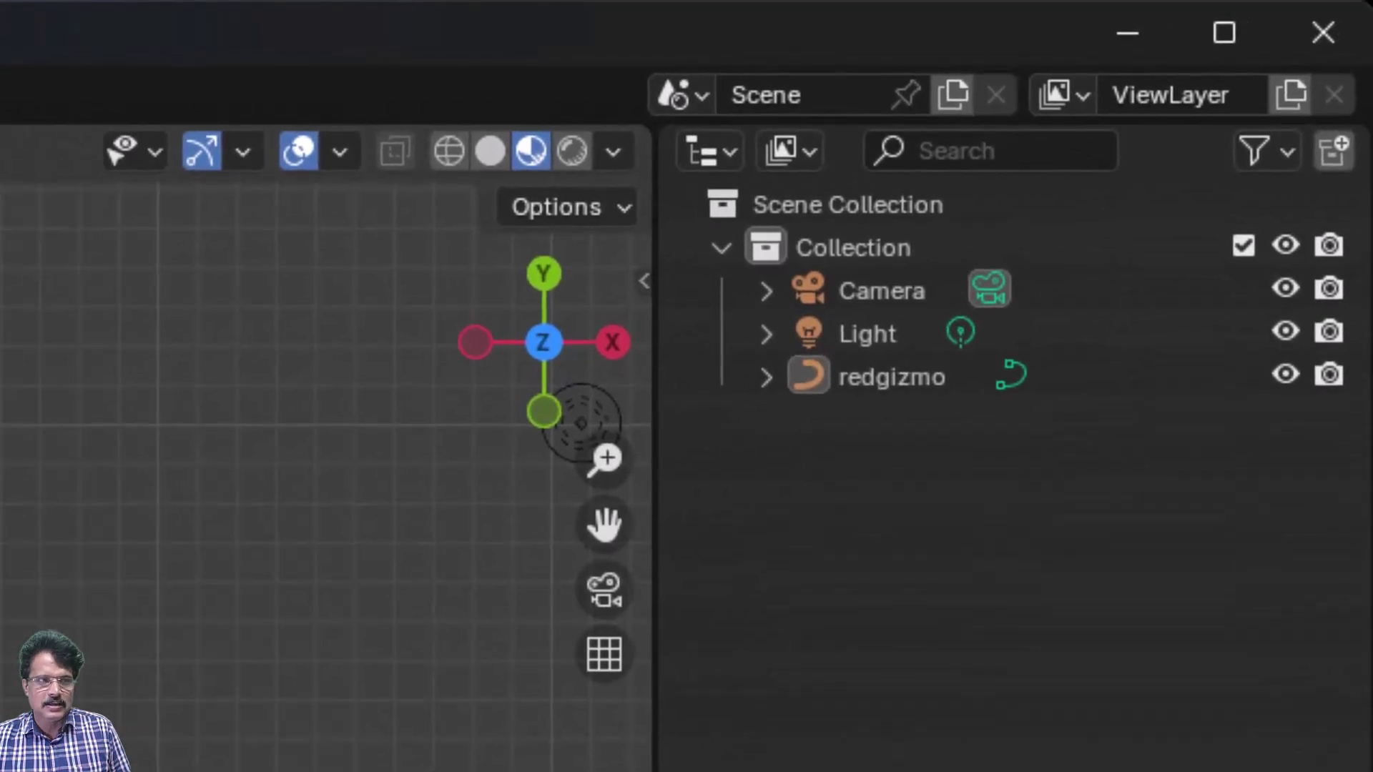
left_click(1193, 131)
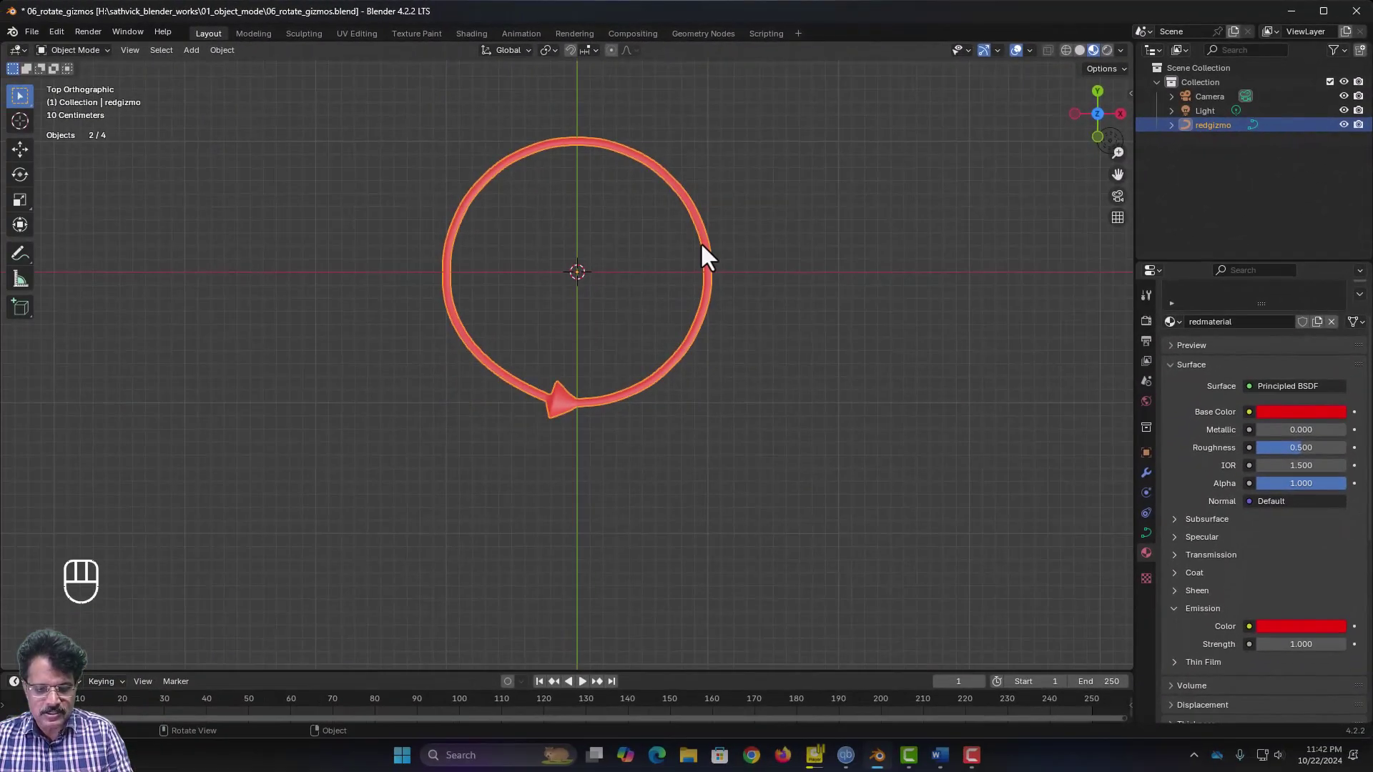
key("ctrl+z")
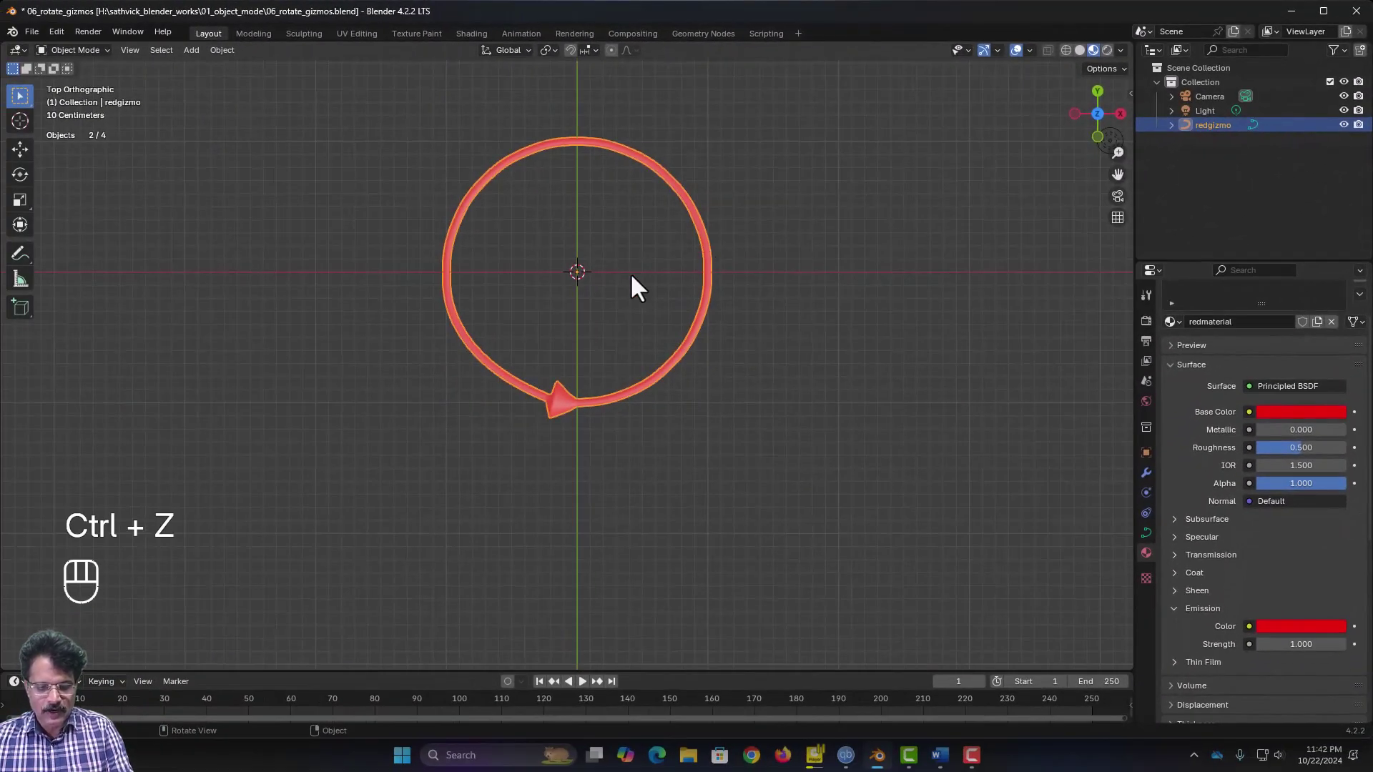
- Rotate redgizmo 90° around the global Y axis and check its upright orientation in perspective
key("r")
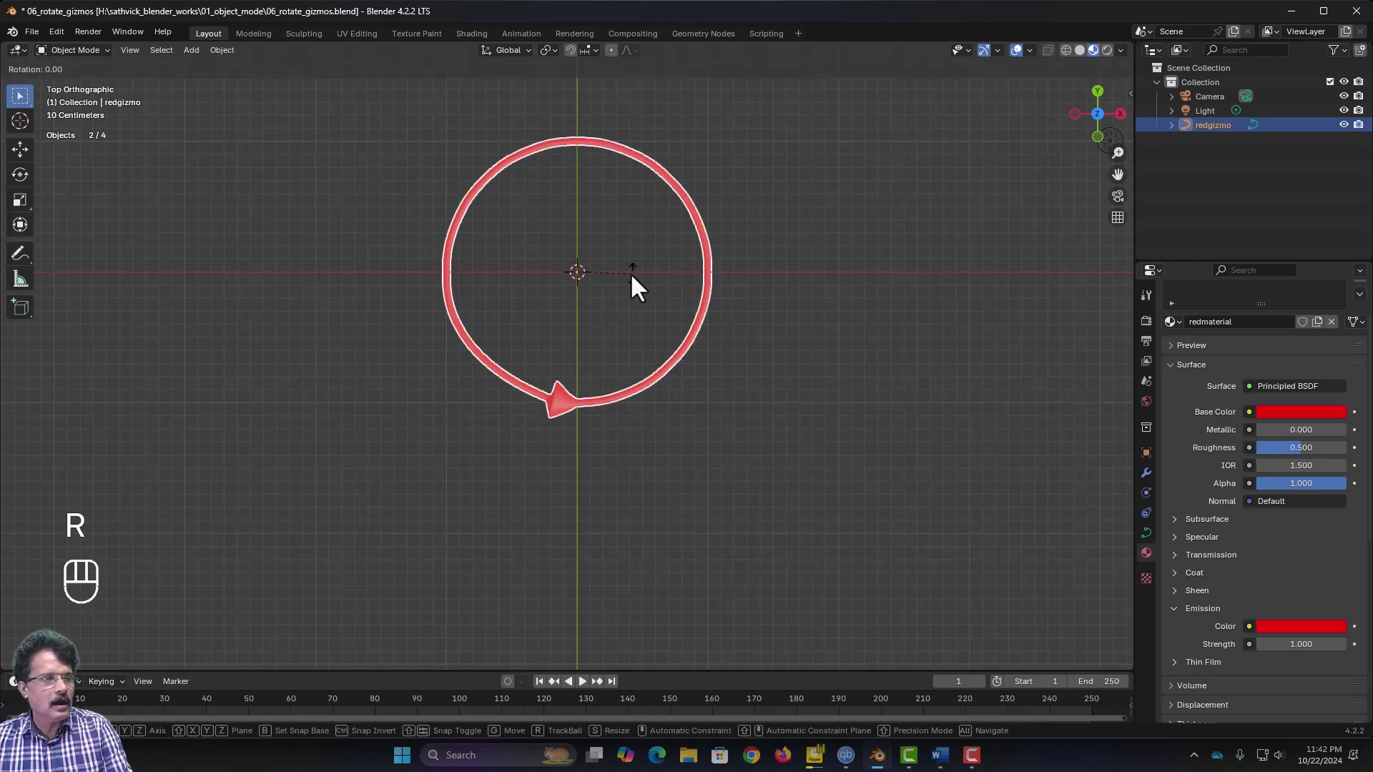
key("y")
key("9")
key("0")
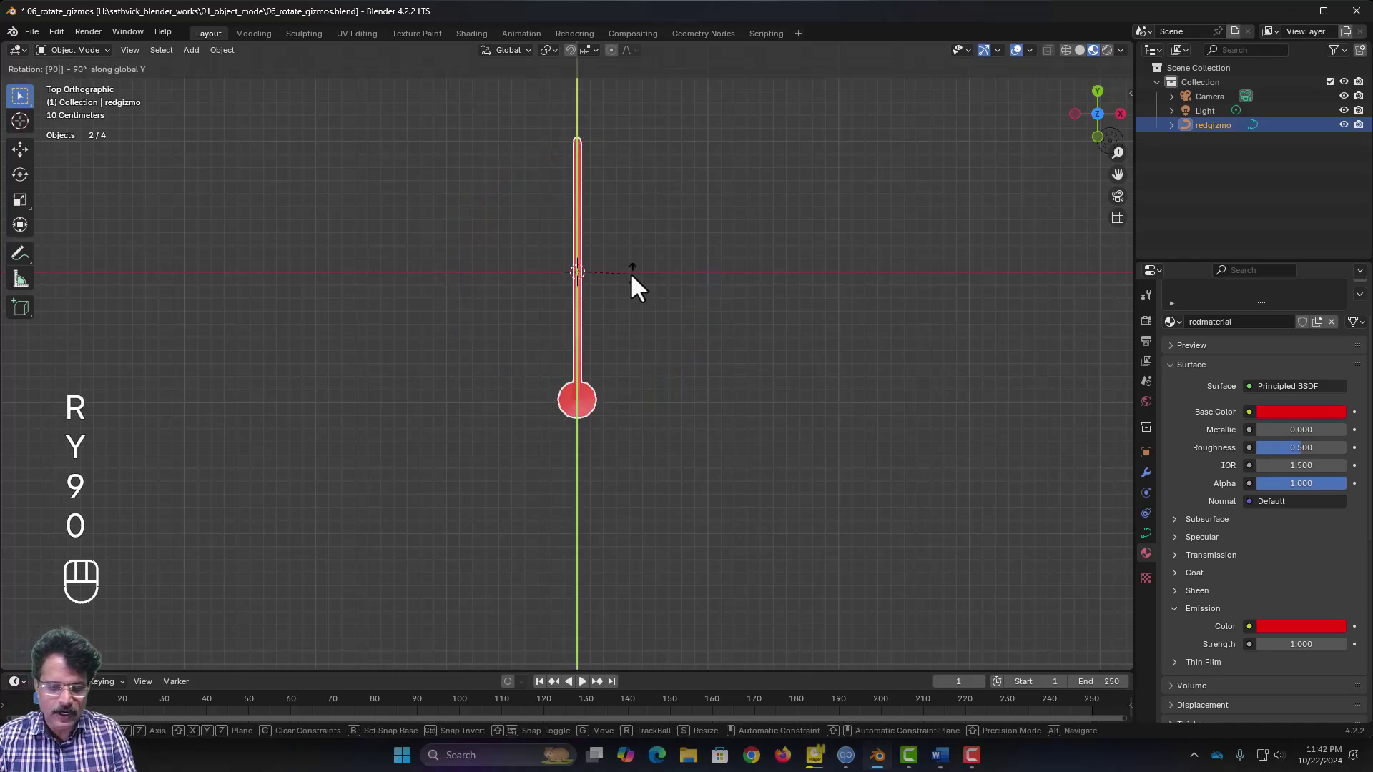
key("Return")
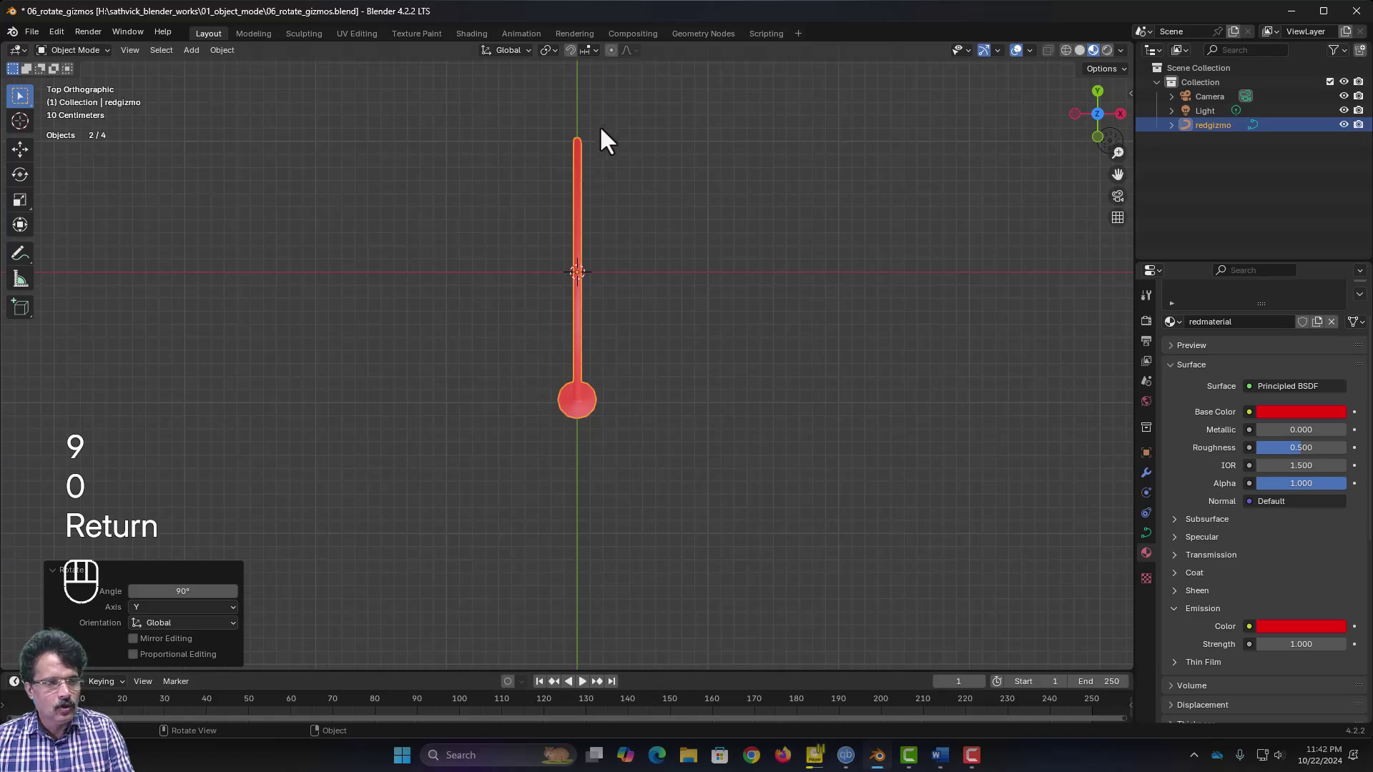
middle_click_drag(725, 319, 641, 188)
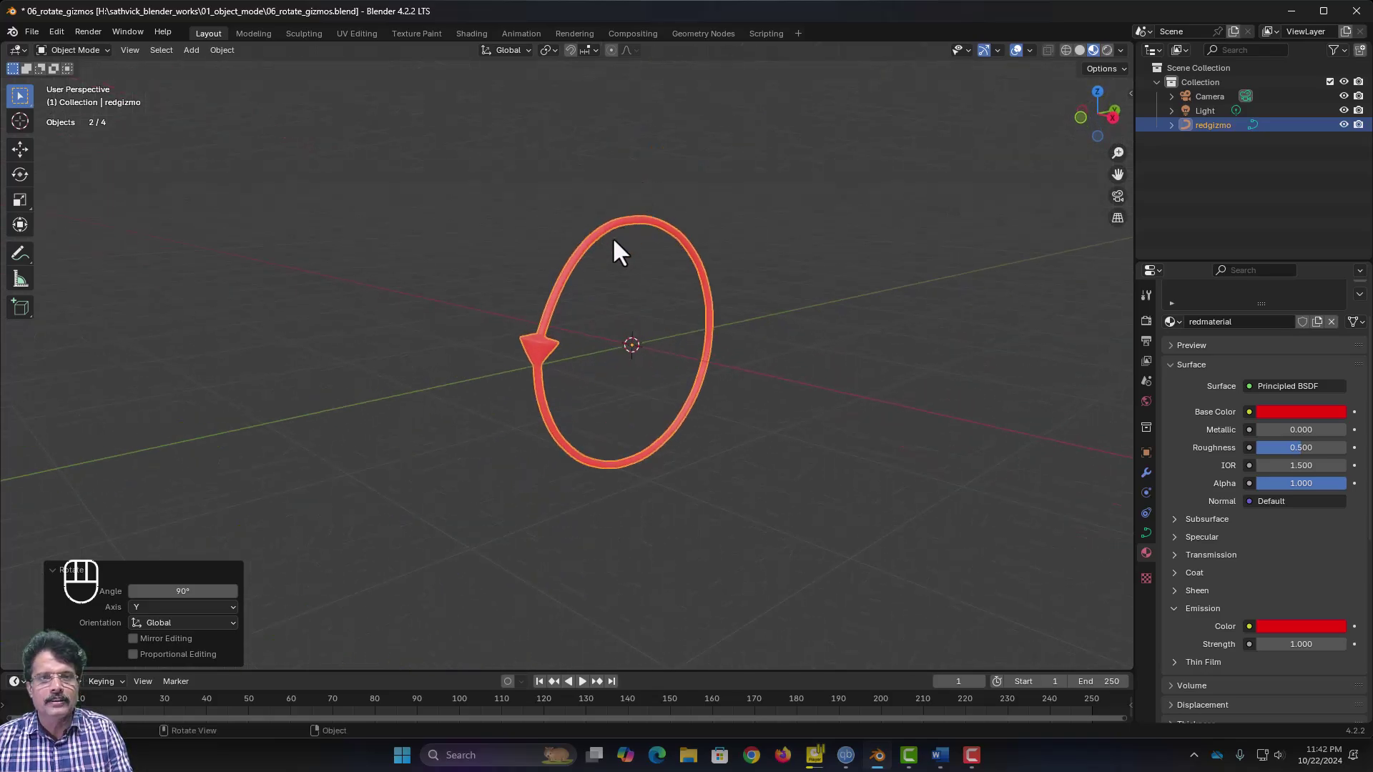
- Duplicate redgizmo in place from the top view, leaving the copy at the same origin
key("KP_7")
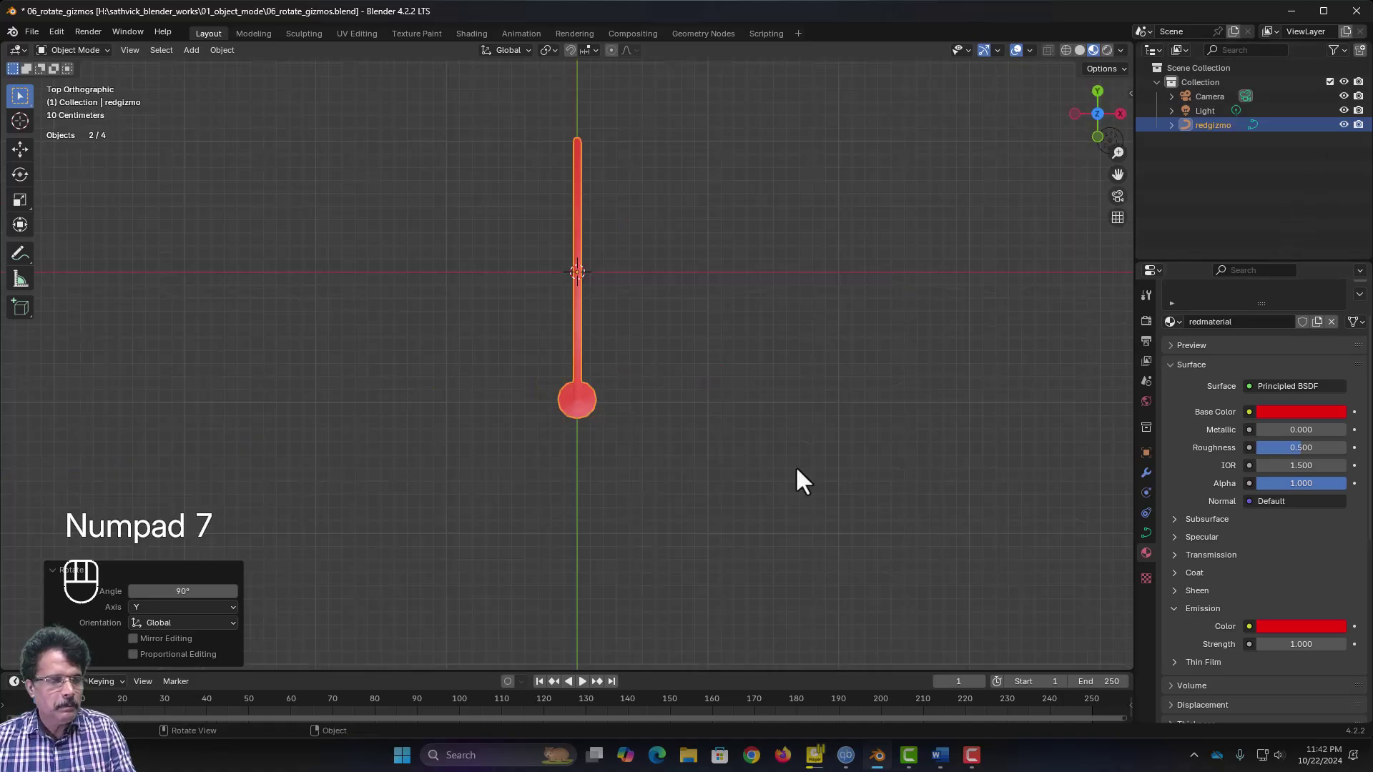
key("shift+d")
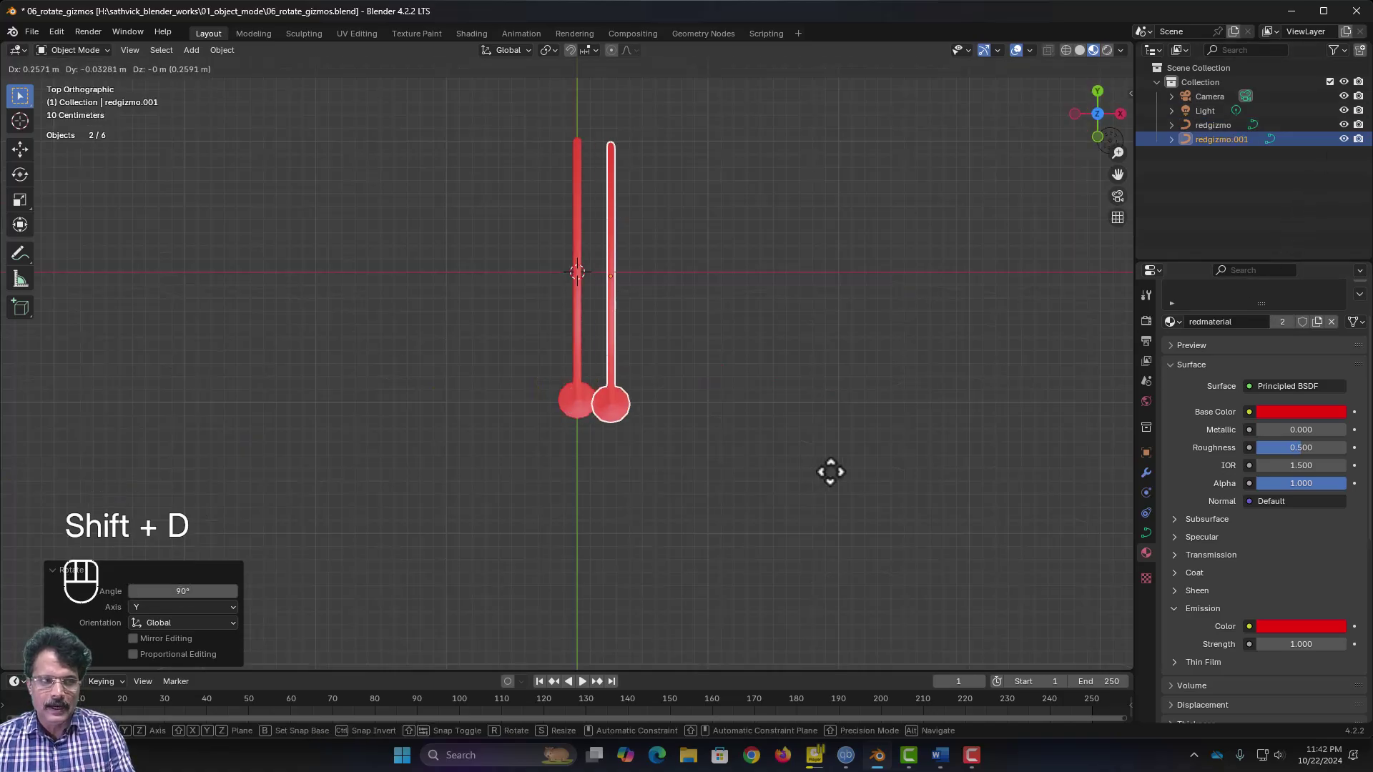
right_click(830, 471)
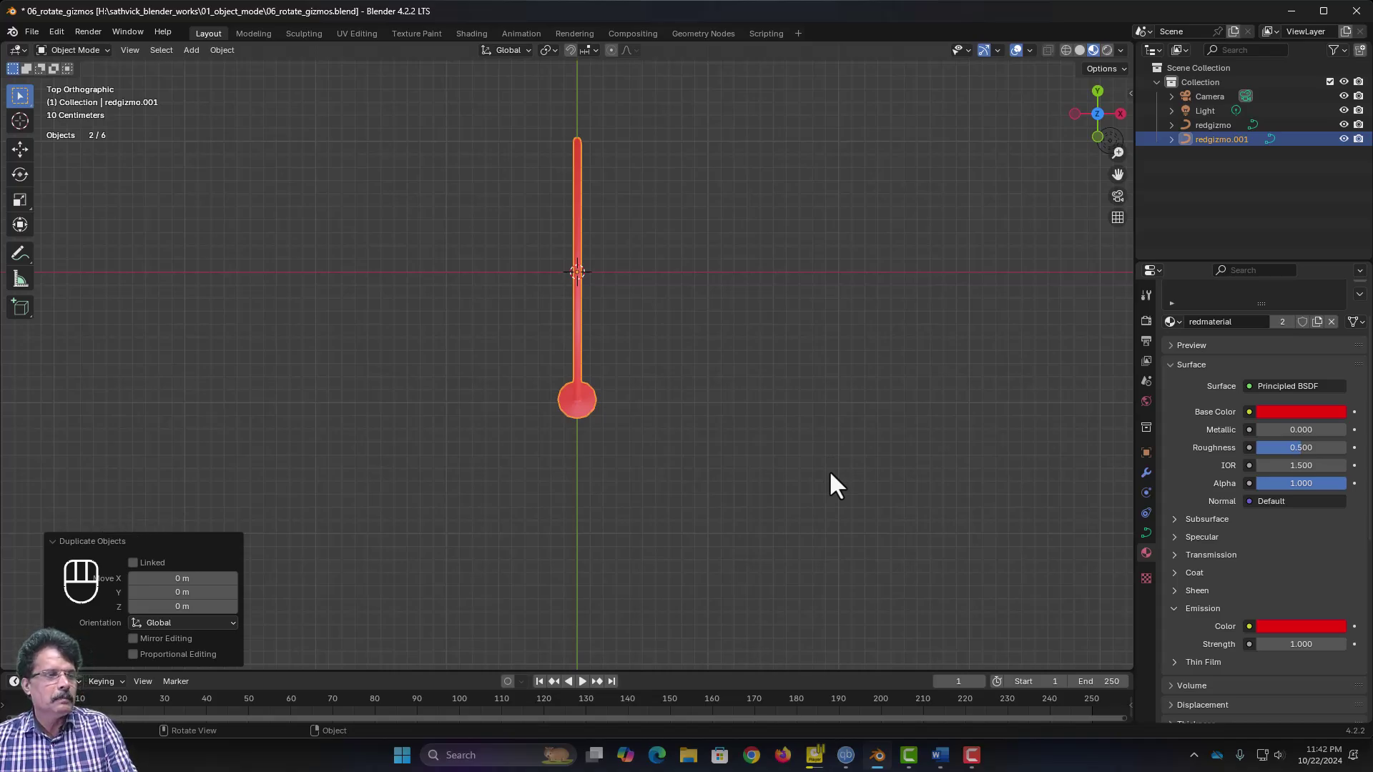
key("r")
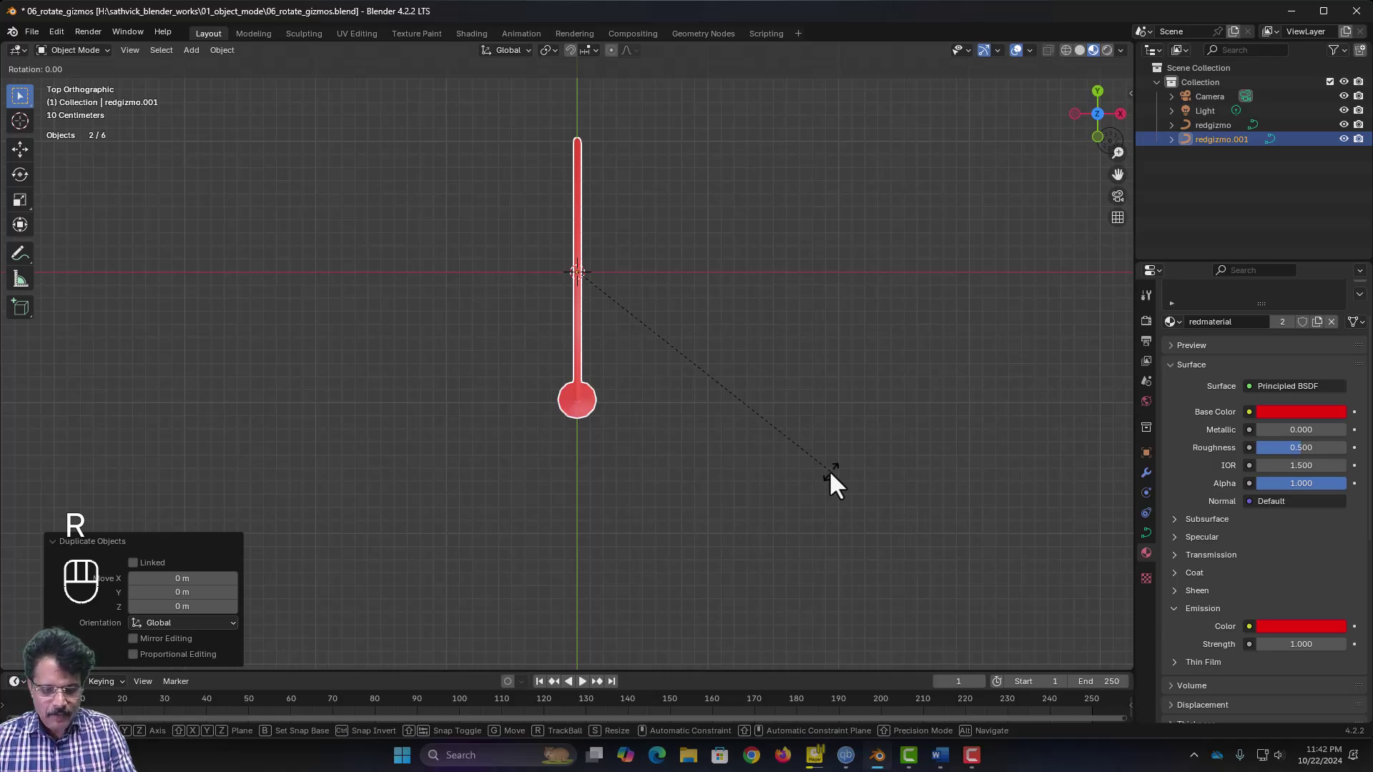
key("9")
key("0")
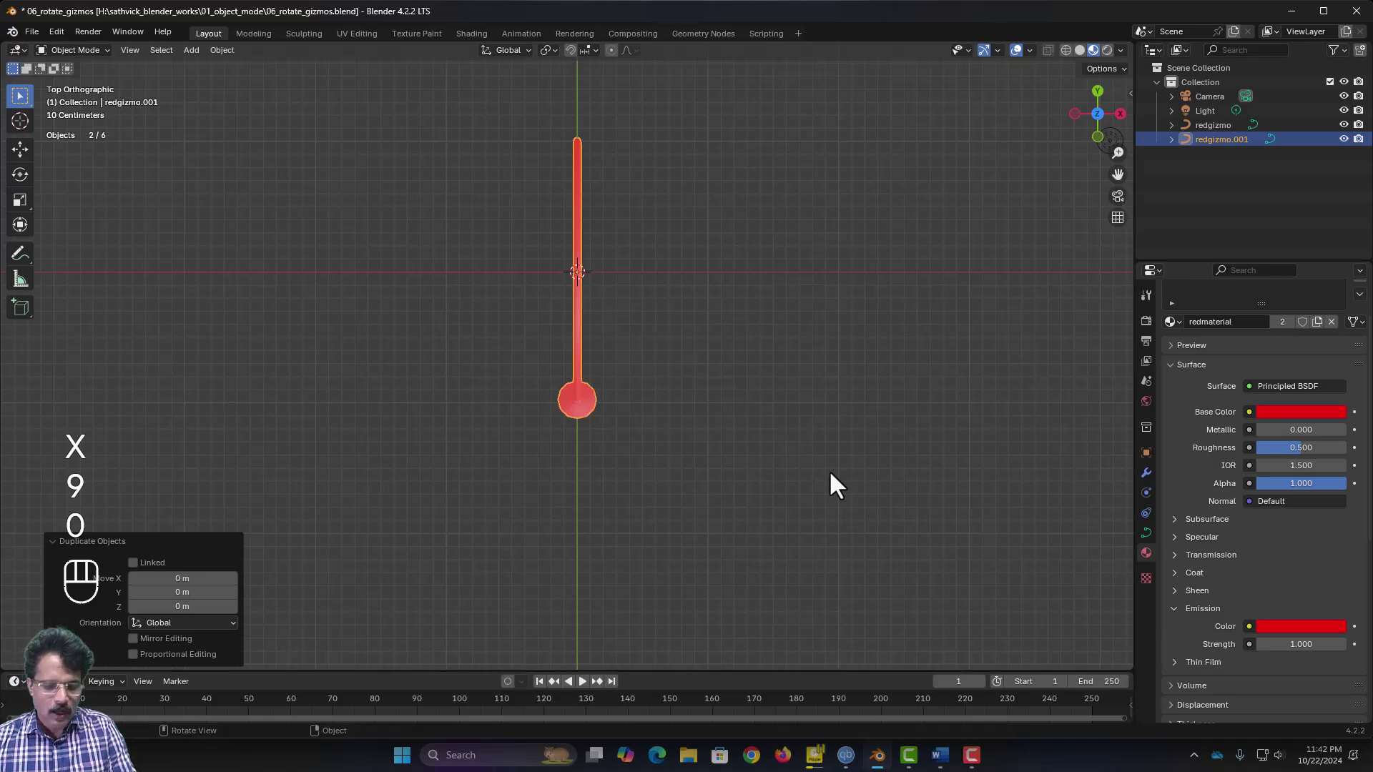
- Rotate the duplicated ring 90° around the global Y axis
key("y")
key("9")
key("0")
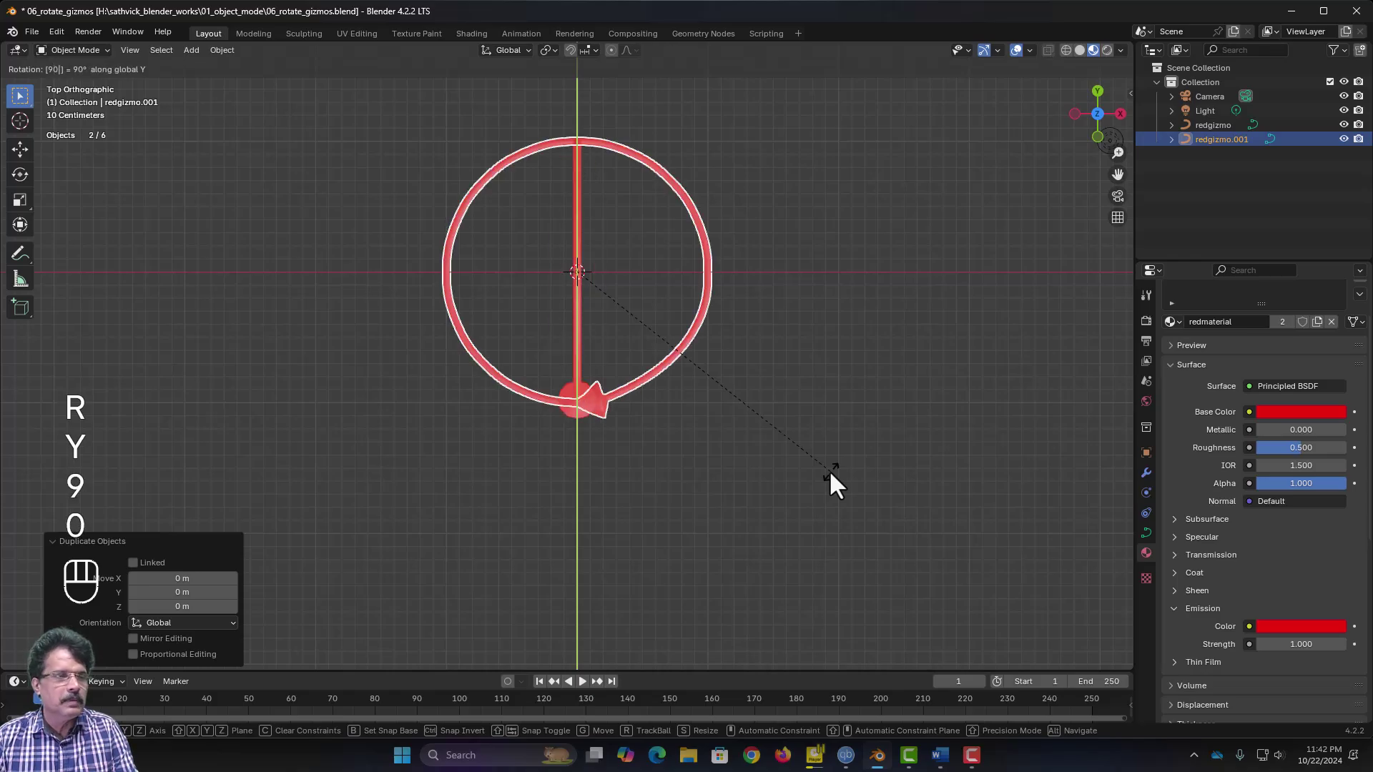
key("Return")
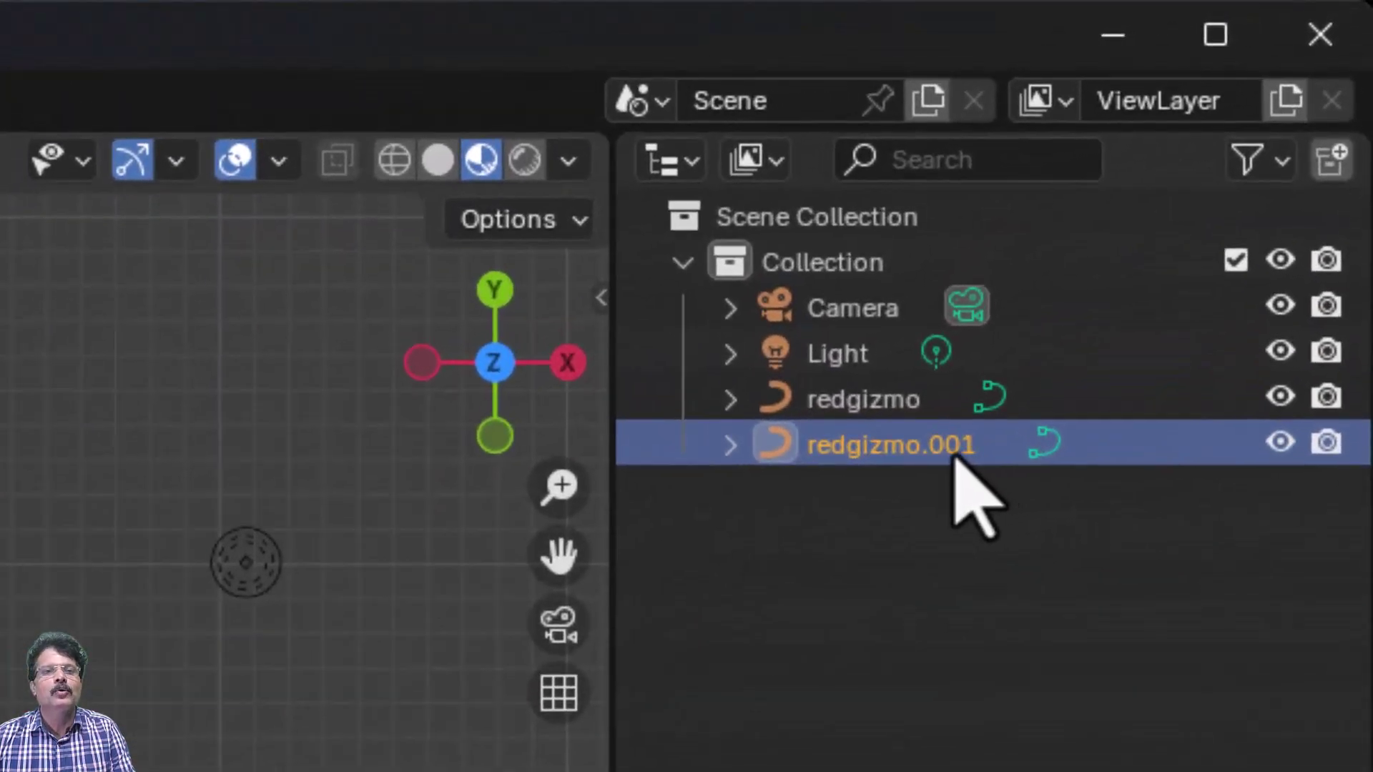
- Rename the duplicated ring object to greengizmo
double_click(1224, 165)
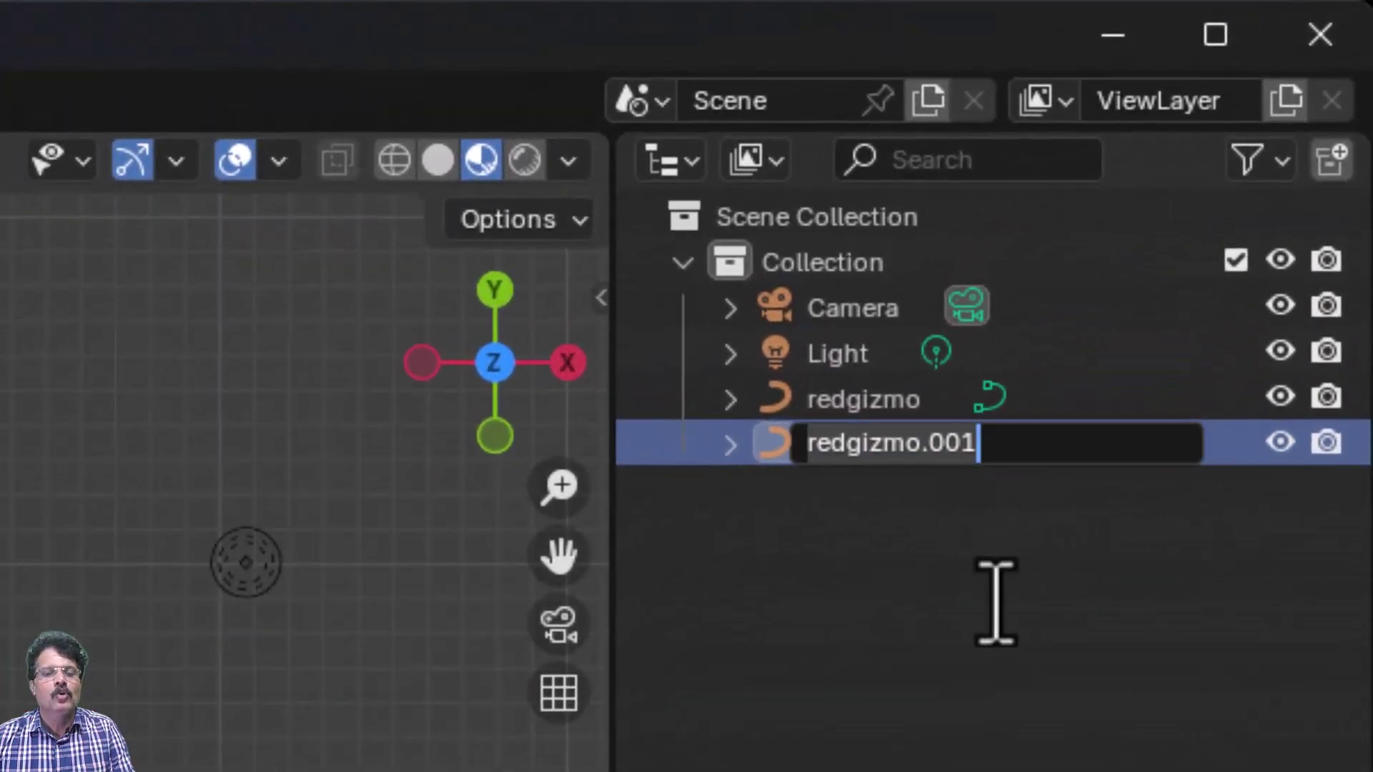
type("greengizm")
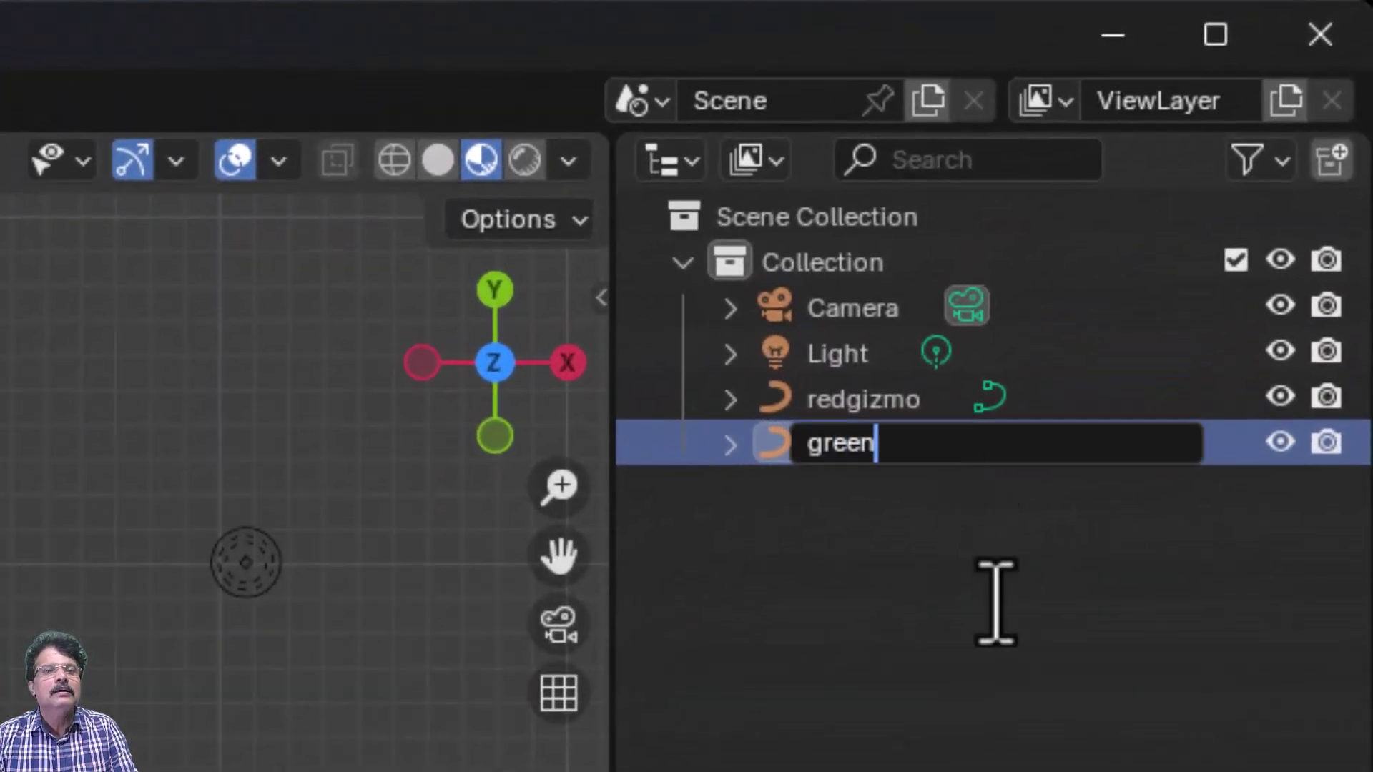
type("o")
key("Return")
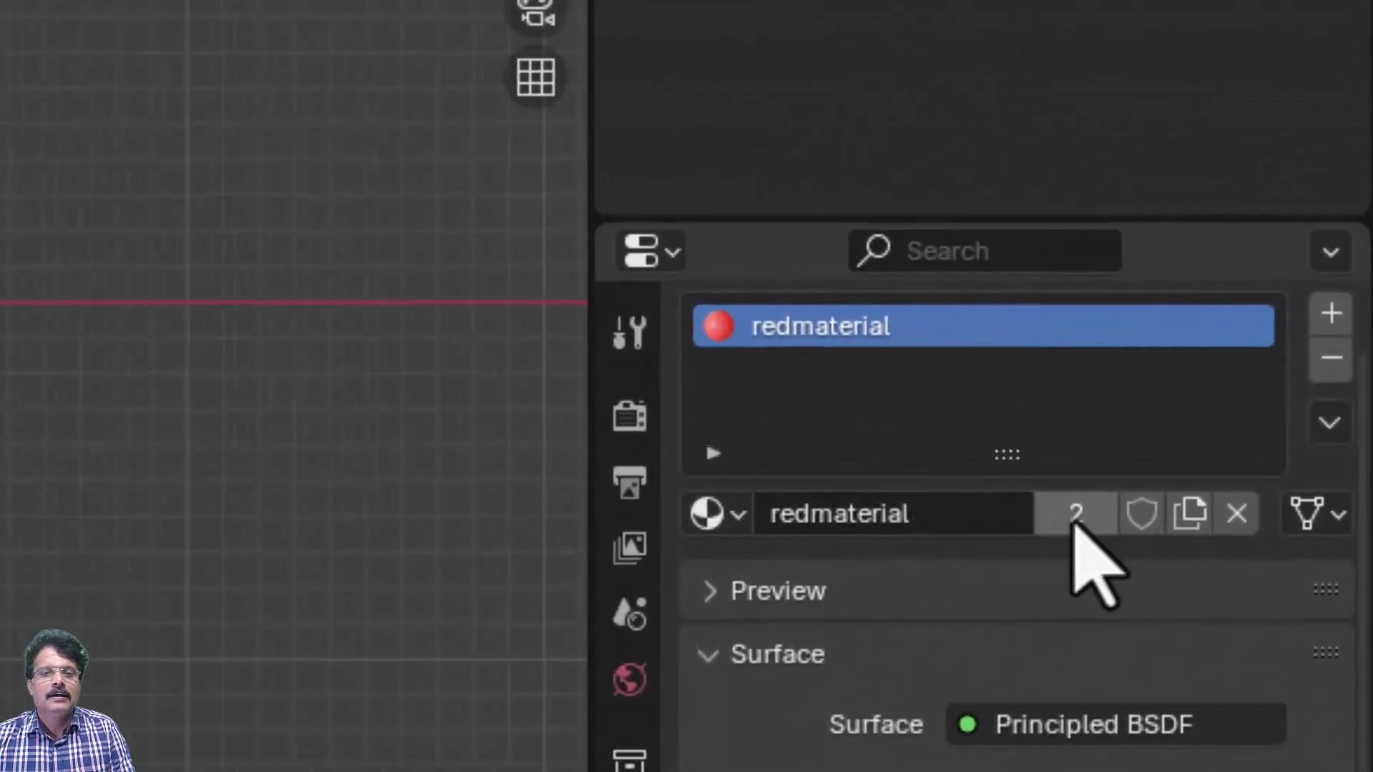
- Make greengizmo's shared material a single-user copy and rename it greenmaterial
left_click(1061, 533)
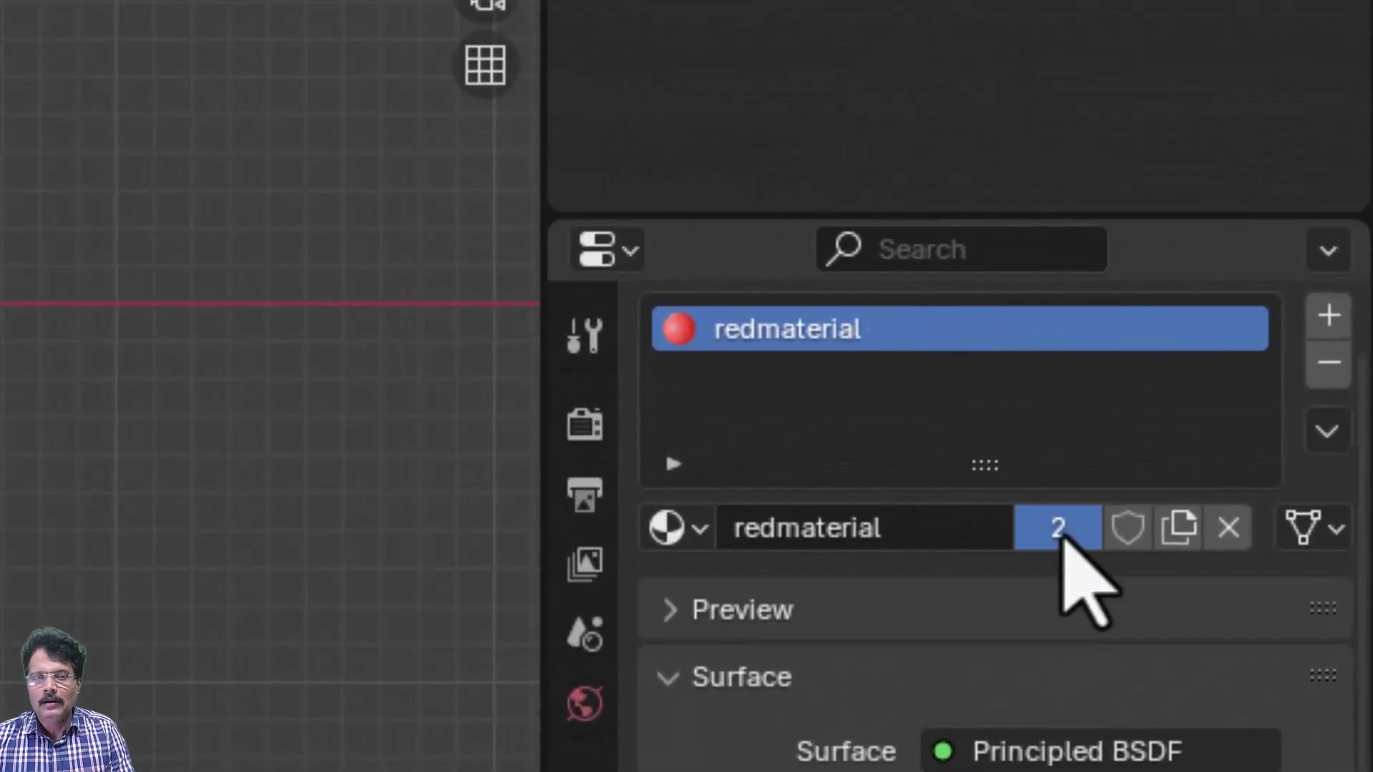
double_click(1001, 532)
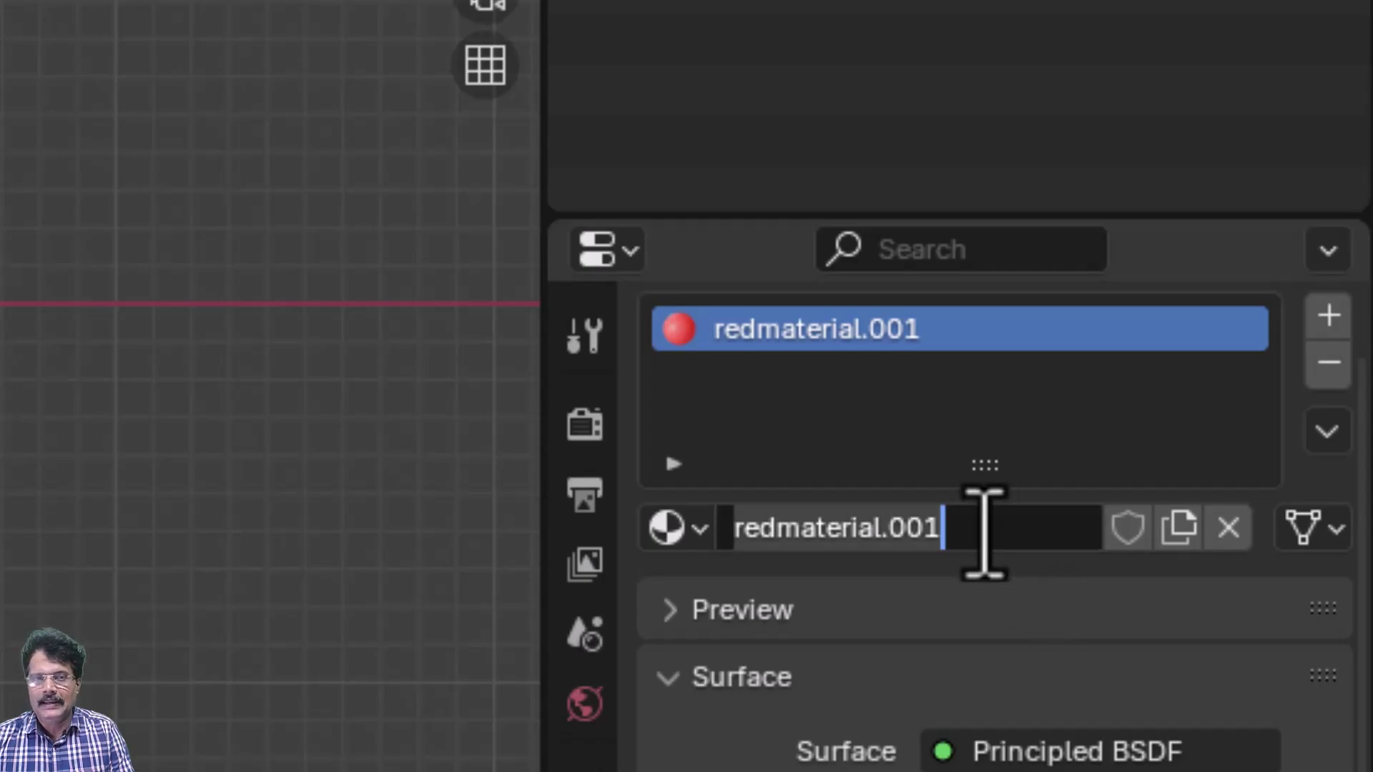
type("yell")
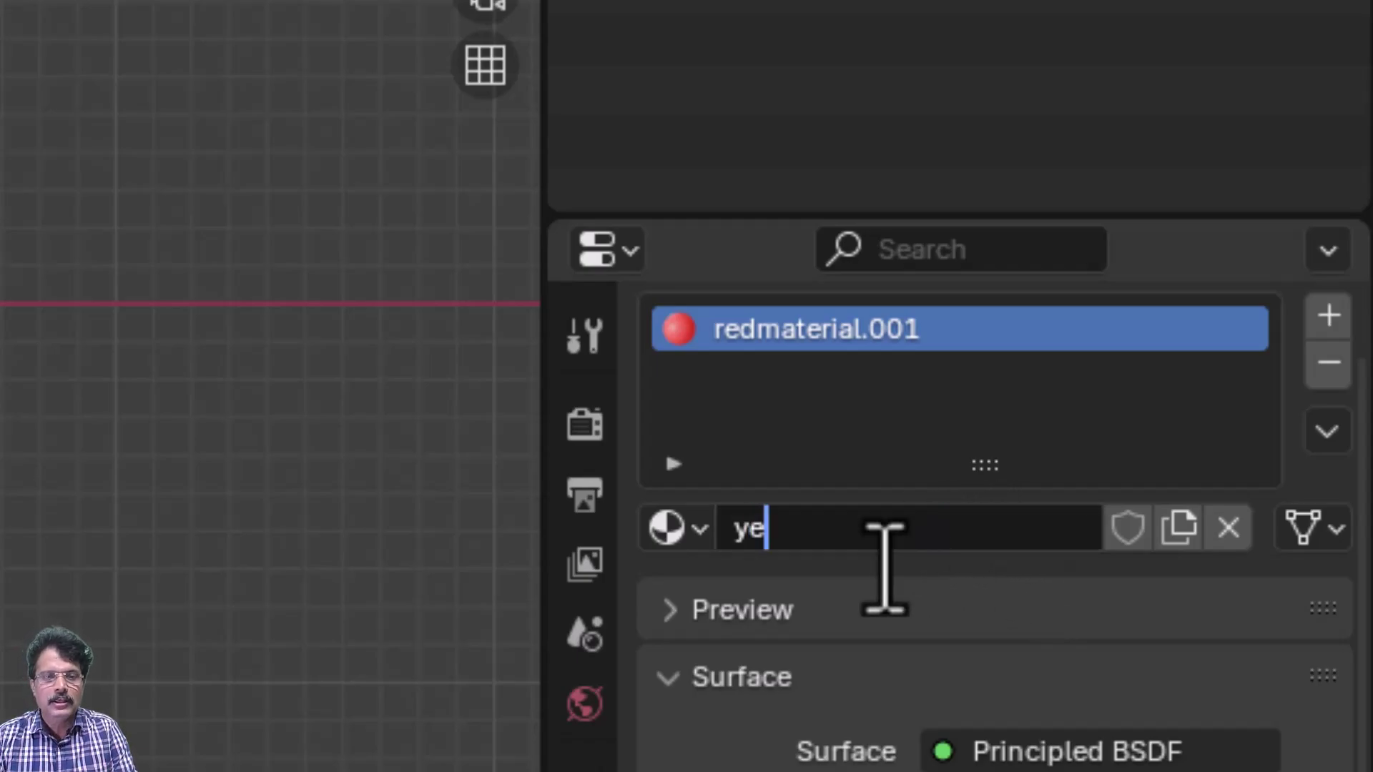
key("BackSpace")
key("BackSpace")
key("BackSpace")
key("BackSpace")
type("greenmaterial")
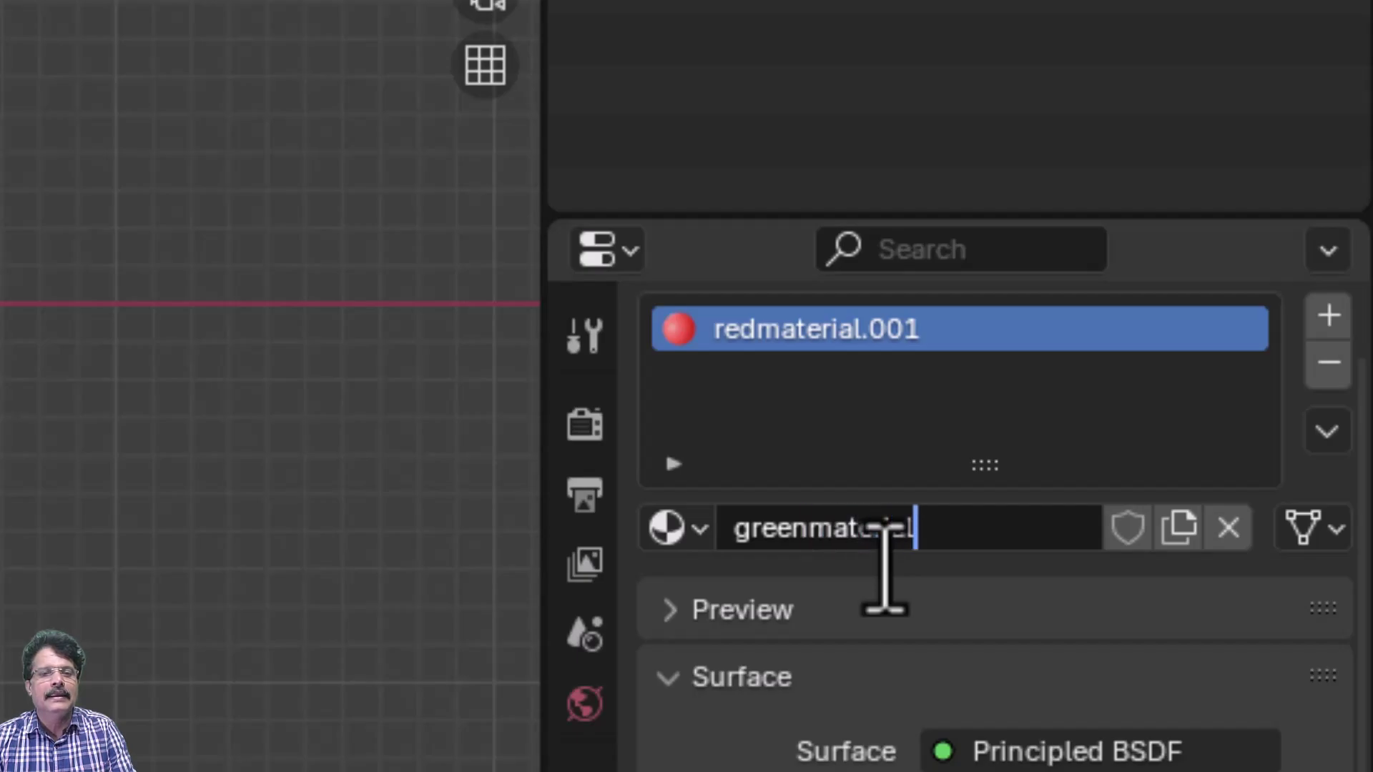
key("Return")
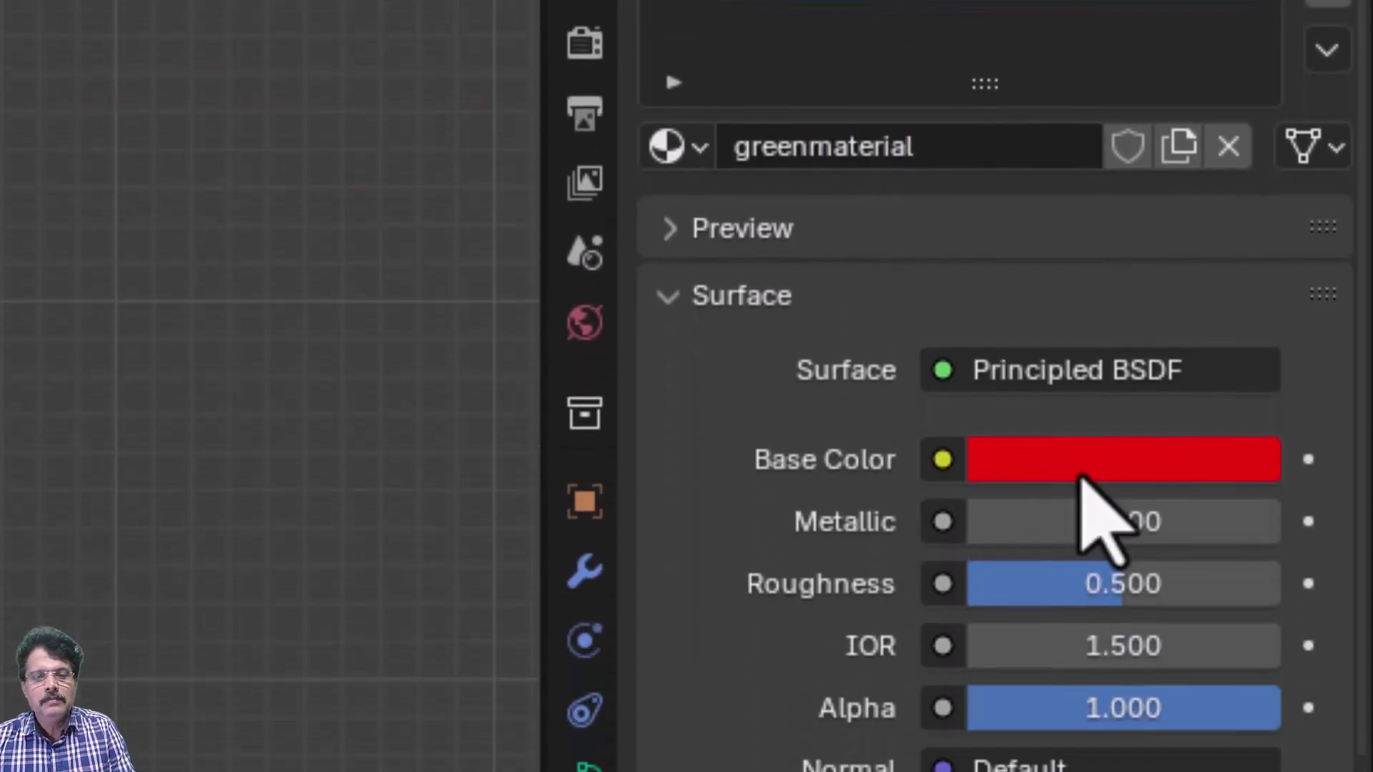
- Set greenmaterial's Base Color to green, hex 00E72C, and copy the hex value
left_click(1080, 461)
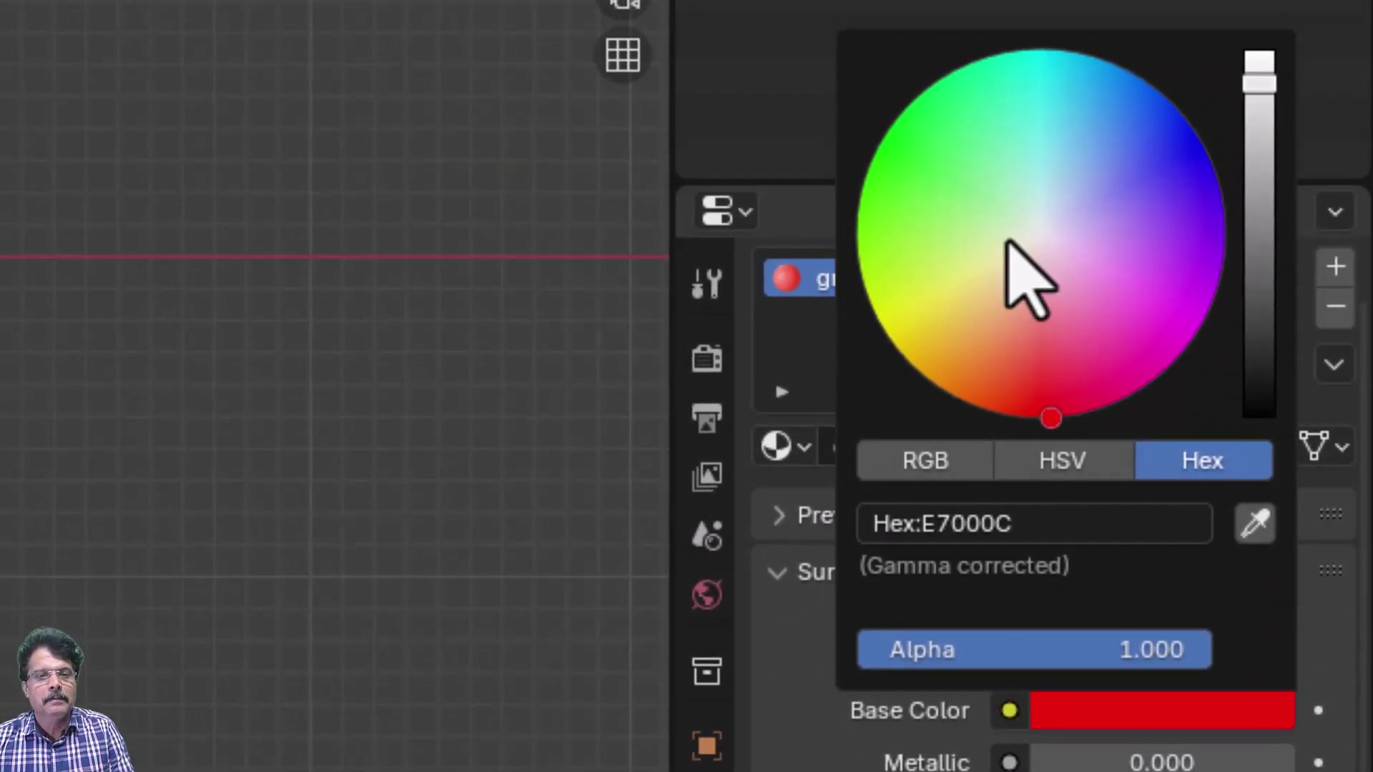
left_click_drag(1027, 276, 902, 111)
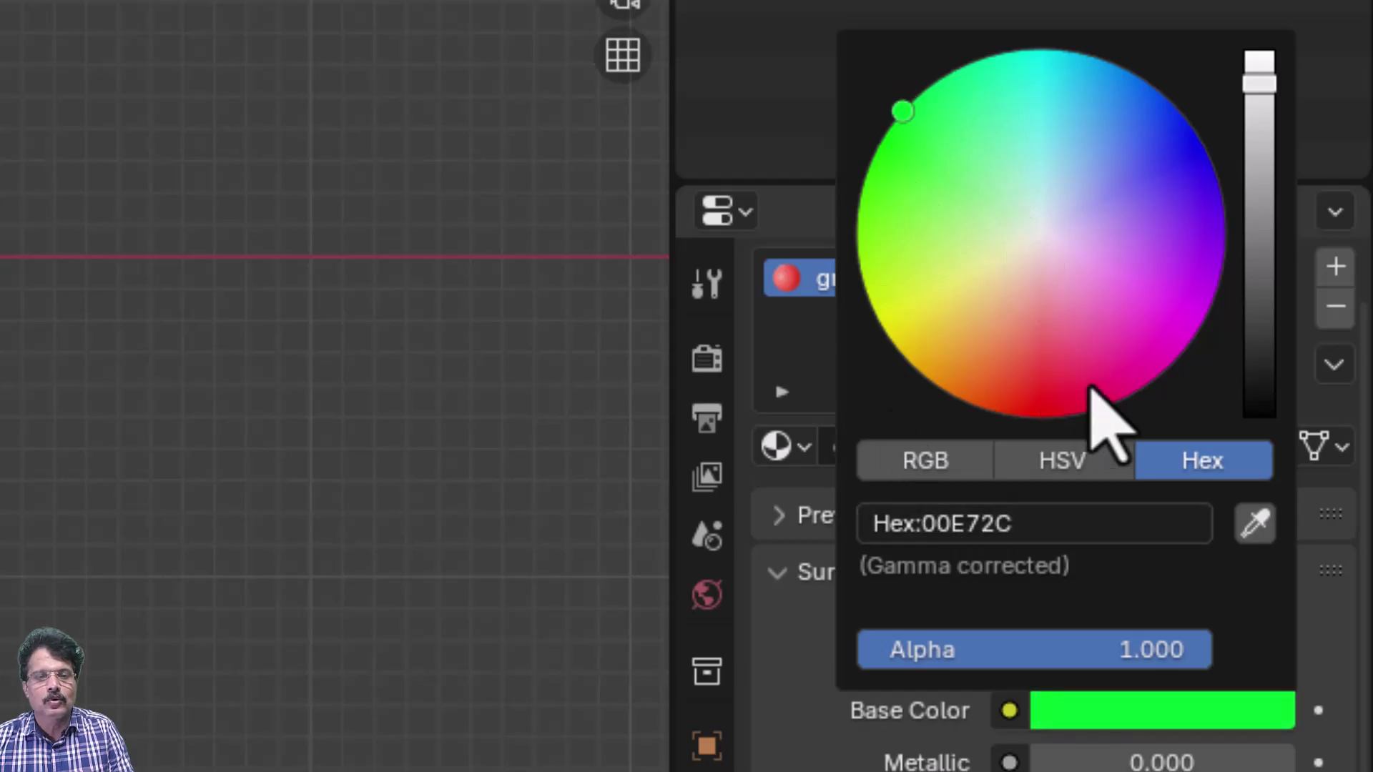
left_click(1035, 527)
key("ctrl+c")
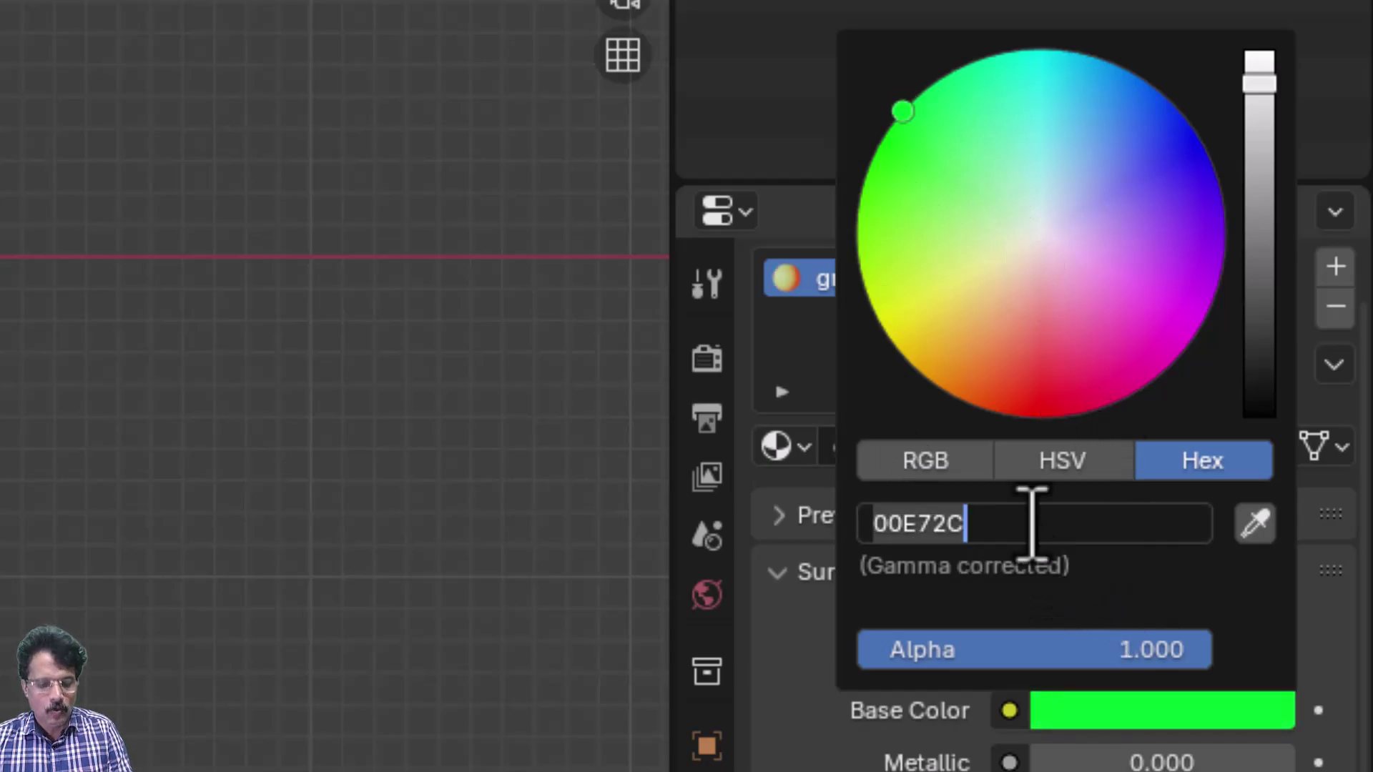
key("Return")
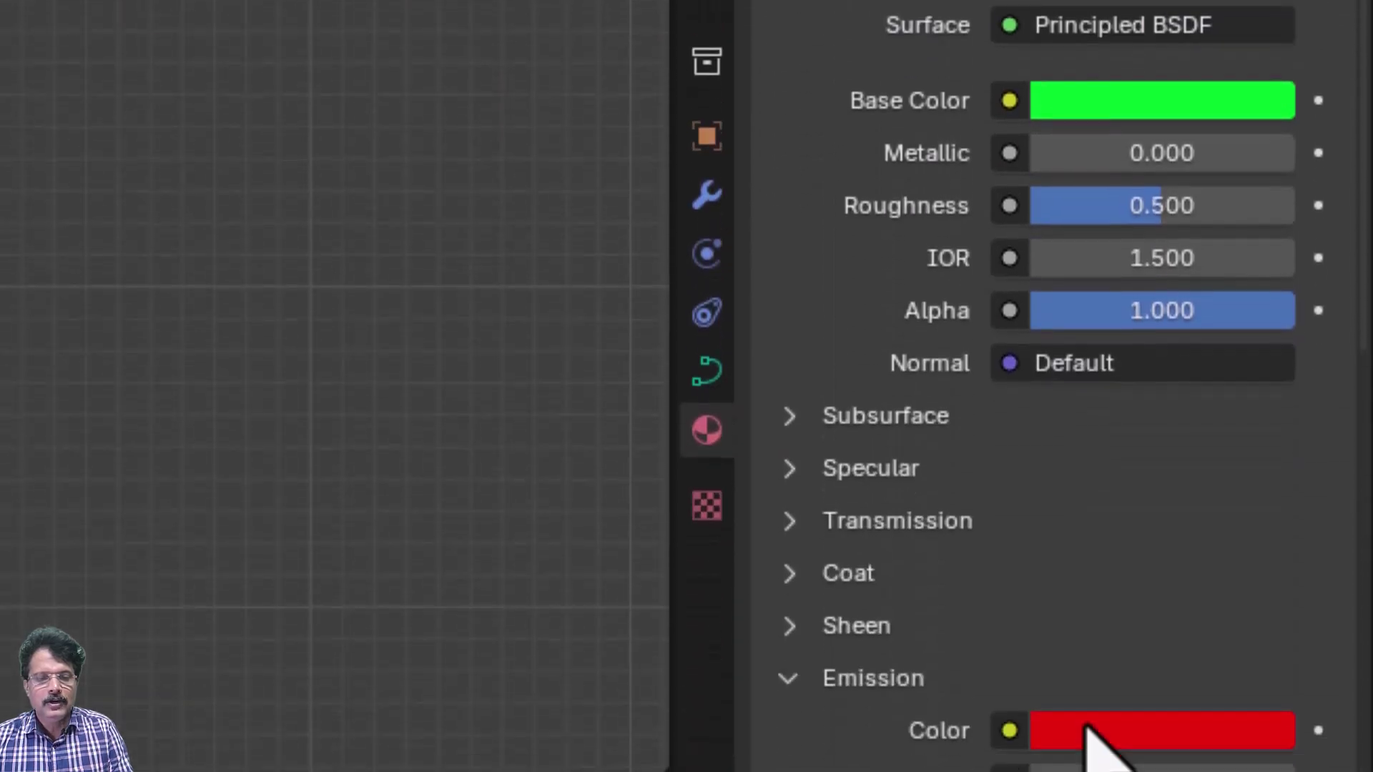
- Set greenmaterial's Emission Color to the copied hex value 00E72C
left_click(1086, 575)
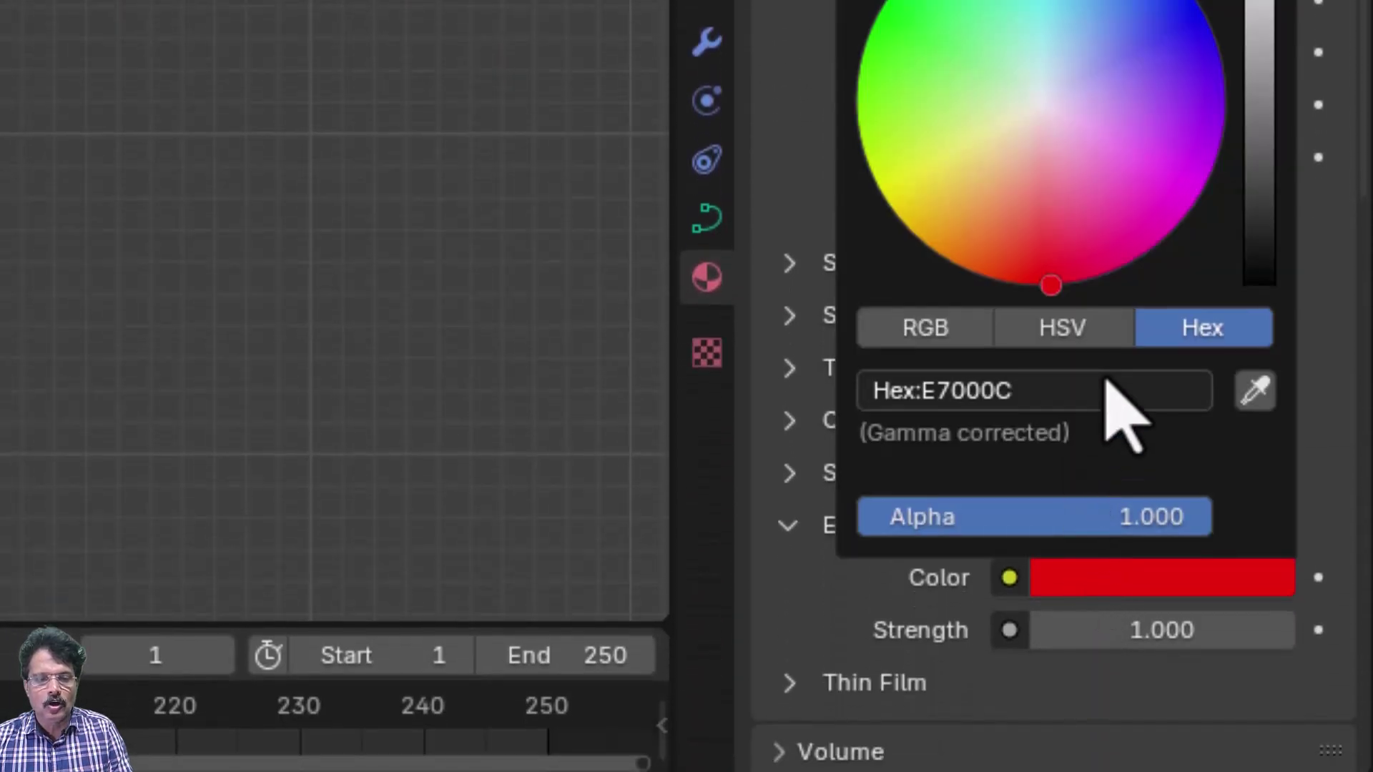
left_click(1049, 394)
key("ctrl+a")
key("ctrl+v")
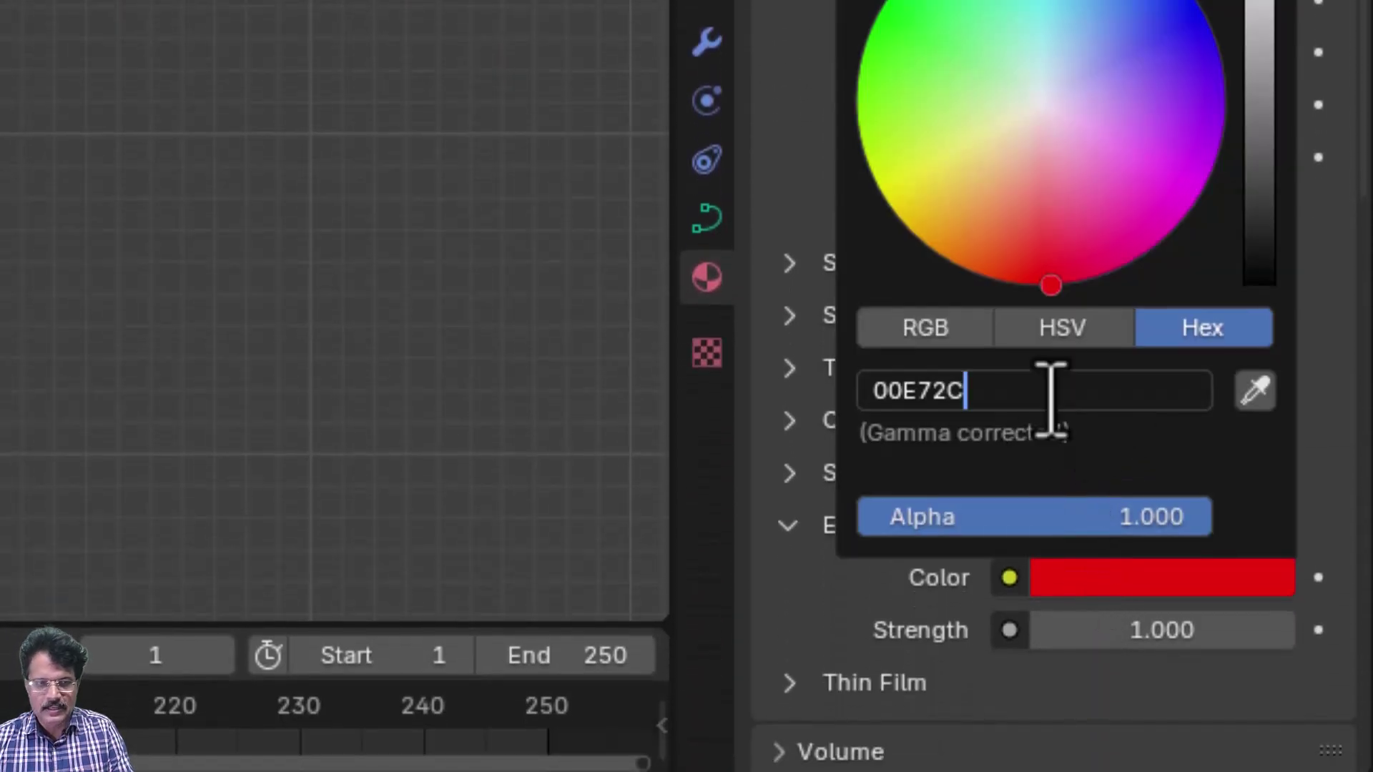
key("Return")
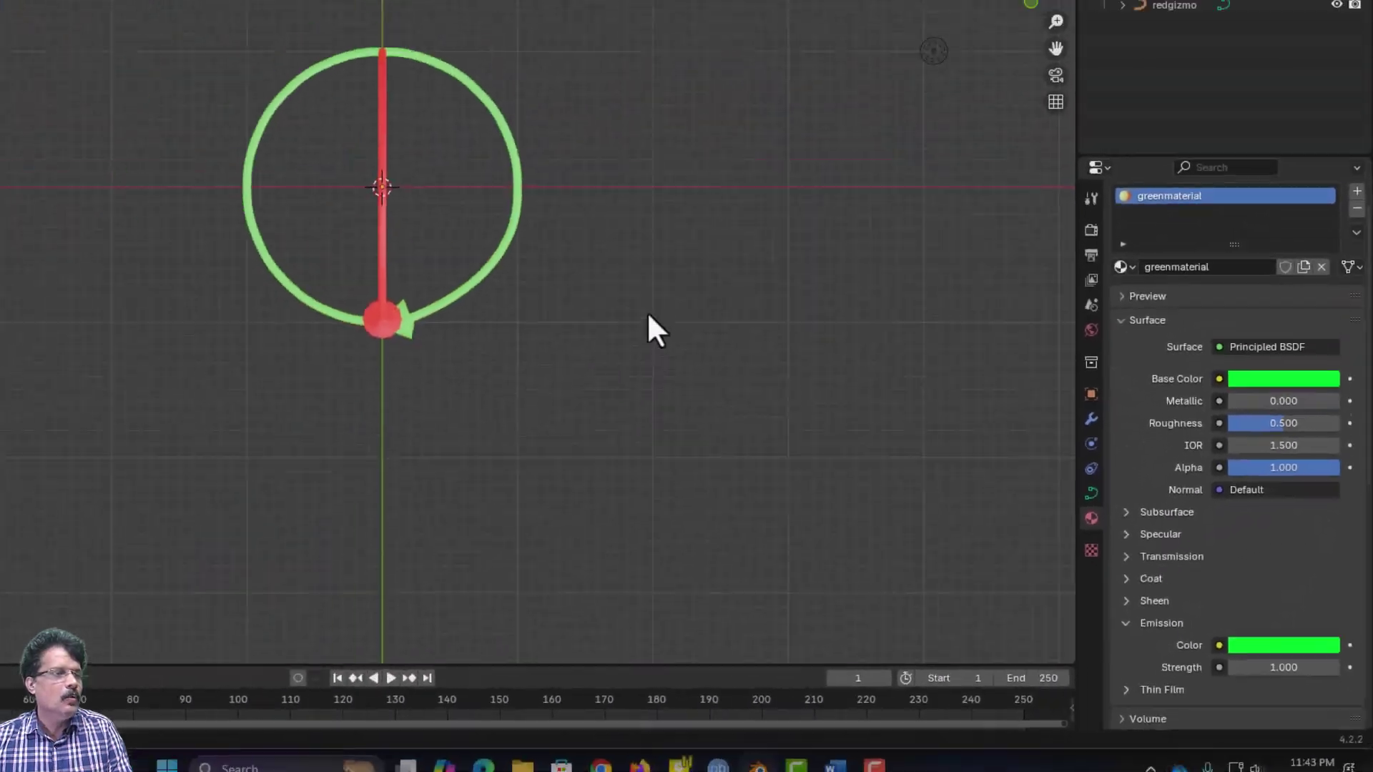
- Duplicate redgizmo in place from the top view and rotate the copy 90° around the global Z axis
middle_click_drag(673, 213, 567, 93)
middle_click_drag(722, 218, 653, 383)
key("KP_7")
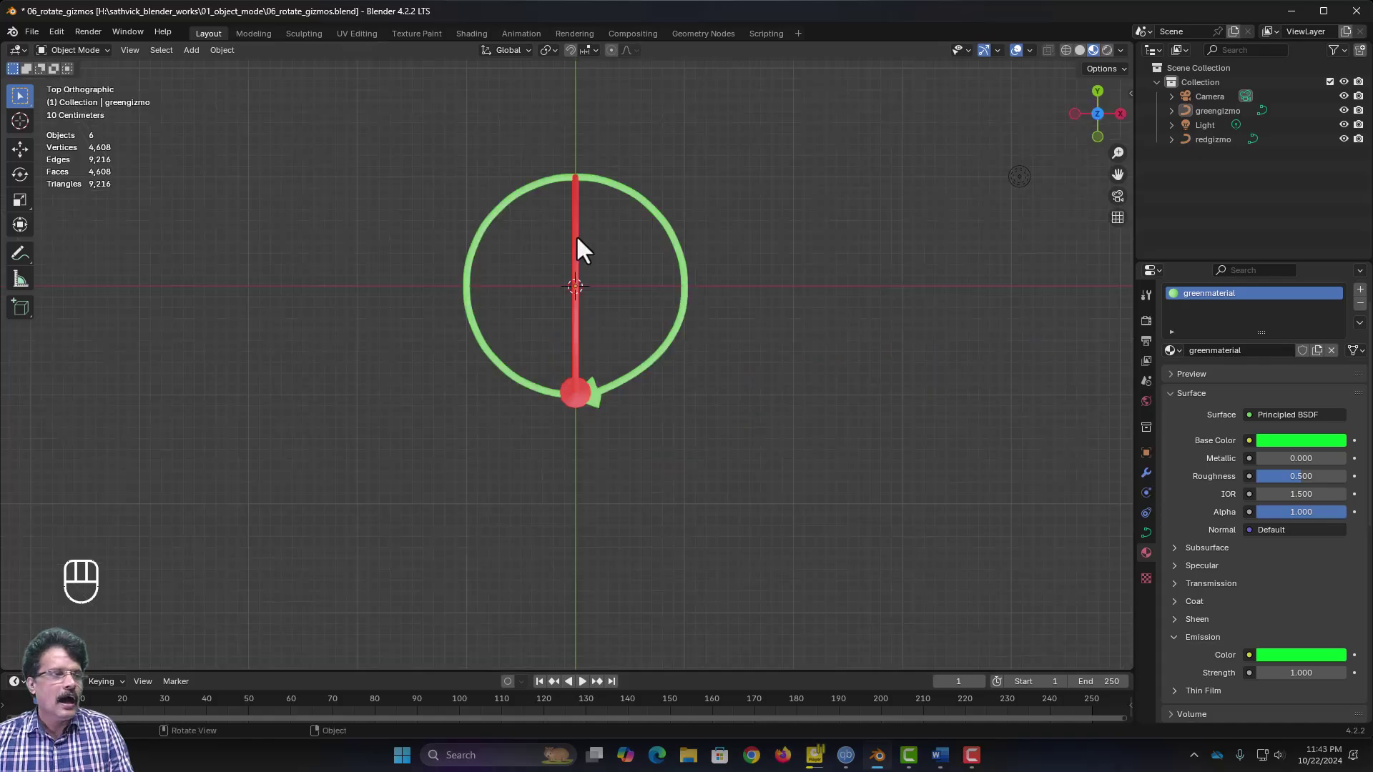
left_click(576, 251)
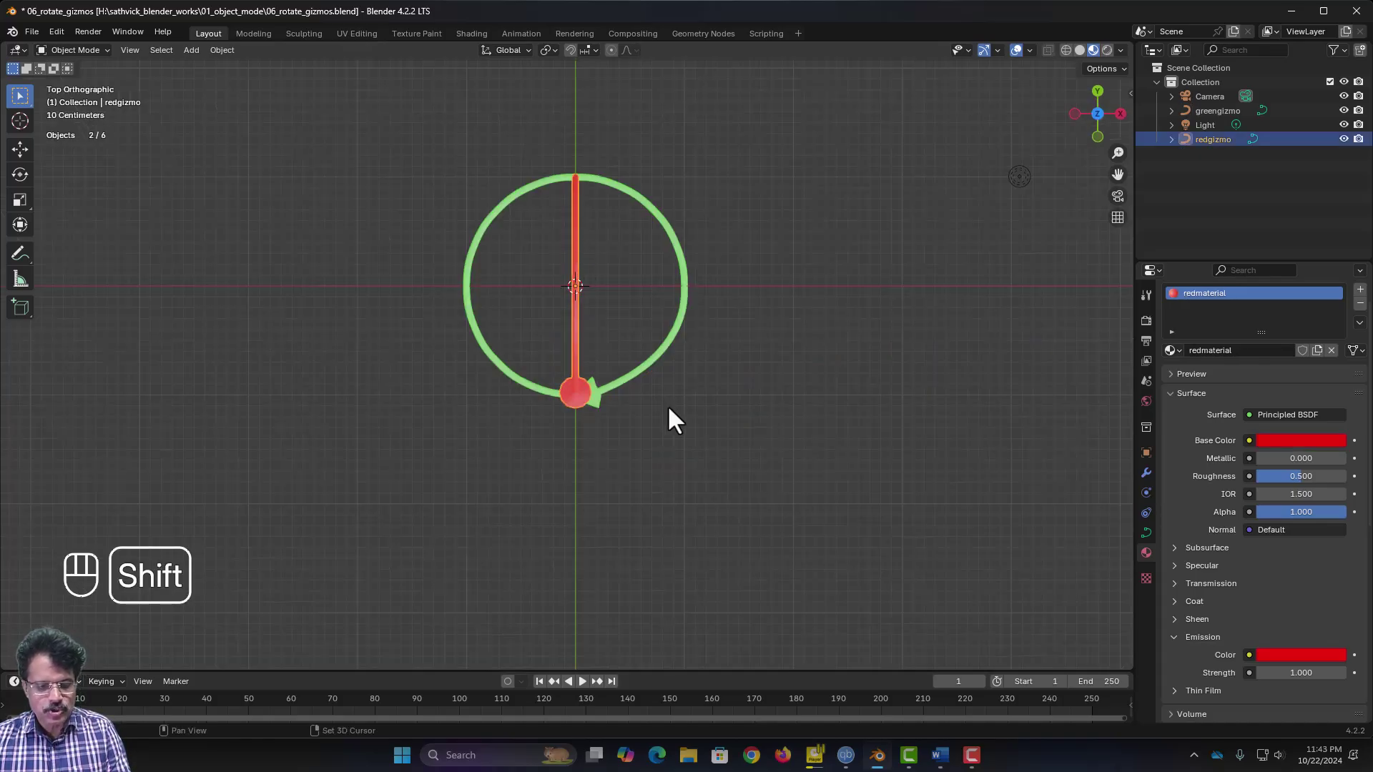
key("shift+d")
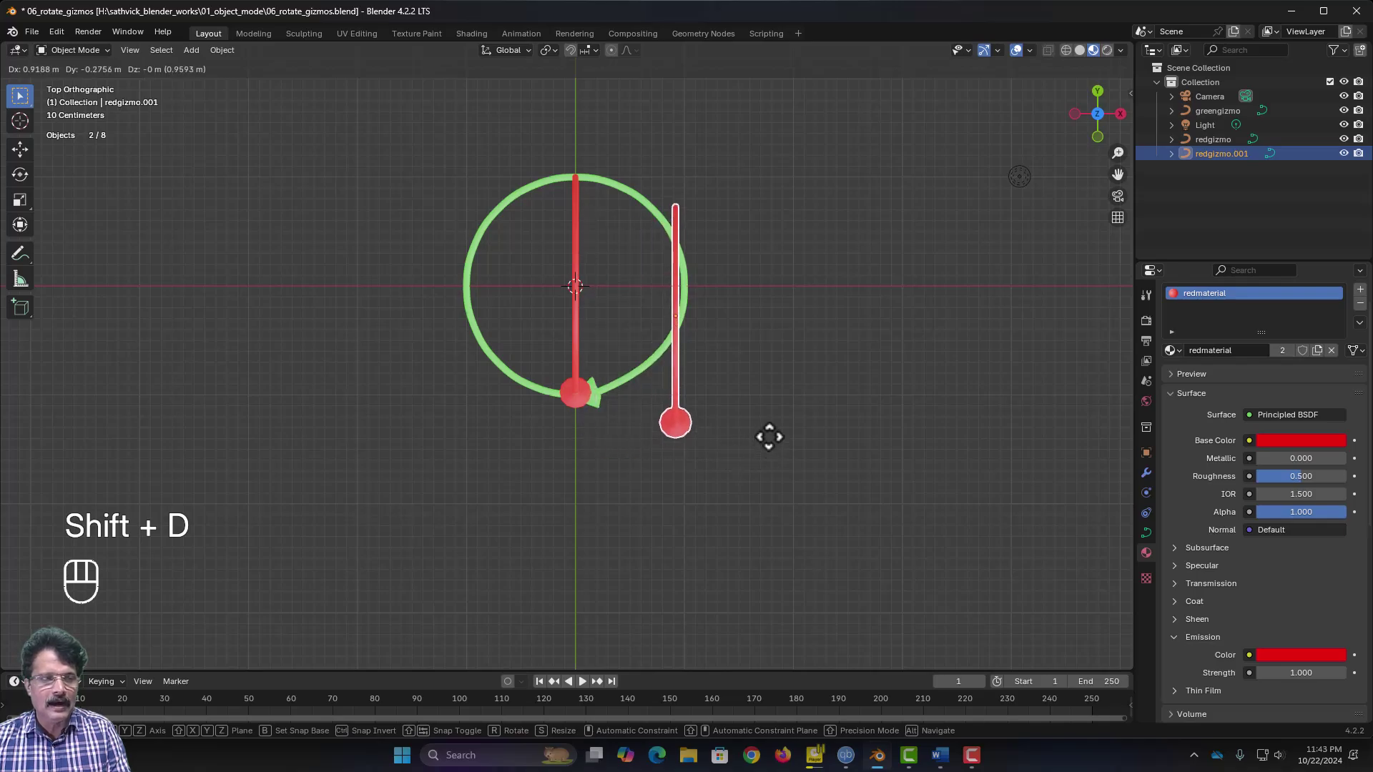
right_click(769, 437)
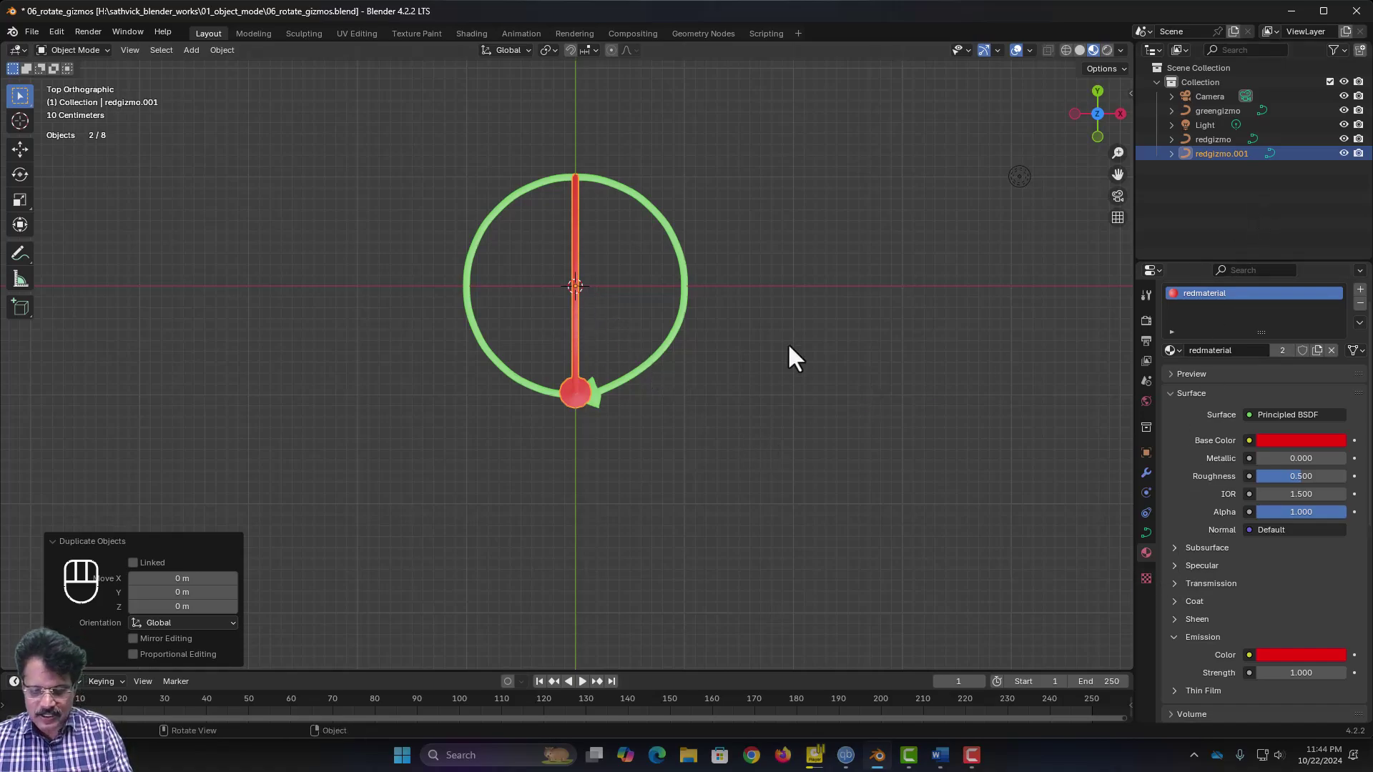
type("rz")
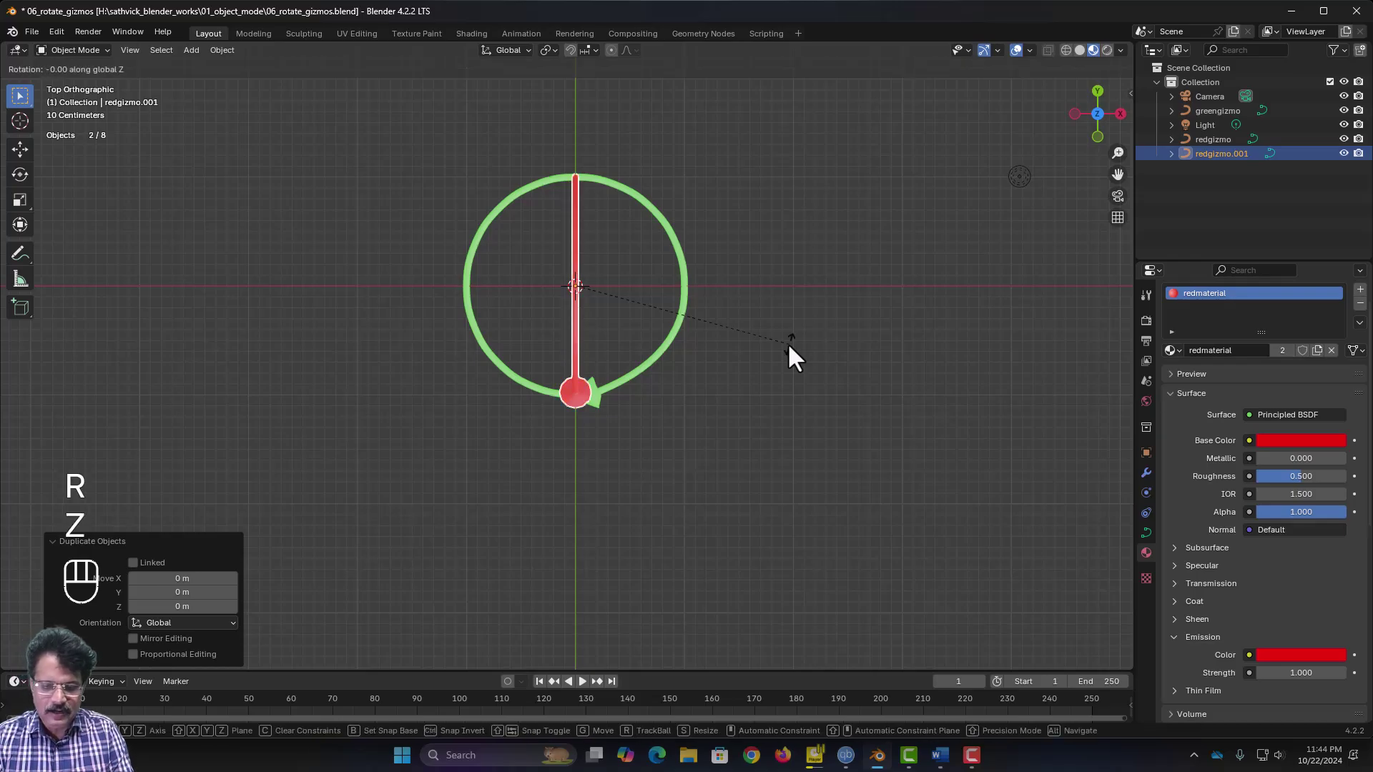
type("90")
key("Return")
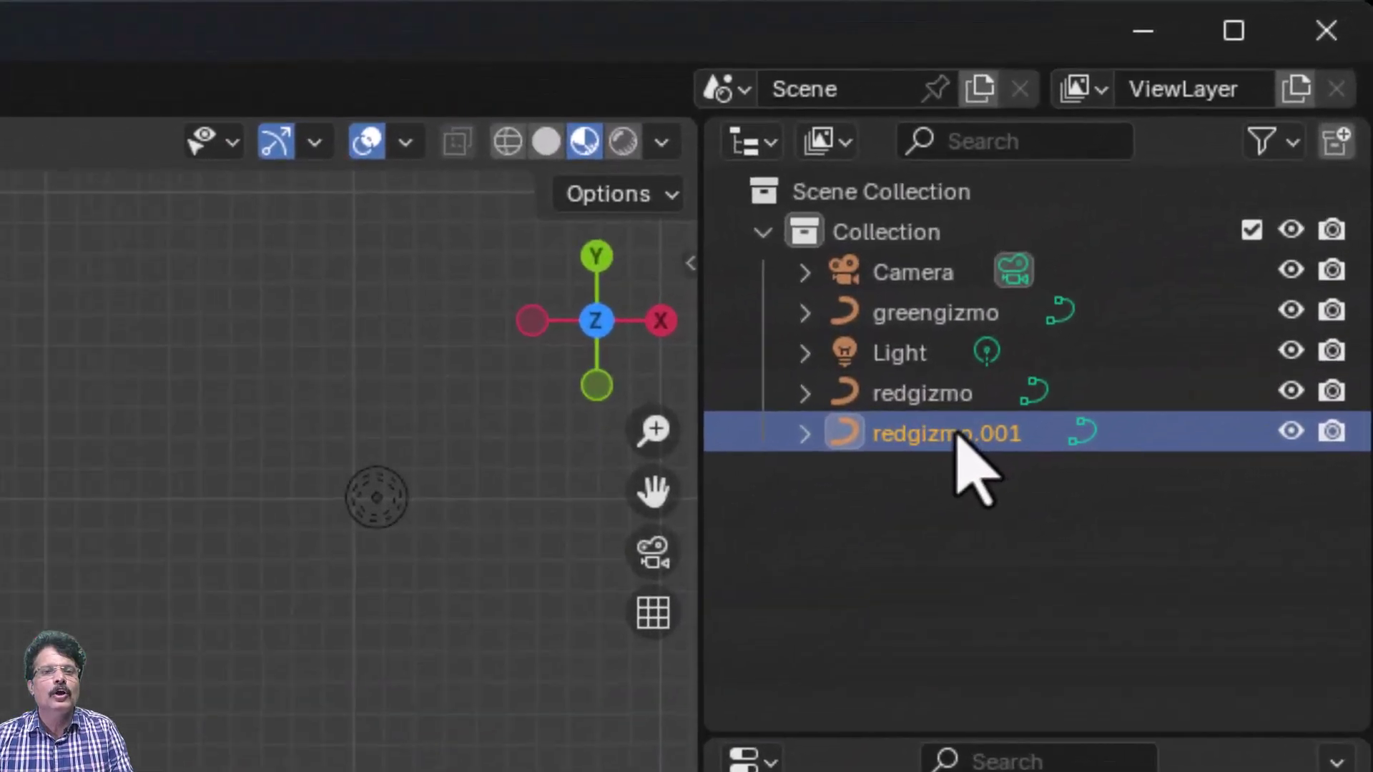
- Rename the new copy of redgizmo to bluegizmo
double_click(1183, 202)
type("bluegizmo")
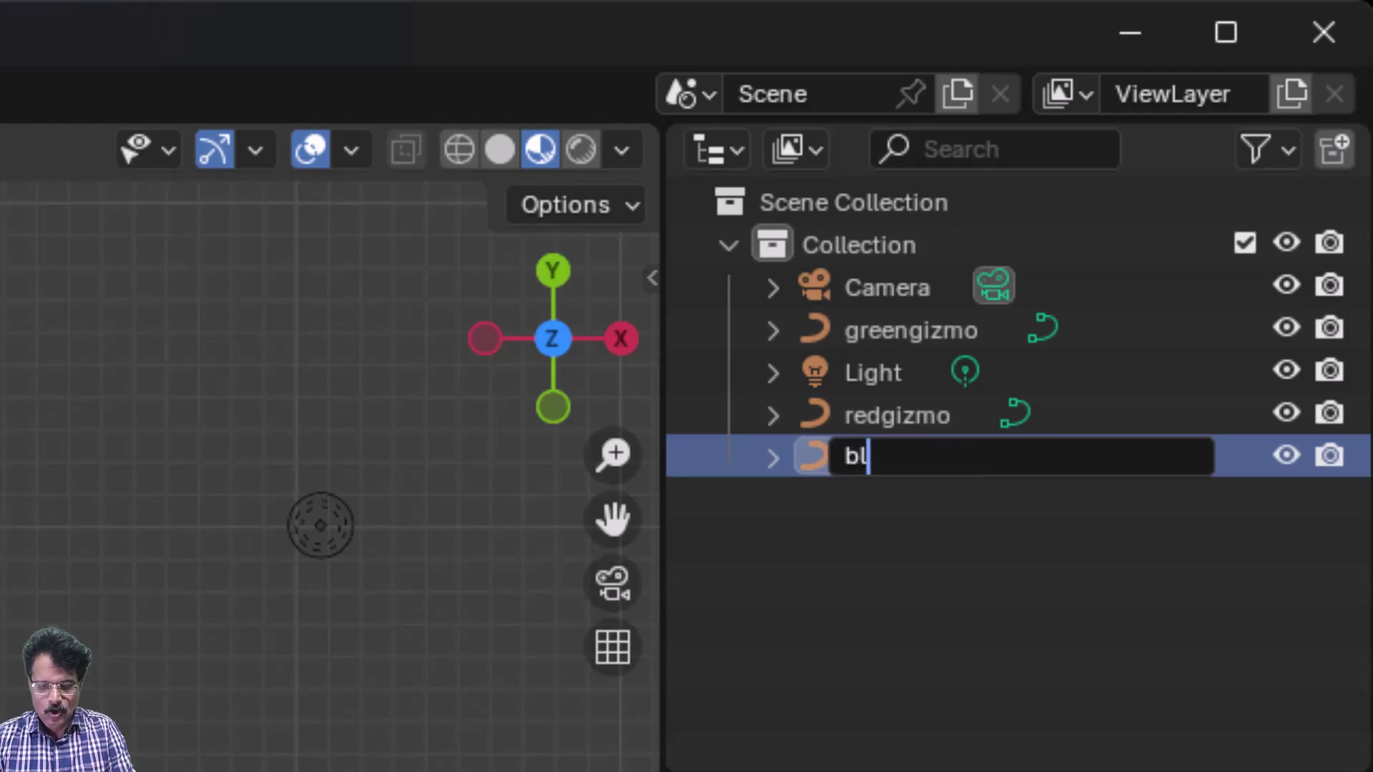
key("Return")
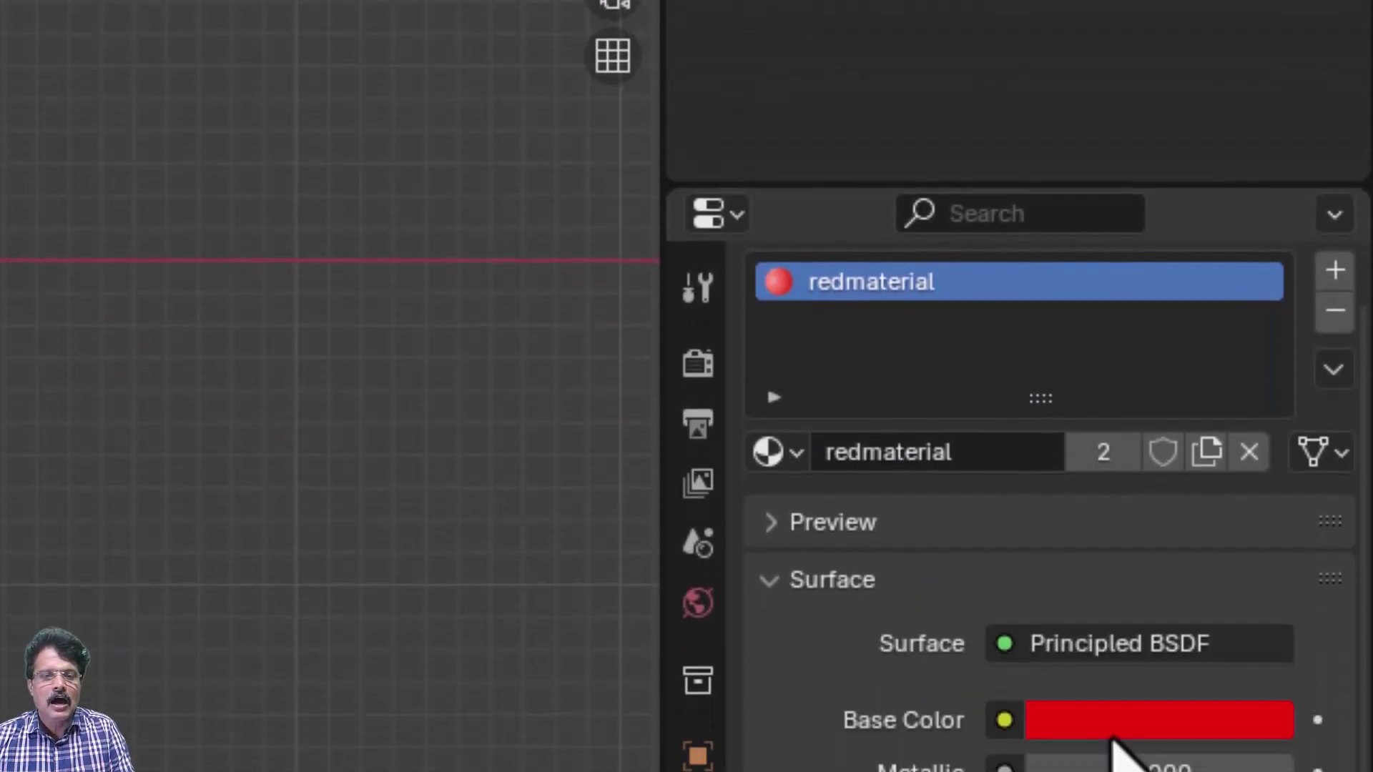
- Set the Base Color of bluegizmo's material, still shared with redgizmo, to blue, hex 0000E7
left_click(1119, 730)
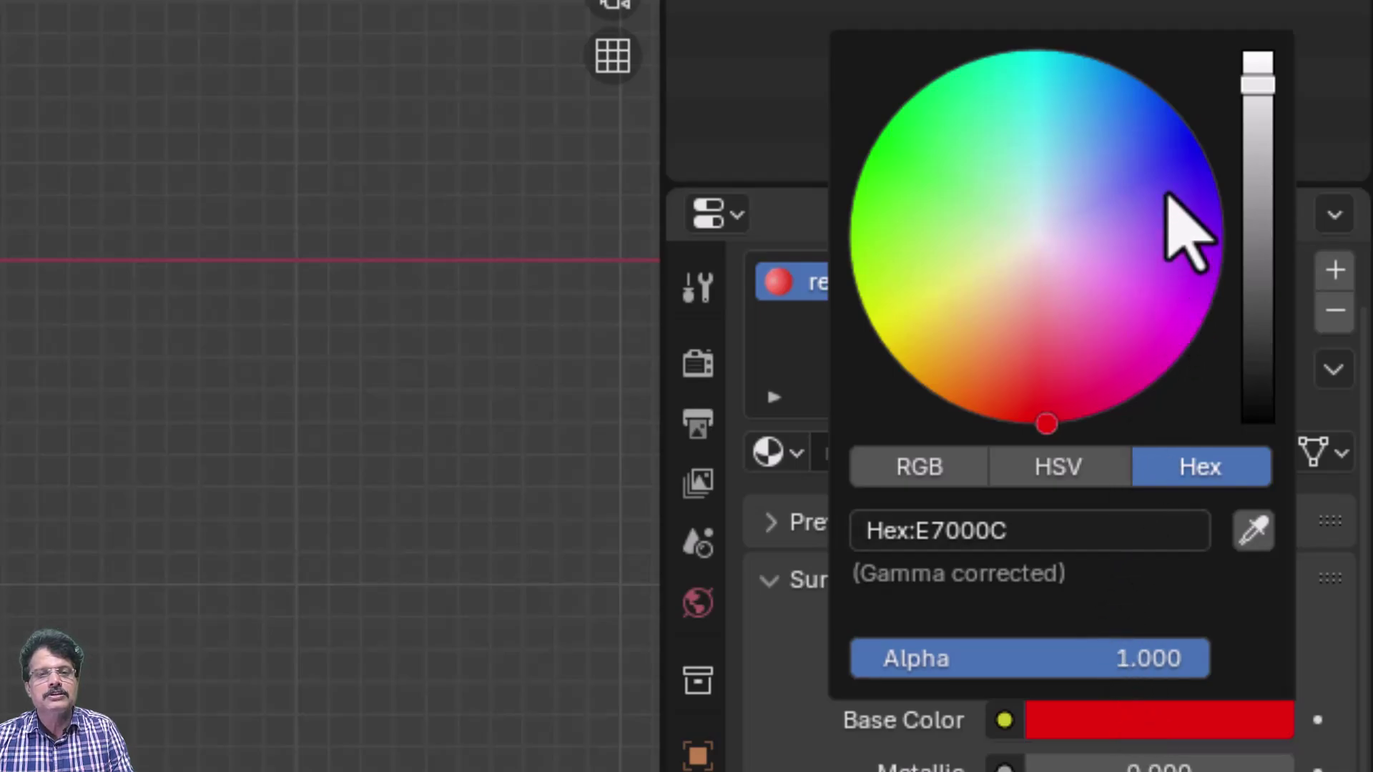
left_click(1199, 145)
left_click_drag(1199, 145, 1198, 142)
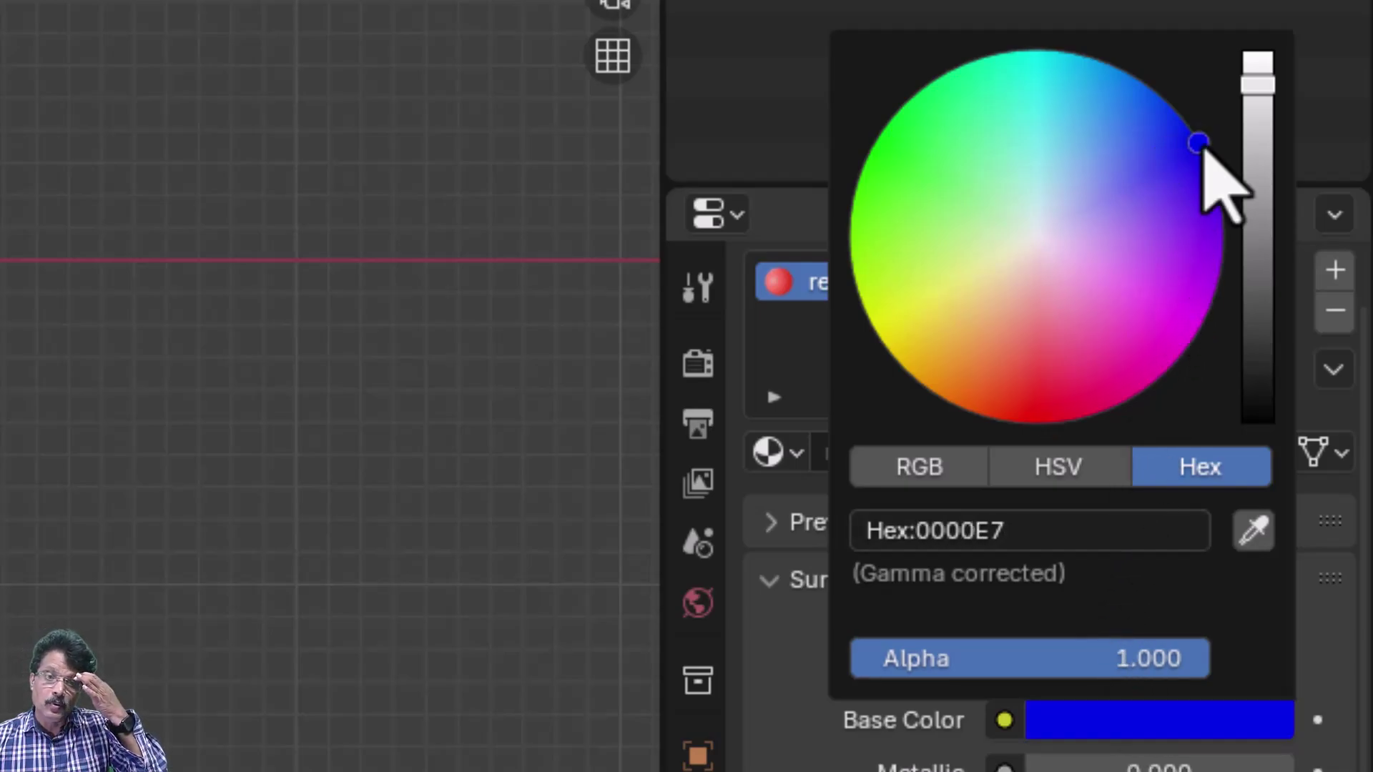
left_click(1068, 525)
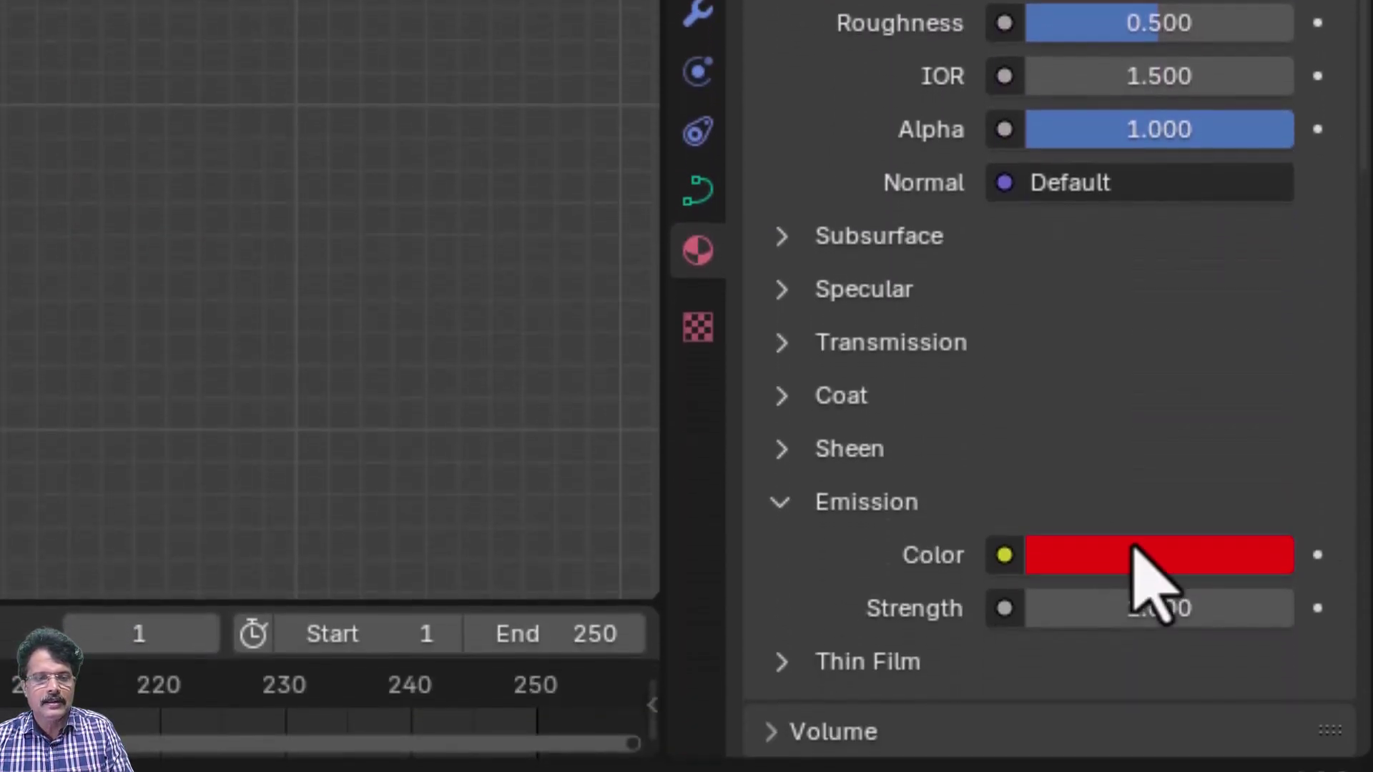
- Set the Emission Color of bluegizmo's shared material to blue to match its base color
left_click(1133, 549)
left_click(1082, 365)
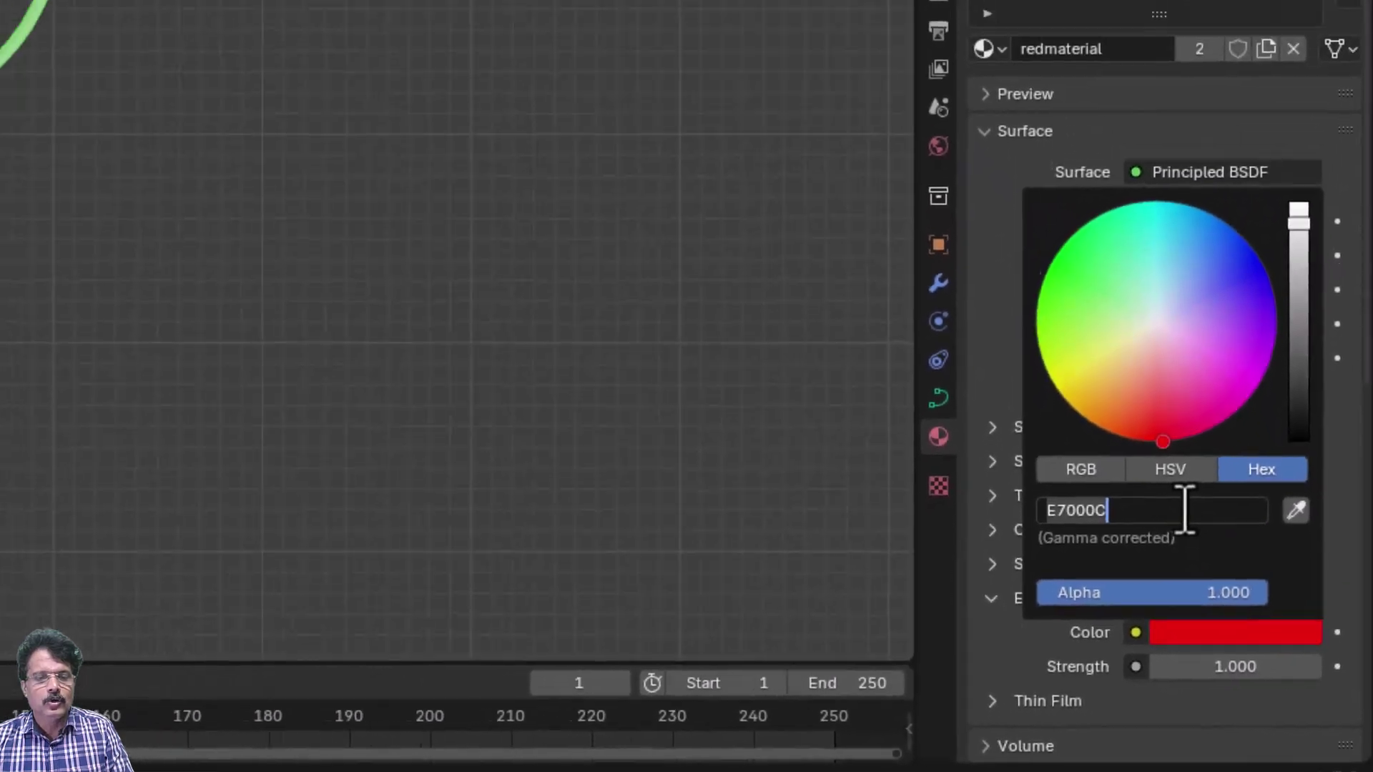
type("0000FF")
key("Return")
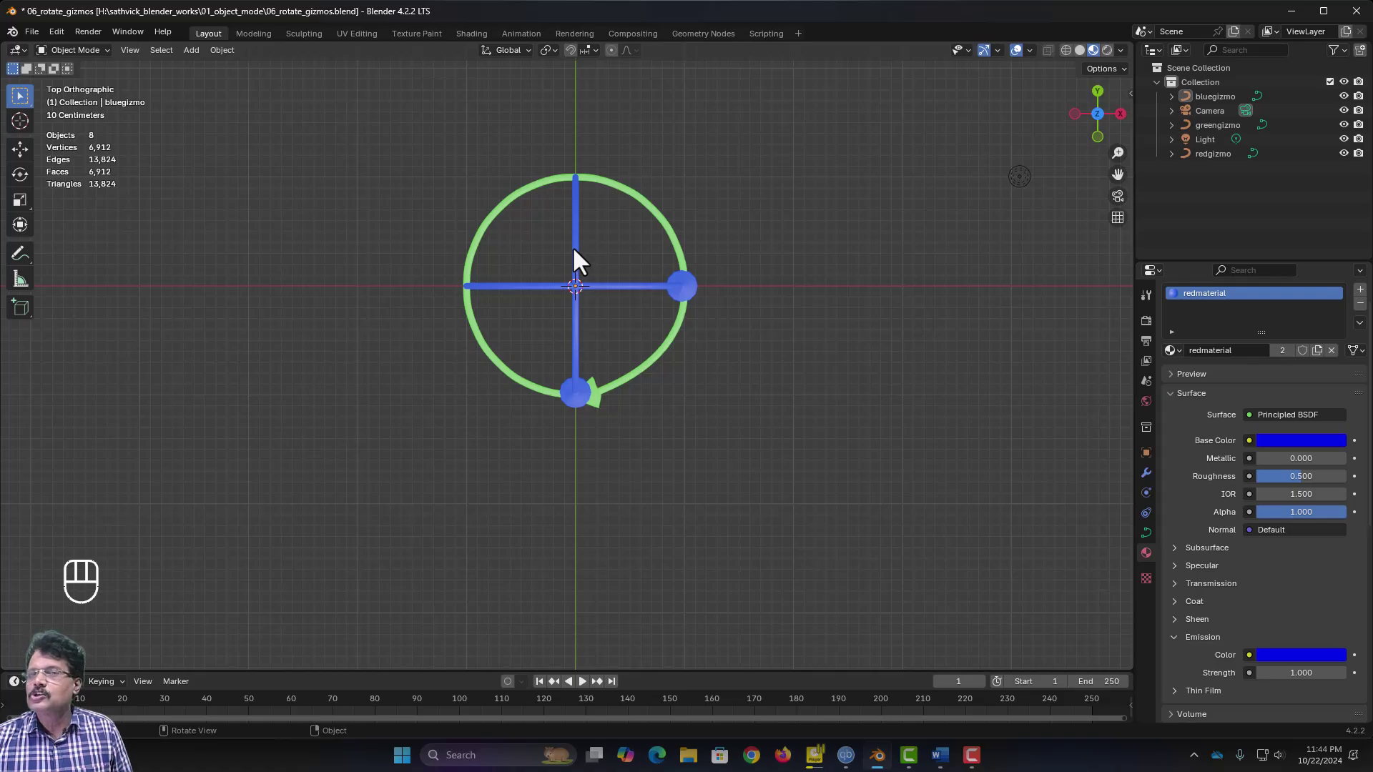
- Rename bluegizmo's material, still shared with redgizmo, to bluematerial
left_click(1248, 349)
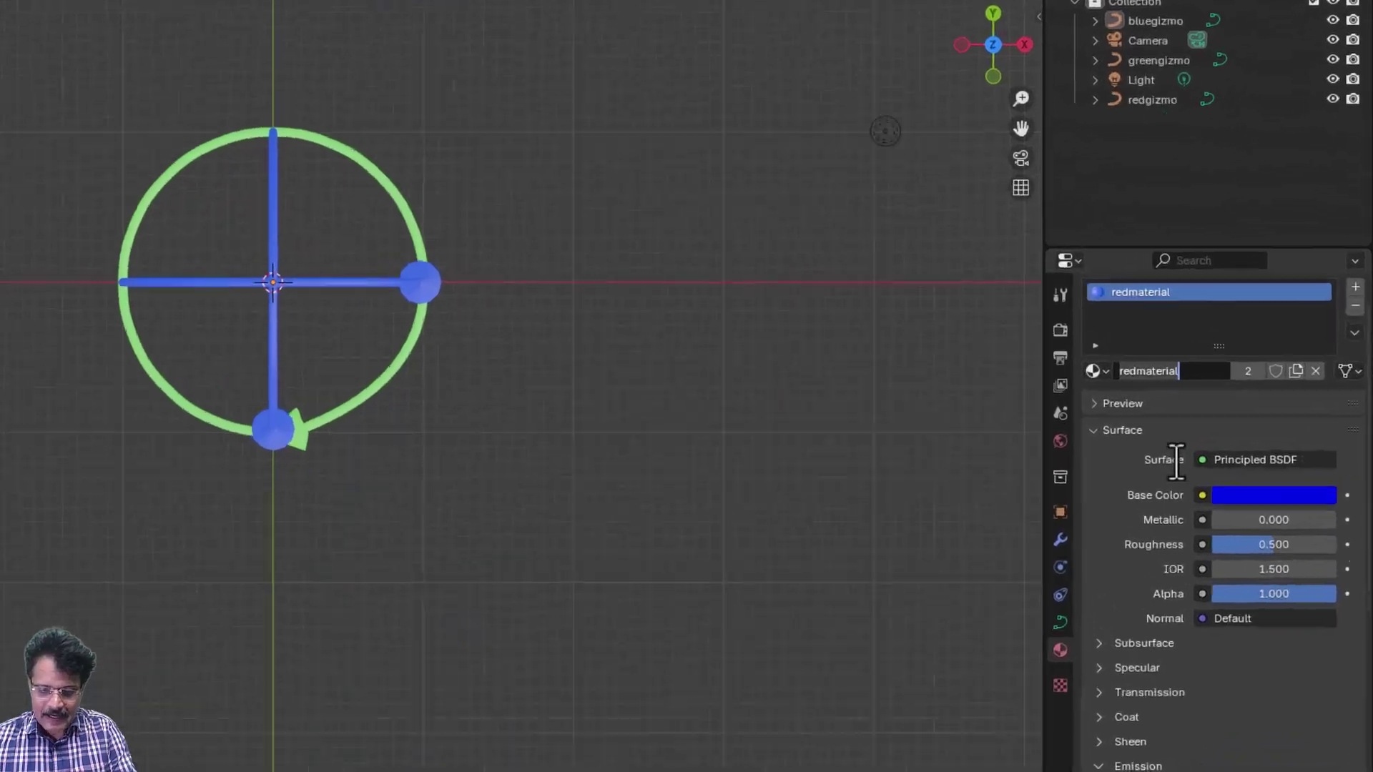
type("bluema")
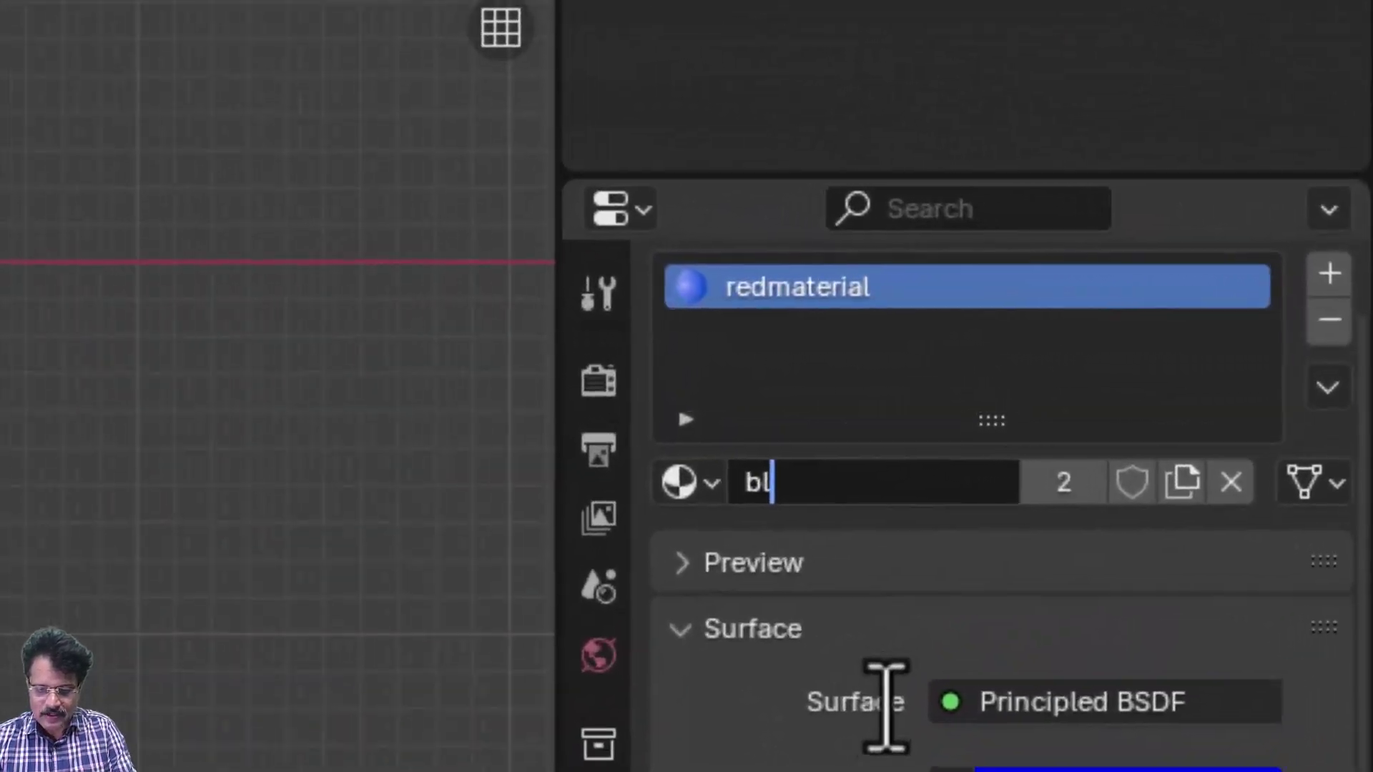
type("terial")
key("BackSpace")
key("BackSpace")
key("BackSpace")
key("BackSpace")
key("BackSpace")
type("erial")
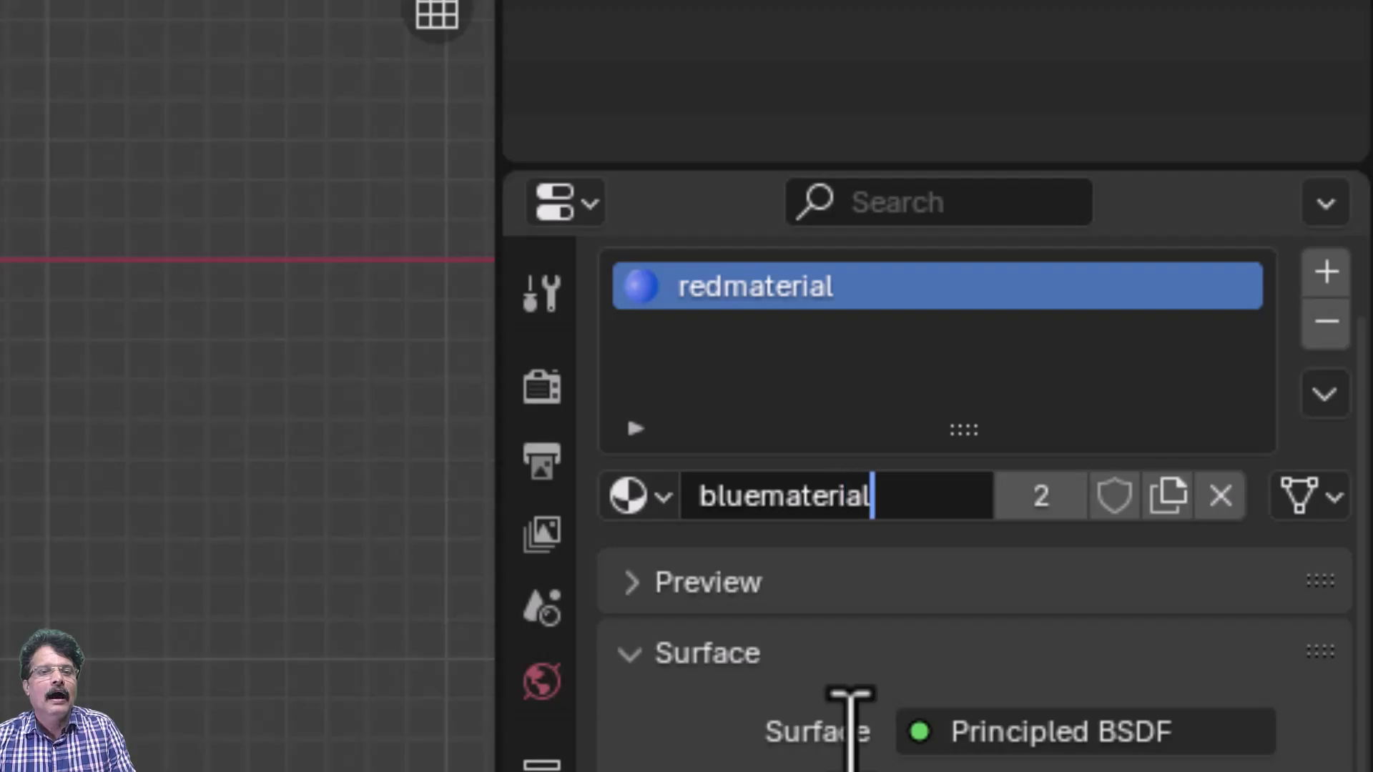
key("Return")
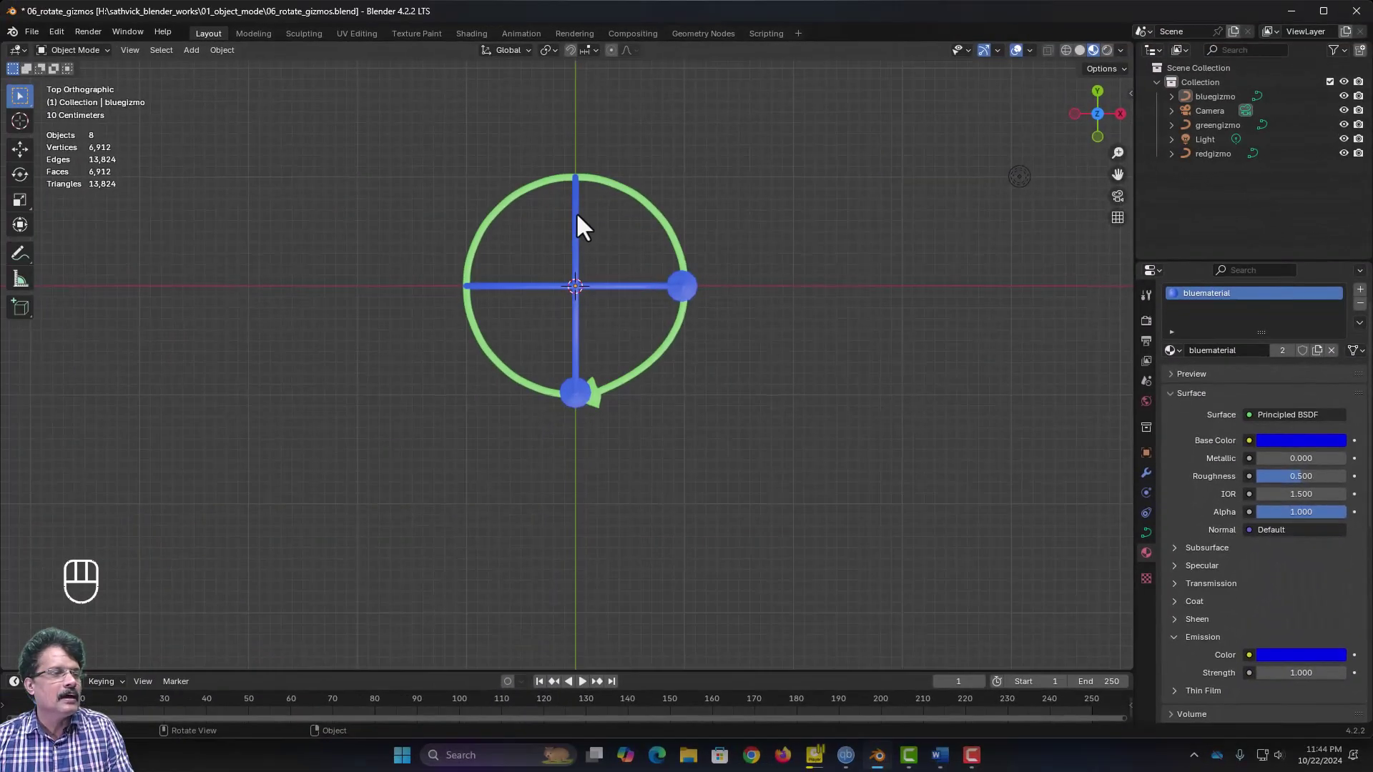
- Make redgizmo's shared material a single-user copy and rename the copy to redmaterial
left_click(577, 213)
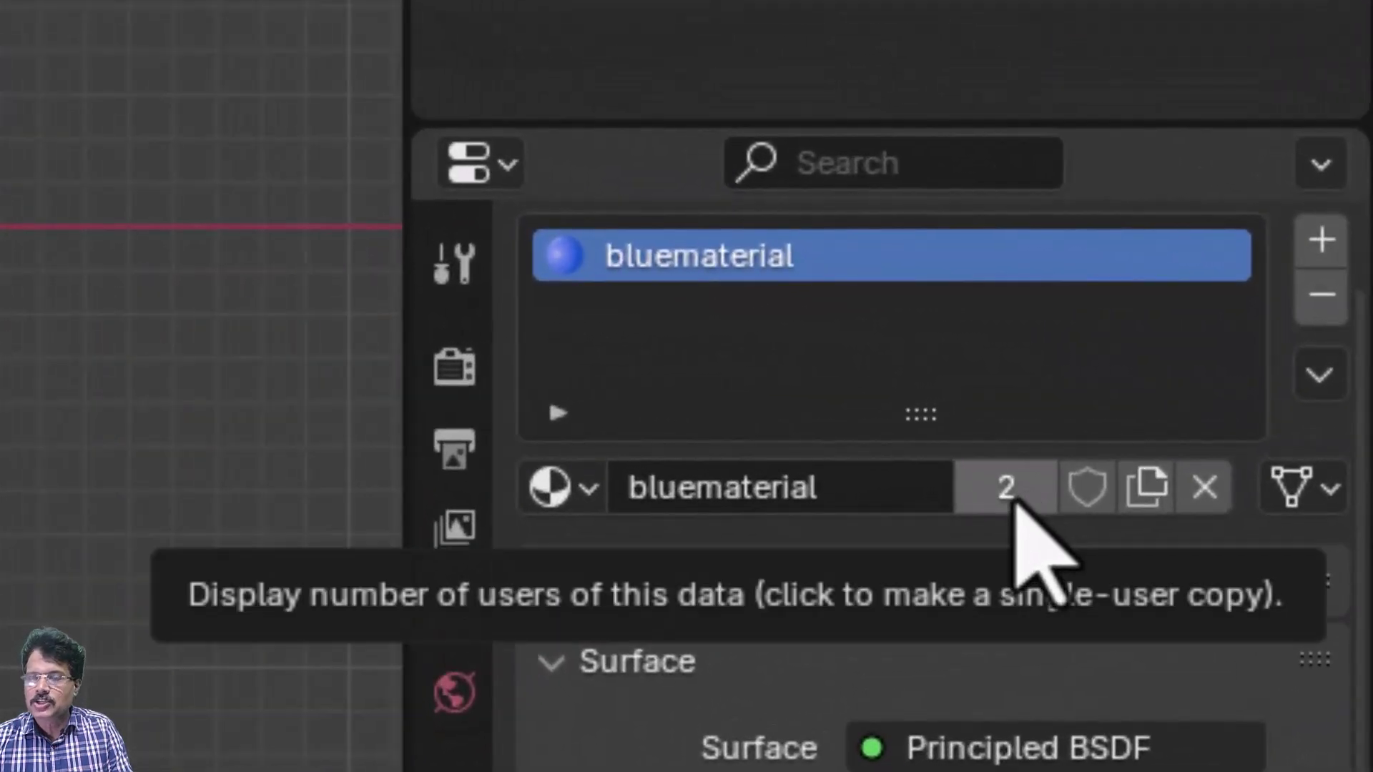
left_click(1012, 493)
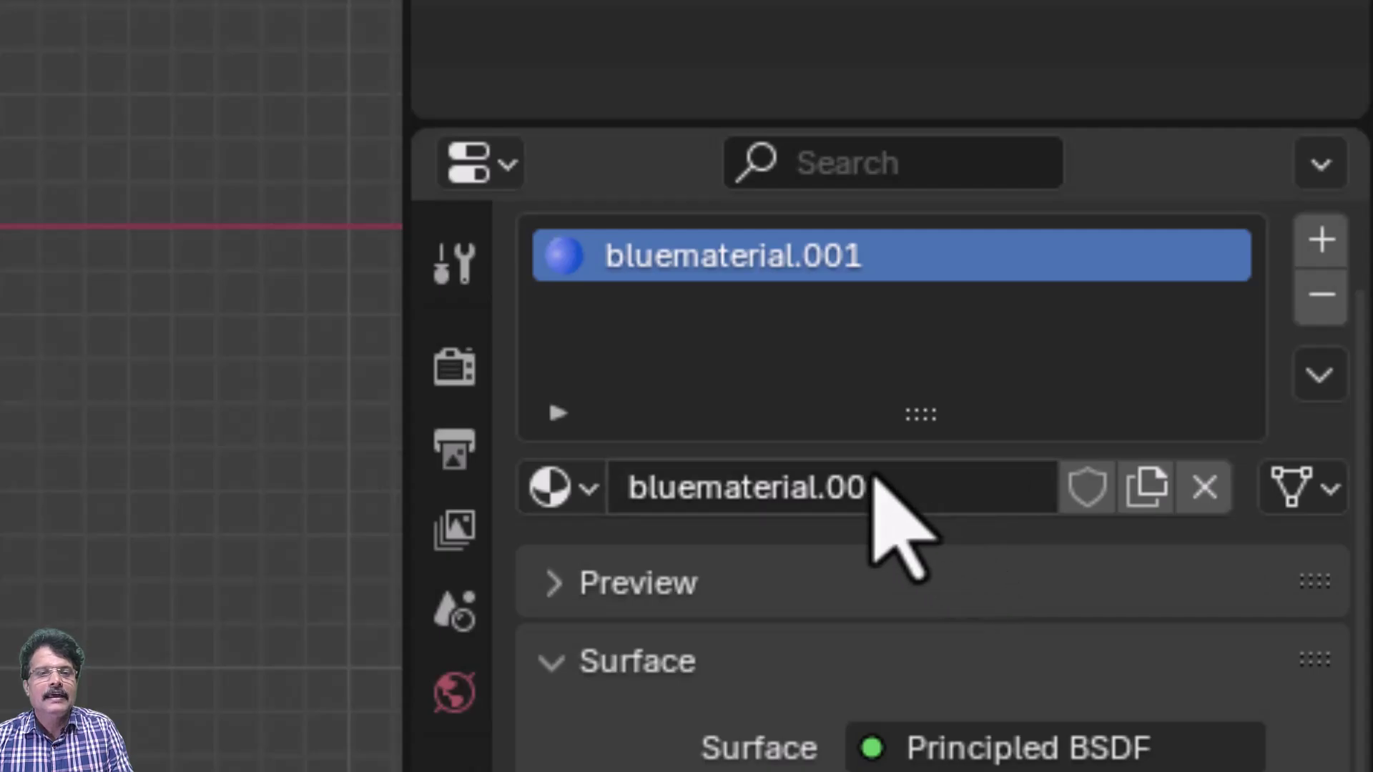
left_click(921, 486)
type("redm")
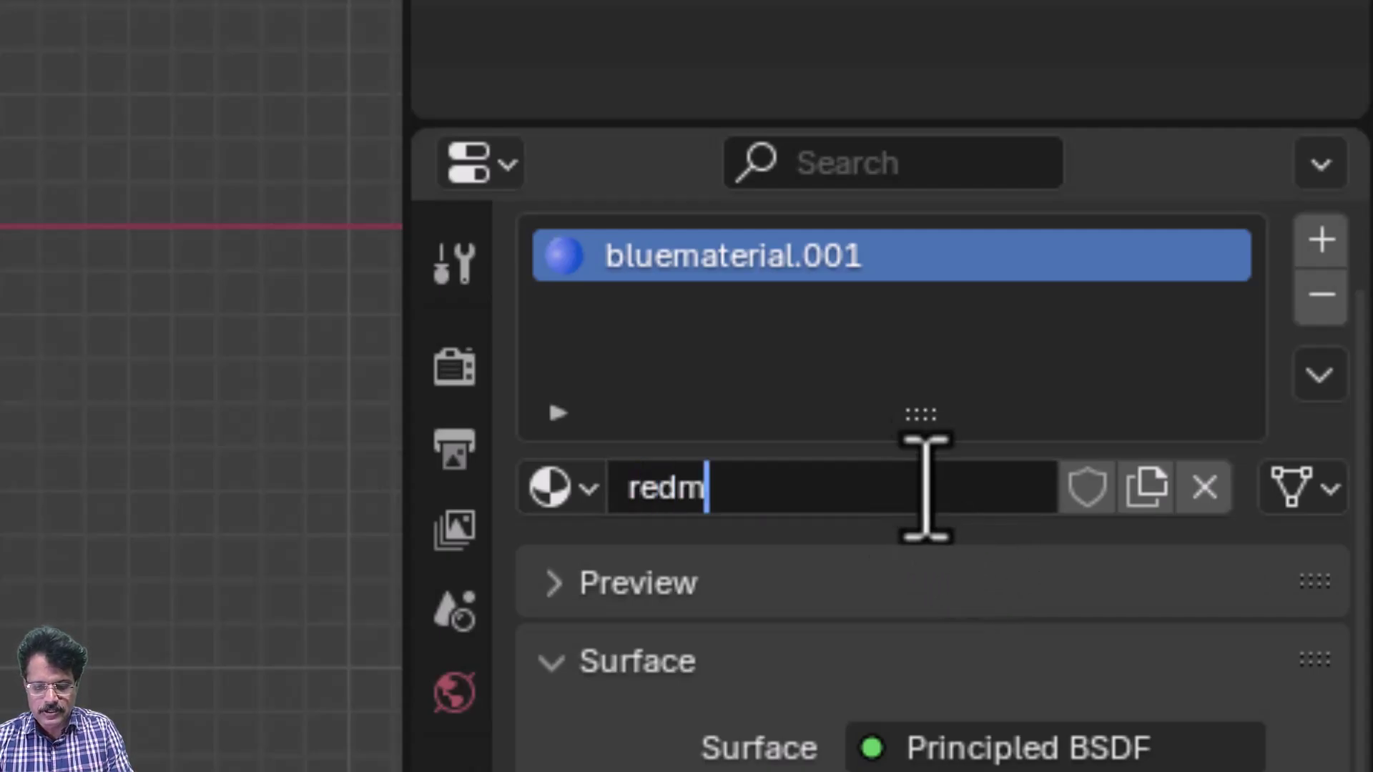
type("aterial")
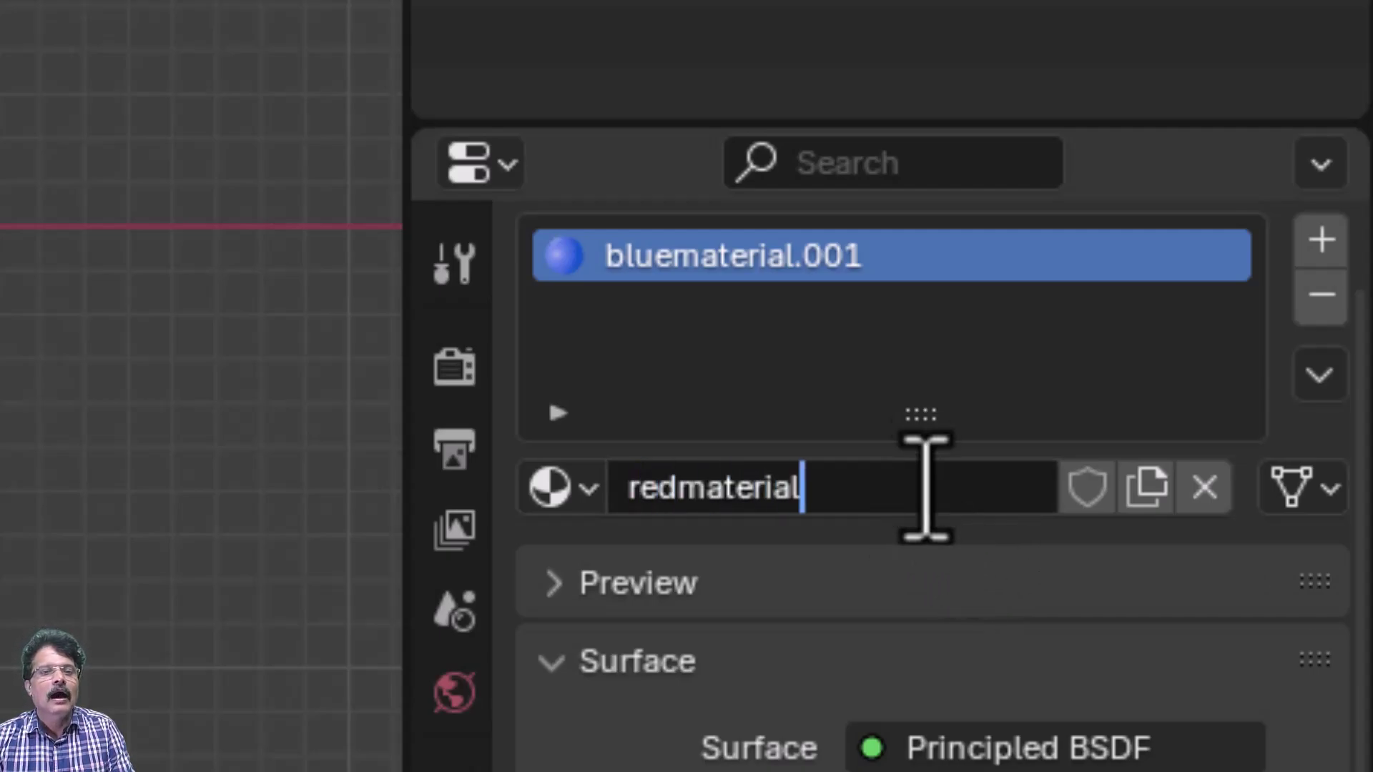
key("Return")
- Set redmaterial's Base Color to red, hex E71100, and copy the hex value
left_click(1082, 729)
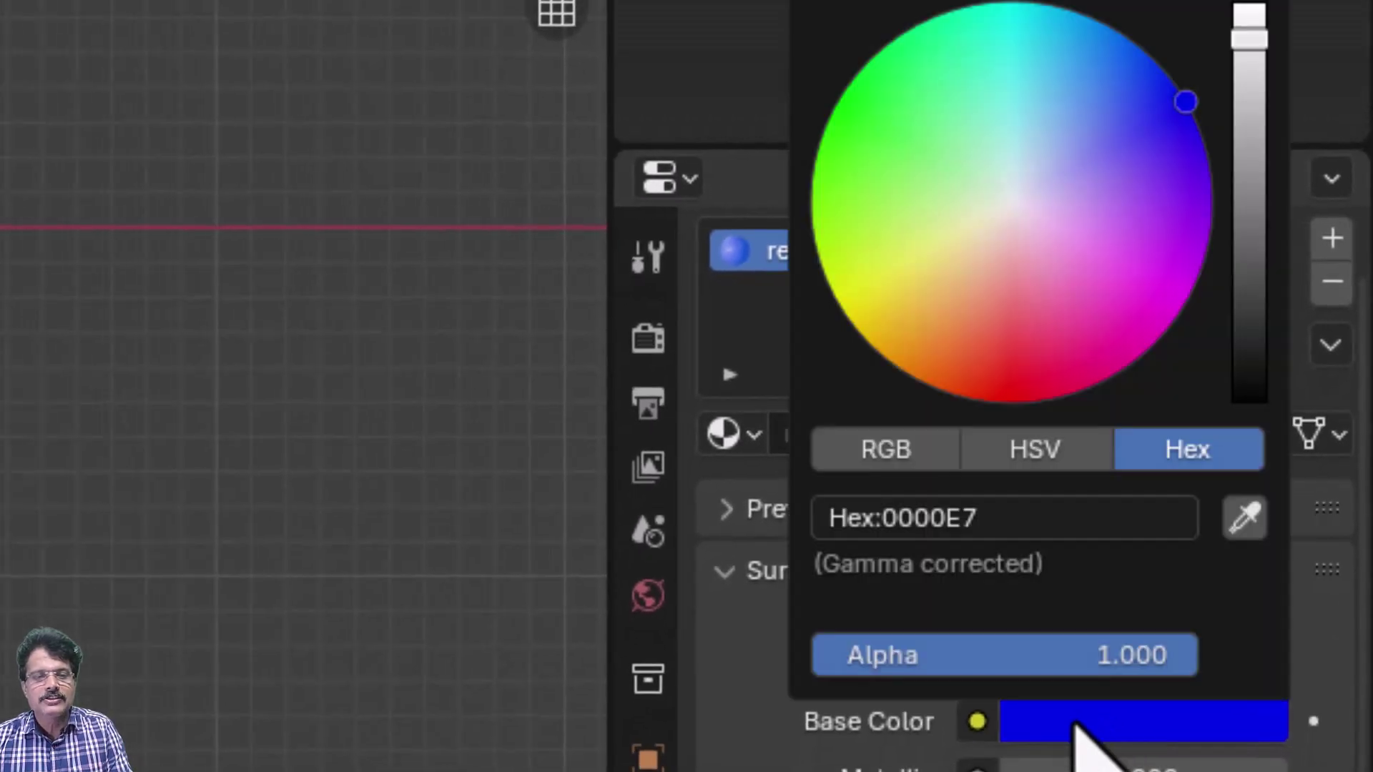
left_click_drag(1008, 149, 990, 407)
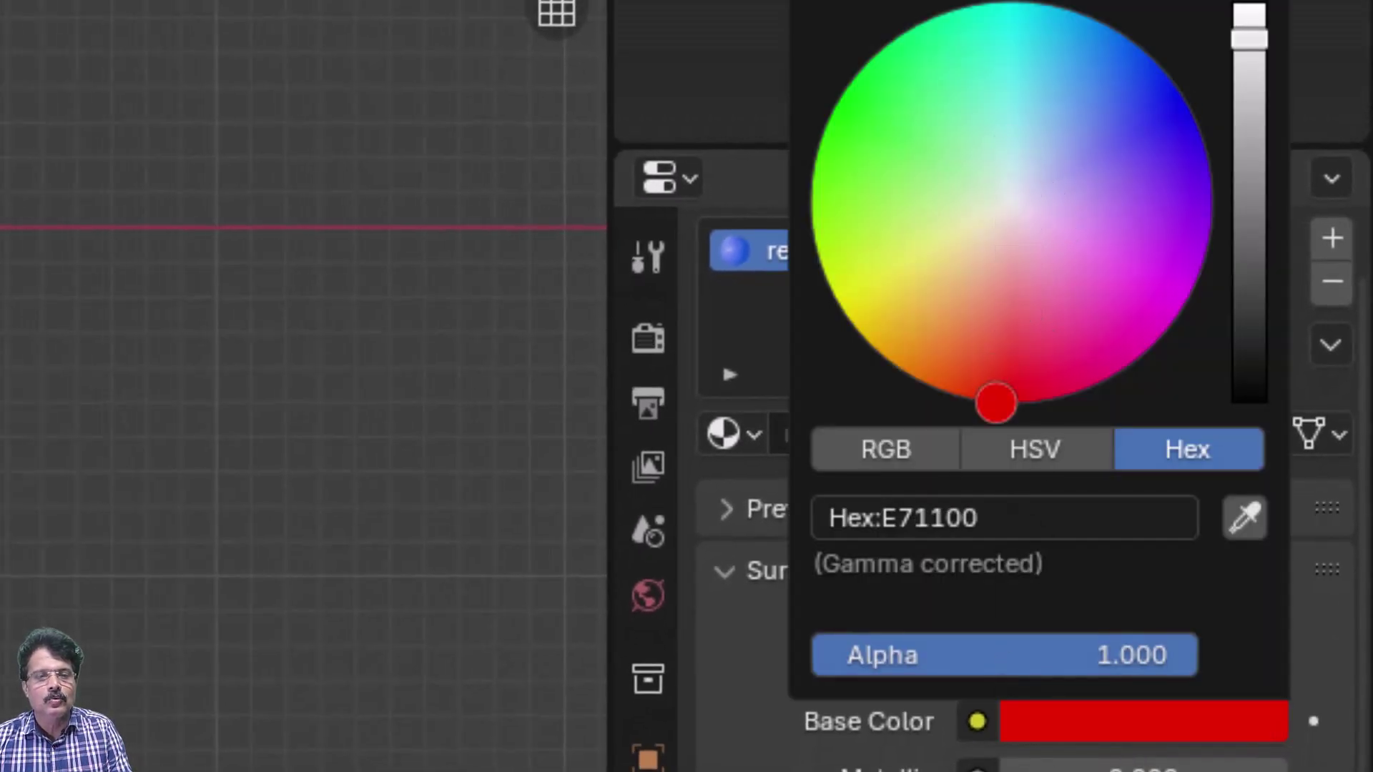
left_click(990, 531)
key("ctrl+c")
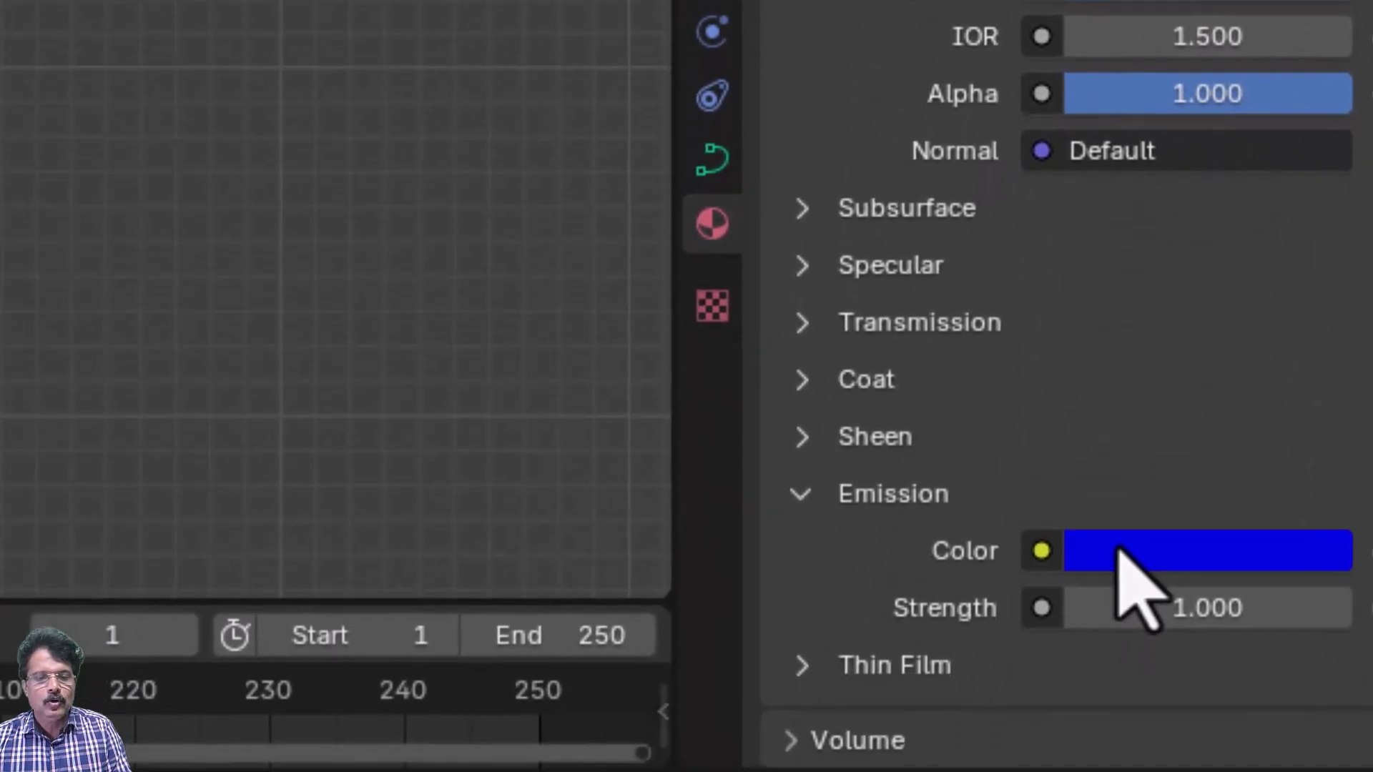
- Set redmaterial's Emission Color to the copied red, hex E71100
left_click(1121, 545)
left_click(1115, 340)
key("ctrl+v")
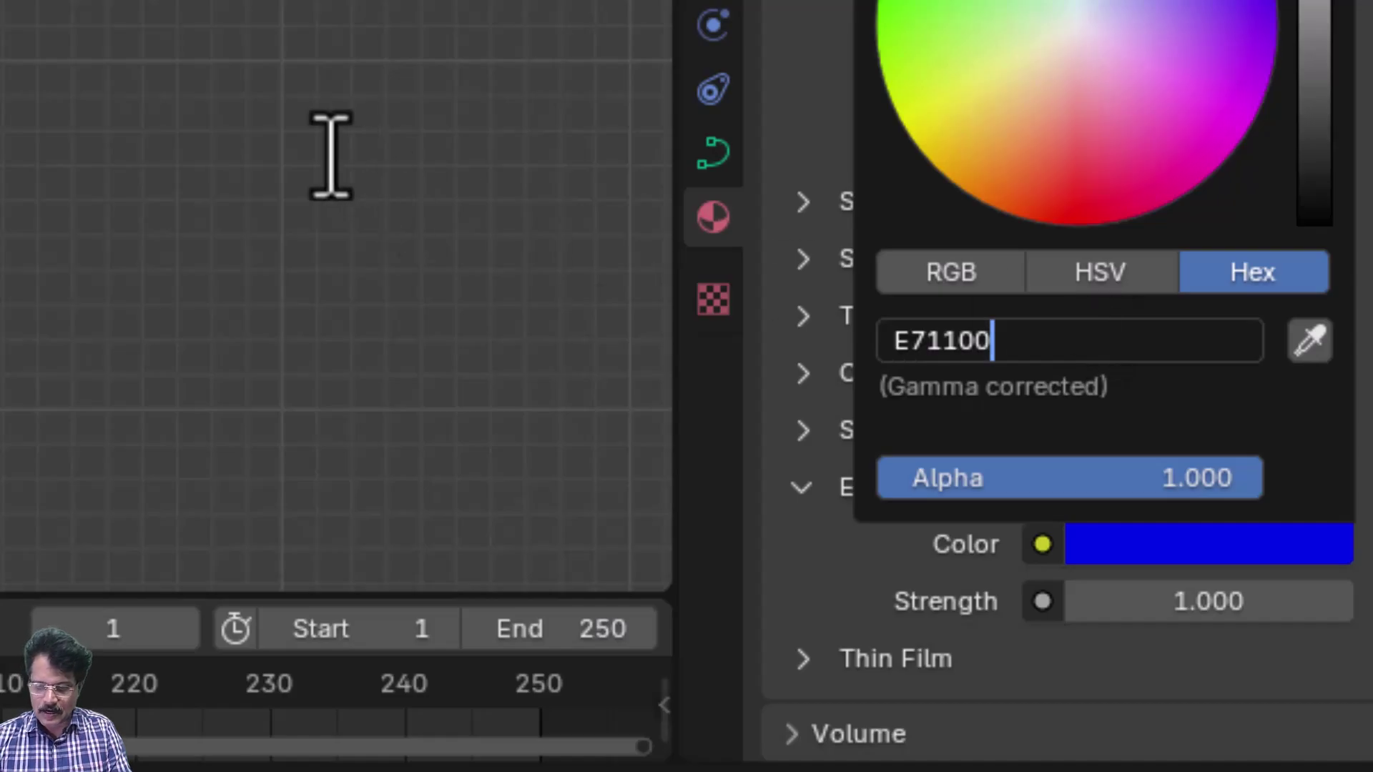
key("Return")
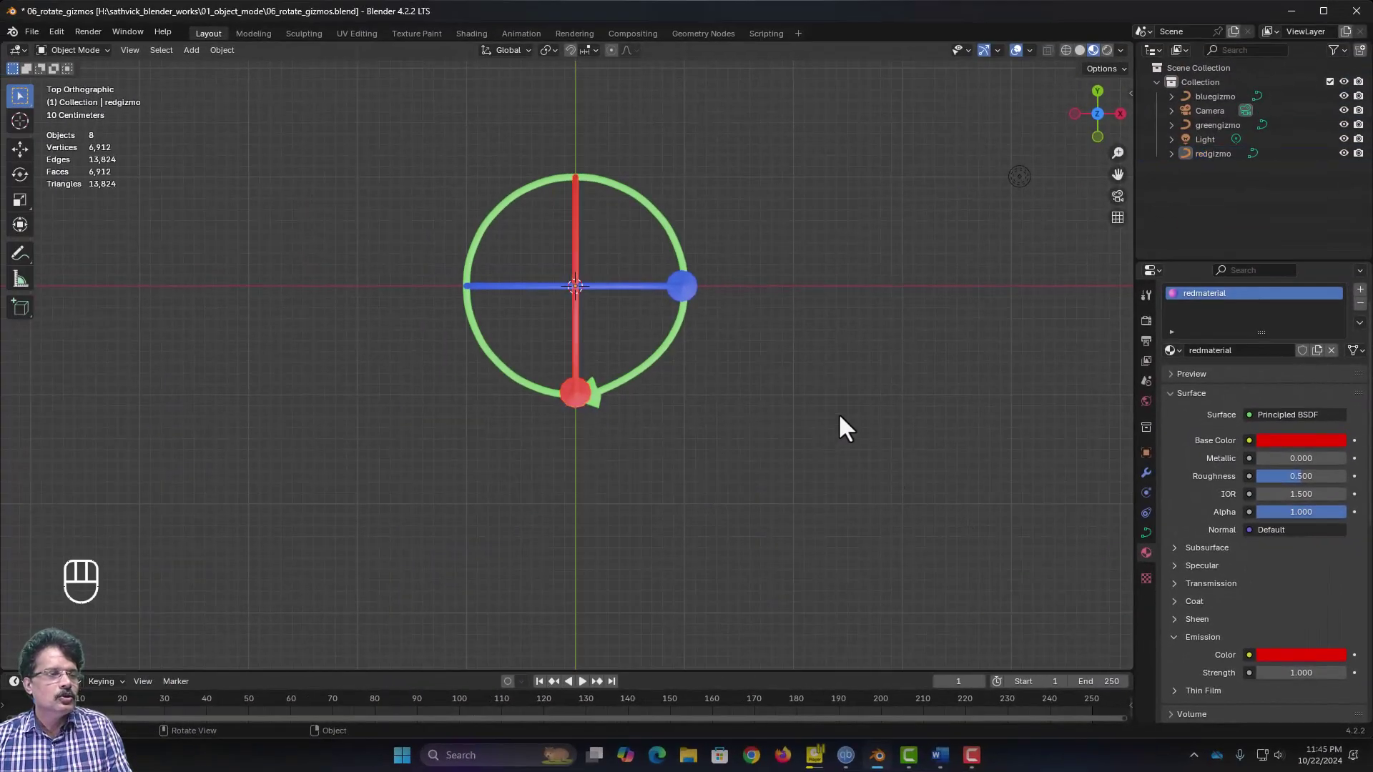
- Show the transform values in the viewport and apply redgizmo's rotation
middle_click_drag(838, 413, 1127, 97)
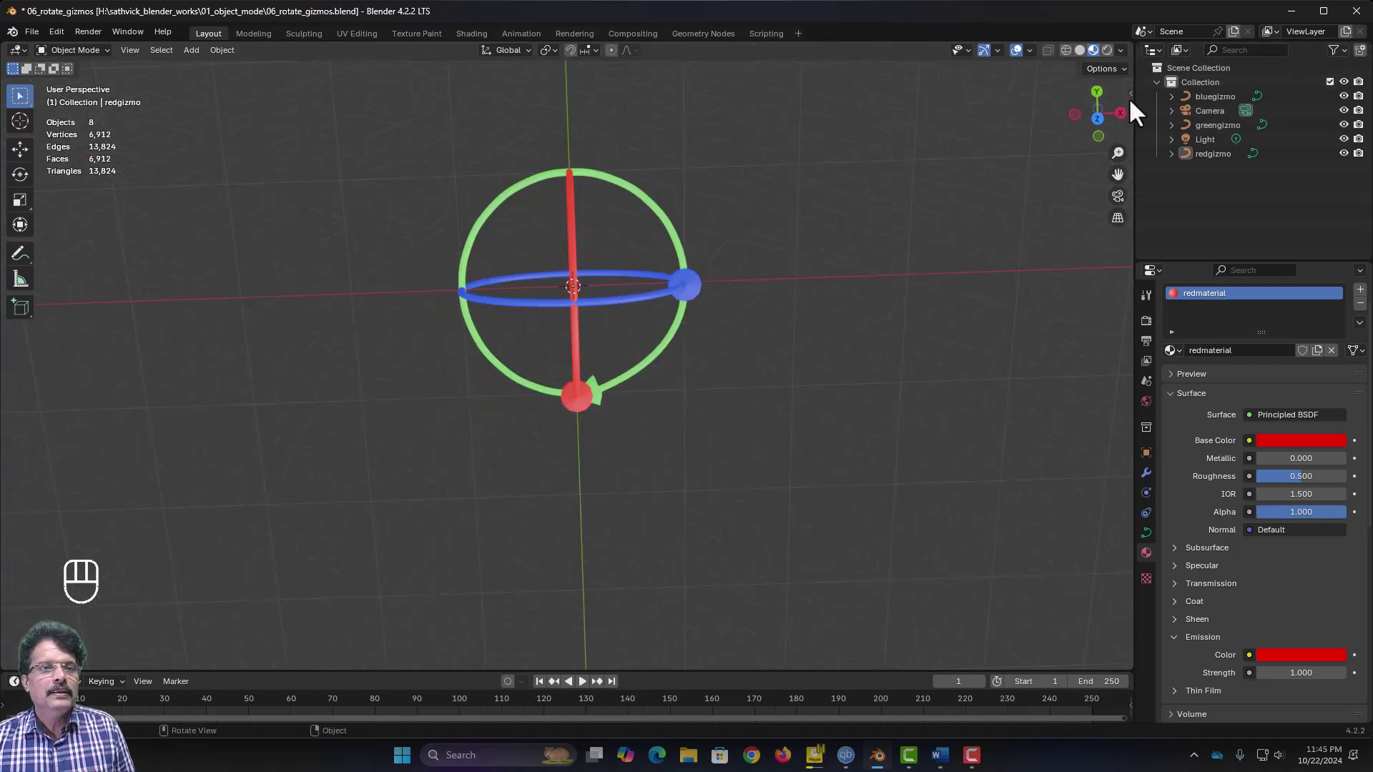
left_click(1130, 94)
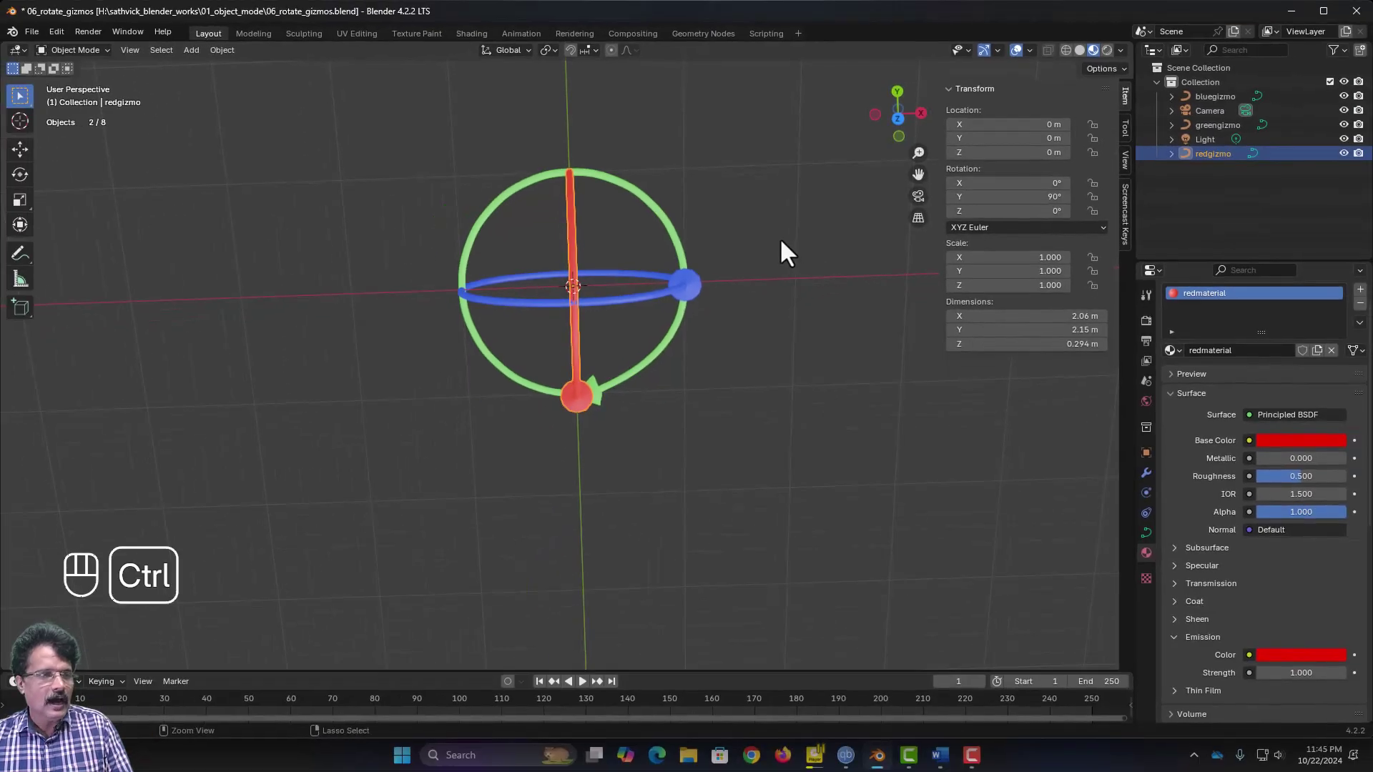
key("ctrl+a")
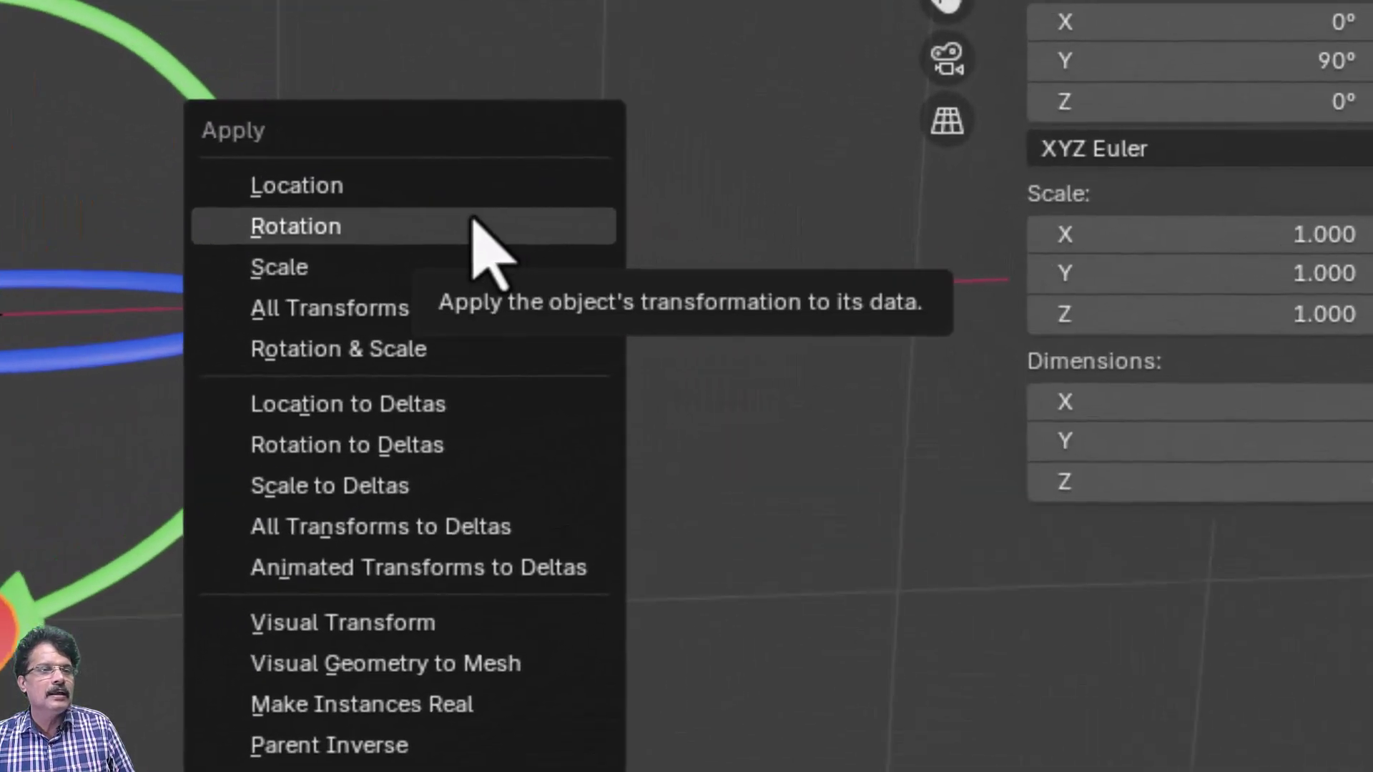
left_click(473, 225)
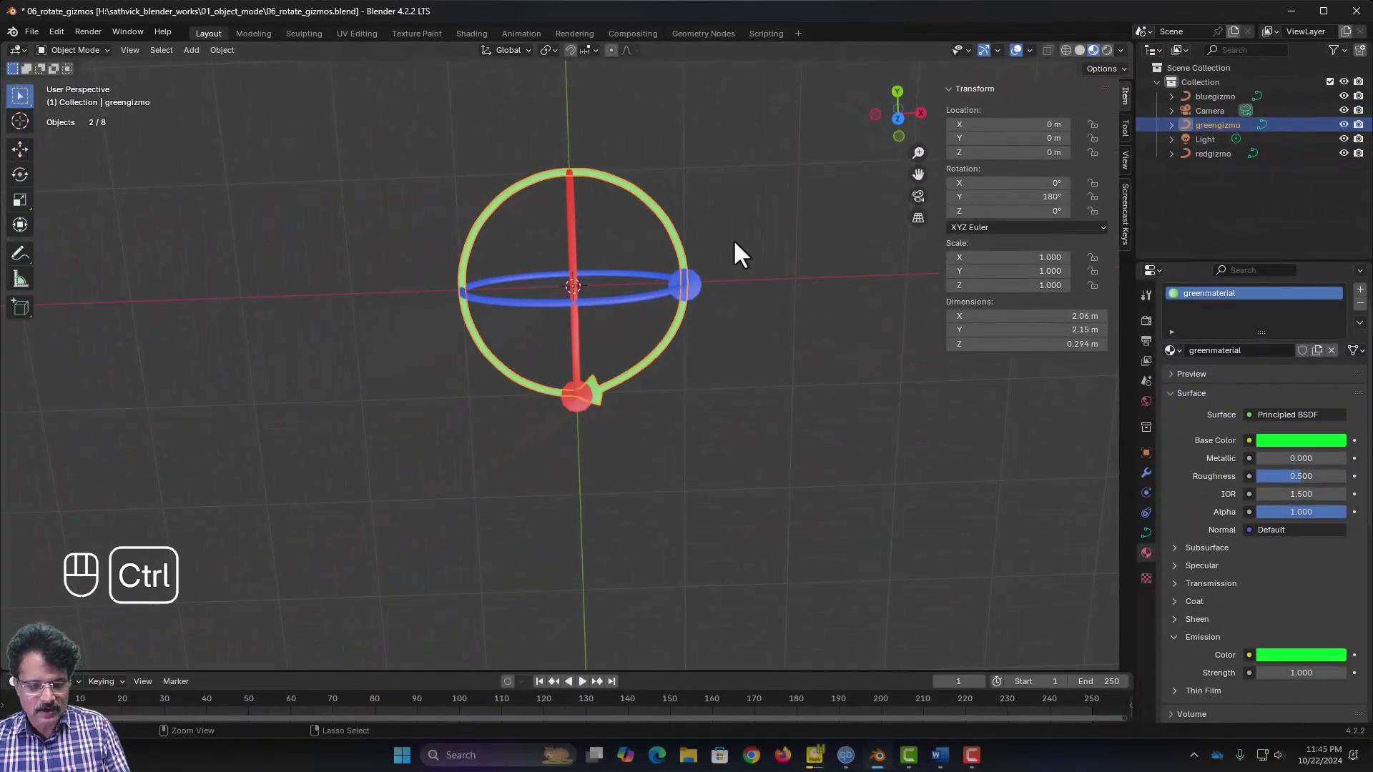
- Apply the rotation of greengizmo and of bluegizmo
key("ctrl+a")
left_click(735, 244)
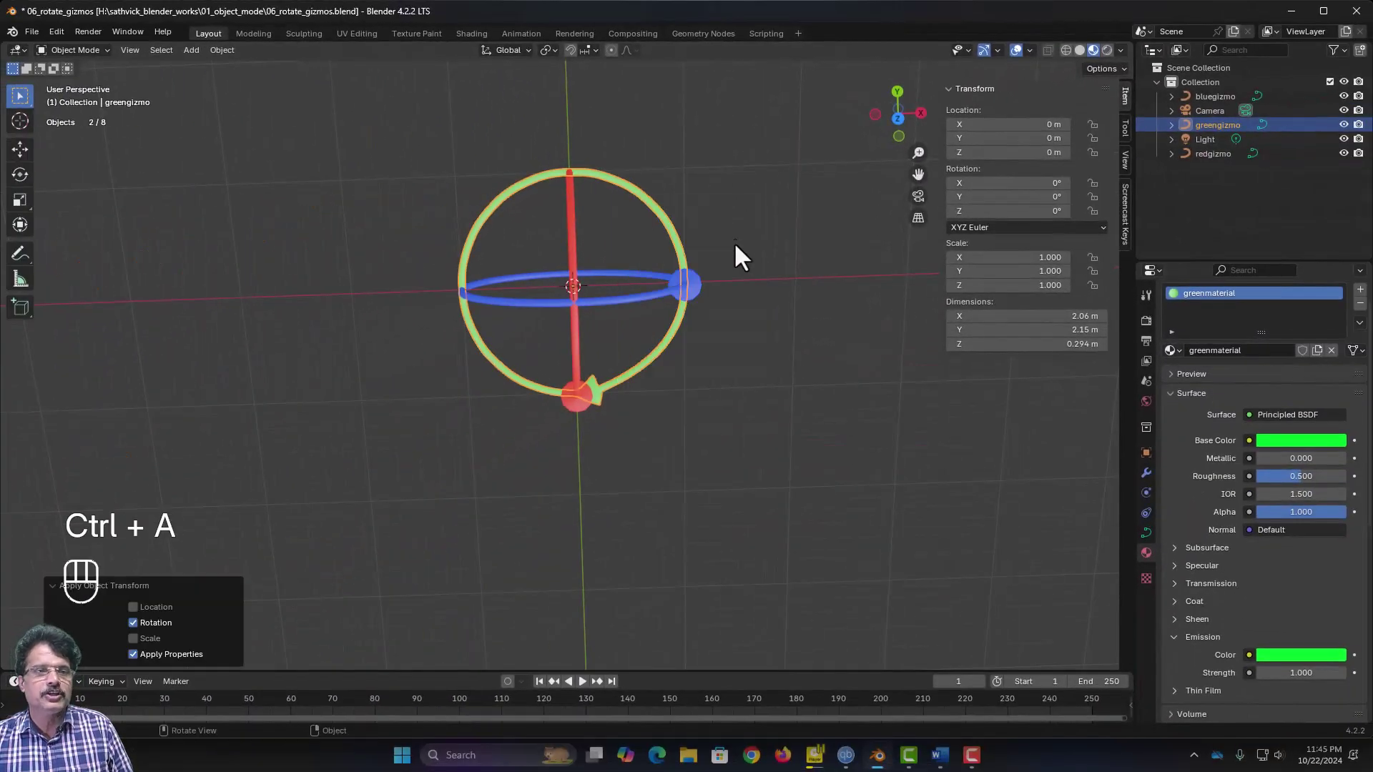
left_click(620, 301)
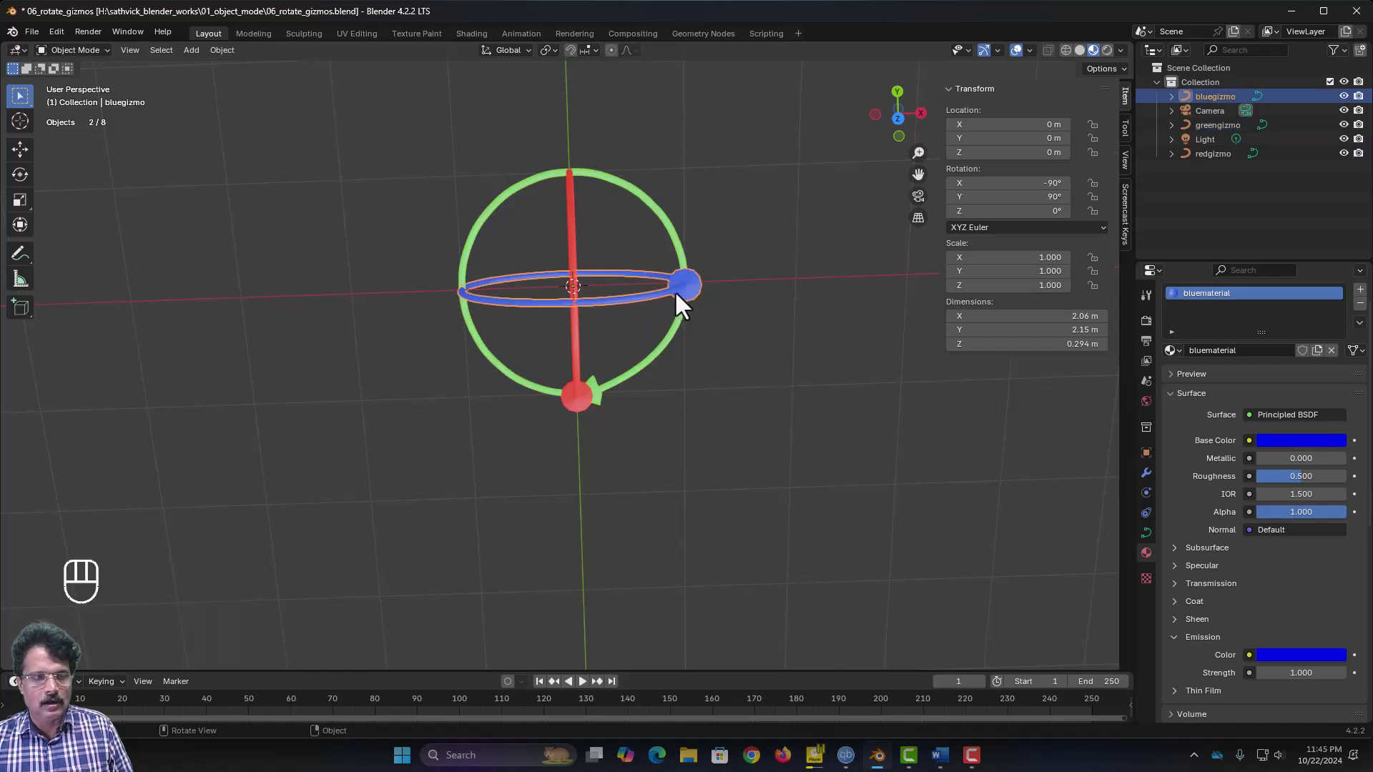
key("ctrl+a")
left_click(765, 271)
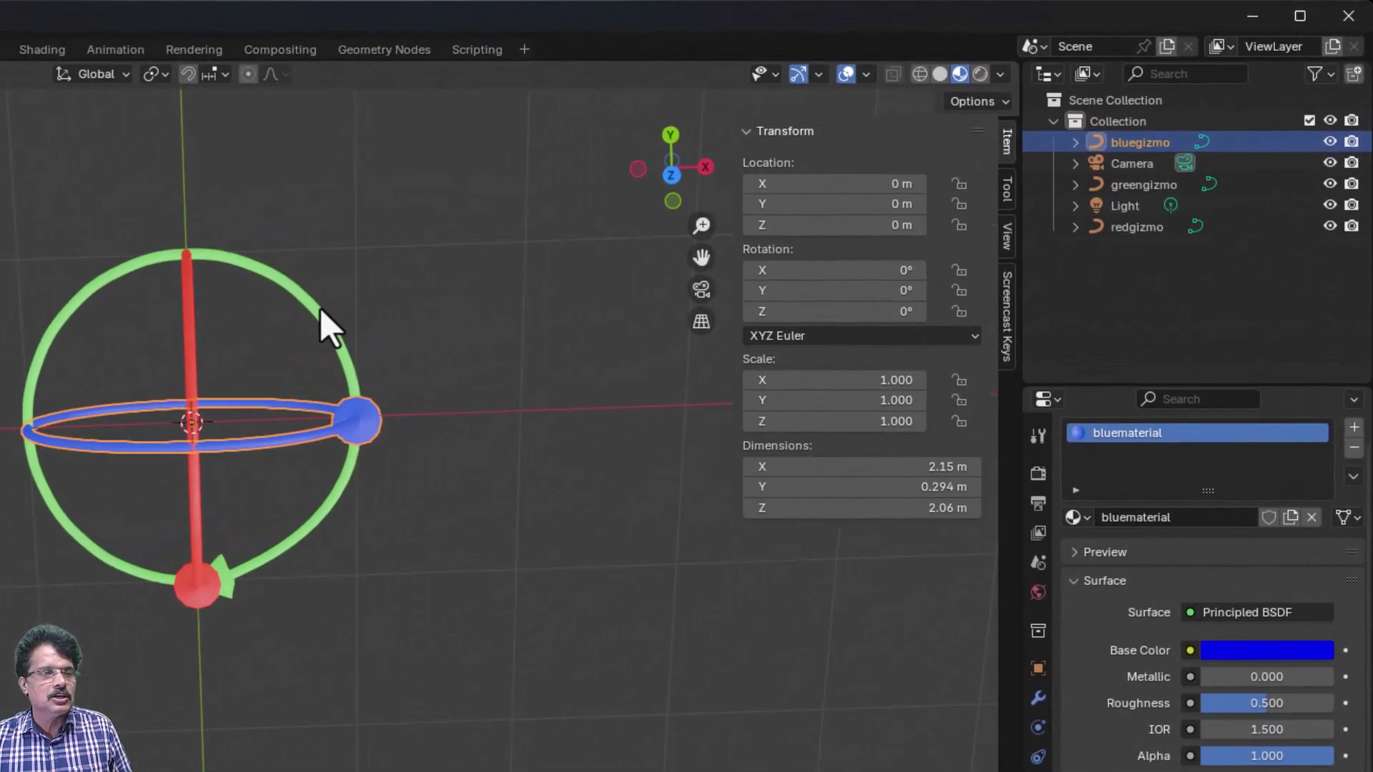
- Check the transform values of greengizmo and redgizmo, and save the file
left_click(319, 309)
left_click(191, 361)
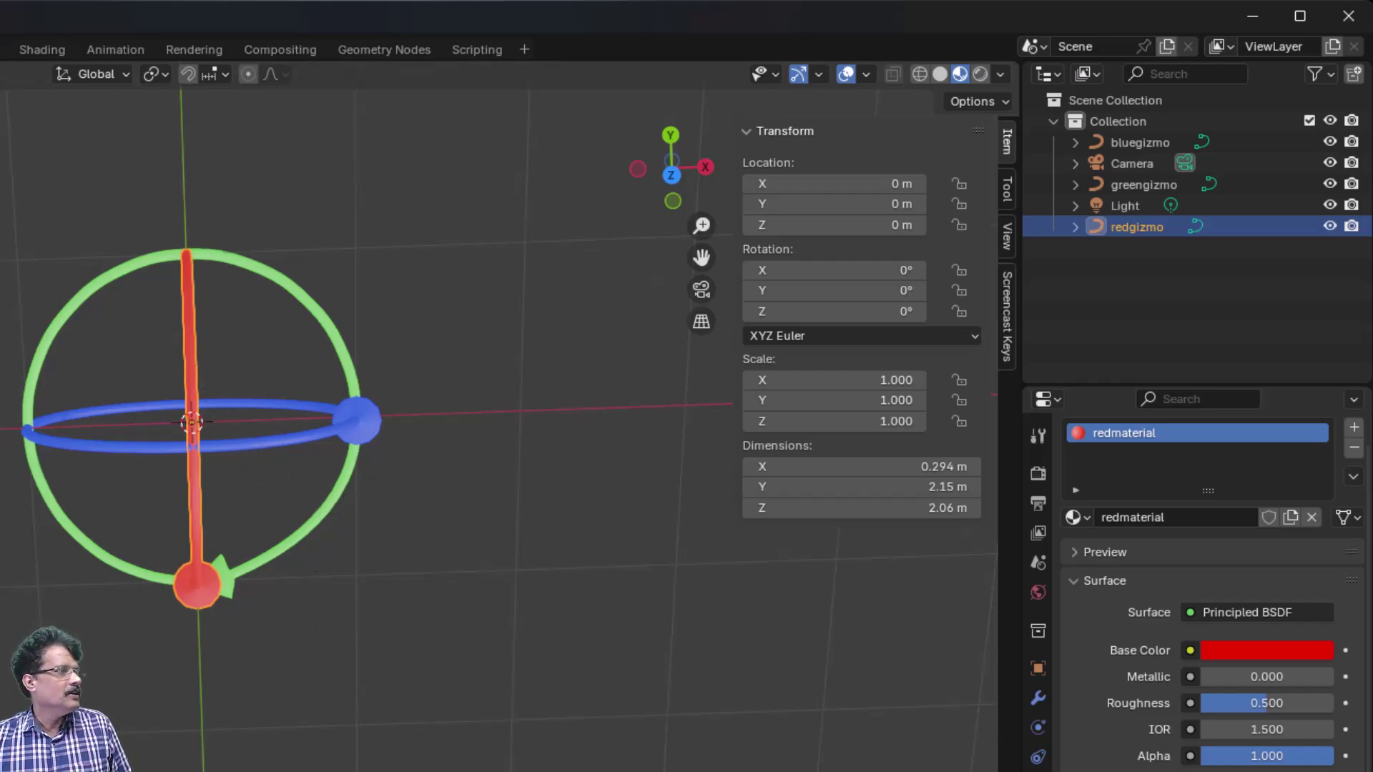
left_click(35, 26)
mouse_move(60, 98)
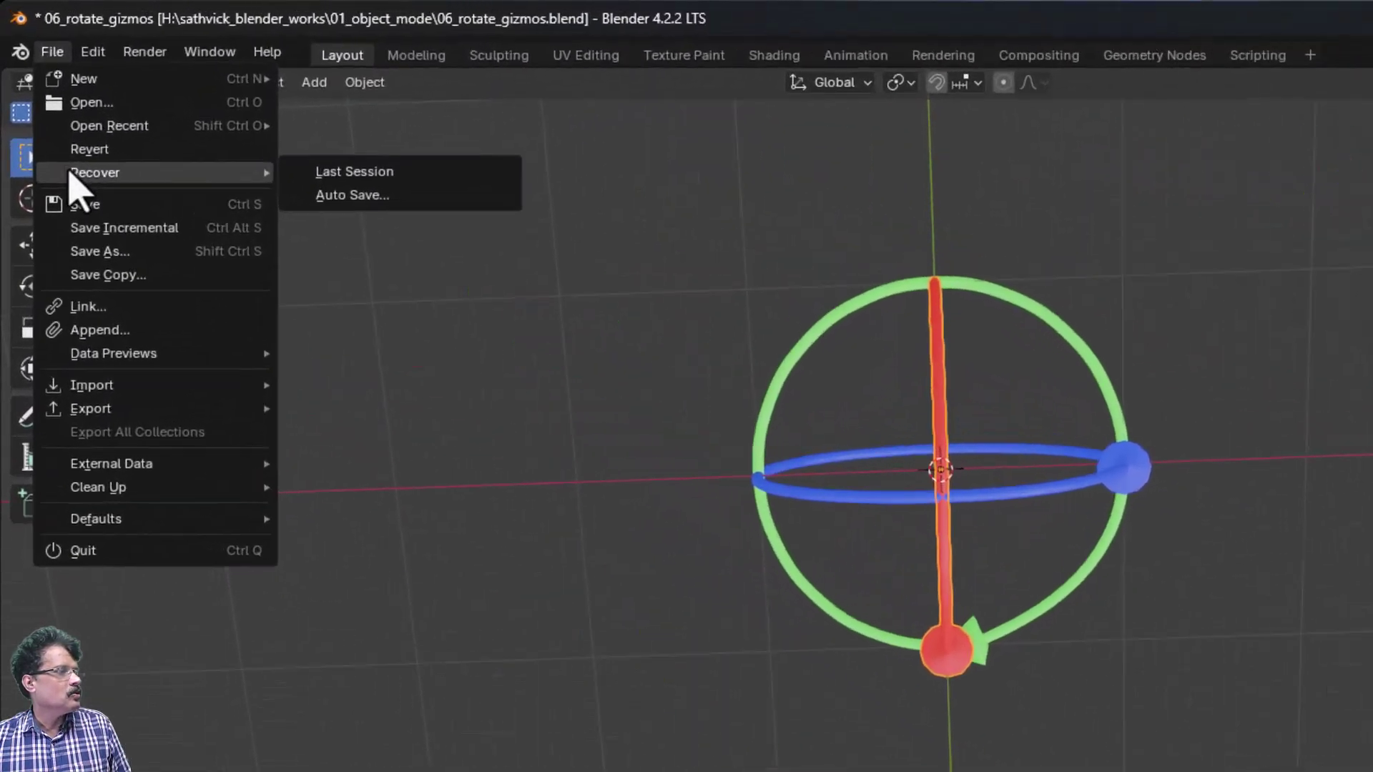
left_click(79, 204)
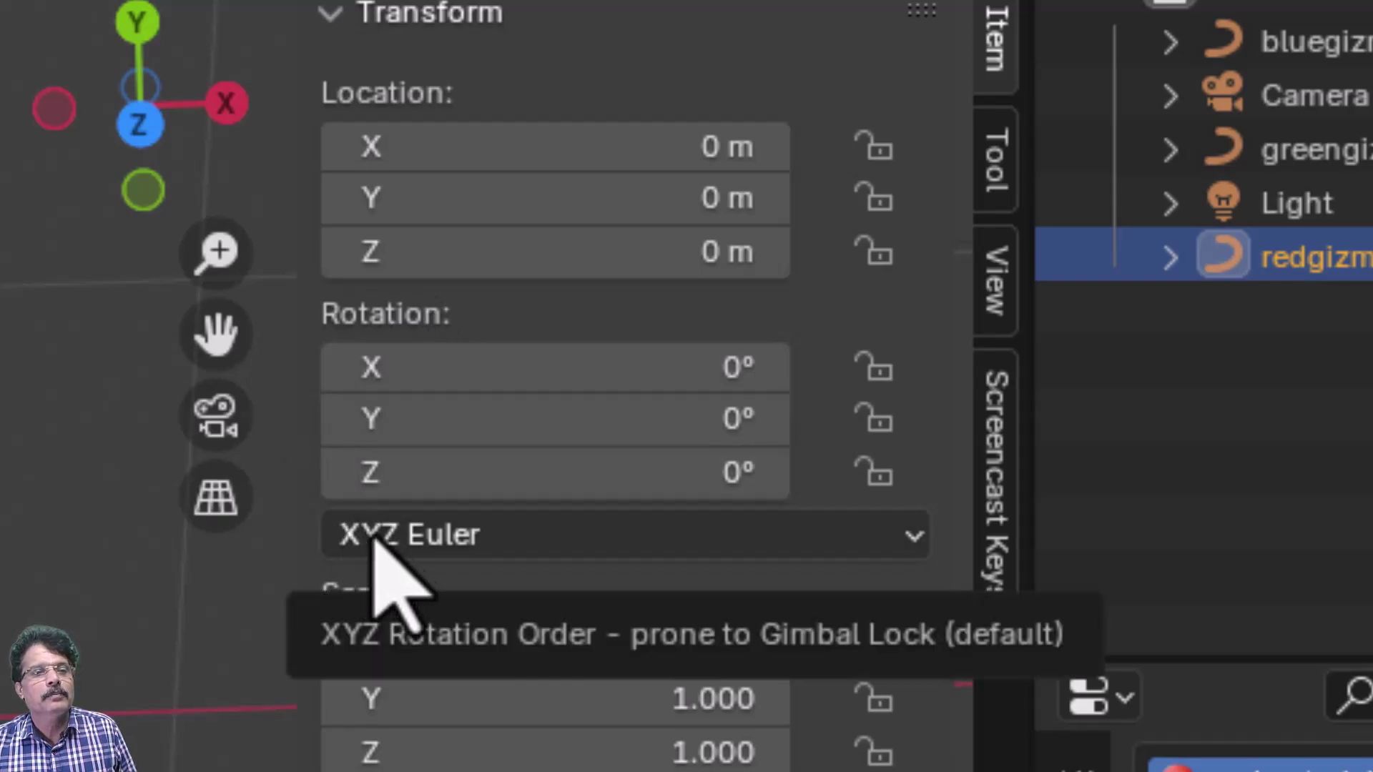
left_click(475, 538)
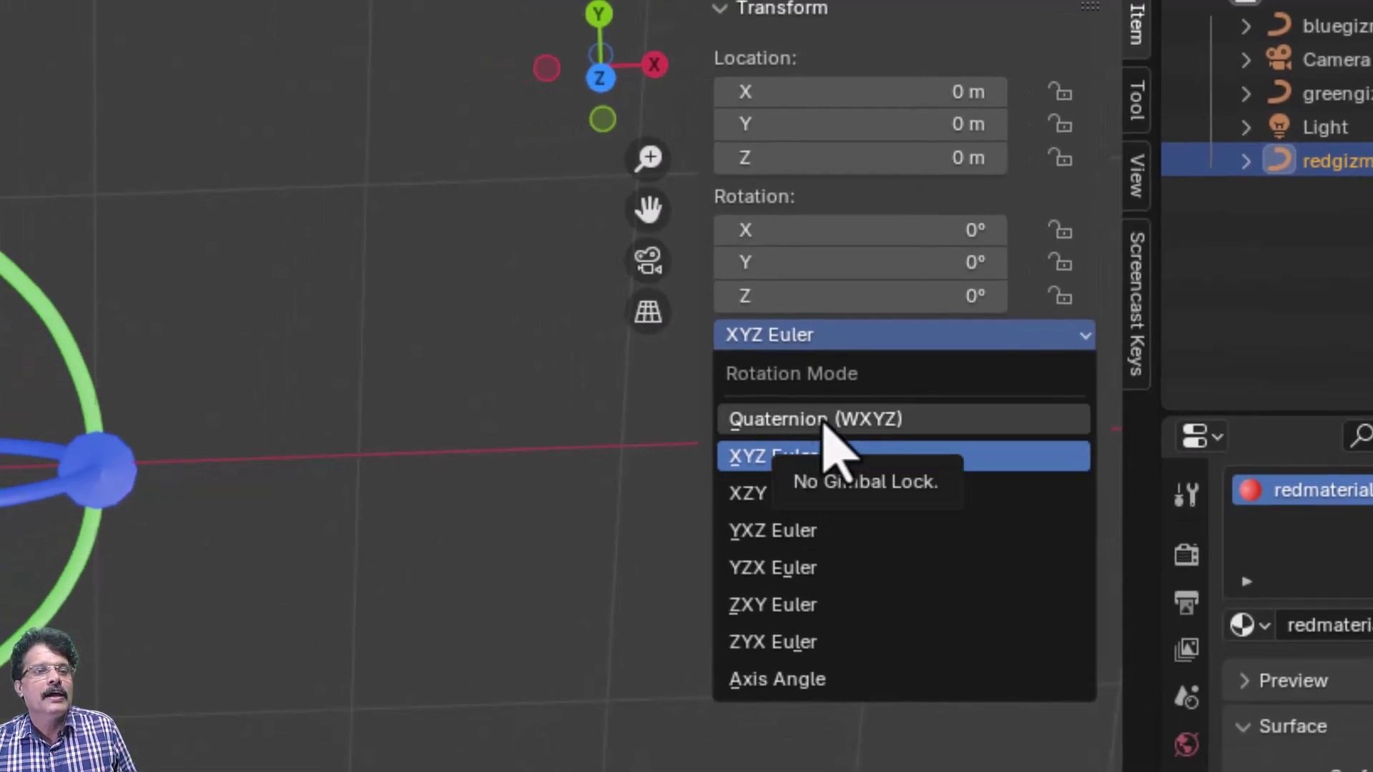
left_click(858, 342)
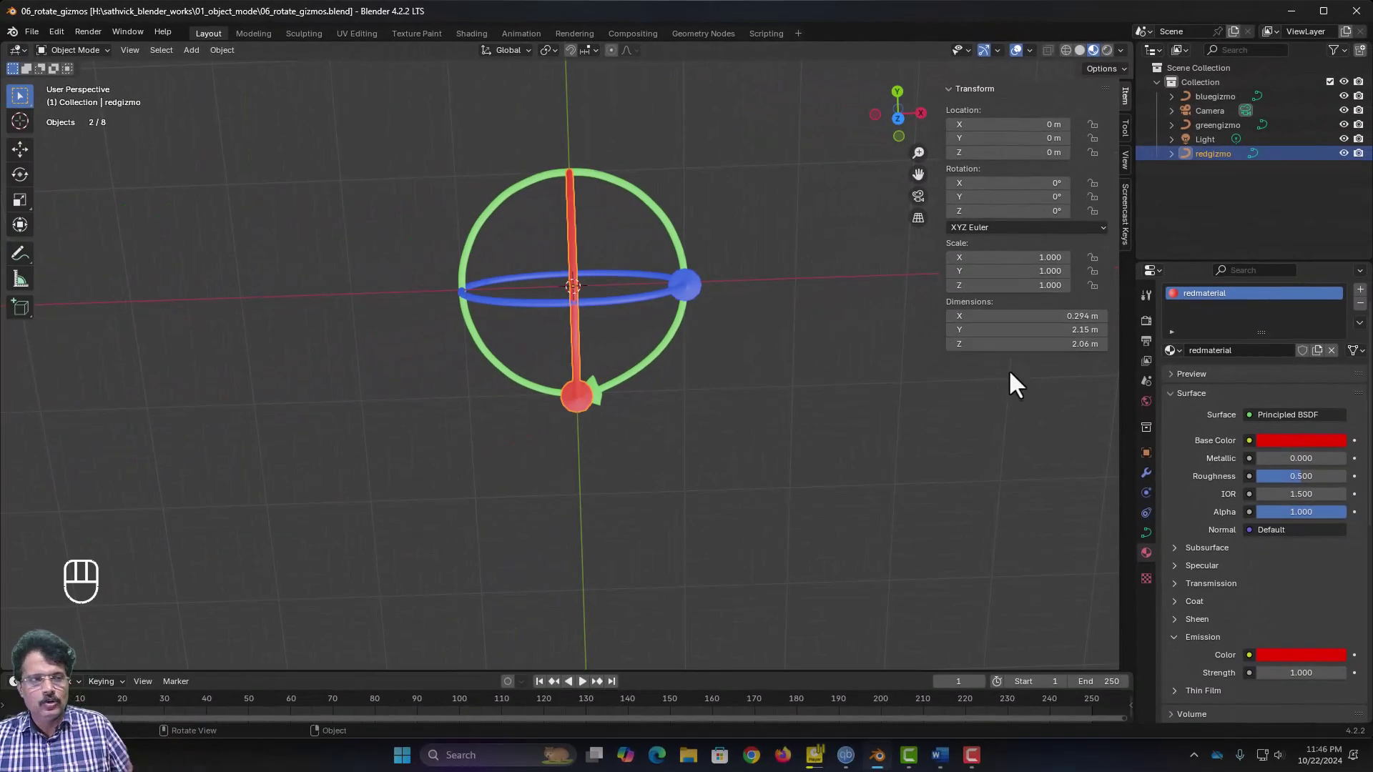
- Deselect redgizmo and save the file with the three rings in an angled perspective view
left_click(716, 440)
middle_click_drag(756, 350, 896, 528)
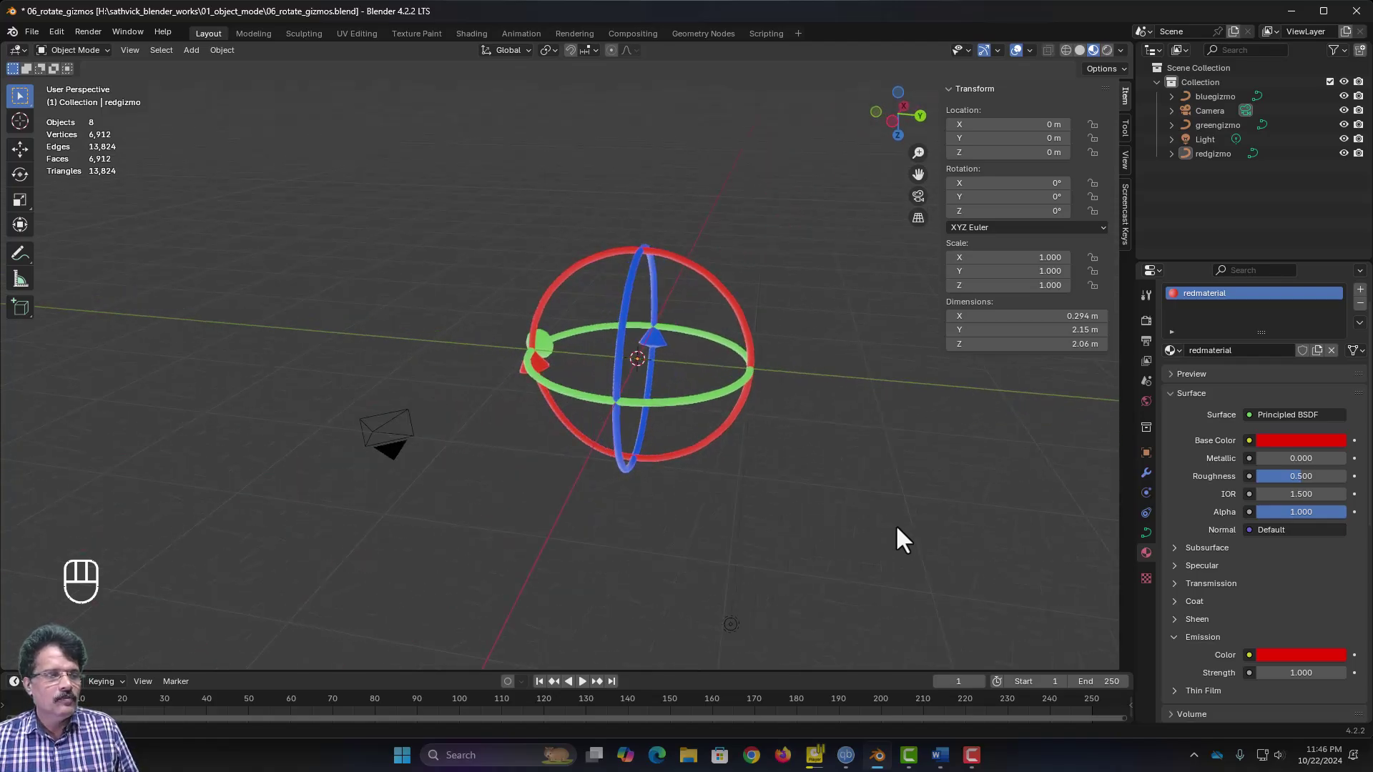
left_click(31, 31)
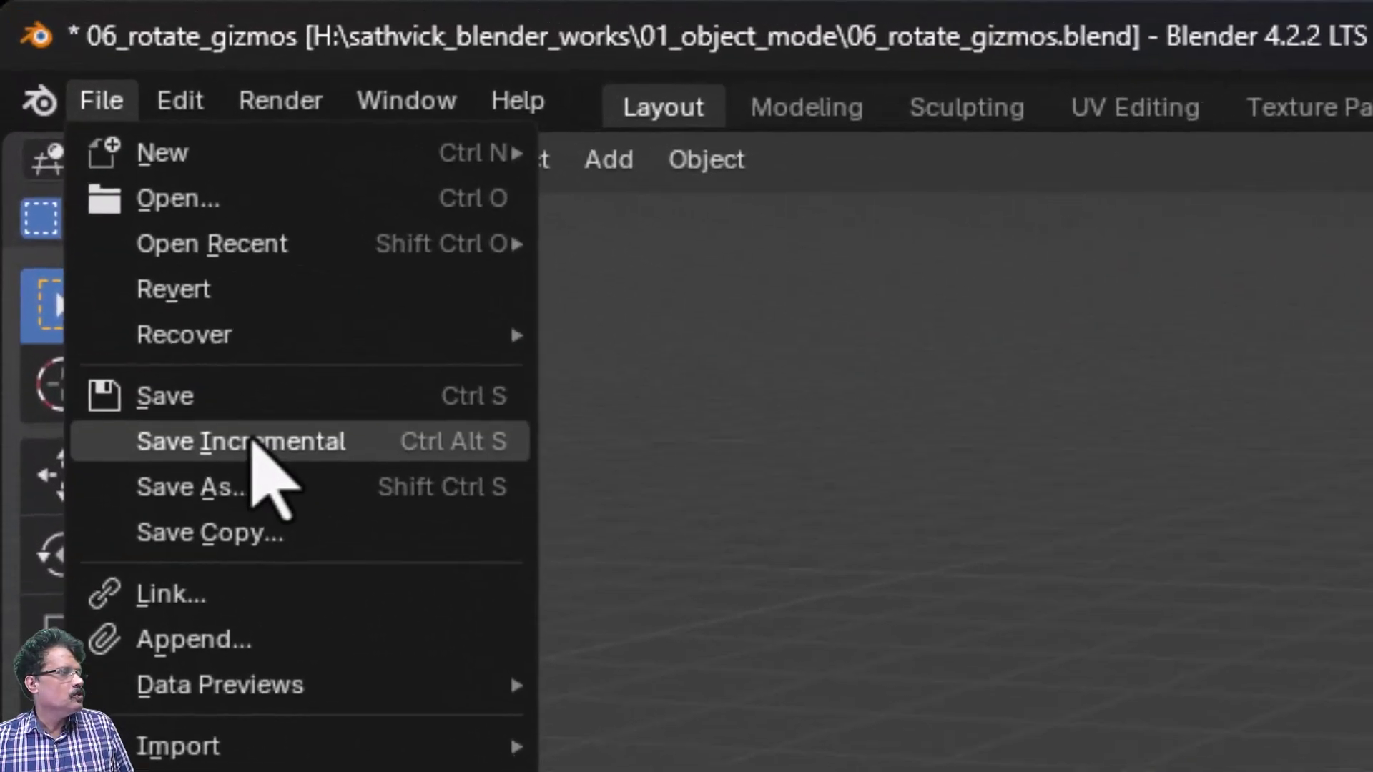
left_click(78, 124)
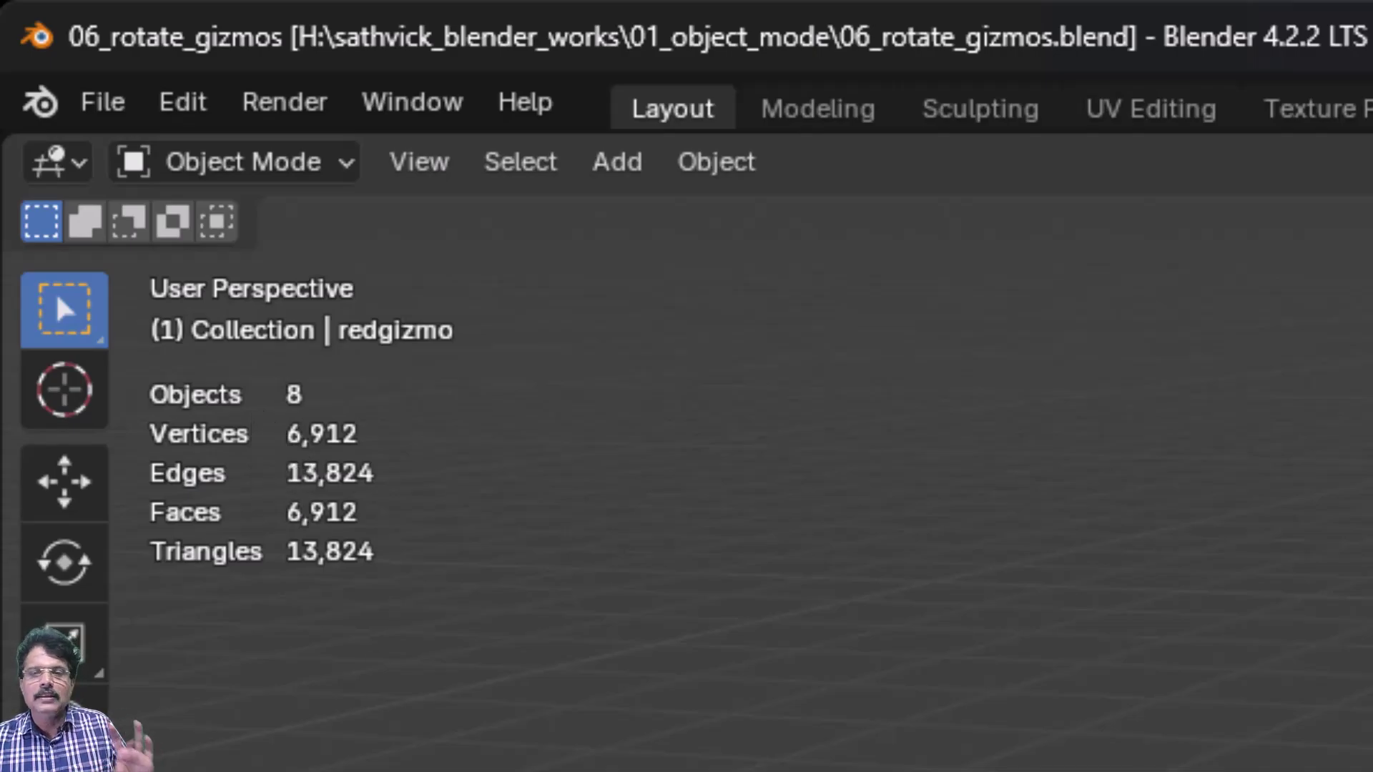
- Create a new General file and delete the default cube
left_click(100, 106)
mouse_move(125, 159)
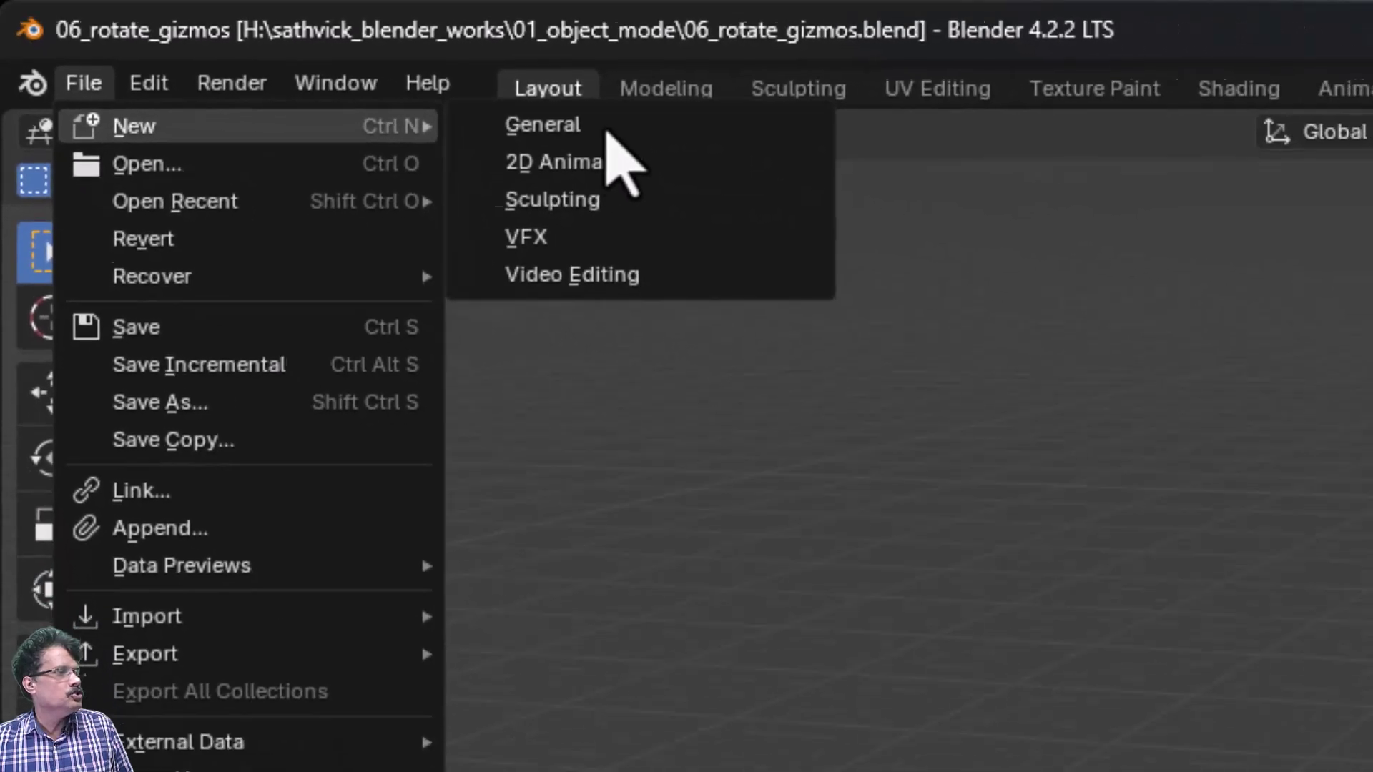
left_click(748, 161)
key("x")
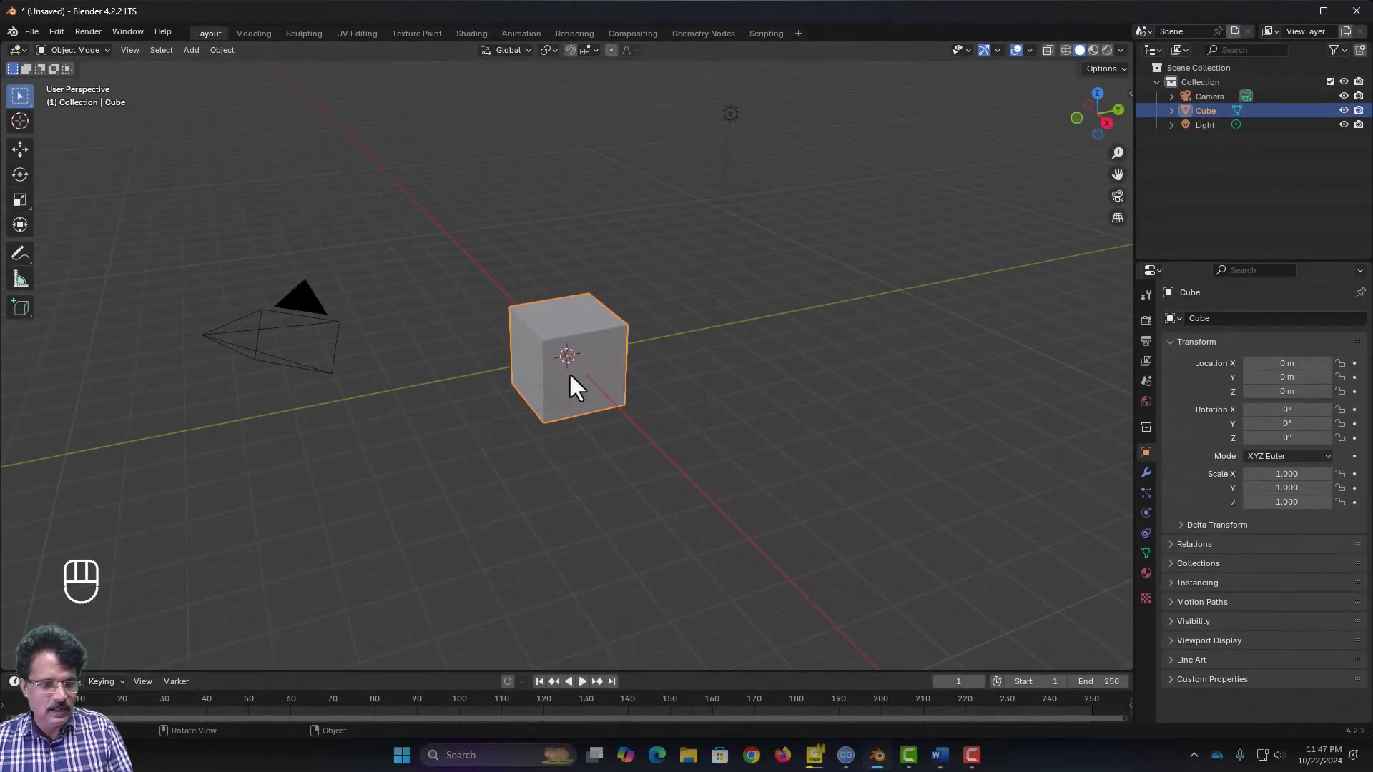
left_click(568, 371)
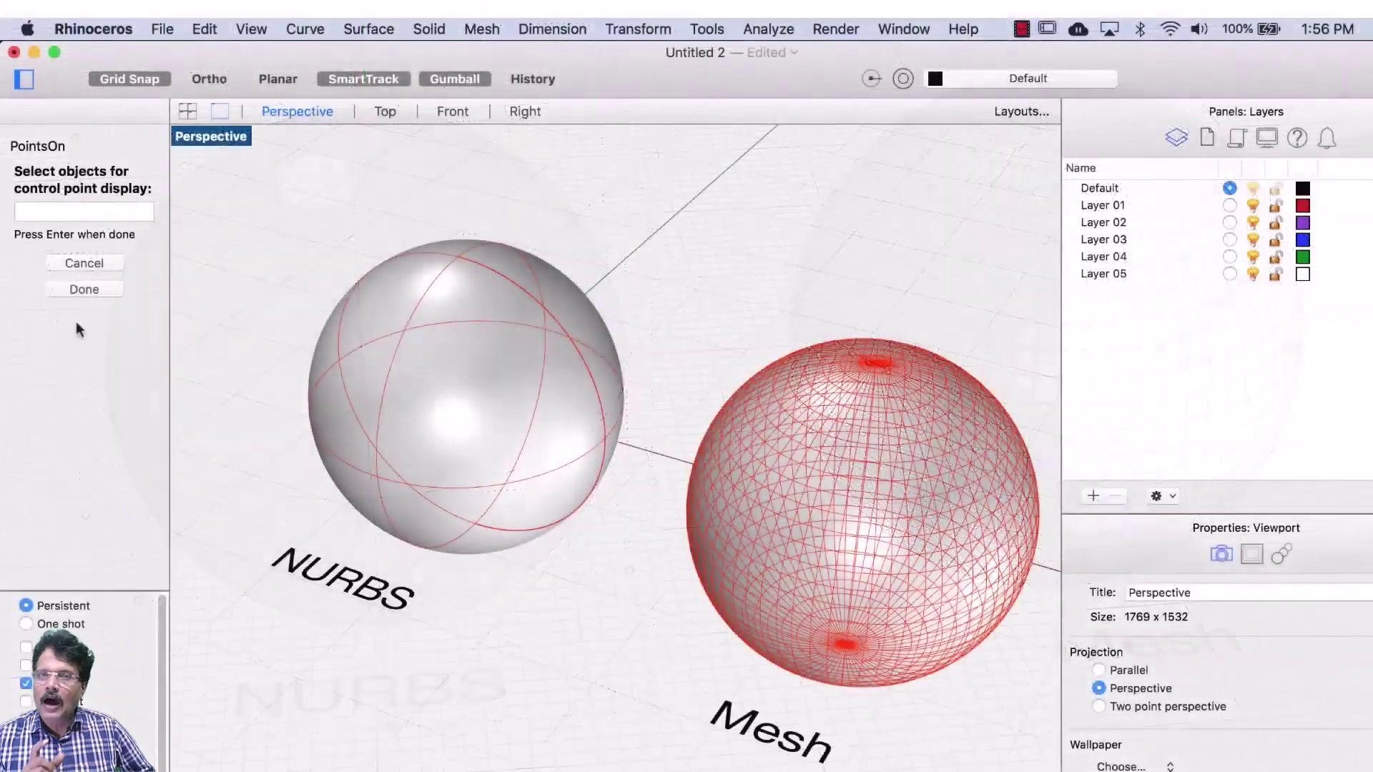
- In Rhinoceros, display both spheres' control points and pull two of the NURBS sphere's points outward
left_click(76, 295)
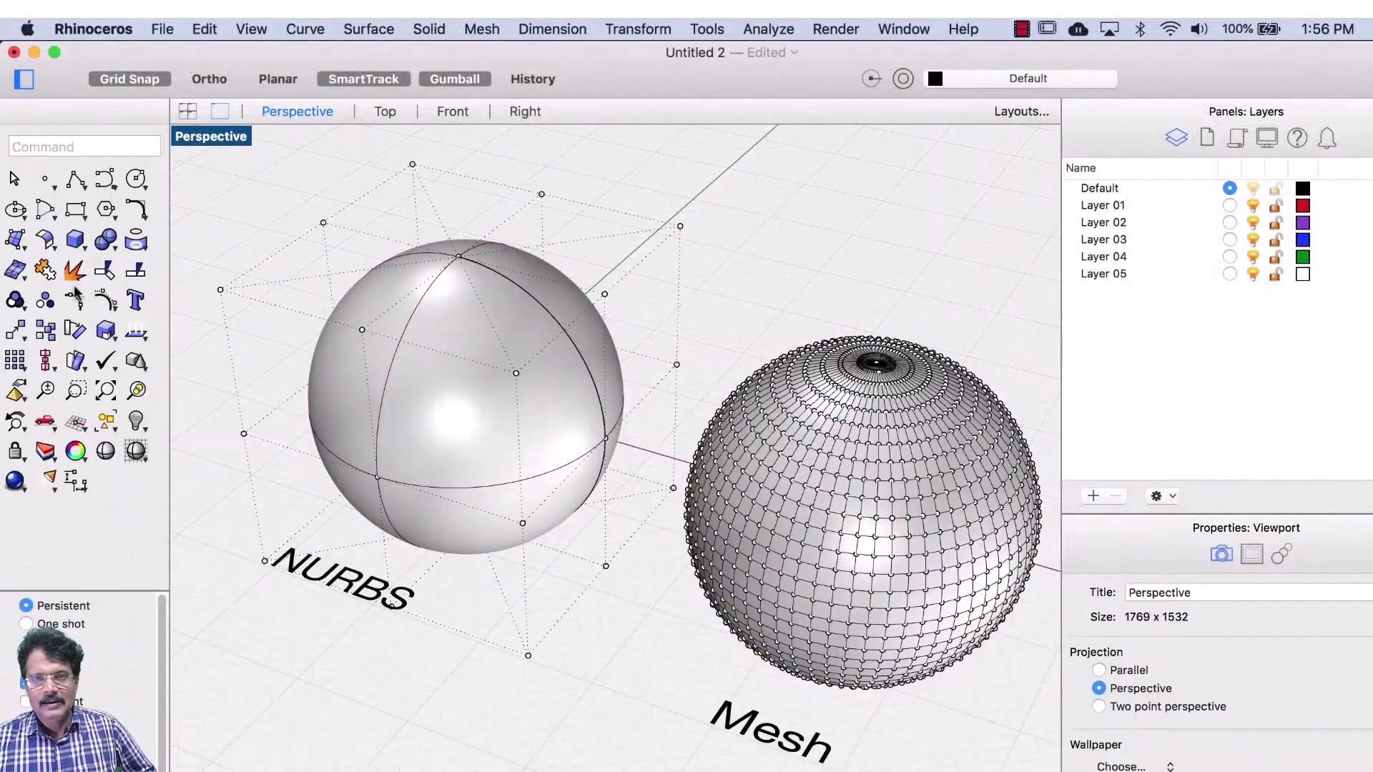
left_click(220, 291)
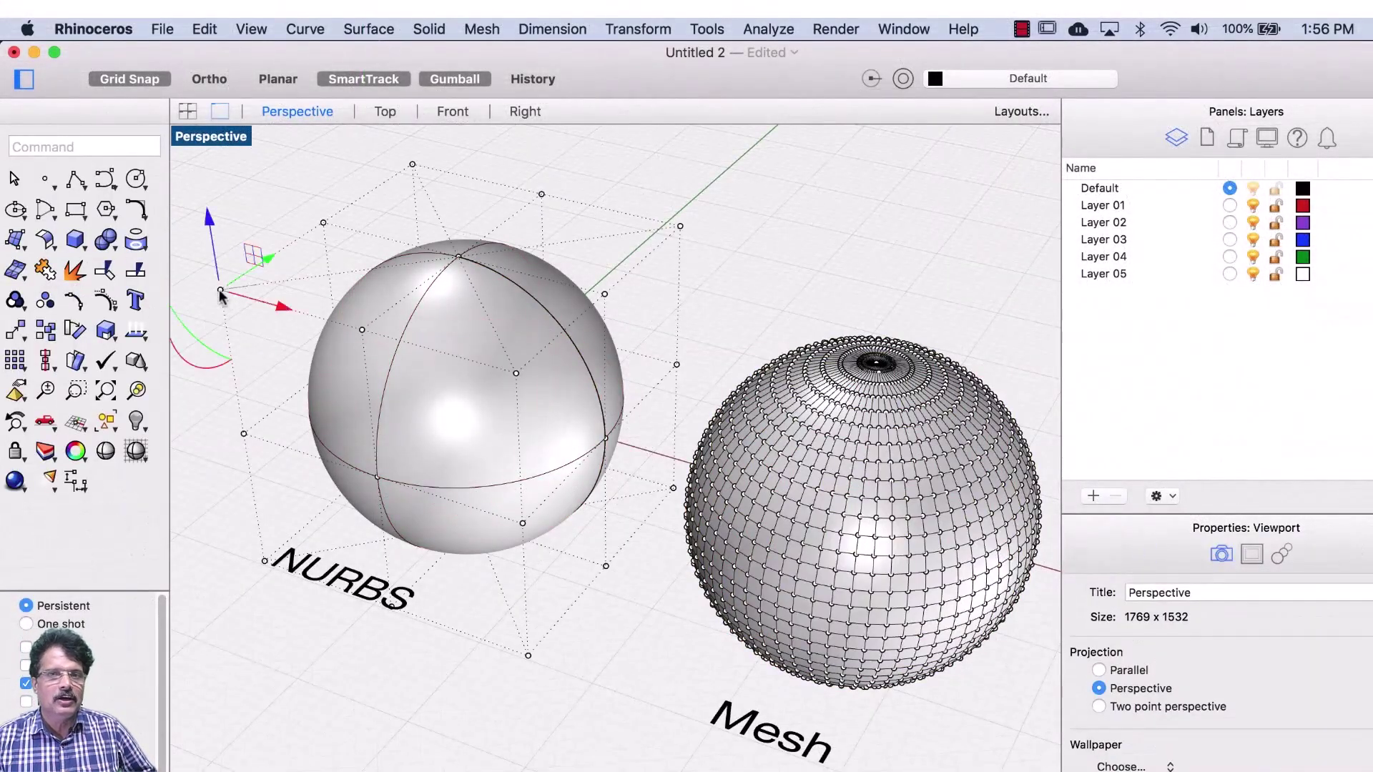
left_click_drag(220, 289, 212, 237)
left_click(516, 373)
left_click_drag(574, 390, 641, 427)
- Select one mesh point on the front of the mesh sphere, move it, and deselect it
left_click(840, 560)
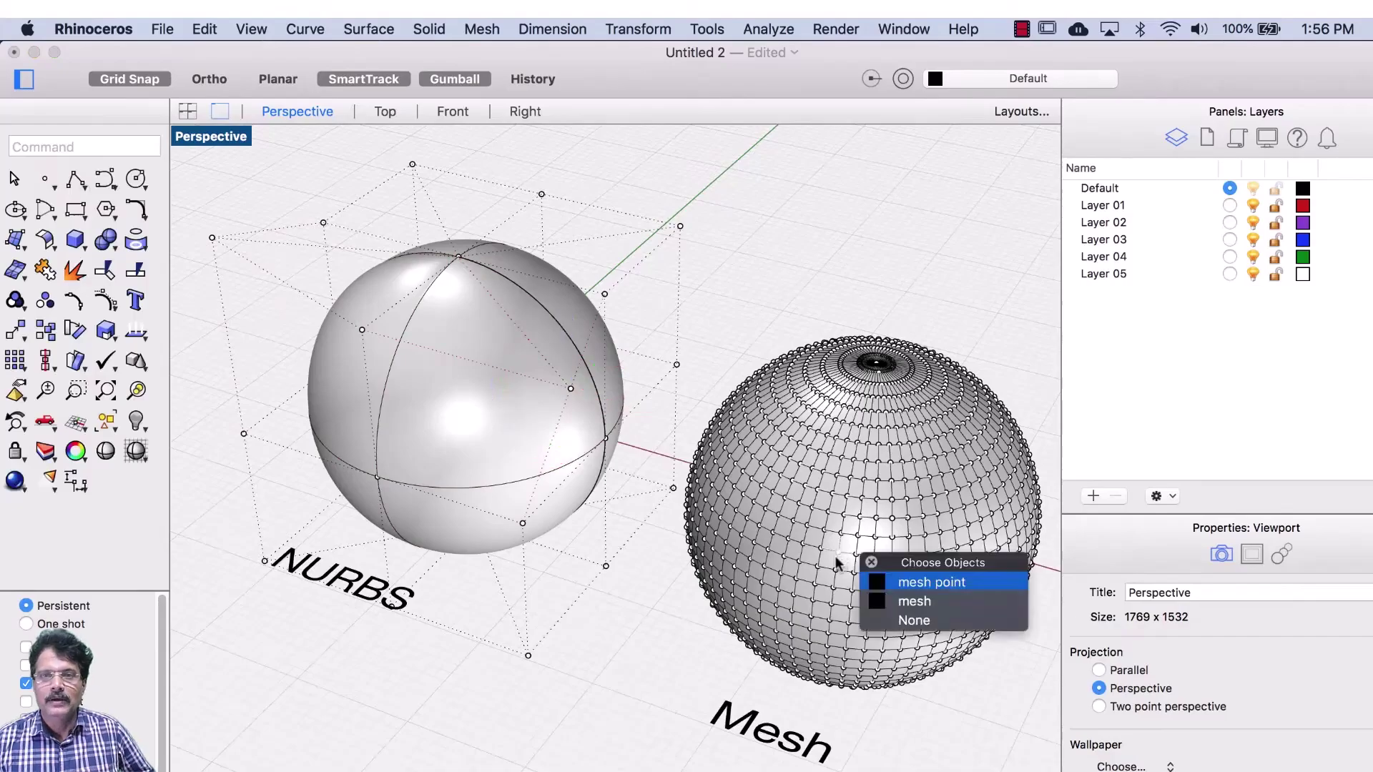
left_click(889, 583)
left_click_drag(863, 516, 801, 572)
key("Escape")
- Move a second mesh point on the mesh sphere and inspect the deformation from another angle
right_click_drag(940, 717, 856, 637)
left_click(838, 541)
left_click_drag(872, 560, 910, 577)
right_click_drag(886, 668, 917, 712)
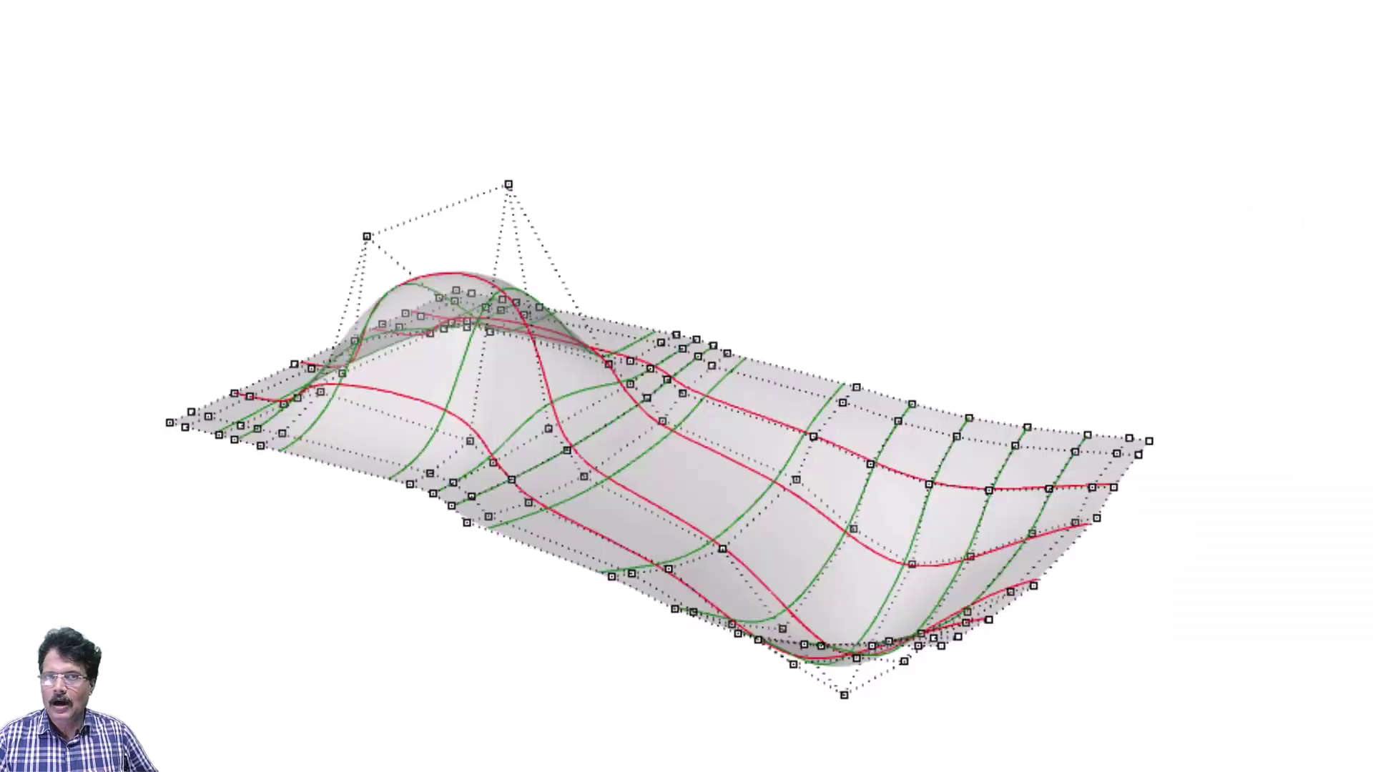